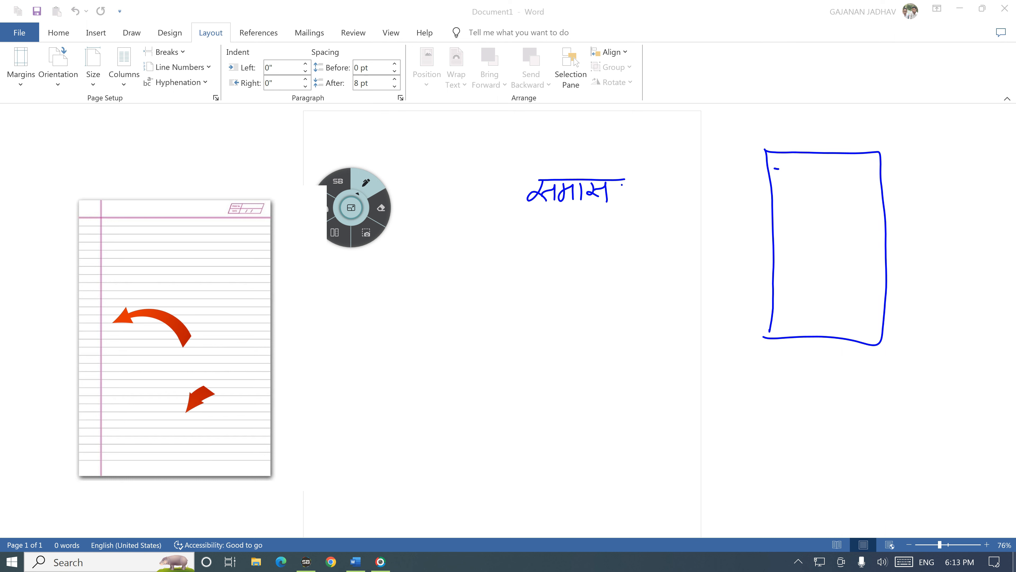
# Step: Draw margin lines in and beside the hand-drawn page outline with the pen and handwrite a word next to it
pyautogui.moveTo(781, 168)
pyautogui.mouseDown()
pyautogui.moveTo(784, 331)
pyautogui.moveTo(865, 338)
pyautogui.mouseUp()
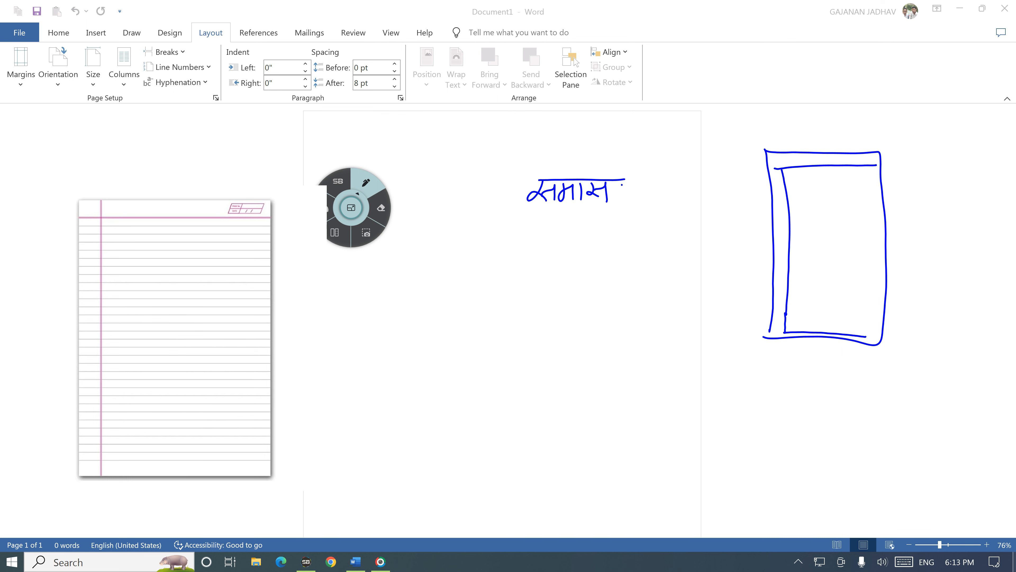
pyautogui.moveTo(891, 160); pyautogui.dragTo(901, 331)
pyautogui.moveTo(916, 230)
pyautogui.mouseDown()
pyautogui.moveTo(937, 225)
pyautogui.moveTo(932, 248)
pyautogui.mouseUp()
pyautogui.moveTo(949, 228); pyautogui.dragTo(951, 240)
pyautogui.moveTo(953, 232)
pyautogui.mouseDown()
pyautogui.moveTo(961, 230)
pyautogui.moveTo(959, 243)
pyautogui.mouseUp()
pyautogui.moveTo(966, 234); pyautogui.dragTo(977, 245)
pyautogui.moveTo(987, 233); pyautogui.dragTo(988, 246)
pyautogui.moveTo(946, 208); pyautogui.dragTo(983, 227)
pyautogui.click(1001, 234)
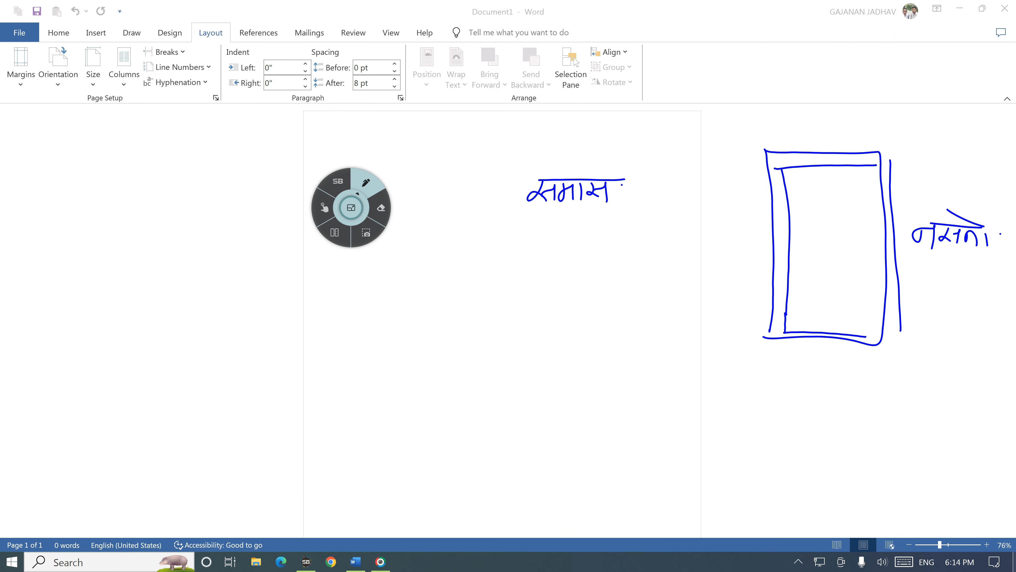
# Step: Handwrite a word in the middle of the page, draw a line along each of its four edges, and clear the ink
pyautogui.moveTo(501, 261)
pyautogui.mouseDown()
pyautogui.moveTo(501, 291)
pyautogui.moveTo(537, 275)
pyautogui.mouseUp()
pyautogui.moveTo(551, 268)
pyautogui.mouseDown()
pyautogui.moveTo(546, 279)
pyautogui.moveTo(558, 262)
pyautogui.mouseUp()
pyautogui.moveTo(560, 262)
pyautogui.mouseDown()
pyautogui.moveTo(560, 283)
pyautogui.moveTo(577, 282)
pyautogui.mouseUp()
pyautogui.moveTo(520, 258); pyautogui.dragTo(569, 259)
pyautogui.moveTo(483, 133); pyautogui.dragTo(596, 131)
pyautogui.moveTo(310, 253); pyautogui.dragTo(323, 412)
pyautogui.moveTo(684, 233); pyautogui.dragTo(691, 355)
pyautogui.moveTo(621, 523); pyautogui.dragTo(474, 511)
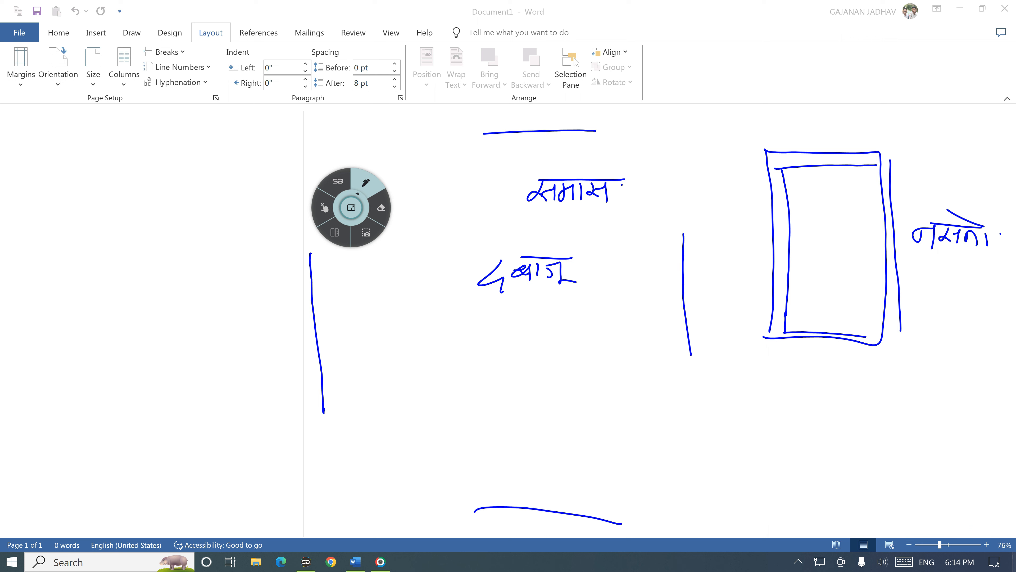
pyautogui.click(324, 207)
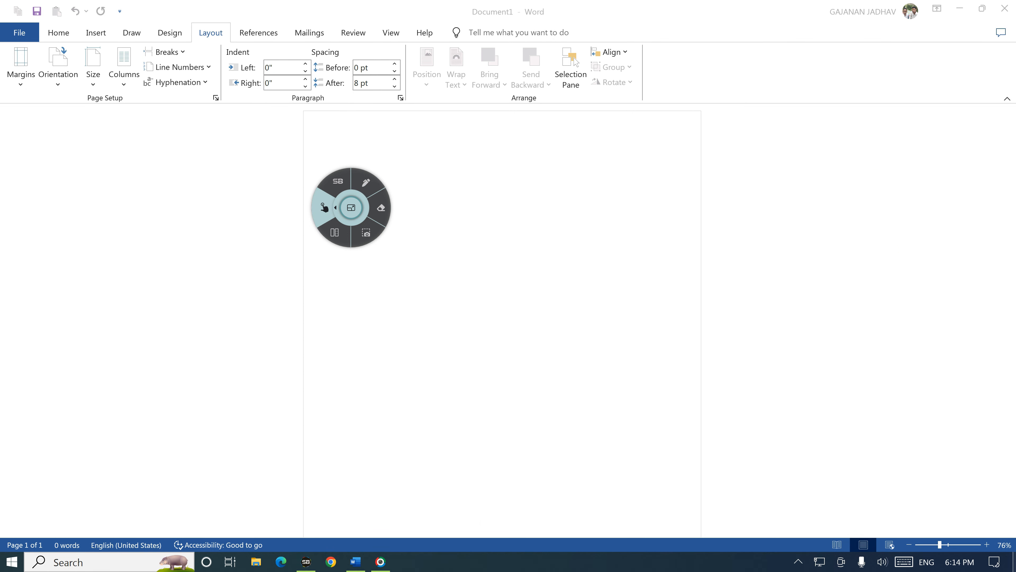
# Step: Move the annotation wheel off the page and fill the blank document with sample paragraphs using =rand()
pyautogui.moveTo(351, 208); pyautogui.dragTo(99, 165)
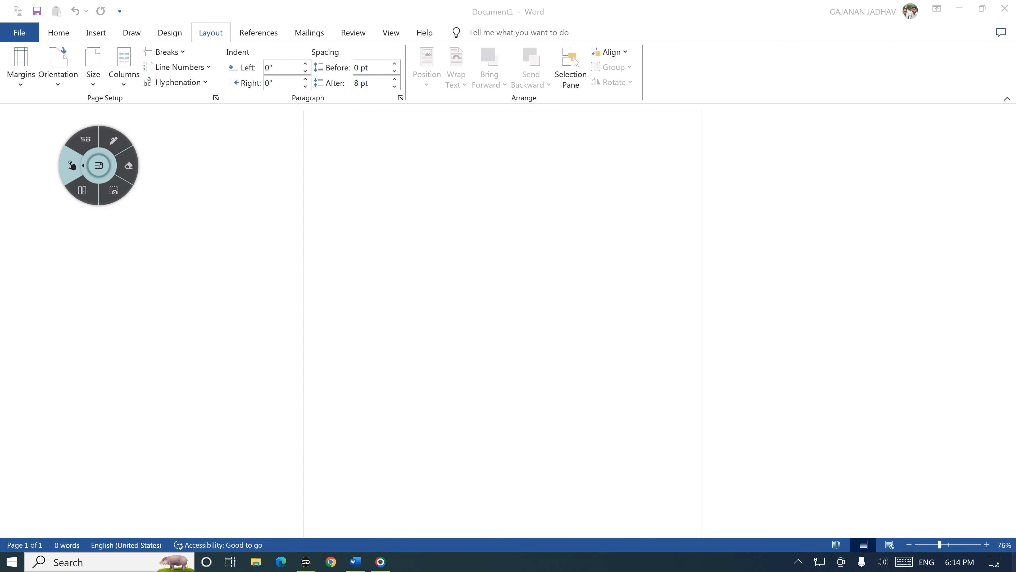
pyautogui.click(346, 154)
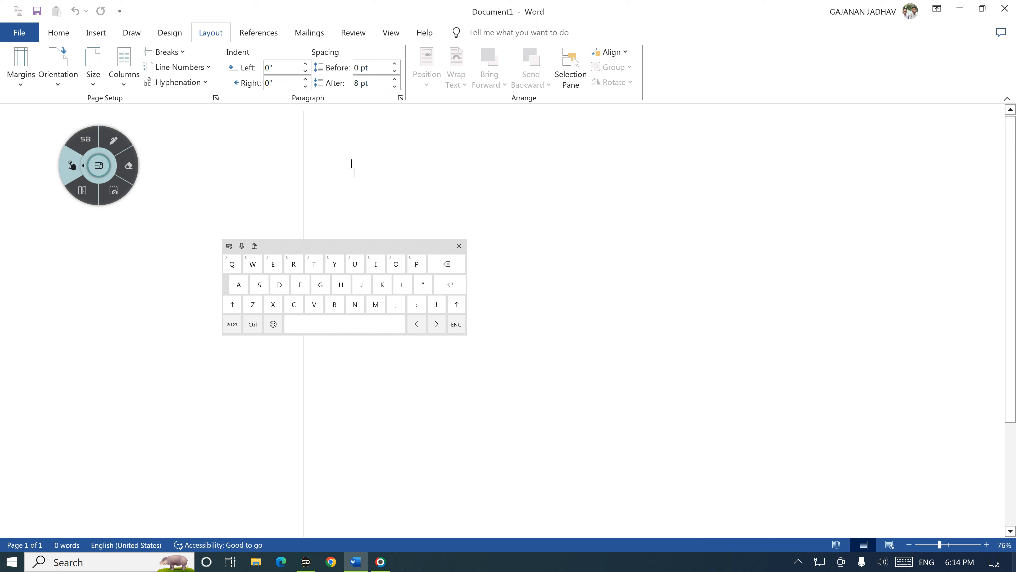
pyautogui.click(232, 324)
pyautogui.click(335, 285)
pyautogui.click(232, 325)
pyautogui.write('rand')
pyautogui.click(232, 324)
pyautogui.write('()')
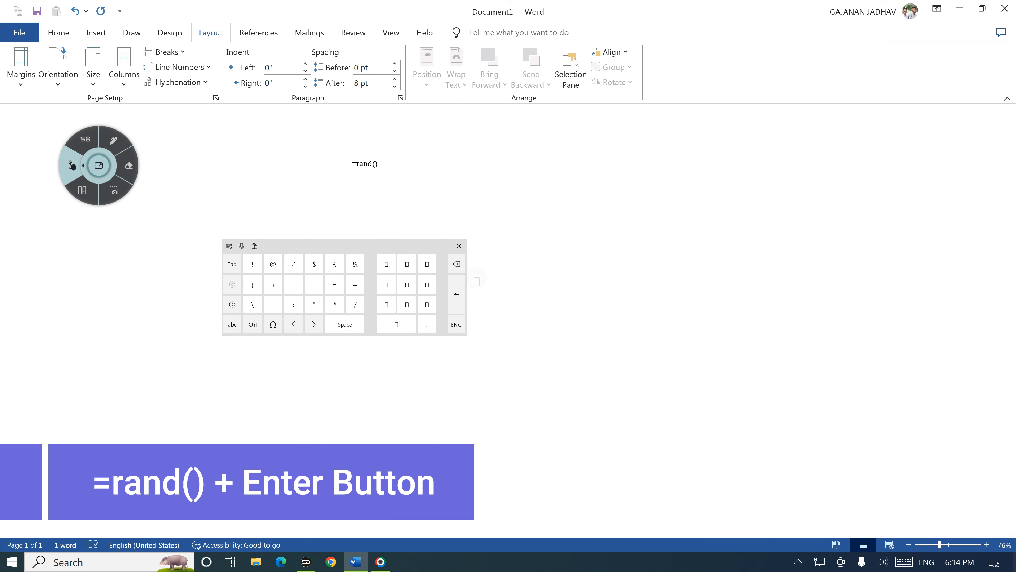
pyautogui.press('Return')
pyautogui.click(458, 246)
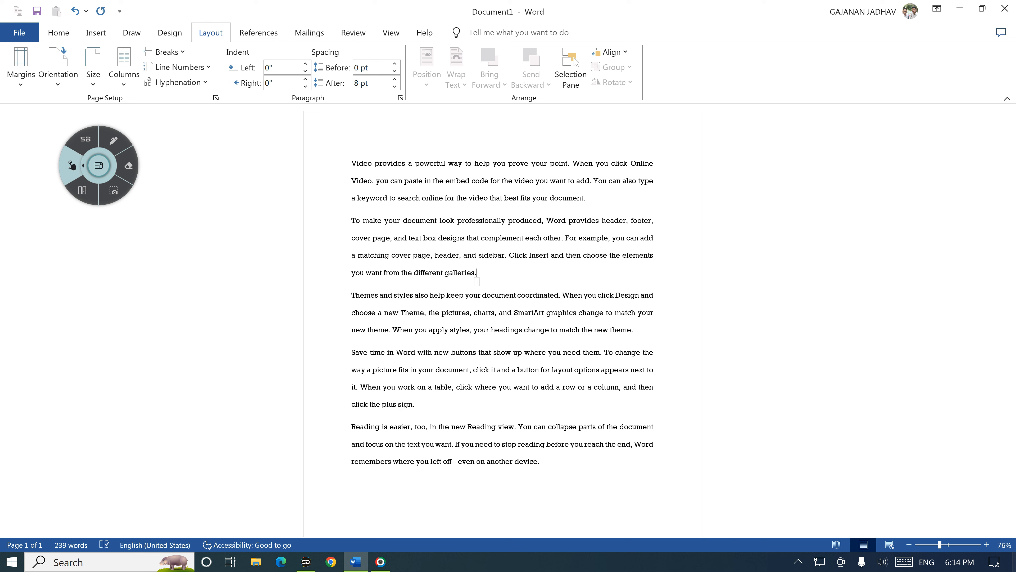
# Step: Mark the four margins between the text and the page edges with pen lines, and clear the ink
pyautogui.click(113, 141)
pyautogui.moveTo(426, 115); pyautogui.dragTo(430, 157)
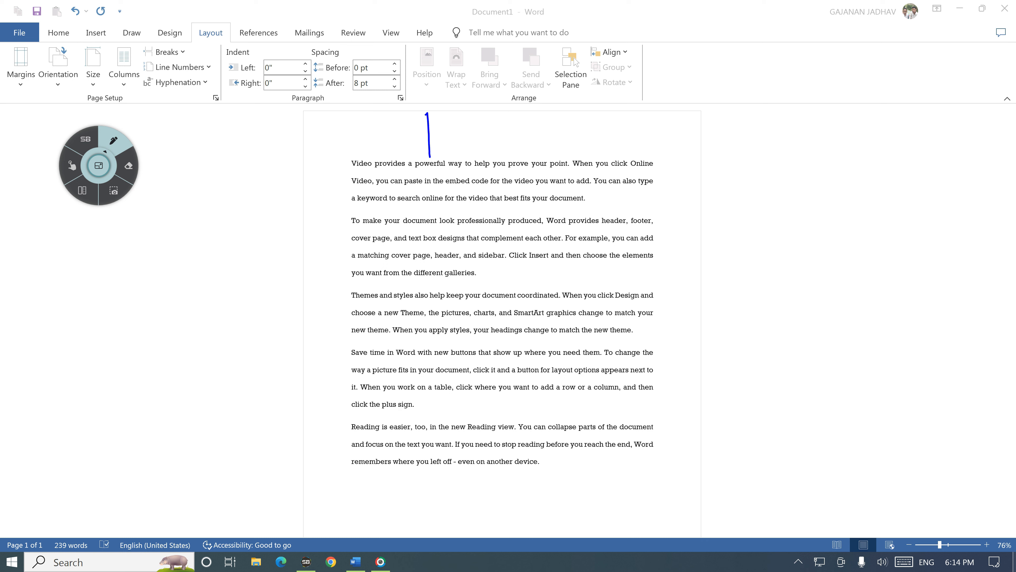
pyautogui.moveTo(306, 211); pyautogui.dragTo(345, 209)
pyautogui.moveTo(662, 249); pyautogui.dragTo(706, 256)
pyautogui.moveTo(512, 476); pyautogui.dragTo(513, 529)
pyautogui.click(72, 166)
# Step: Circle the Margins command with the pen and clear the ink
pyautogui.click(113, 140)
pyautogui.moveTo(35, 52)
pyautogui.mouseDown()
pyautogui.moveTo(15, 44)
pyautogui.moveTo(41, 68)
pyautogui.moveTo(32, 41)
pyautogui.mouseUp()
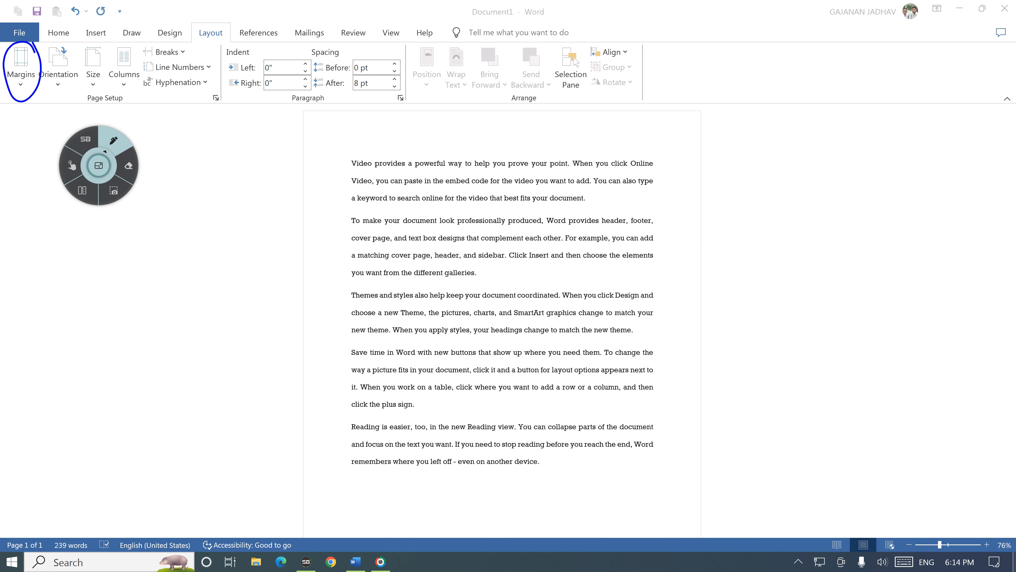
pyautogui.click(72, 166)
# Step: Apply the Moderate margin preset to the document, with 1" top and bottom and 0.75" left and right
pyautogui.click(21, 66)
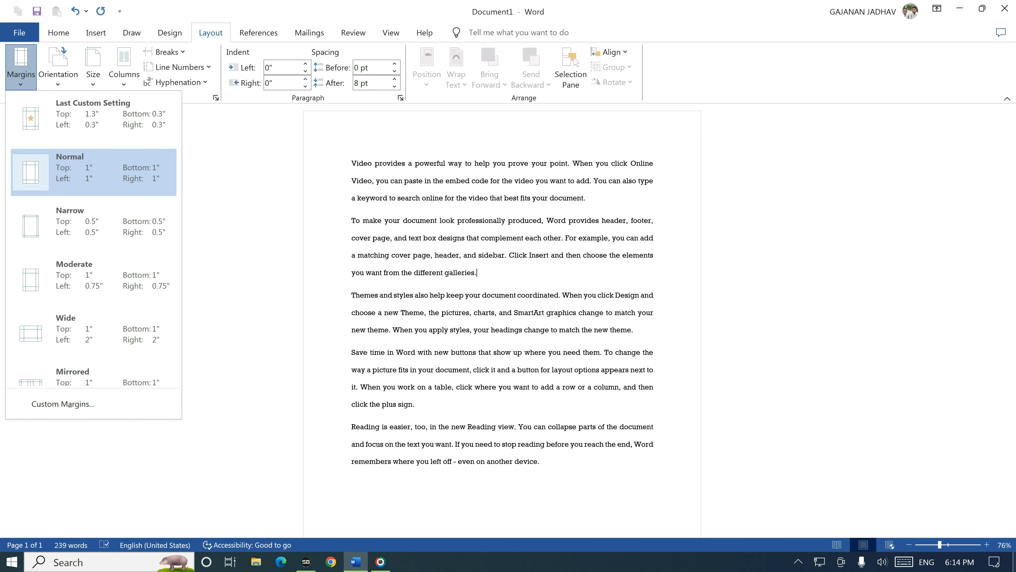
pyautogui.press('Down')
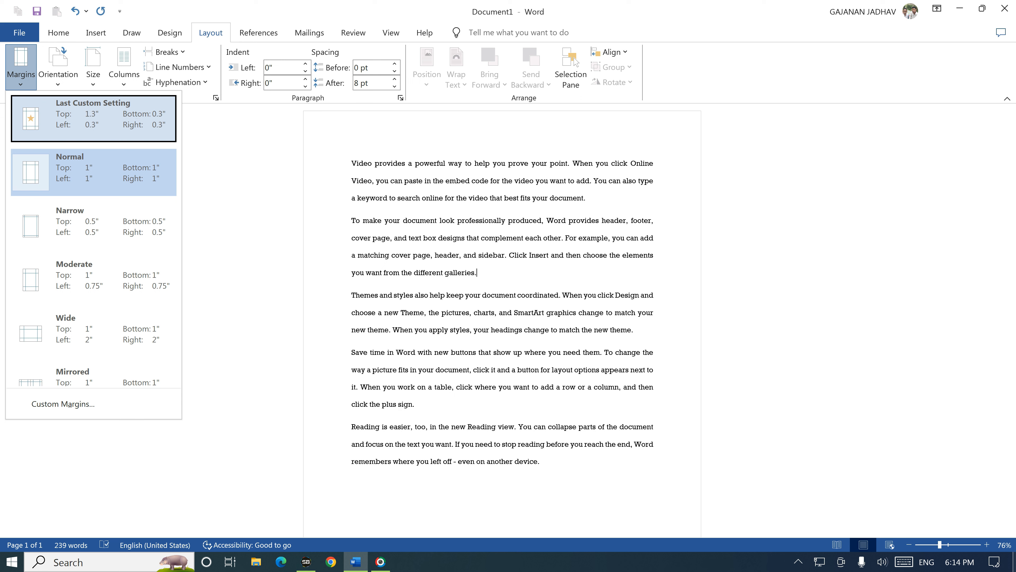
pyautogui.press('Down')
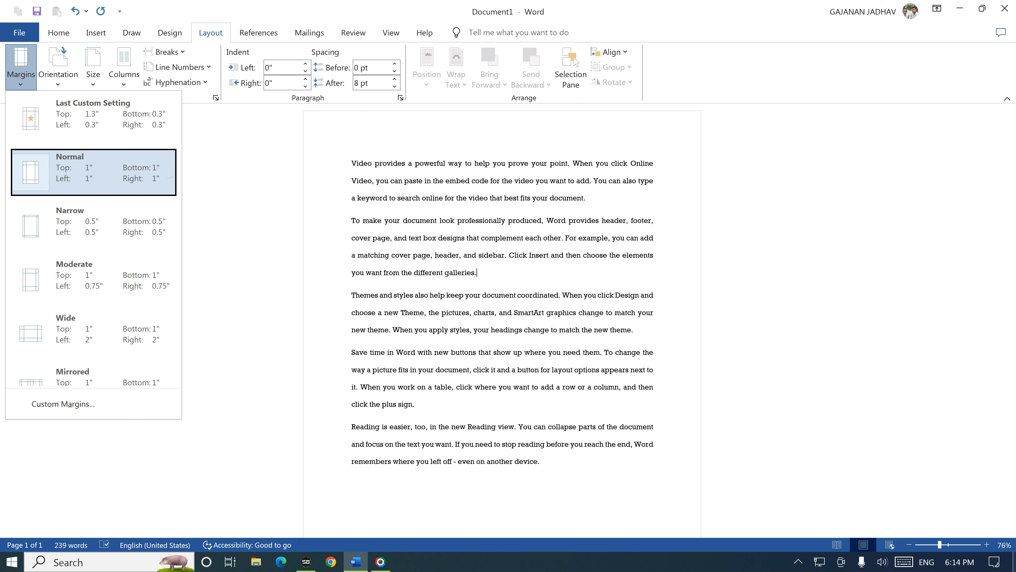
pyautogui.press('Down')
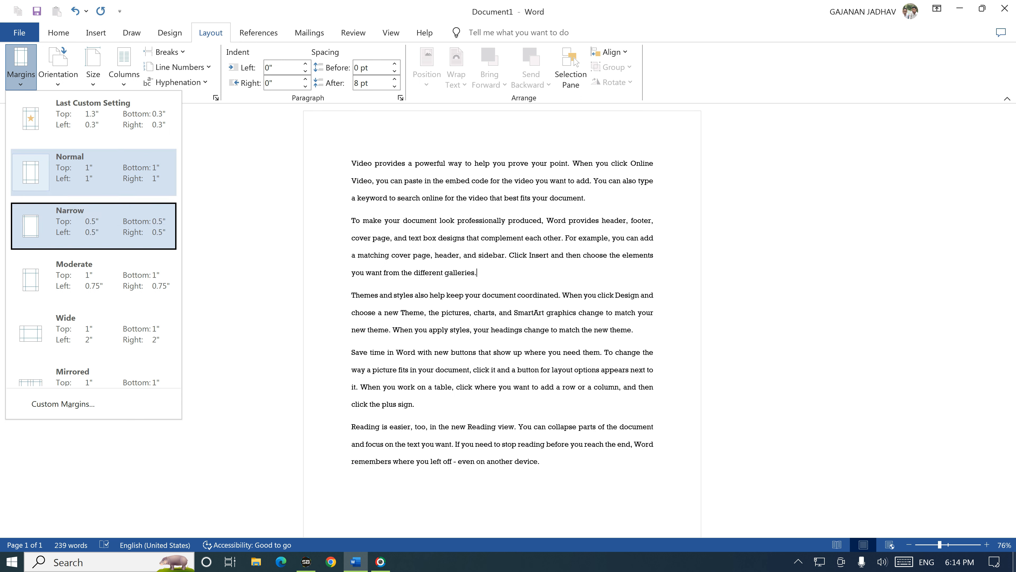
pyautogui.press('Down')
pyautogui.press('Return')
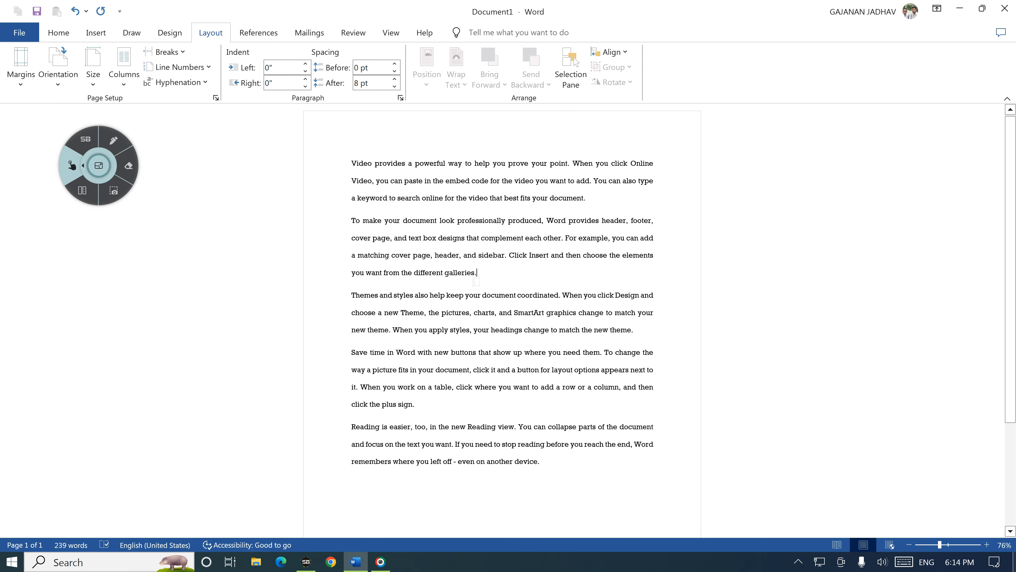
# Step: Look through the Wide and Mirrored margin presets and apply the Normal preset with 1" on all sides
pyautogui.press('Down')
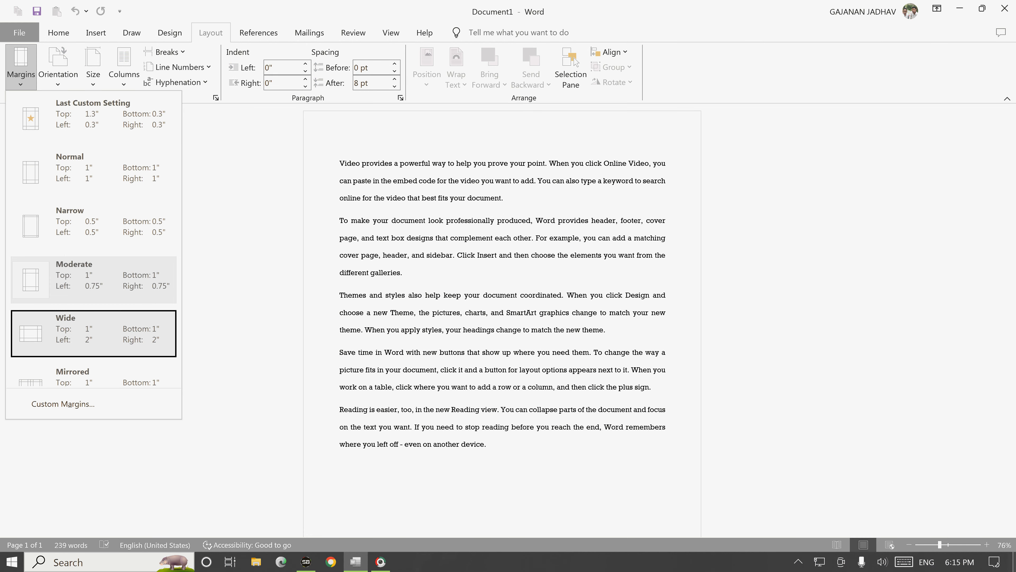
pyautogui.press('Down')
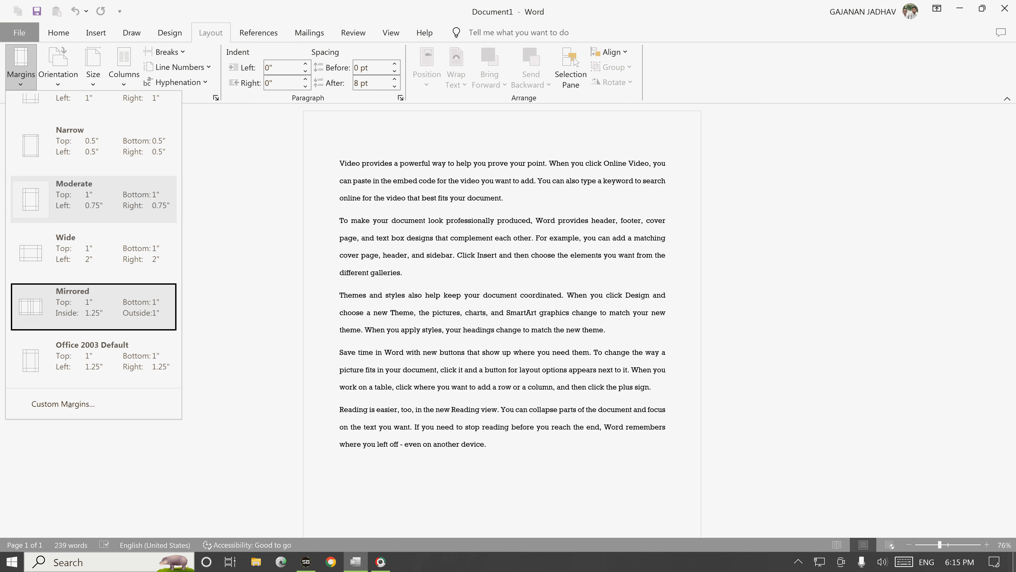
pyautogui.scroll(3, 94, 145)
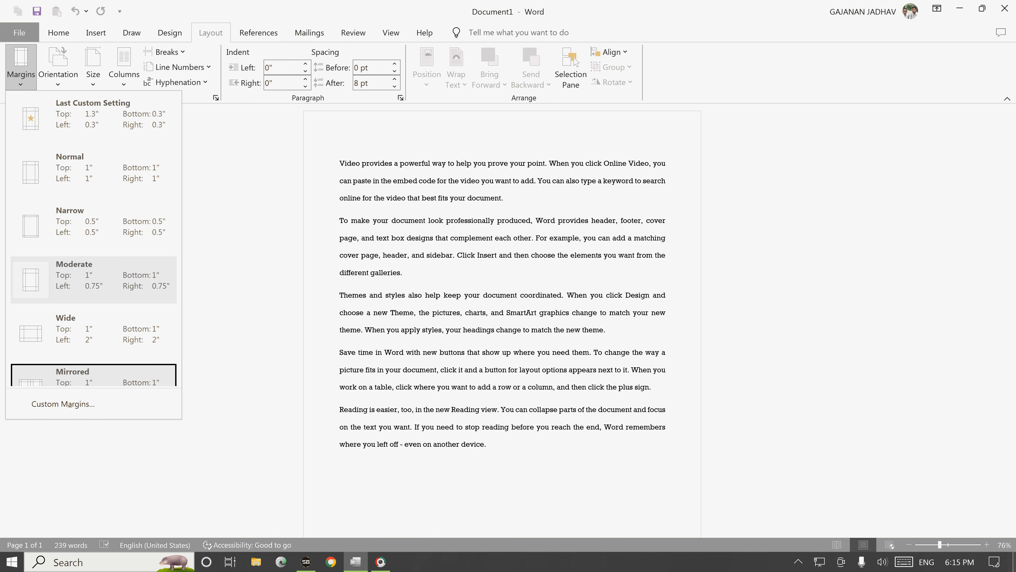
pyautogui.click(98, 165)
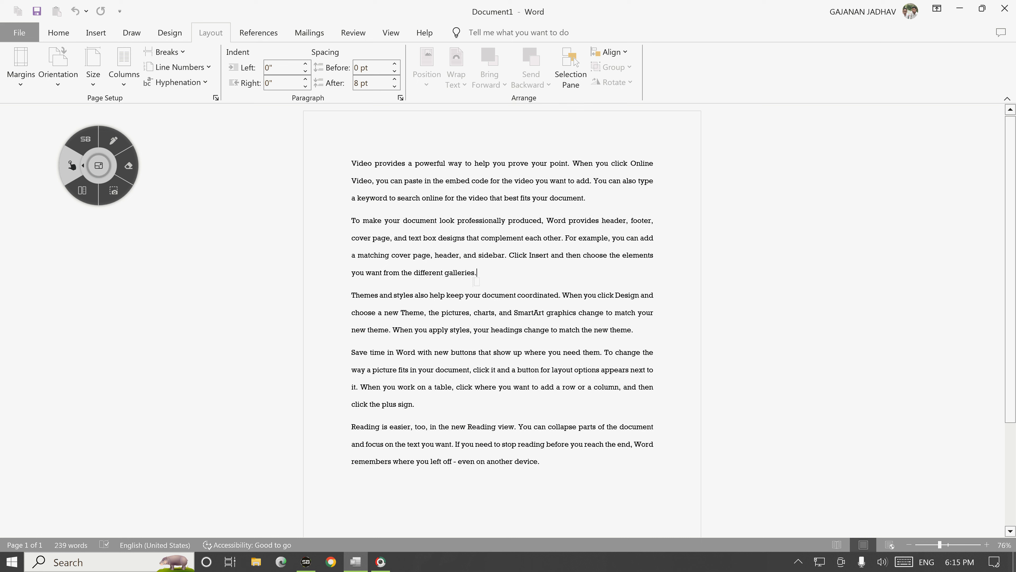
# Step: Apply the Narrow margin preset with 0.5" on all sides and mark the page margins with temporary pen lines
pyautogui.click(20, 66)
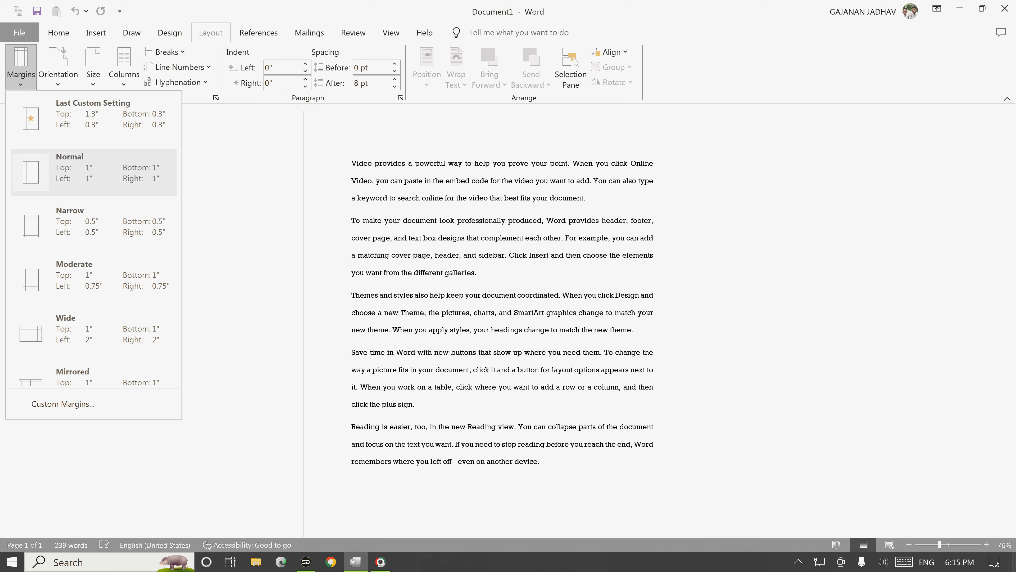
pyautogui.click(92, 222)
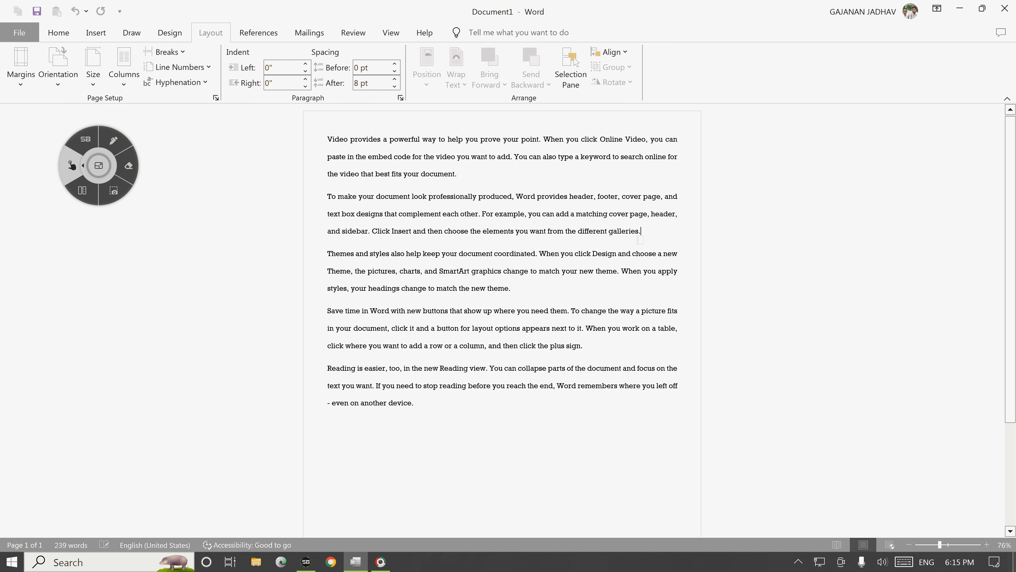
pyautogui.click(113, 140)
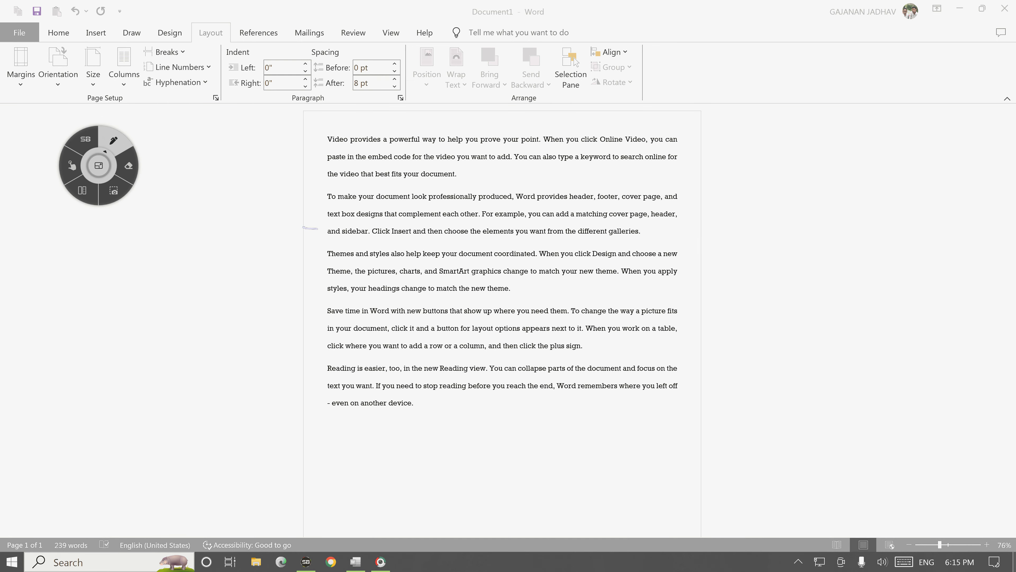
pyautogui.moveTo(408, 112); pyautogui.dragTo(411, 142)
pyautogui.moveTo(680, 254); pyautogui.dragTo(711, 258)
pyautogui.click(72, 165)
# Step: Open the custom margin settings and move the annotation wheel beside the dialog
pyautogui.click(20, 66)
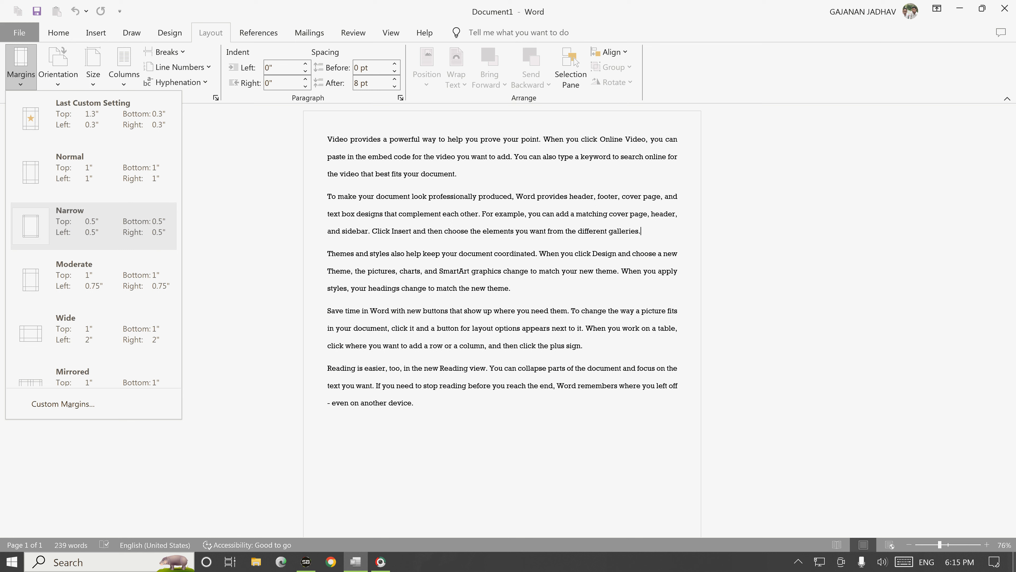
pyautogui.click(62, 404)
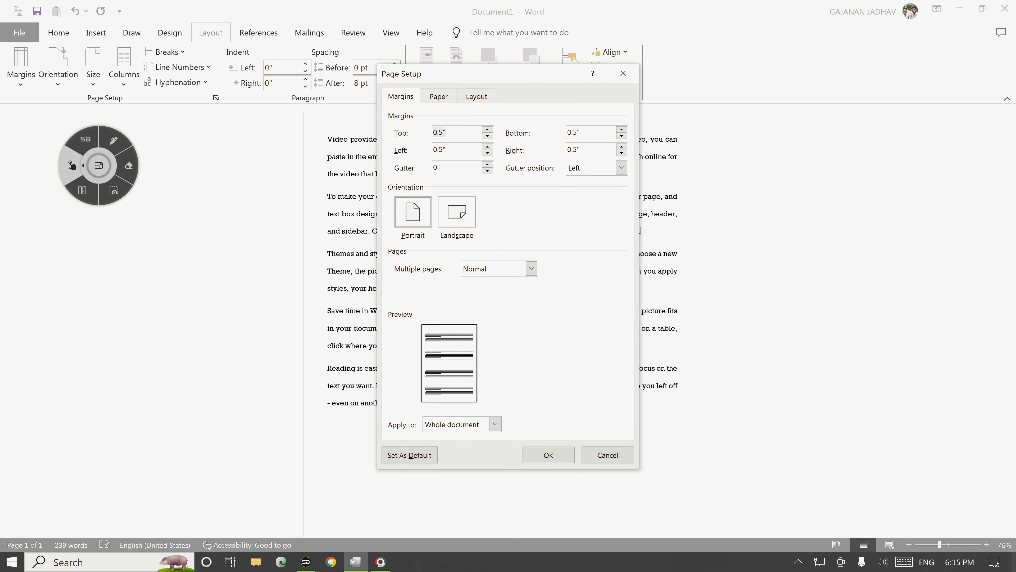
pyautogui.moveTo(99, 166); pyautogui.dragTo(308, 139)
# Step: Circle the Top, Bottom, Left, Right, Gutter, Gutter position, Orientation and Pages labels with the pen, and clear the ink
pyautogui.click(376, 136)
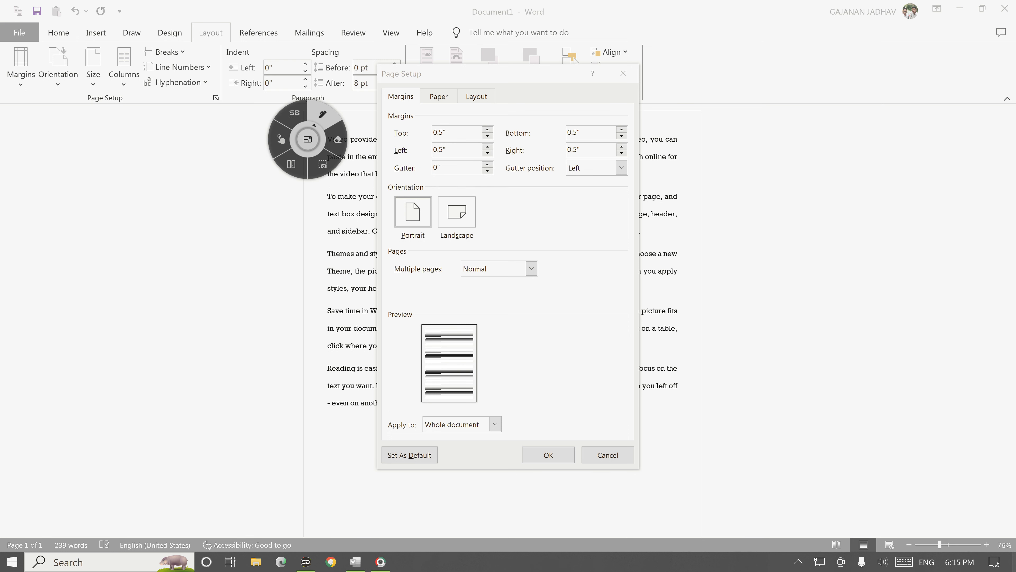
pyautogui.moveTo(394, 124); pyautogui.dragTo(414, 150)
pyautogui.moveTo(520, 124)
pyautogui.mouseDown()
pyautogui.moveTo(530, 136)
pyautogui.moveTo(540, 128)
pyautogui.moveTo(529, 146)
pyautogui.mouseUp()
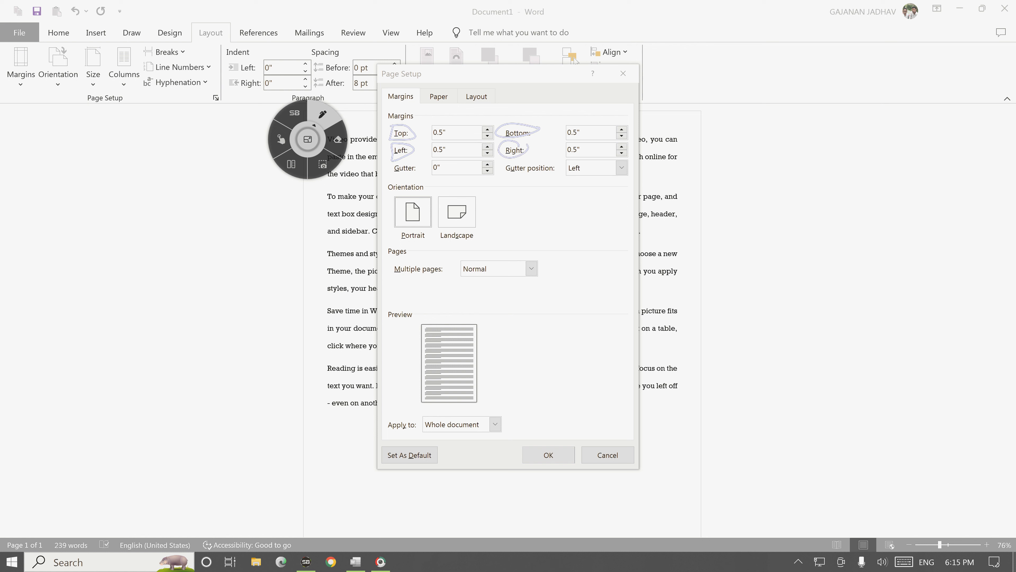
pyautogui.moveTo(418, 161)
pyautogui.mouseDown()
pyautogui.moveTo(400, 161)
pyautogui.moveTo(426, 162)
pyautogui.mouseUp()
pyautogui.moveTo(560, 164); pyautogui.dragTo(556, 169)
pyautogui.moveTo(382, 188)
pyautogui.mouseDown()
pyautogui.moveTo(416, 196)
pyautogui.moveTo(385, 181)
pyautogui.mouseUp()
pyautogui.moveTo(406, 242)
pyautogui.mouseDown()
pyautogui.moveTo(395, 240)
pyautogui.moveTo(406, 243)
pyautogui.mouseUp()
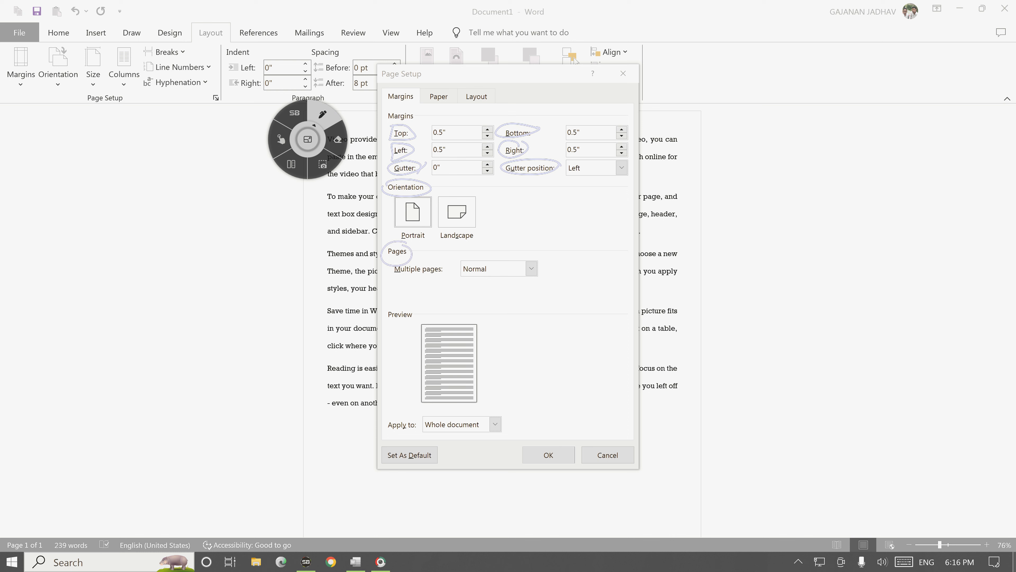
pyautogui.click(281, 139)
pyautogui.click(322, 114)
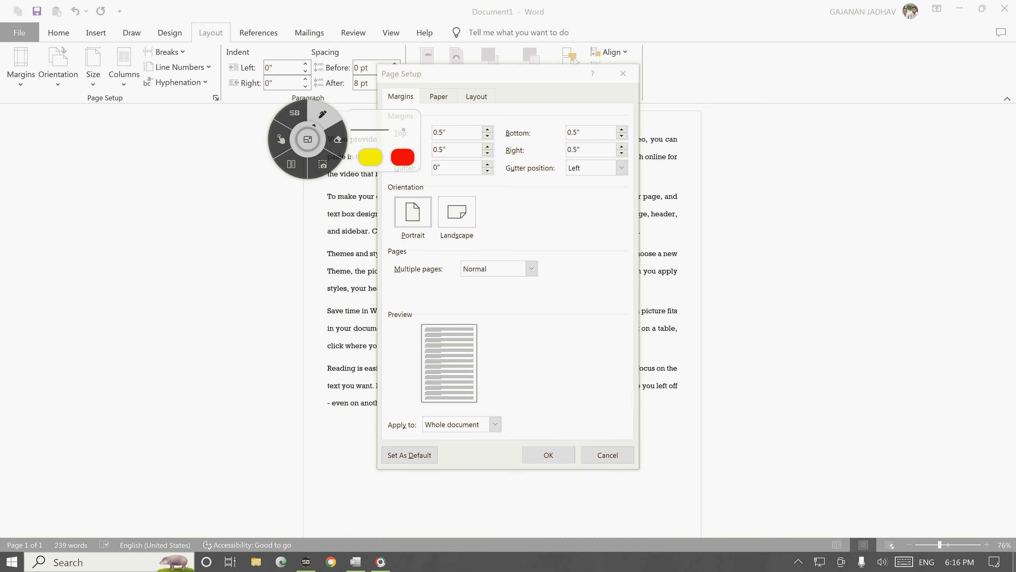
pyautogui.click(279, 136)
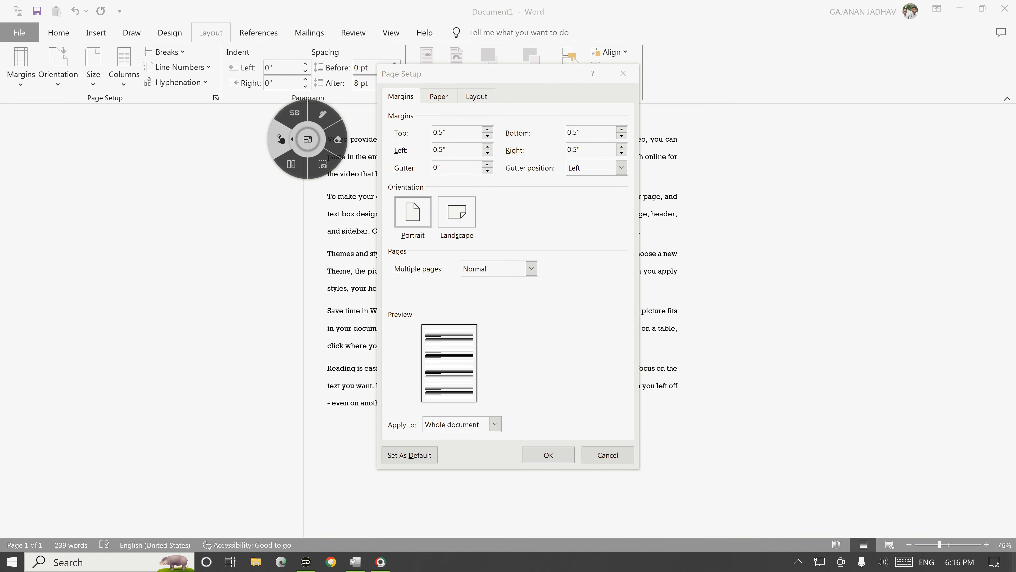
# Step: Set the top and bottom margins to 0.3"
pyautogui.click(488, 136)
pyautogui.click(487, 136)
pyautogui.click(487, 136)
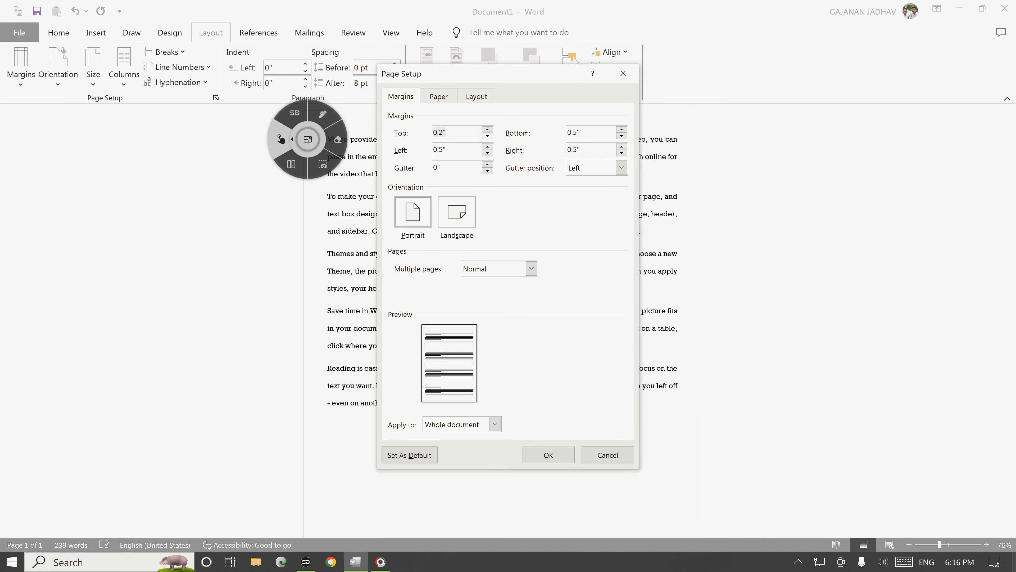
pyautogui.click(487, 129)
pyautogui.click(621, 136)
pyautogui.click(622, 136)
# Step: Set the left and right margins to 0.7" and the gutter to 0.2"
pyautogui.click(487, 147)
pyautogui.click(488, 146)
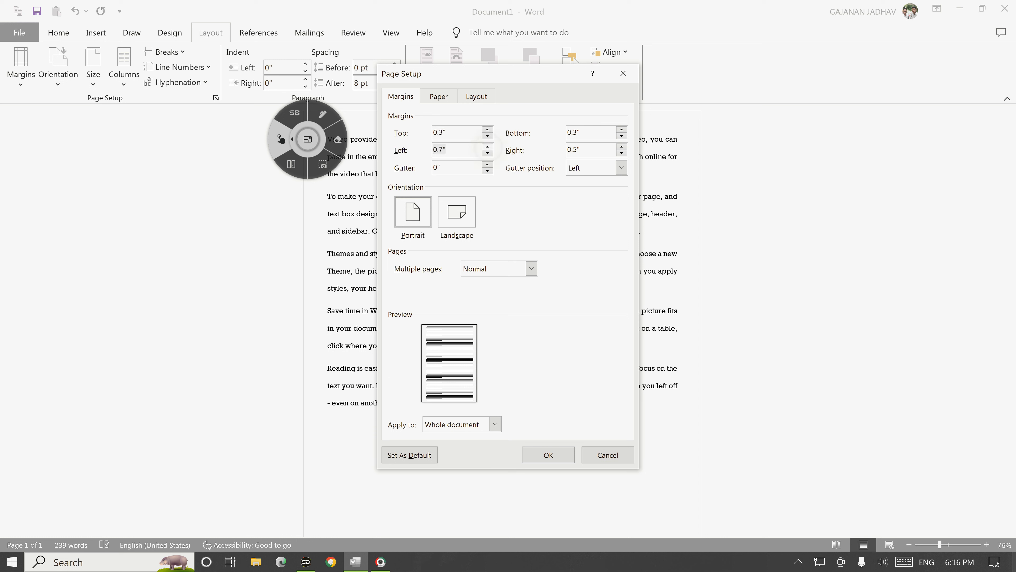
pyautogui.click(621, 146)
pyautogui.click(621, 147)
pyautogui.click(487, 164)
pyautogui.click(487, 164)
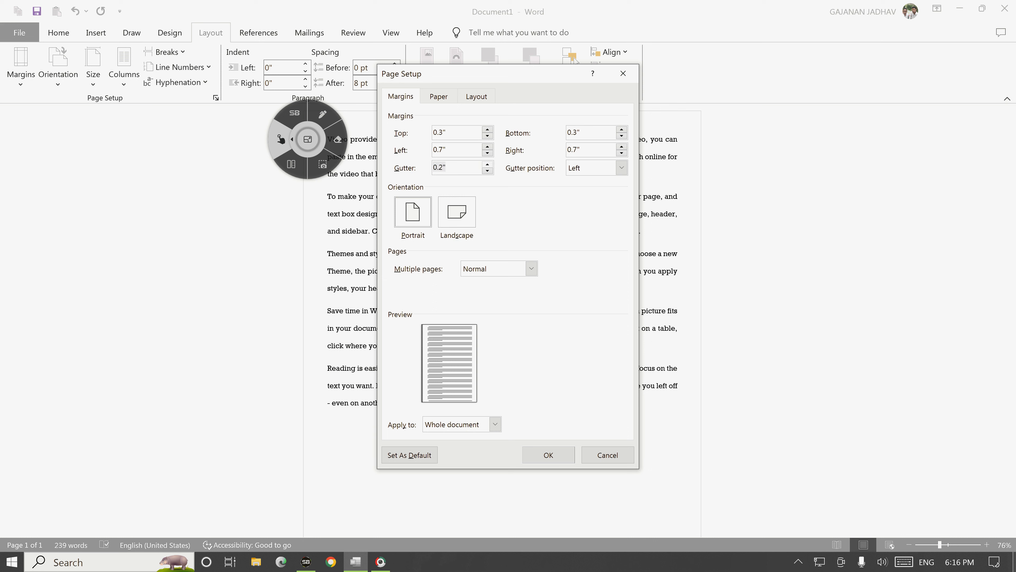
# Step: Mark the page's left edge with the pen, clear the ink, and set the gutter position to Top
pyautogui.click(622, 167)
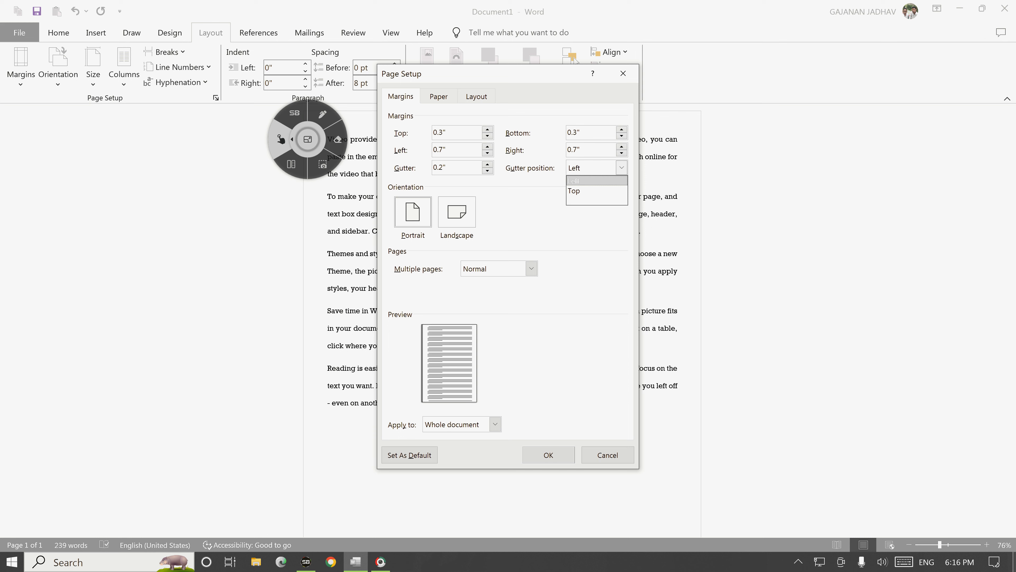
pyautogui.click(323, 114)
pyautogui.moveTo(312, 184); pyautogui.dragTo(322, 410)
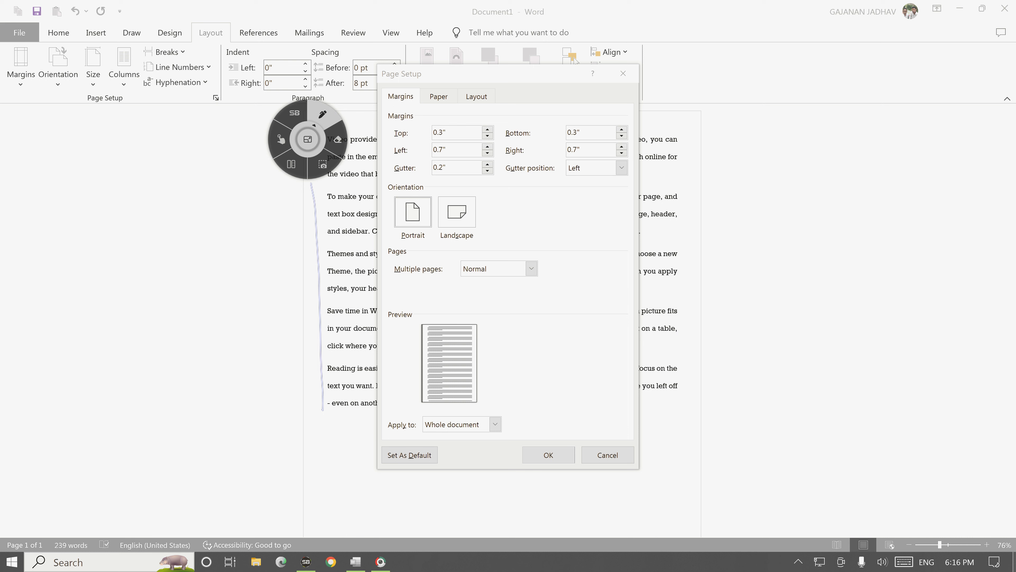
pyautogui.click(280, 138)
pyautogui.click(589, 165)
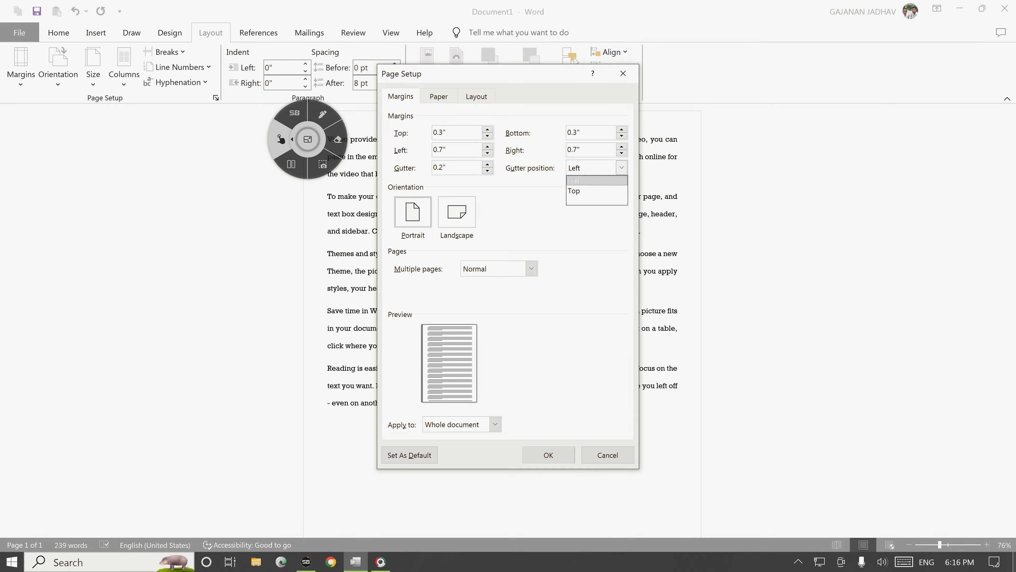
pyautogui.click(573, 190)
# Step: Handwrite "calender" with the pen and sketch a calendar page beneath it, with arrows toward its top and left edges
pyautogui.click(323, 114)
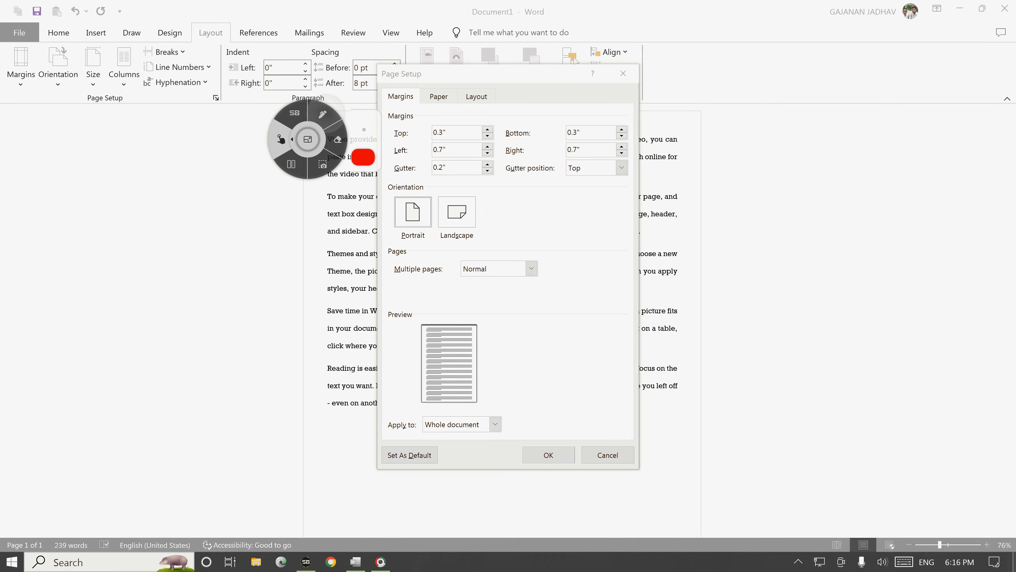
pyautogui.moveTo(756, 217)
pyautogui.mouseDown()
pyautogui.moveTo(754, 236)
pyautogui.moveTo(817, 246)
pyautogui.mouseUp()
pyautogui.moveTo(826, 240)
pyautogui.mouseDown()
pyautogui.moveTo(842, 236)
pyautogui.moveTo(842, 248)
pyautogui.mouseUp()
pyautogui.moveTo(860, 235)
pyautogui.mouseDown()
pyautogui.moveTo(905, 248)
pyautogui.moveTo(906, 235)
pyautogui.mouseUp()
pyautogui.moveTo(914, 249); pyautogui.dragTo(928, 251)
pyautogui.moveTo(933, 257); pyautogui.dragTo(944, 251)
pyautogui.moveTo(794, 285)
pyautogui.mouseDown()
pyautogui.moveTo(915, 296)
pyautogui.moveTo(796, 420)
pyautogui.mouseUp()
pyautogui.moveTo(913, 295)
pyautogui.mouseDown()
pyautogui.moveTo(905, 365)
pyautogui.moveTo(783, 416)
pyautogui.moveTo(818, 392)
pyautogui.moveTo(812, 257)
pyautogui.moveTo(820, 261)
pyautogui.mouseUp()
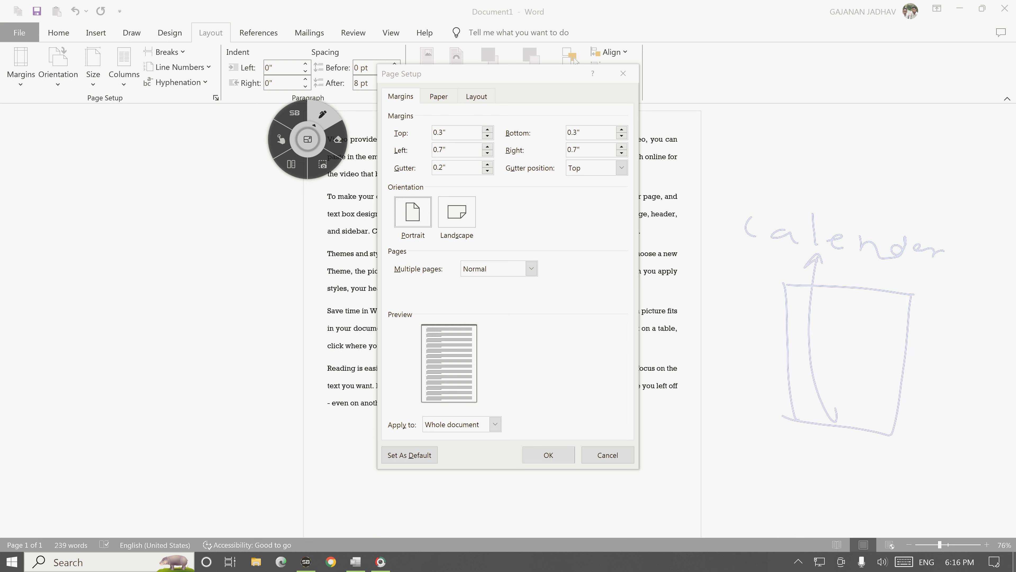
pyautogui.moveTo(832, 422)
pyautogui.mouseDown()
pyautogui.moveTo(785, 310)
pyautogui.moveTo(797, 258)
pyautogui.moveTo(844, 290)
pyautogui.moveTo(912, 295)
pyautogui.mouseUp()
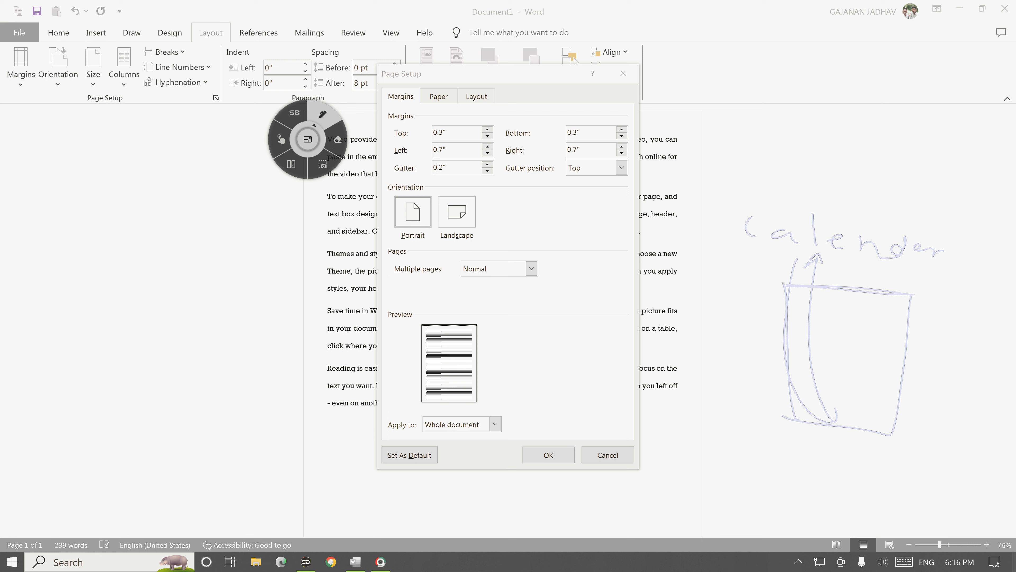
pyautogui.moveTo(784, 289); pyautogui.dragTo(785, 416)
pyautogui.moveTo(896, 366)
pyautogui.mouseDown()
pyautogui.moveTo(756, 363)
pyautogui.moveTo(764, 370)
pyautogui.mouseUp()
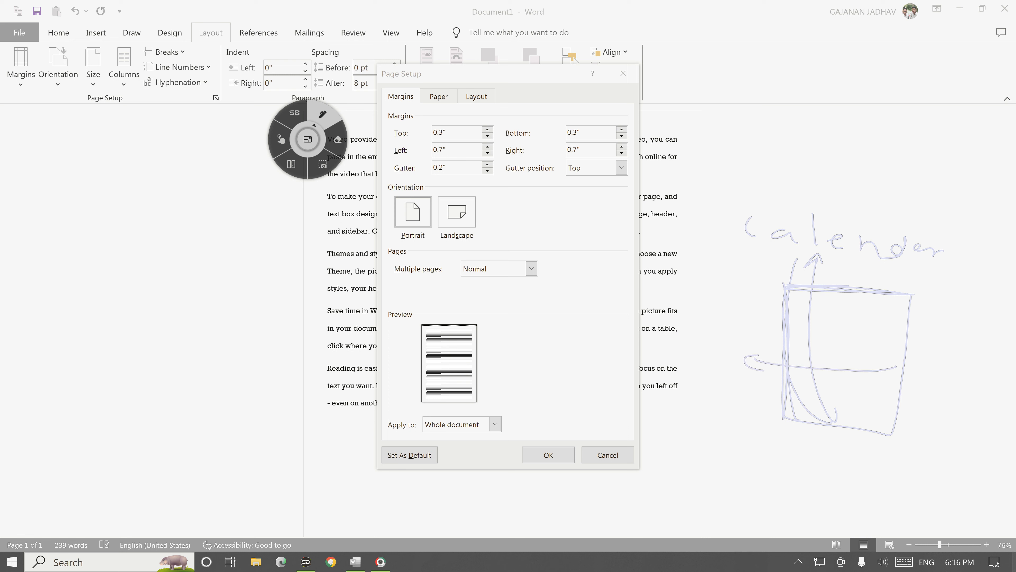
# Step: Clear the calendar sketch and set the gutter position to Left
pyautogui.click(281, 139)
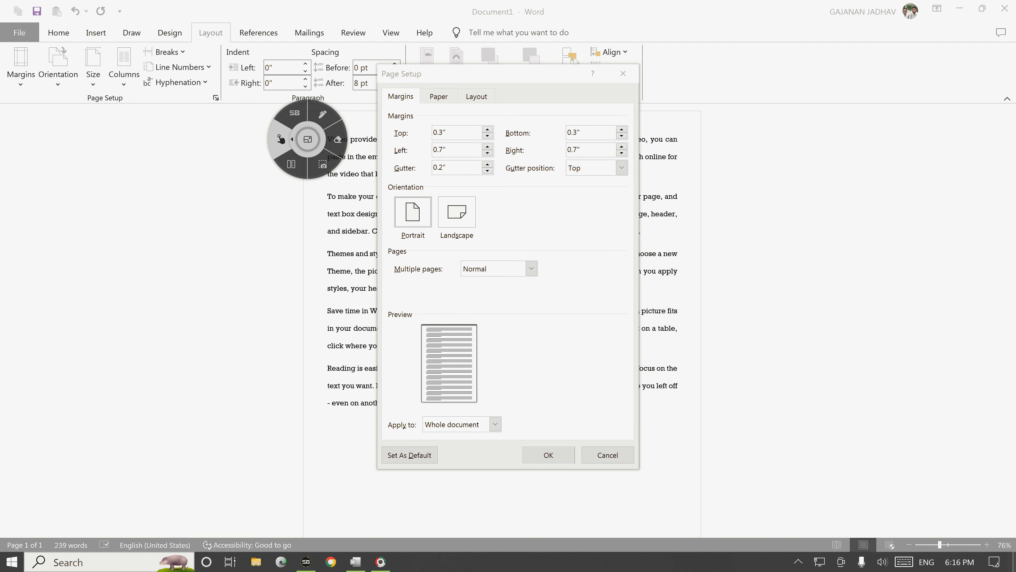
pyautogui.click(621, 168)
pyautogui.click(588, 185)
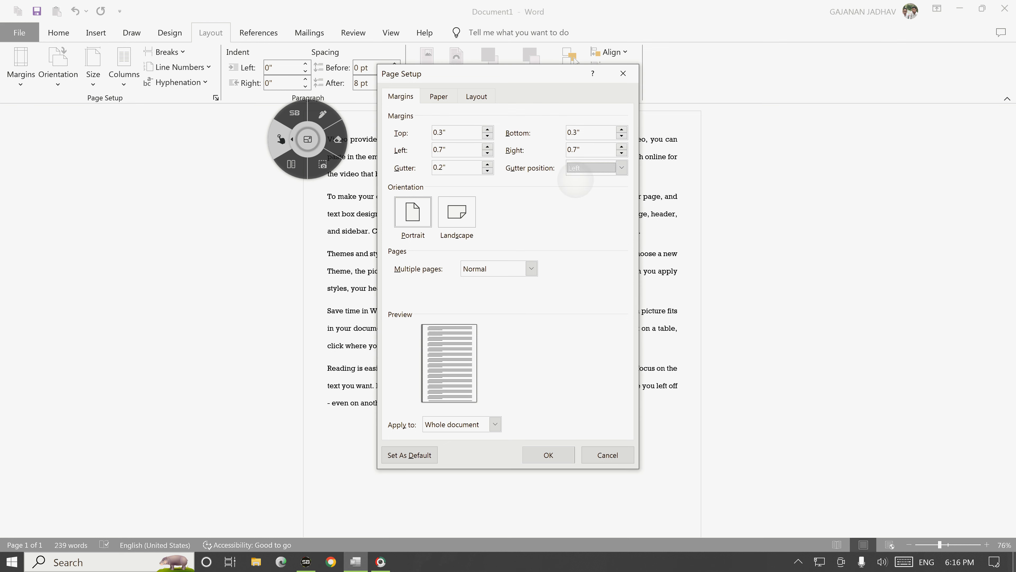
# Step: Circle the Orientation, Portrait and Landscape options with the pen, handwrite their translations, mark their directions, and clear the ink
pyautogui.click(323, 114)
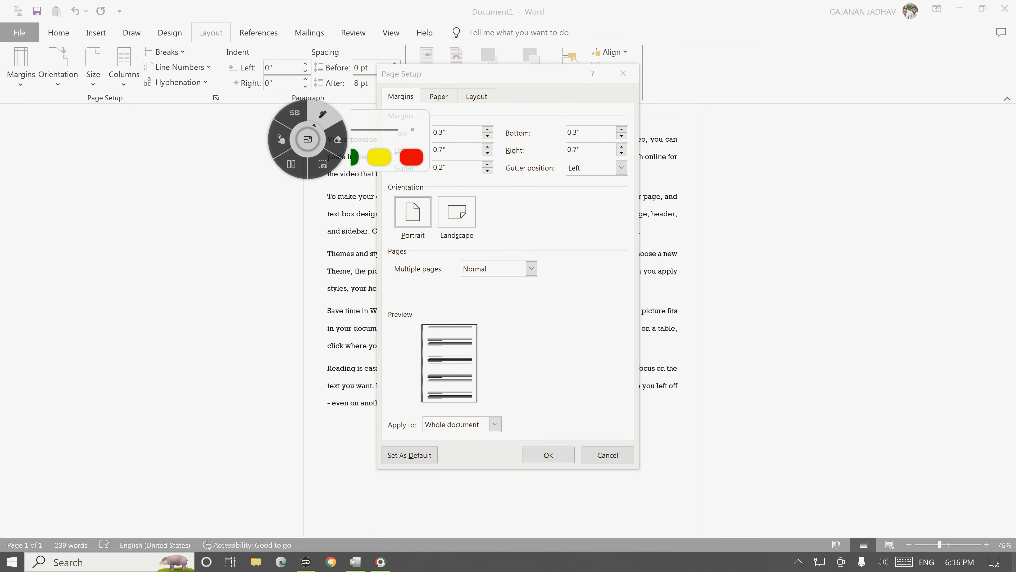
pyautogui.moveTo(425, 187)
pyautogui.mouseDown()
pyautogui.moveTo(406, 195)
pyautogui.moveTo(424, 193)
pyautogui.moveTo(413, 197)
pyautogui.moveTo(426, 238)
pyautogui.moveTo(419, 202)
pyautogui.moveTo(464, 198)
pyautogui.mouseUp()
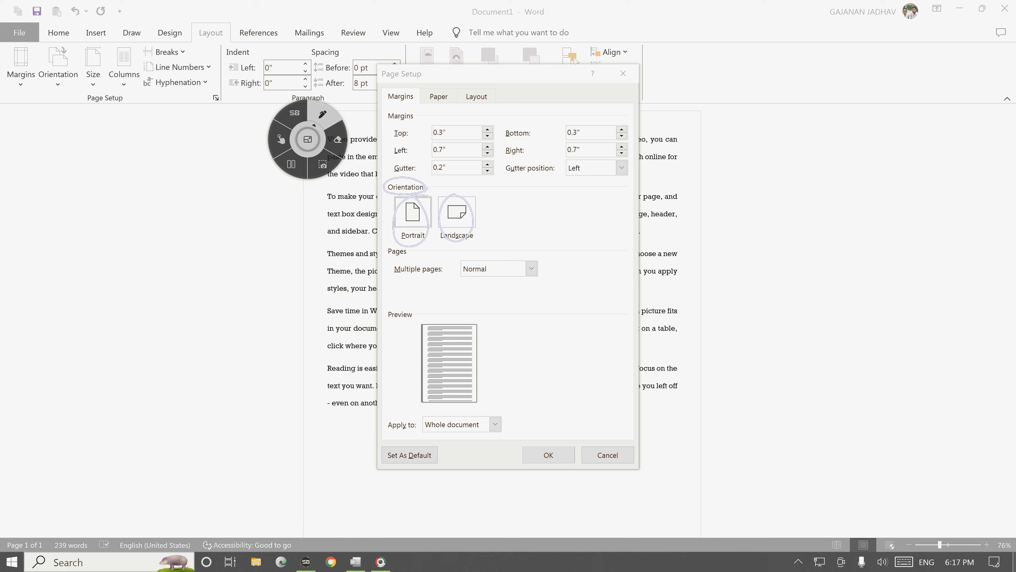
pyautogui.moveTo(533, 214)
pyautogui.mouseDown()
pyautogui.moveTo(539, 236)
pyautogui.moveTo(563, 216)
pyautogui.moveTo(581, 230)
pyautogui.moveTo(584, 203)
pyautogui.mouseUp()
pyautogui.moveTo(551, 260); pyautogui.dragTo(558, 274)
pyautogui.moveTo(559, 259)
pyautogui.mouseDown()
pyautogui.moveTo(560, 283)
pyautogui.moveTo(606, 273)
pyautogui.moveTo(613, 260)
pyautogui.mouseUp()
pyautogui.moveTo(557, 255); pyautogui.dragTo(621, 259)
pyautogui.click(618, 263)
pyautogui.moveTo(443, 210); pyautogui.dragTo(482, 209)
pyautogui.moveTo(408, 202); pyautogui.dragTo(408, 231)
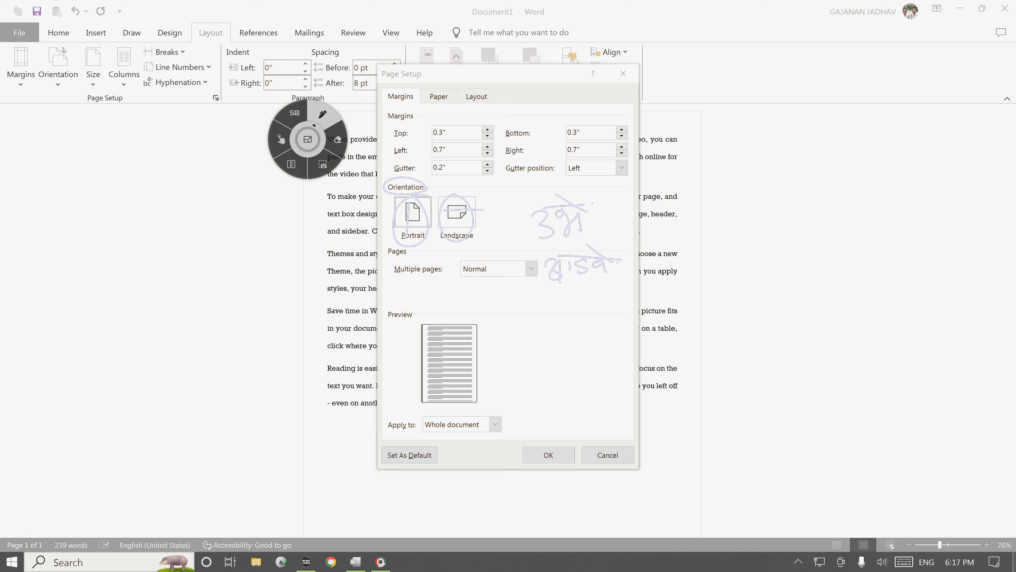
pyautogui.click(281, 139)
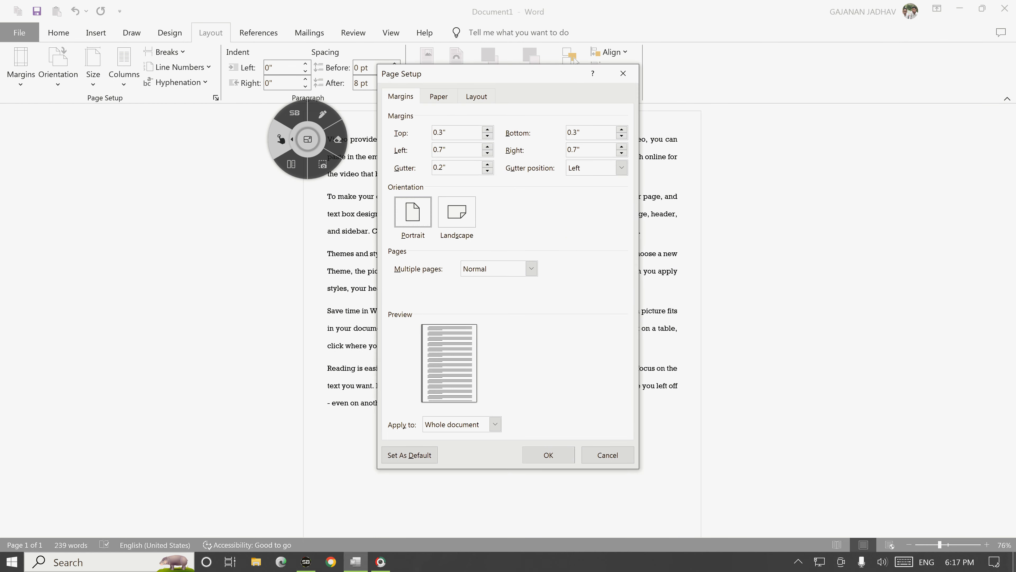
# Step: Circle the confirmation option with the pen, clear the ink, and apply the custom margins to the whole document
pyautogui.click(322, 114)
pyautogui.moveTo(560, 438); pyautogui.dragTo(565, 451)
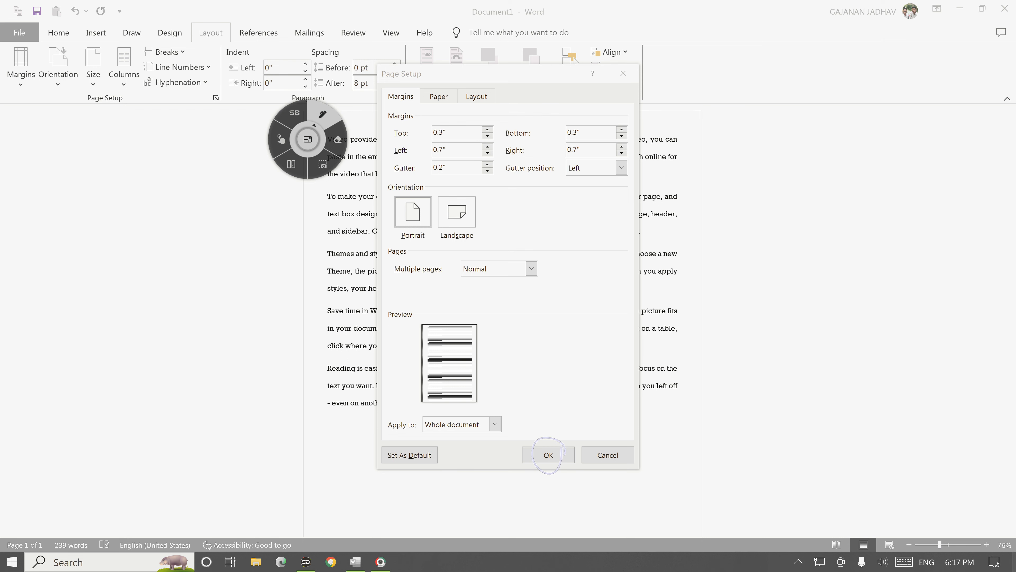
pyautogui.click(281, 139)
pyautogui.click(548, 454)
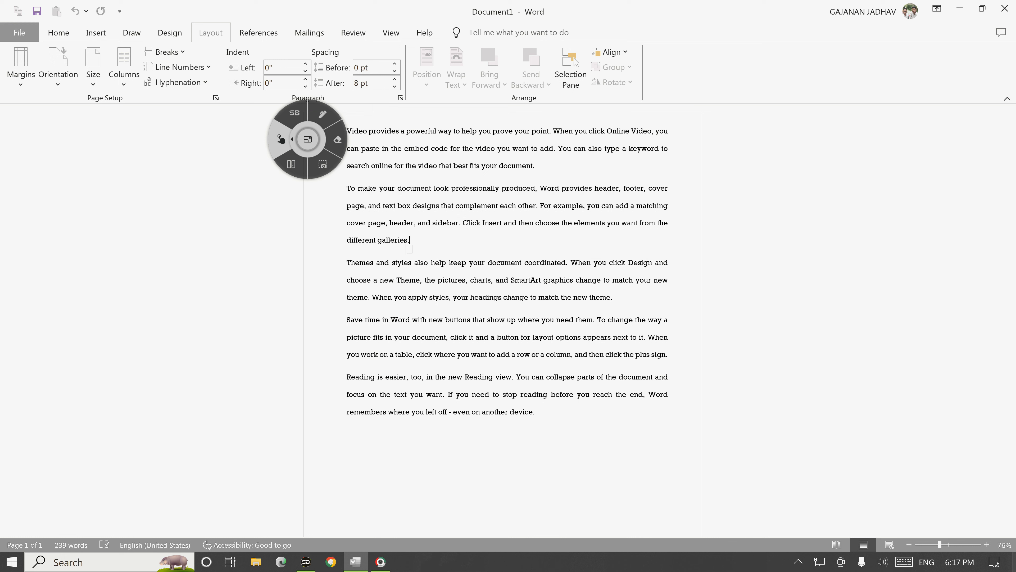
# Step: Circle the Orientation command with the pen, clear the ink, and set the page orientation to Landscape
pyautogui.click(322, 114)
pyautogui.moveTo(60, 38)
pyautogui.mouseDown()
pyautogui.moveTo(43, 76)
pyautogui.moveTo(80, 46)
pyautogui.mouseUp()
pyautogui.click(281, 138)
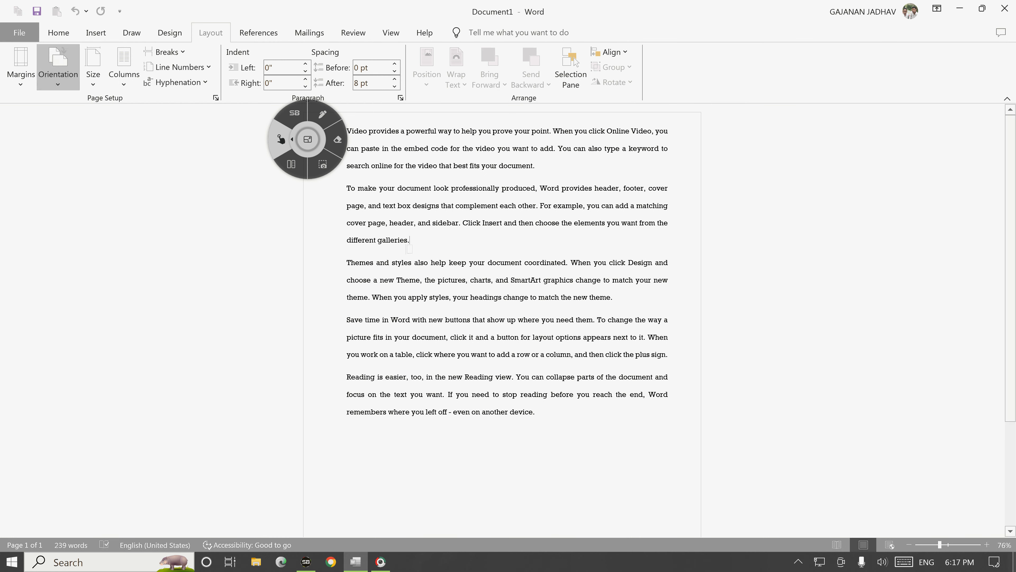
pyautogui.click(58, 66)
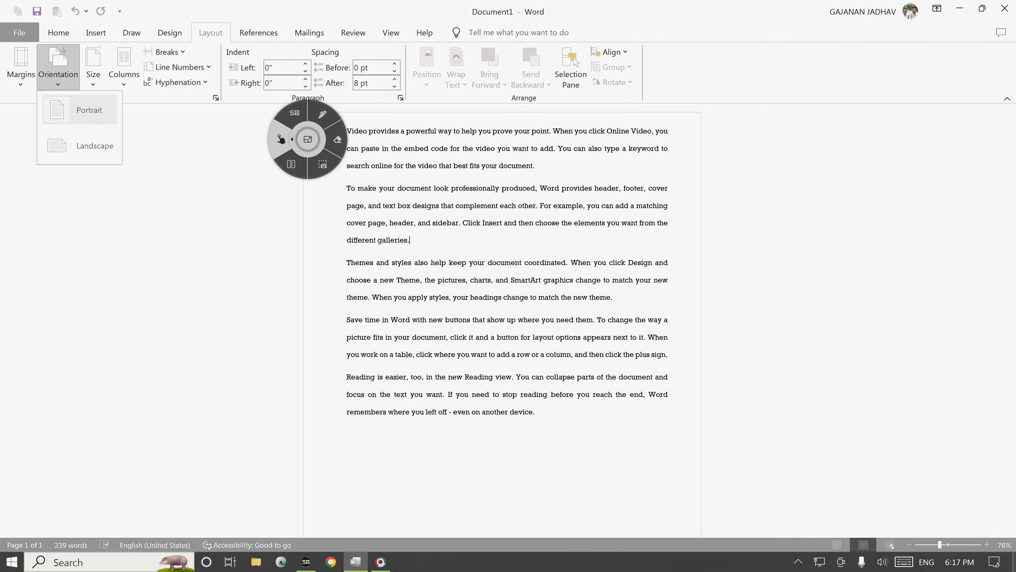
pyautogui.click(80, 145)
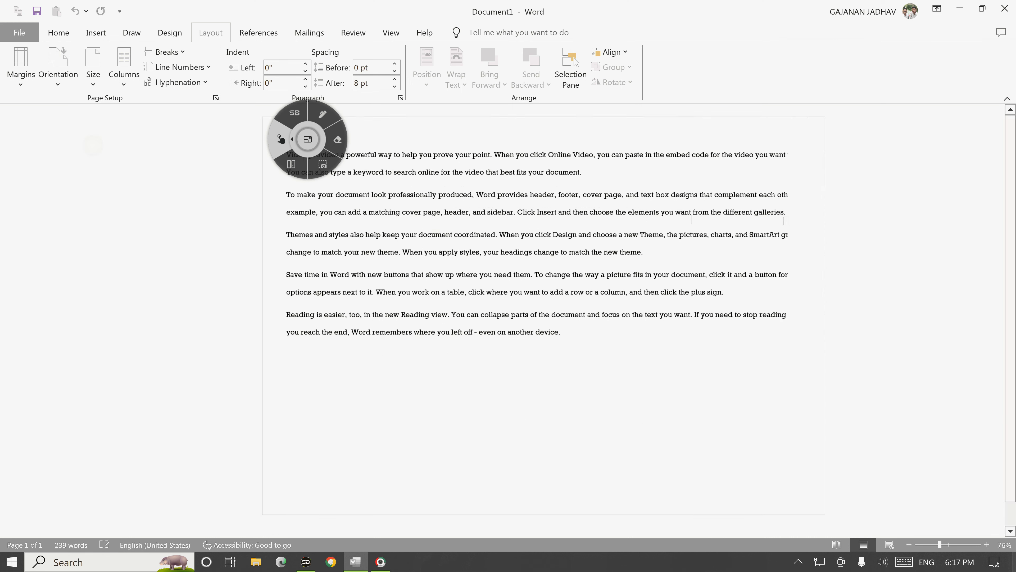
# Step: Mark the landscape page with the pen, clear the ink, and set the orientation back to Portrait
pyautogui.click(322, 114)
pyautogui.moveTo(232, 141)
pyautogui.mouseDown()
pyautogui.moveTo(775, 137)
pyautogui.moveTo(797, 392)
pyautogui.moveTo(604, 507)
pyautogui.moveTo(219, 327)
pyautogui.moveTo(236, 128)
pyautogui.mouseUp()
pyautogui.click(281, 138)
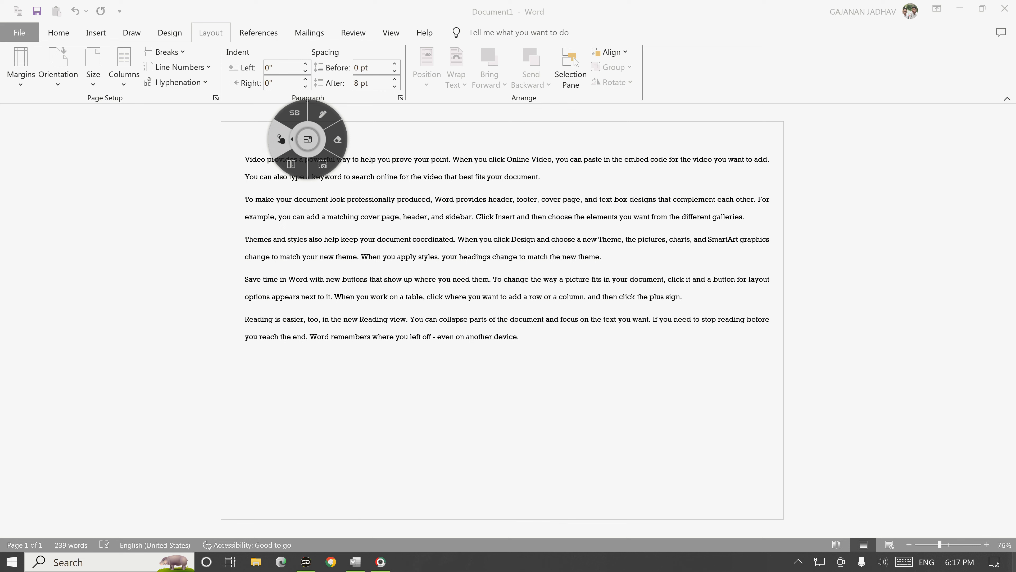
pyautogui.click(58, 64)
pyautogui.click(80, 107)
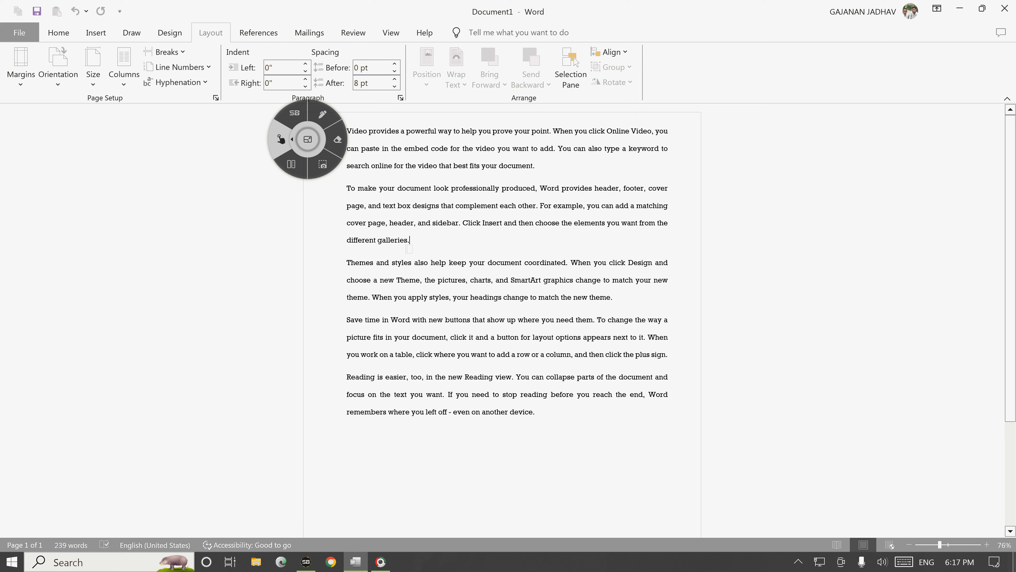
# Step: Circle the Size command with the pen, clear the ink, and set the paper size to A4
pyautogui.click(322, 114)
pyautogui.moveTo(101, 47)
pyautogui.mouseDown()
pyautogui.moveTo(85, 90)
pyautogui.moveTo(92, 40)
pyautogui.mouseUp()
pyautogui.click(281, 139)
pyautogui.click(93, 68)
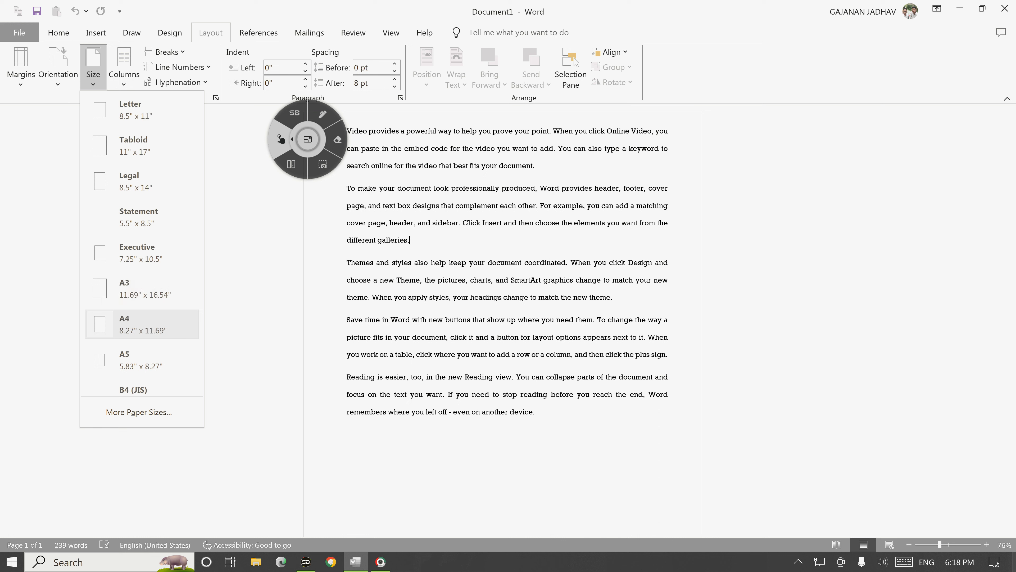
pyautogui.click(142, 324)
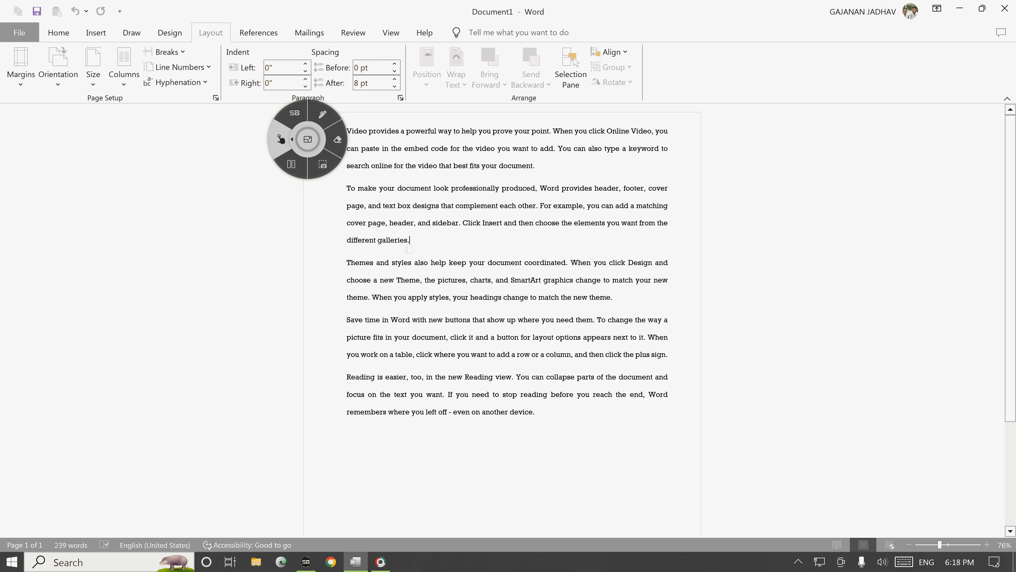
# Step: Switch the paper size through A3, Legal and Letter, and return it to A4
pyautogui.click(93, 66)
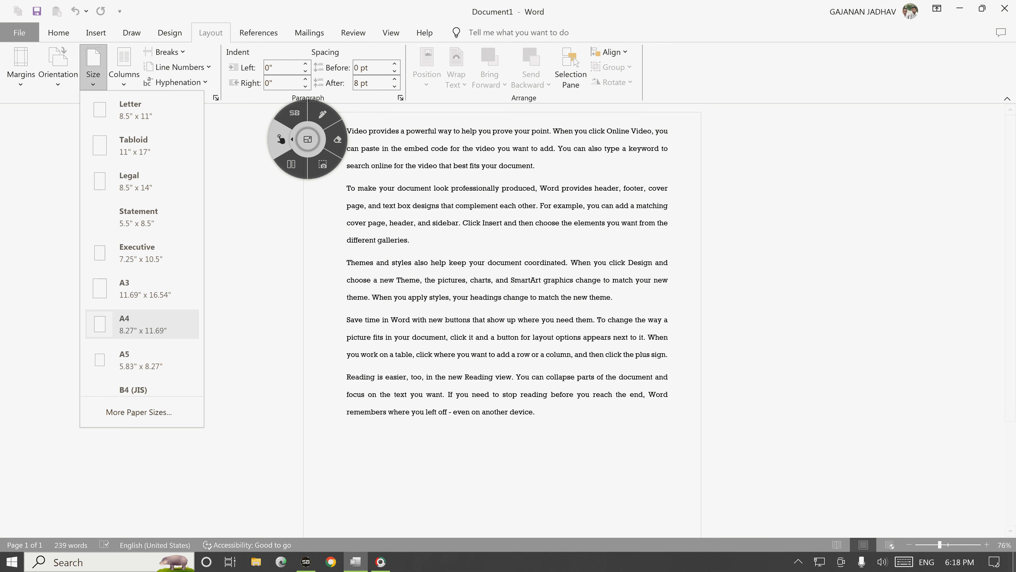
pyautogui.click(141, 288)
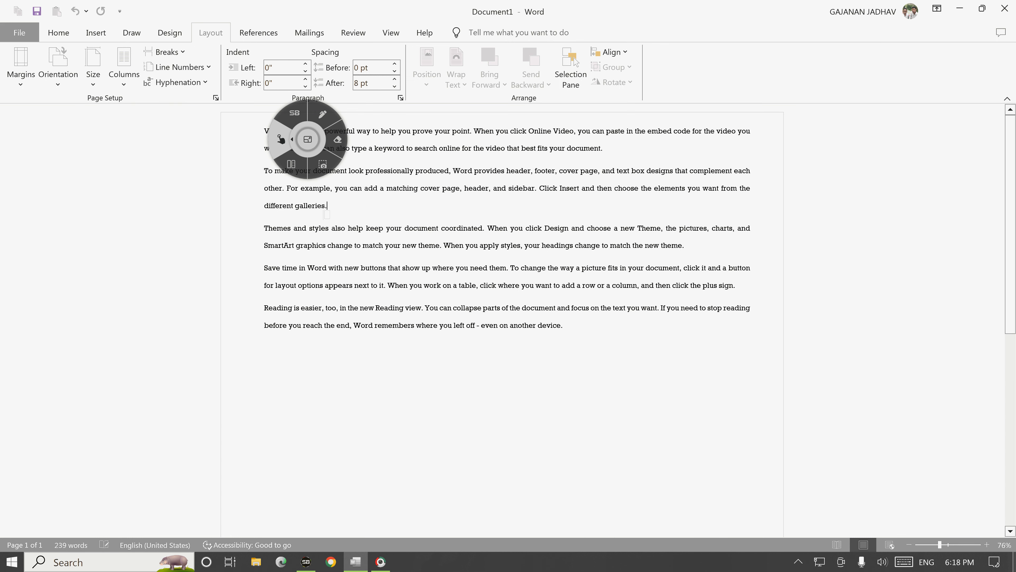
pyautogui.click(93, 67)
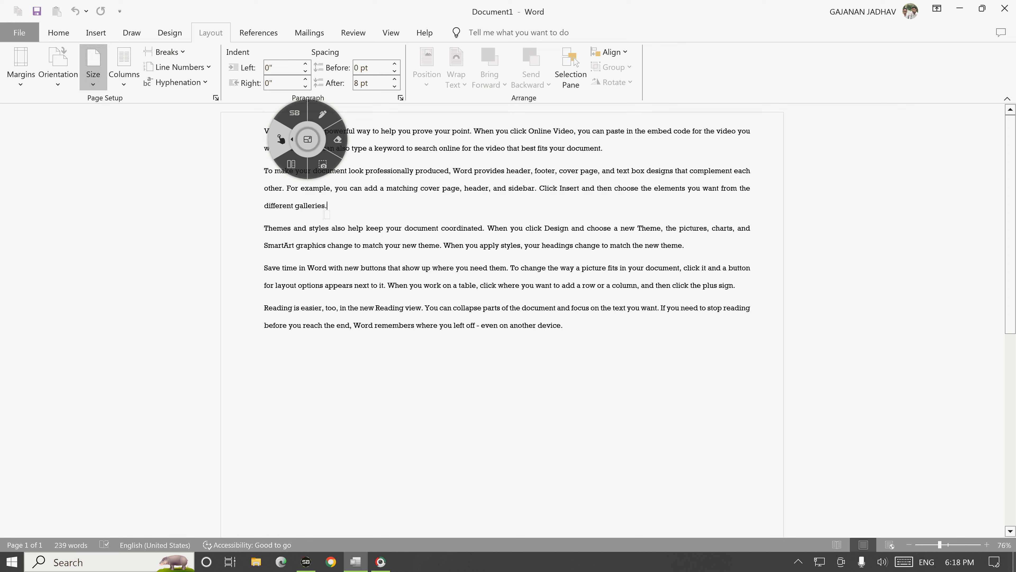
pyautogui.click(141, 181)
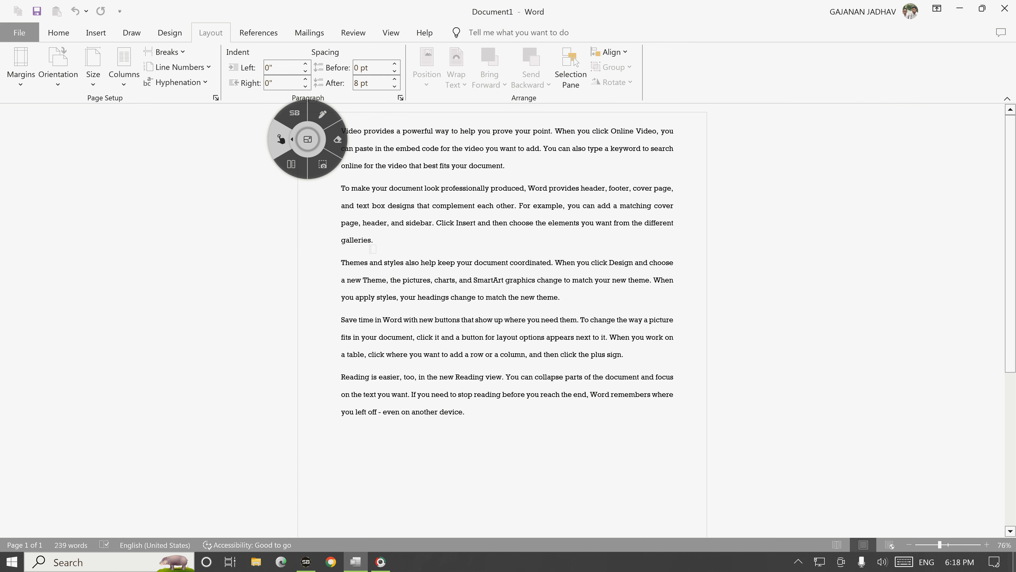
pyautogui.click(93, 67)
pyautogui.click(142, 109)
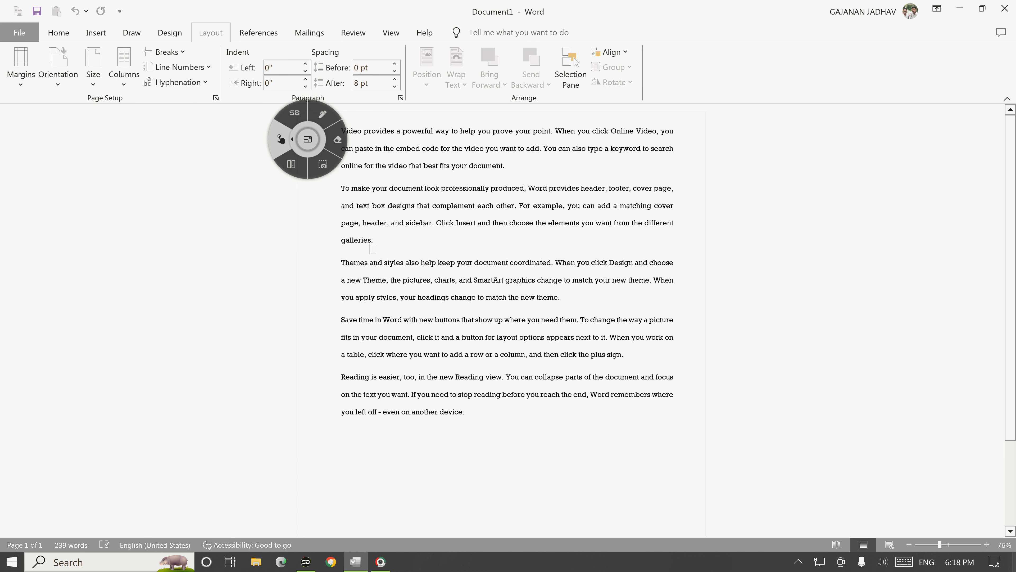
pyautogui.click(93, 67)
pyautogui.click(142, 326)
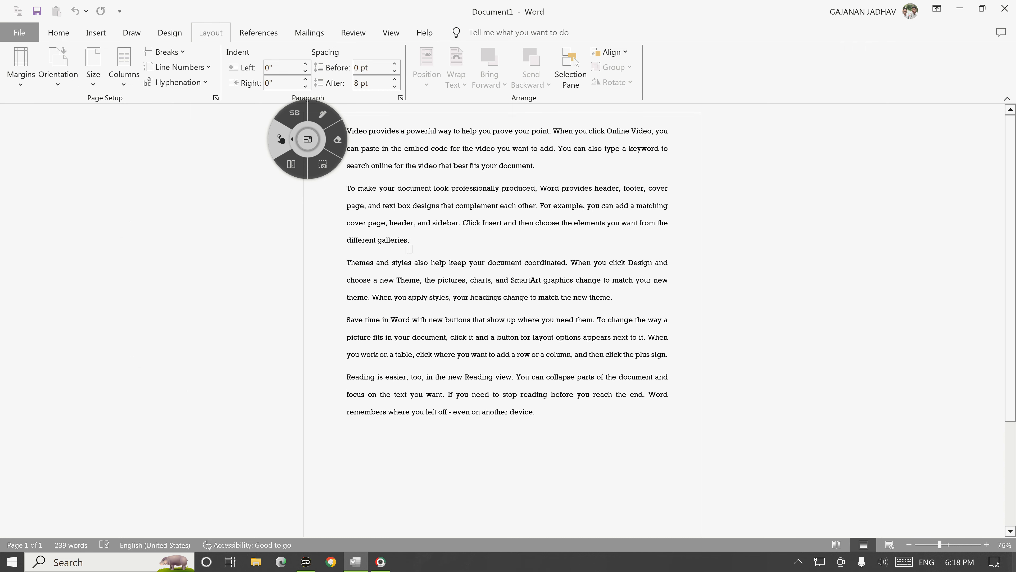
# Step: Circle the Columns command with the pen and clear the ink
pyautogui.click(323, 114)
pyautogui.moveTo(127, 40)
pyautogui.mouseDown()
pyautogui.moveTo(139, 94)
pyautogui.moveTo(130, 43)
pyautogui.mouseUp()
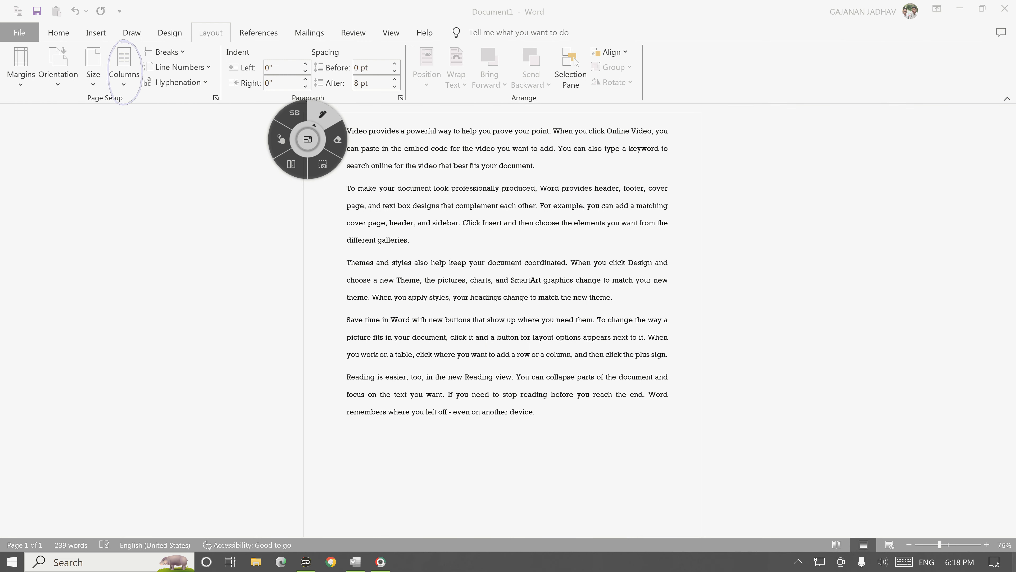
pyautogui.click(280, 139)
# Step: Sketch a page with two columns of text lines under a handwritten heading beside the document, and clear the ink
pyautogui.click(323, 114)
pyautogui.moveTo(165, 212)
pyautogui.mouseDown()
pyautogui.moveTo(218, 217)
pyautogui.moveTo(256, 194)
pyautogui.moveTo(264, 215)
pyautogui.moveTo(285, 187)
pyautogui.mouseUp()
pyautogui.moveTo(148, 258)
pyautogui.mouseDown()
pyautogui.moveTo(274, 252)
pyautogui.moveTo(168, 401)
pyautogui.moveTo(275, 307)
pyautogui.moveTo(269, 245)
pyautogui.mouseUp()
pyautogui.moveTo(208, 261); pyautogui.dragTo(223, 375)
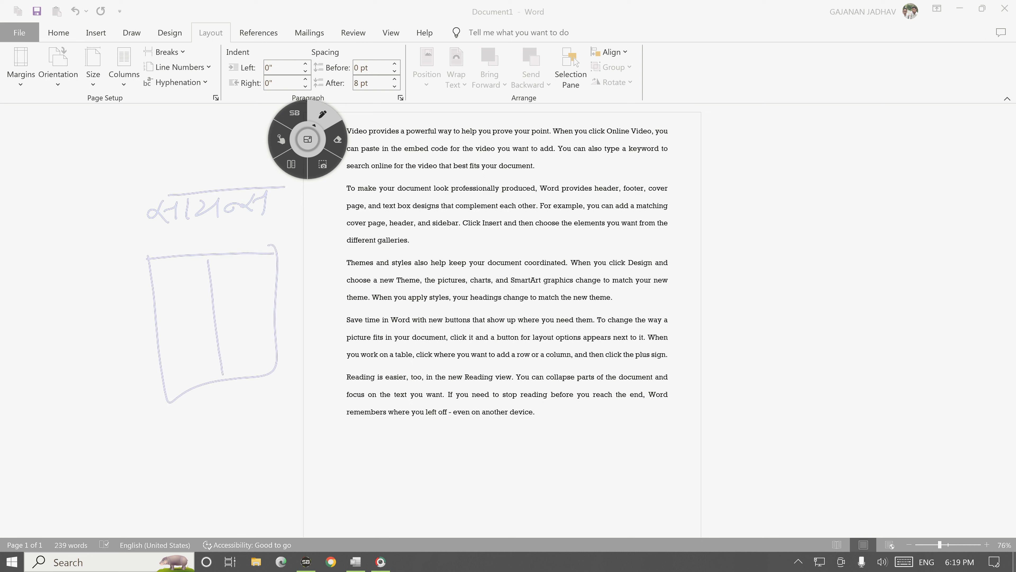
pyautogui.moveTo(155, 272)
pyautogui.mouseDown()
pyautogui.moveTo(198, 269)
pyautogui.moveTo(206, 326)
pyautogui.mouseUp()
pyautogui.moveTo(165, 339); pyautogui.dragTo(195, 343)
pyautogui.moveTo(170, 352); pyautogui.dragTo(198, 359)
pyautogui.moveTo(175, 370); pyautogui.dragTo(213, 369)
pyautogui.moveTo(221, 263)
pyautogui.mouseDown()
pyautogui.moveTo(273, 261)
pyautogui.moveTo(269, 276)
pyautogui.mouseUp()
pyautogui.moveTo(225, 295); pyautogui.dragTo(269, 296)
pyautogui.moveTo(230, 311)
pyautogui.mouseDown()
pyautogui.moveTo(270, 309)
pyautogui.moveTo(271, 364)
pyautogui.mouseUp()
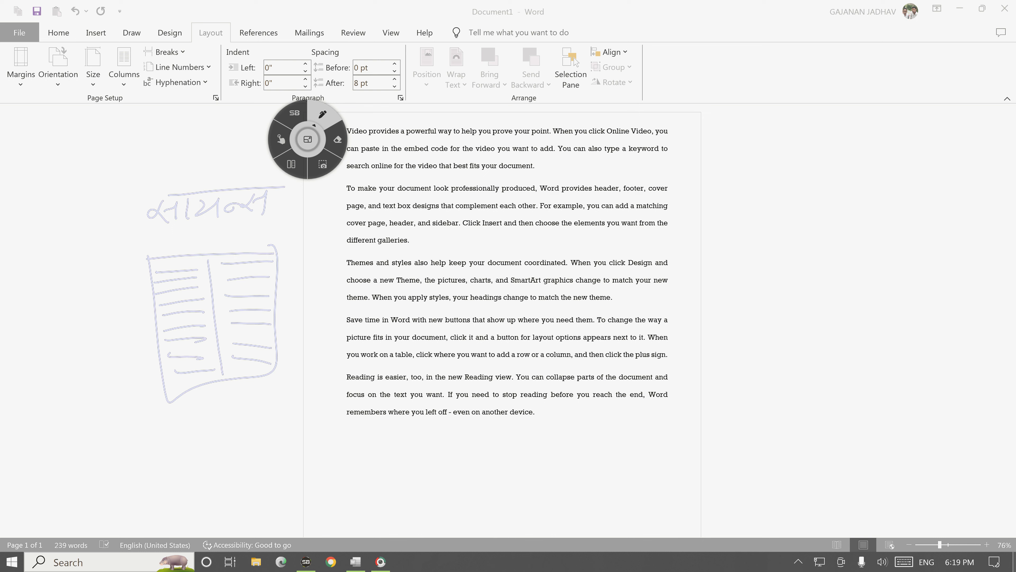
pyautogui.click(280, 139)
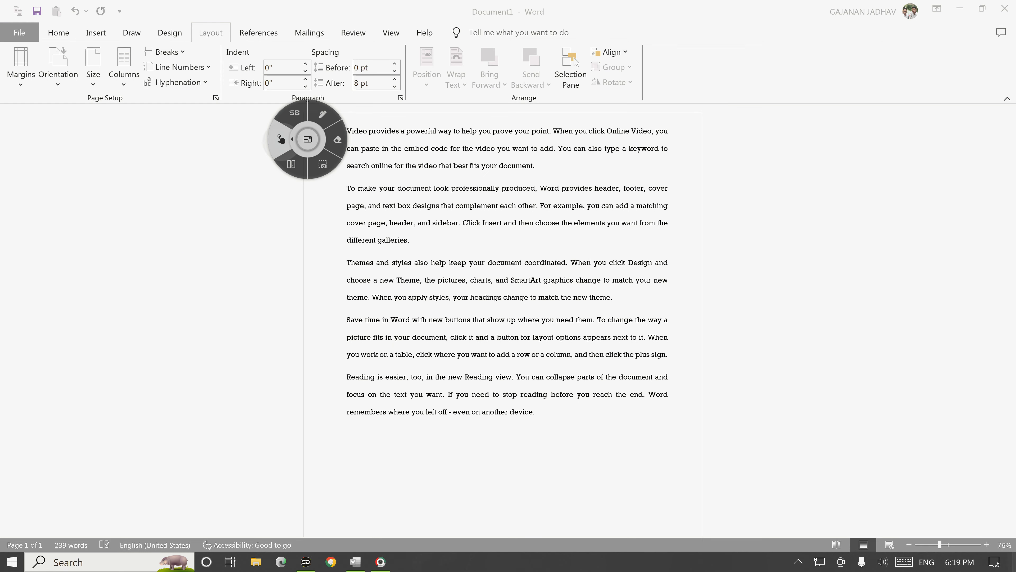
# Step: Arrange the document text in two columns and show the symbol layout of the touch keyboard
pyautogui.click(124, 74)
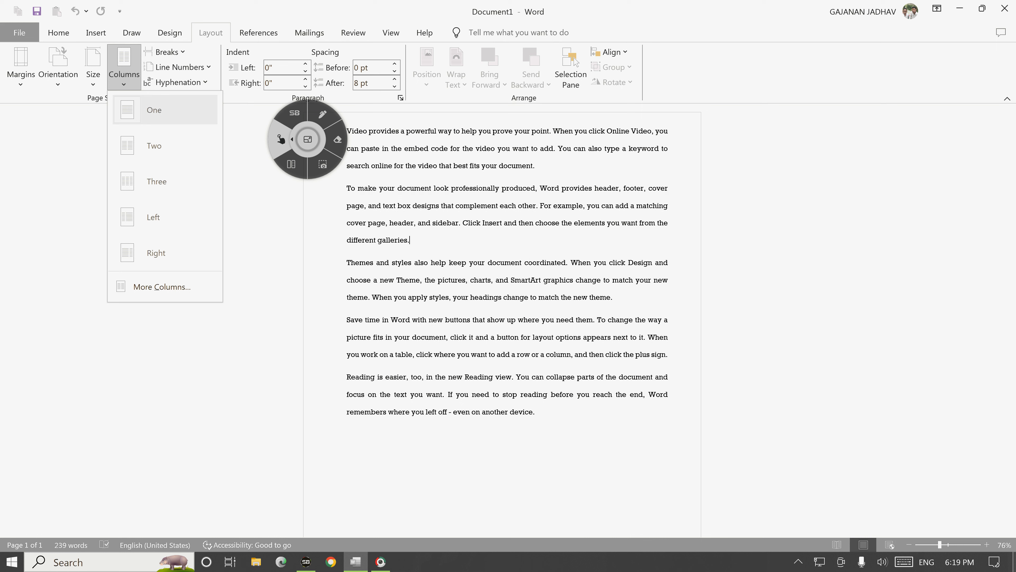
pyautogui.click(161, 147)
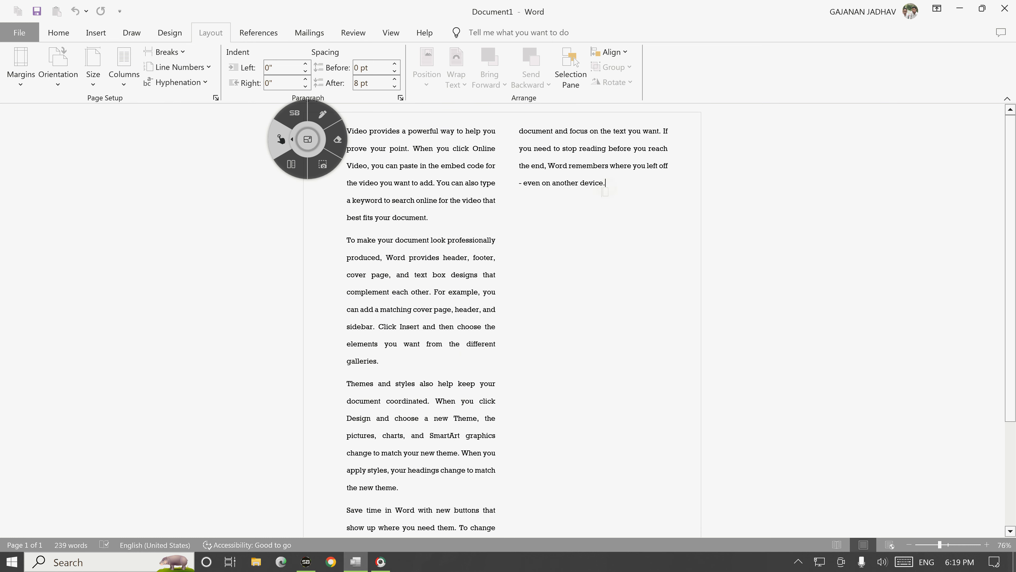
pyautogui.click(233, 324)
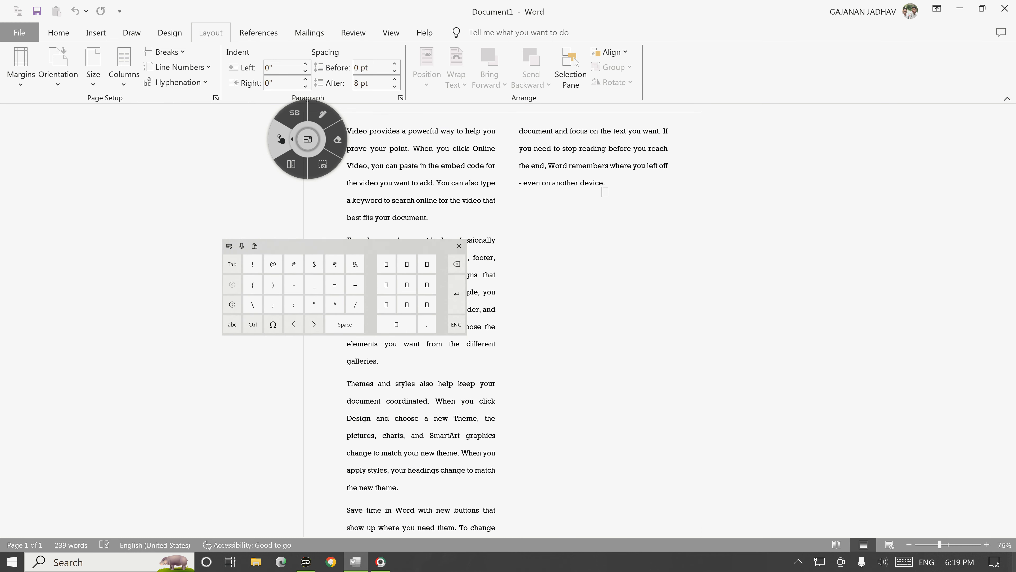
# Step: Enter the sample-text formula =Rand() at the end of the document's last paragraph
pyautogui.click(232, 324)
pyautogui.write('rand')
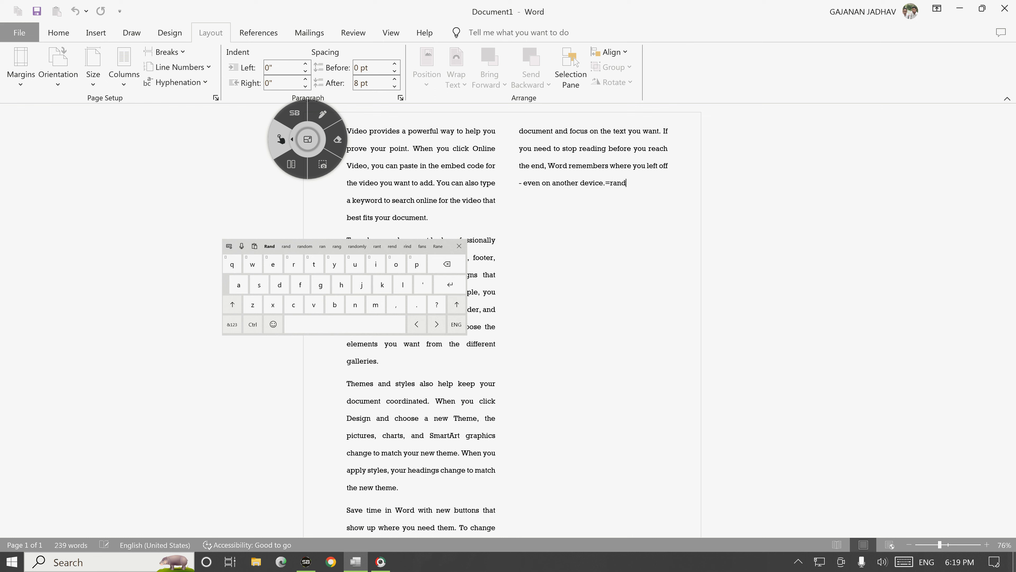
pyautogui.click(232, 324)
pyautogui.write('(')
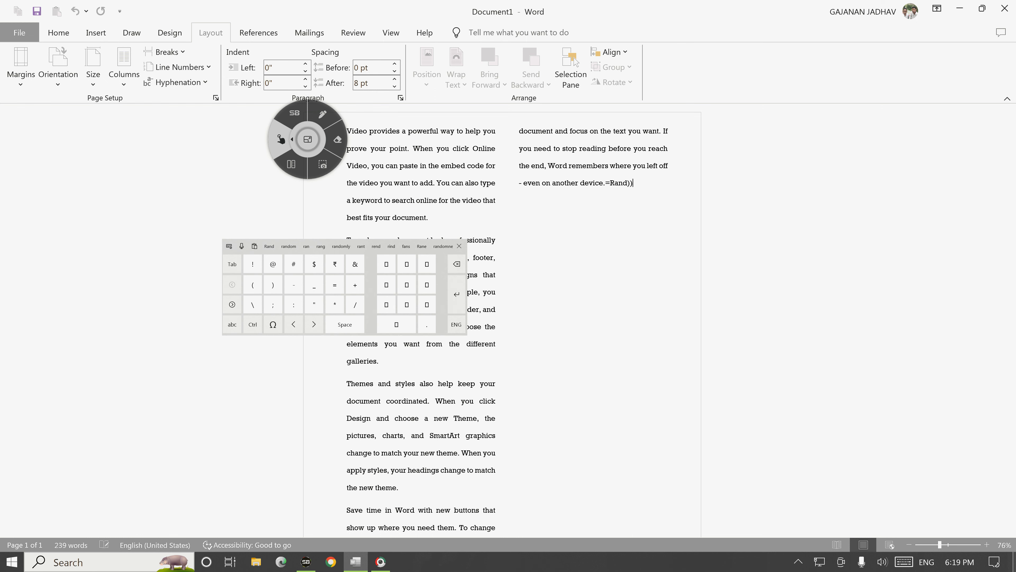
pyautogui.click(634, 182)
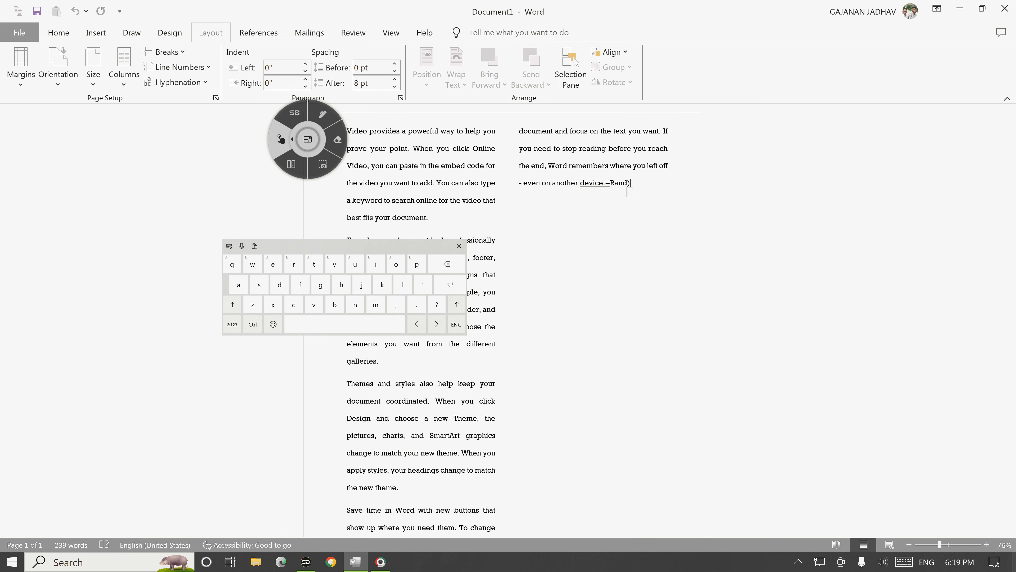
pyautogui.click(233, 324)
pyautogui.write(')')
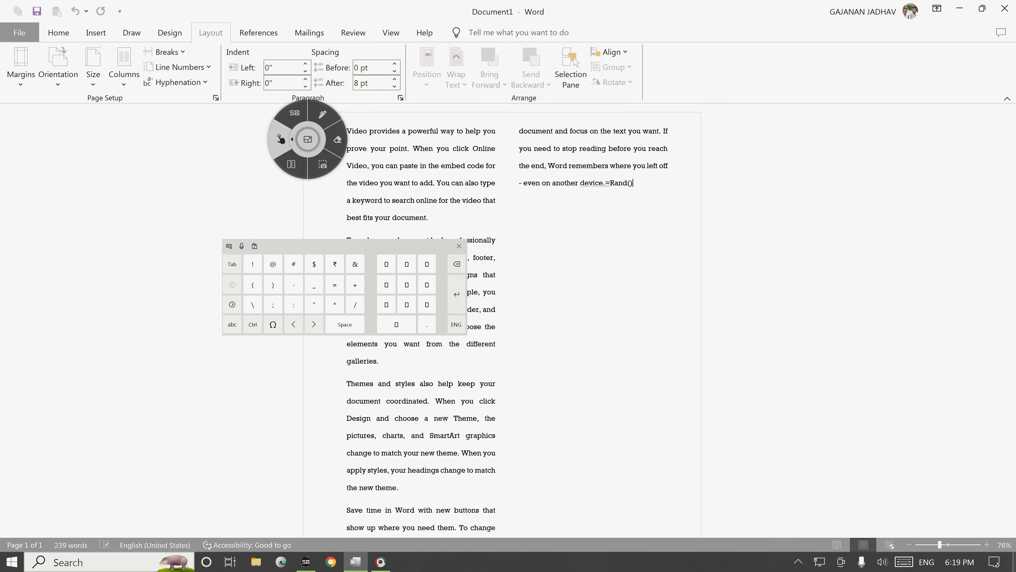
# Step: Move the =Rand() formula to its own line, generate the sample text, and close the touch keyboard
pyautogui.click(604, 183)
pyautogui.click(609, 184)
pyautogui.click(456, 264)
pyautogui.click(456, 264)
pyautogui.click(457, 295)
pyautogui.write('=')
pyautogui.click(457, 294)
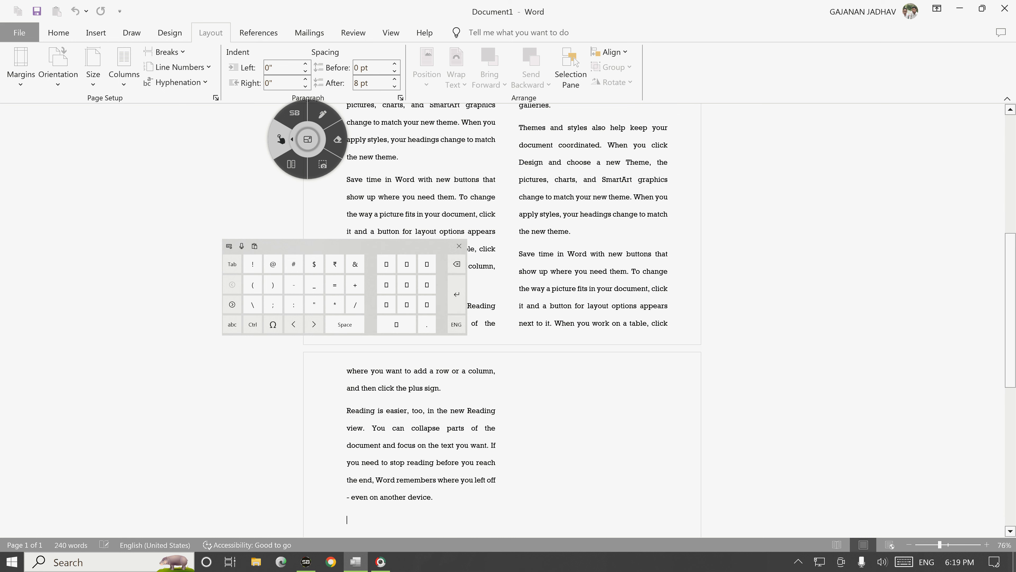
pyautogui.click(459, 246)
pyautogui.scroll(7, 502, 320)
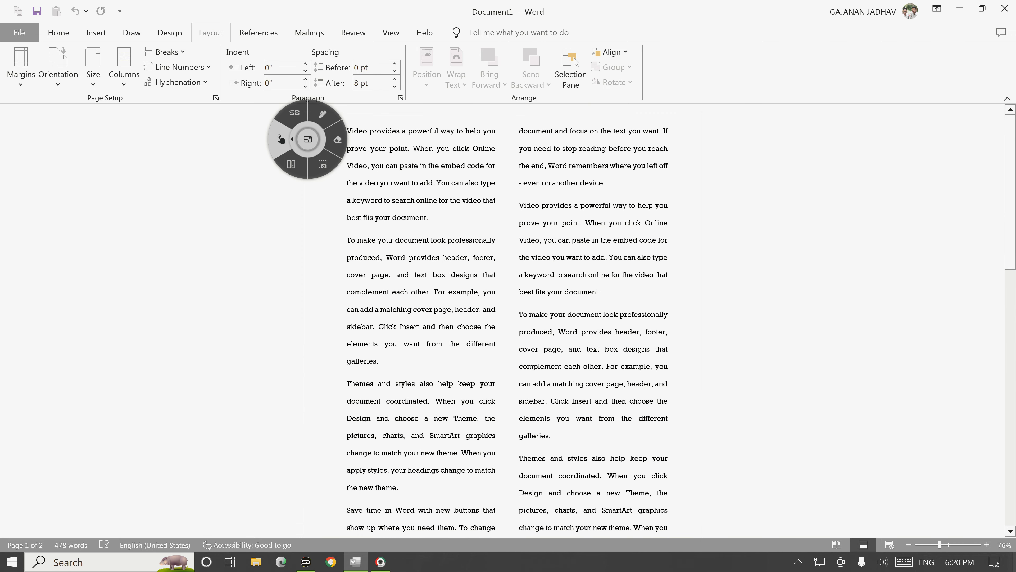
# Step: Switch the document's column layout through the Three, Left and Right presets
pyautogui.click(123, 66)
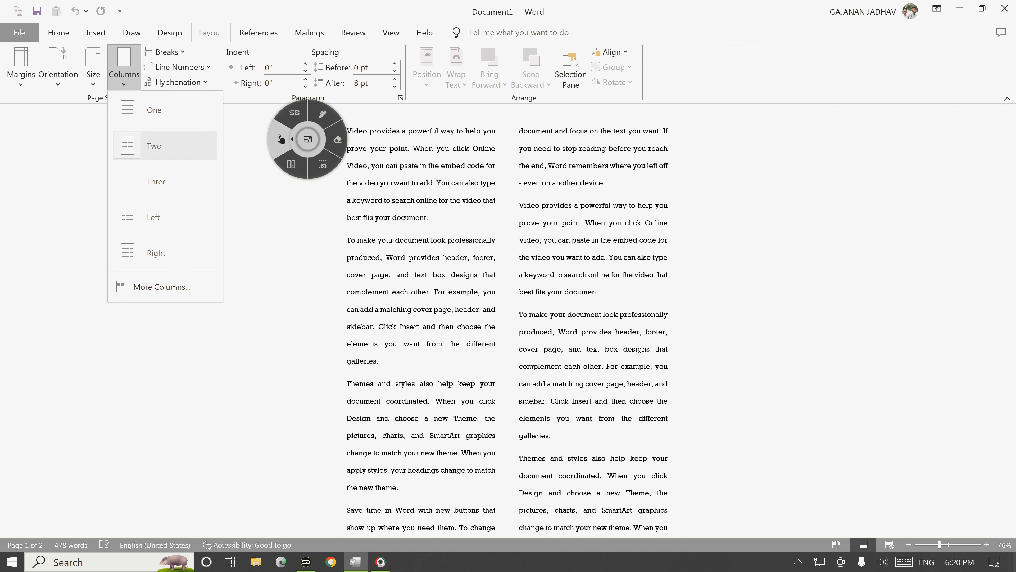
pyautogui.click(157, 181)
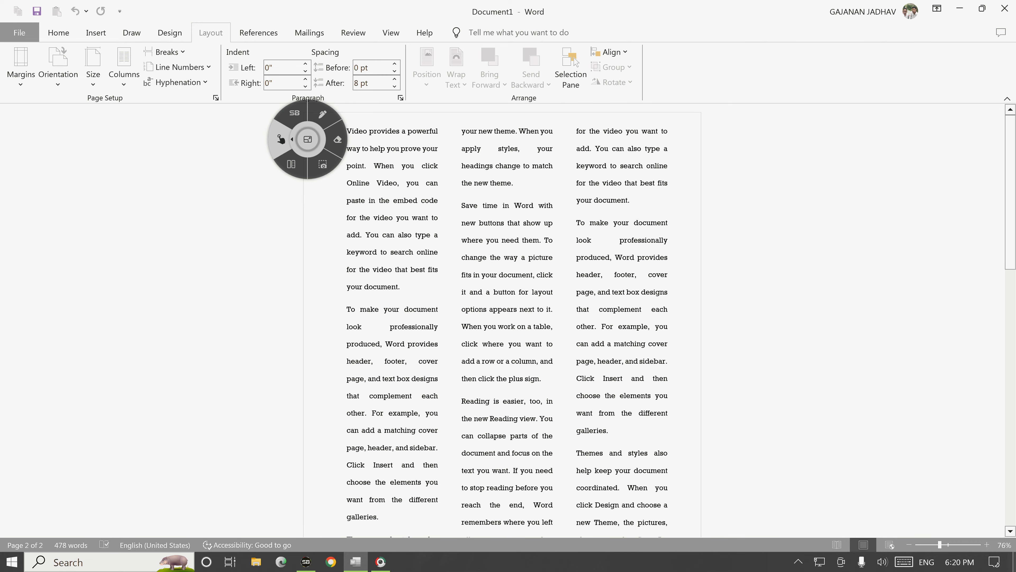
pyautogui.click(124, 66)
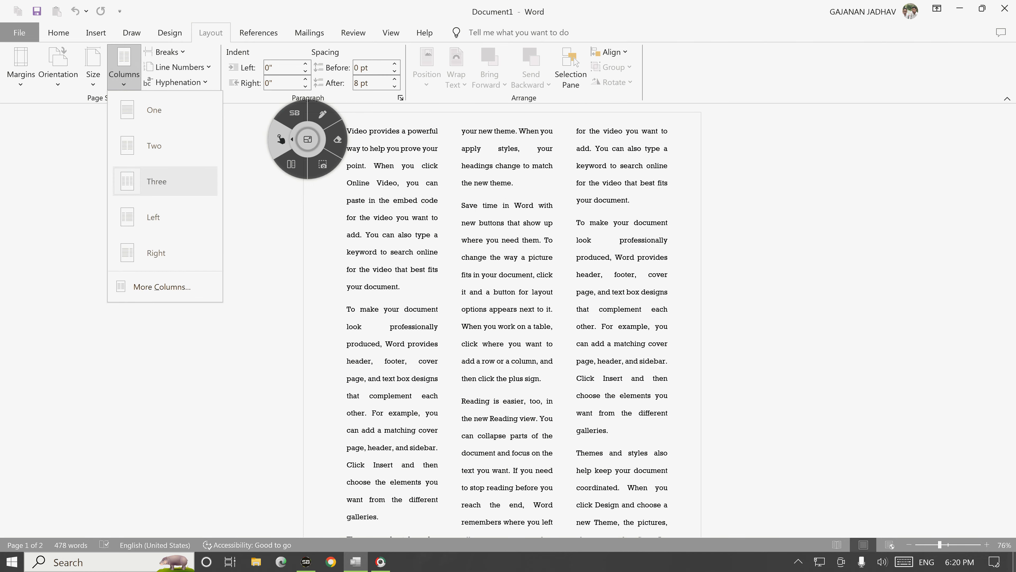
pyautogui.click(154, 217)
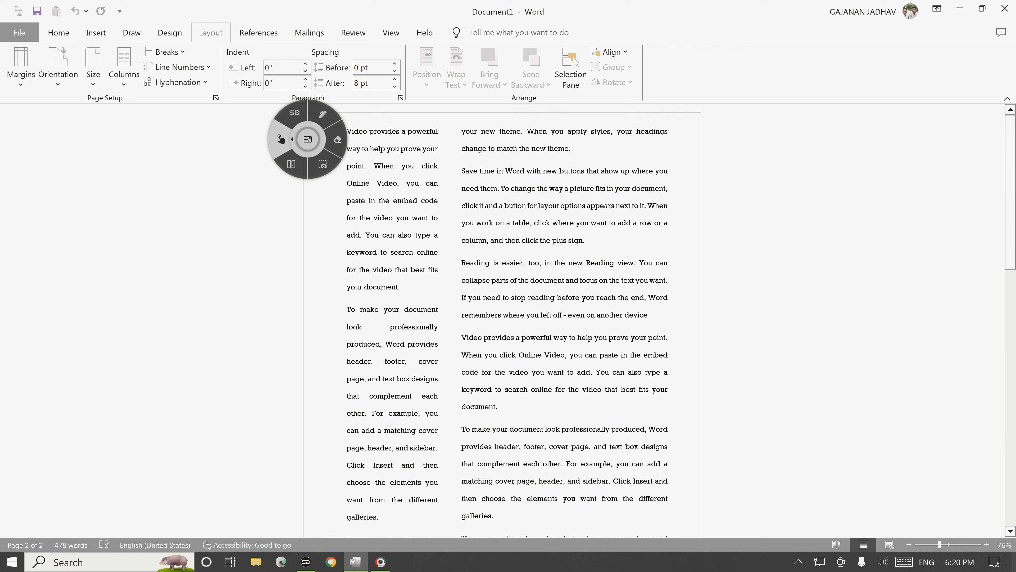
pyautogui.click(124, 66)
pyautogui.click(156, 253)
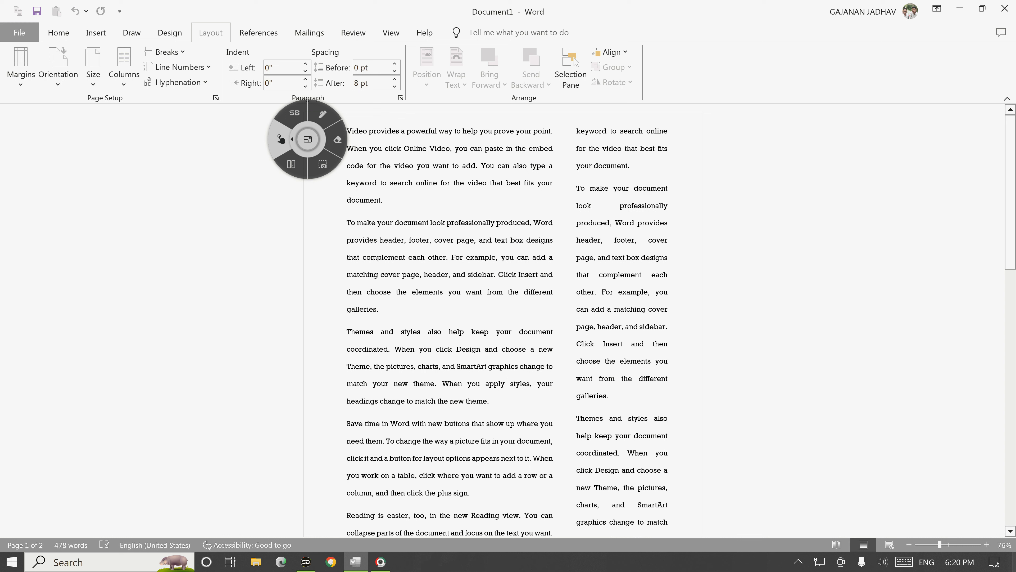
# Step: Open the custom column settings, circle the number of columns with the pen, and clear the ink
pyautogui.click(124, 66)
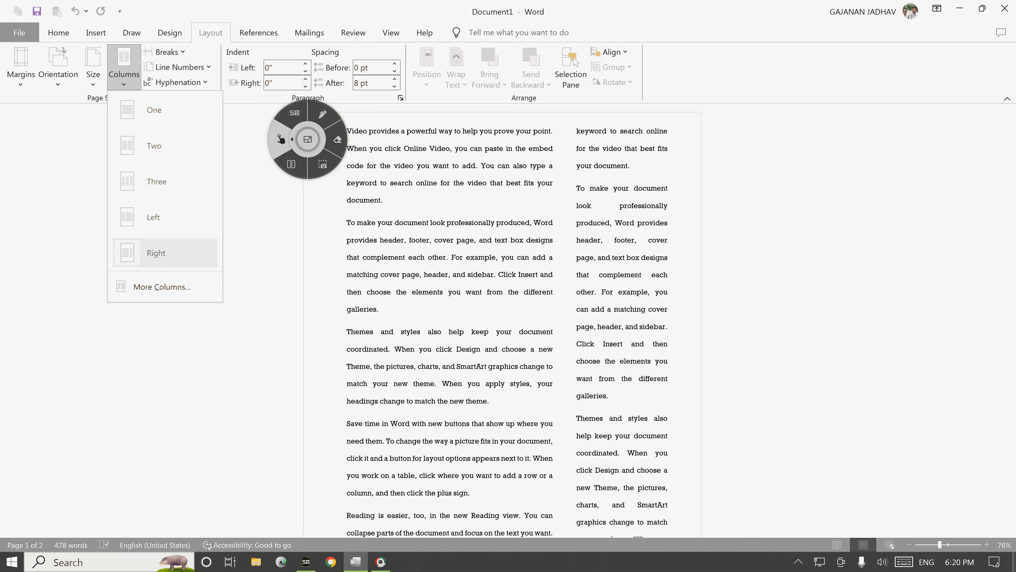
pyautogui.rightClick(133, 288)
pyautogui.click(162, 287)
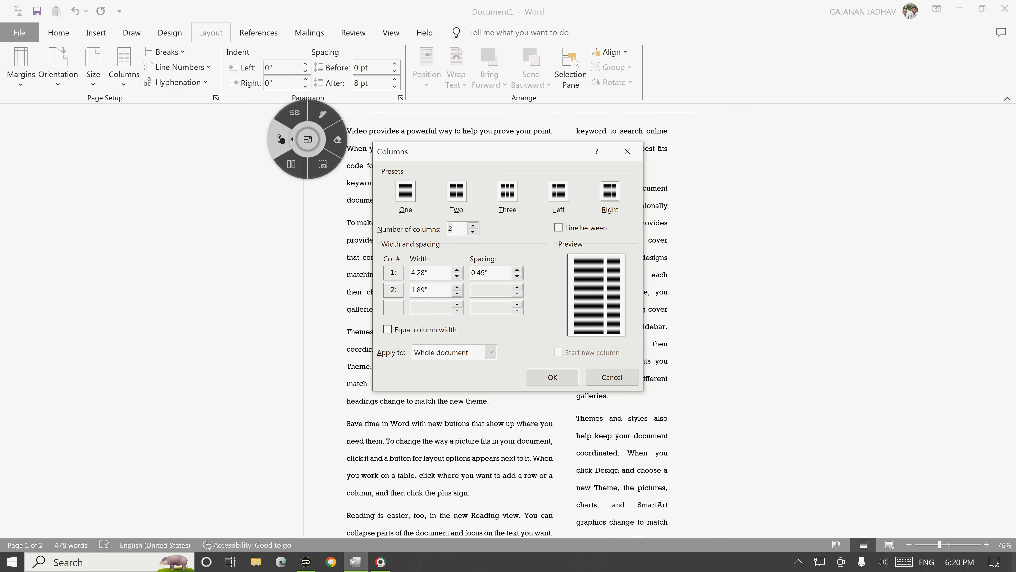
pyautogui.click(323, 114)
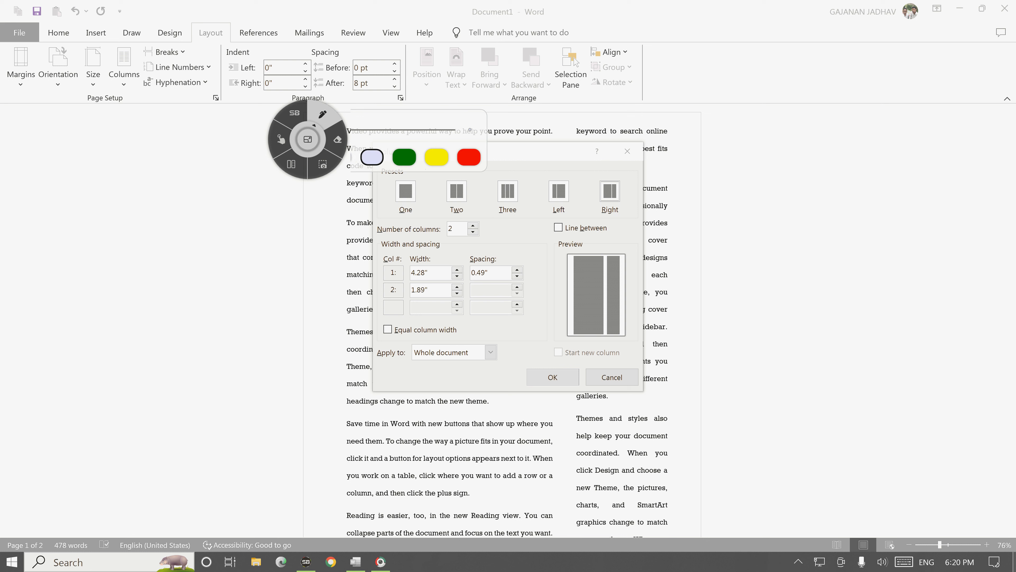
pyautogui.moveTo(482, 226)
pyautogui.mouseDown()
pyautogui.moveTo(444, 240)
pyautogui.moveTo(485, 227)
pyautogui.mouseUp()
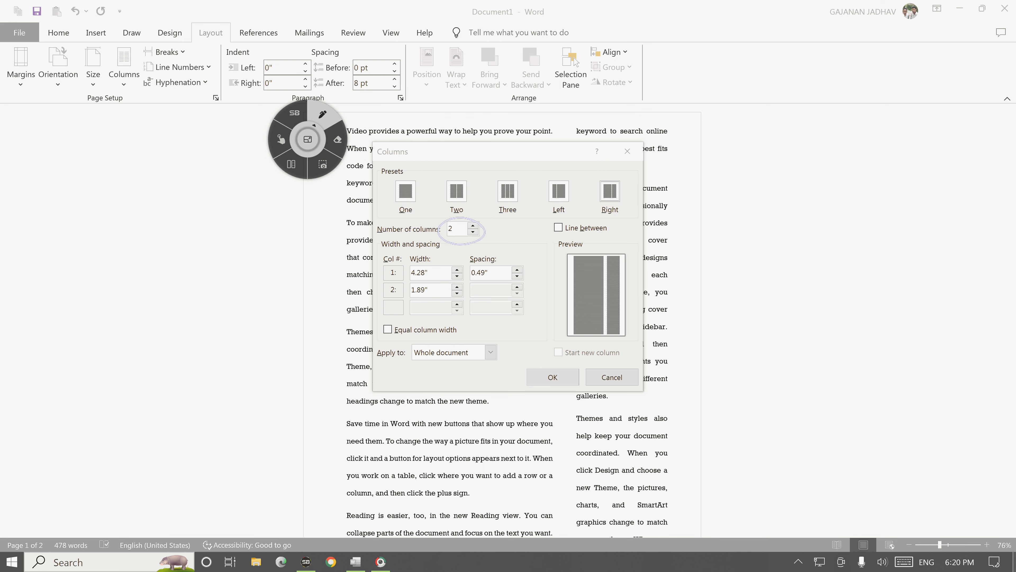
pyautogui.click(281, 139)
# Step: Set the number of columns to 5 and apply it to the whole document
pyautogui.click(473, 226)
pyautogui.click(473, 225)
pyautogui.click(473, 226)
pyautogui.click(473, 226)
pyautogui.click(473, 232)
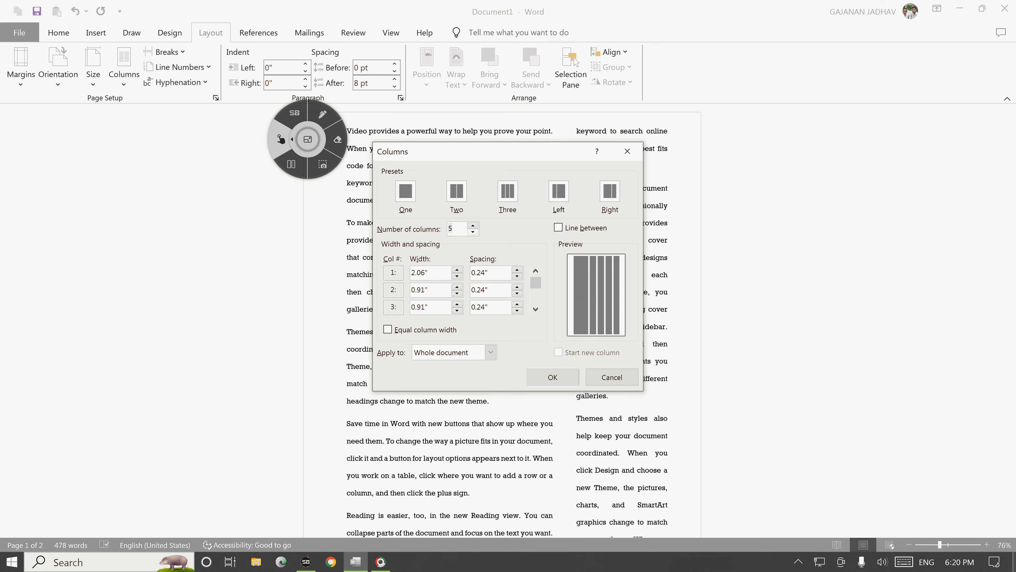
pyautogui.press('Return')
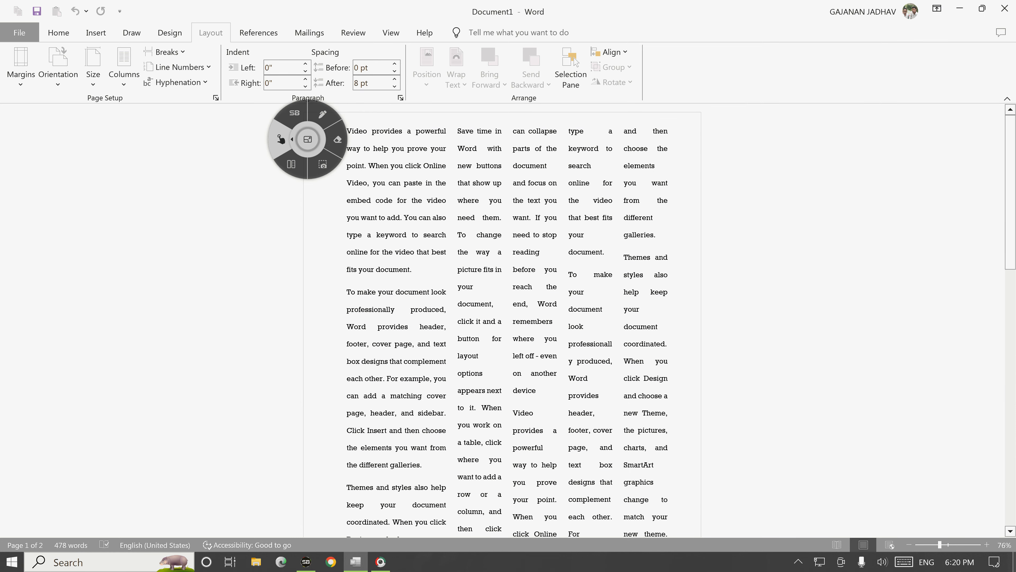
# Step: Circle the Columns command with the pen, clear the ink, and return the document to one column
pyautogui.click(322, 114)
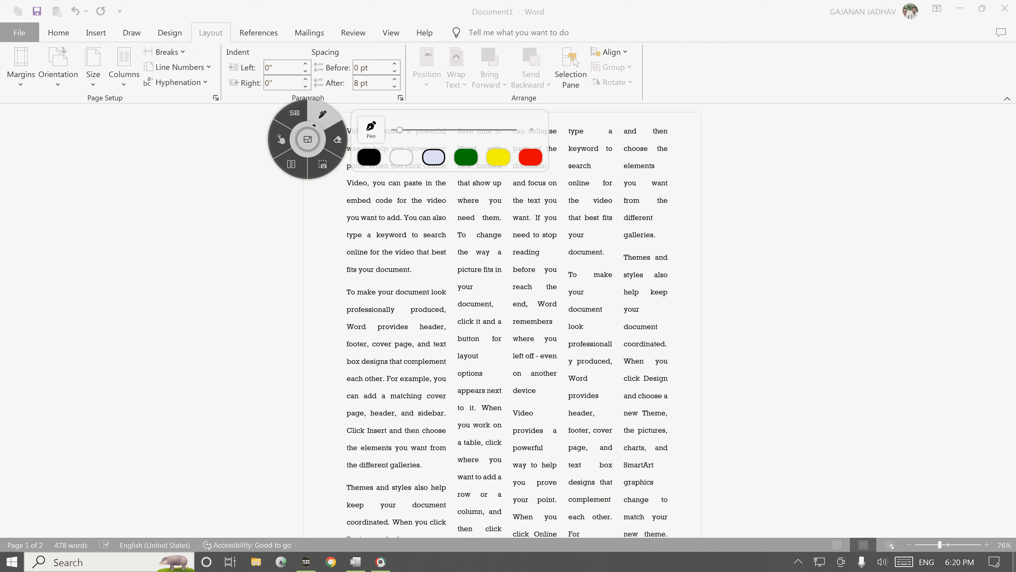
pyautogui.moveTo(126, 46)
pyautogui.mouseDown()
pyautogui.moveTo(113, 83)
pyautogui.moveTo(118, 41)
pyautogui.mouseUp()
pyautogui.click(280, 138)
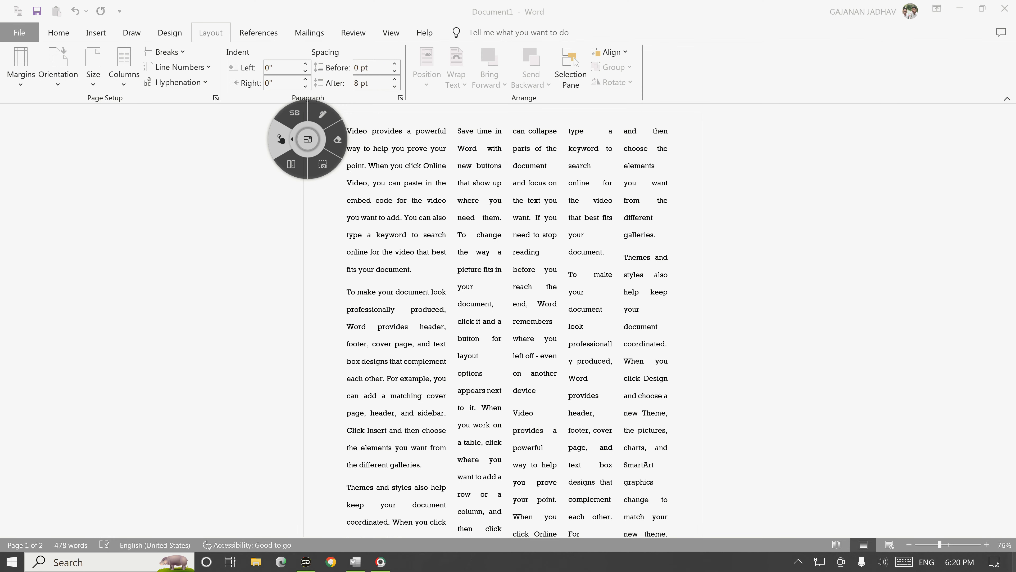
pyautogui.click(123, 66)
pyautogui.click(154, 109)
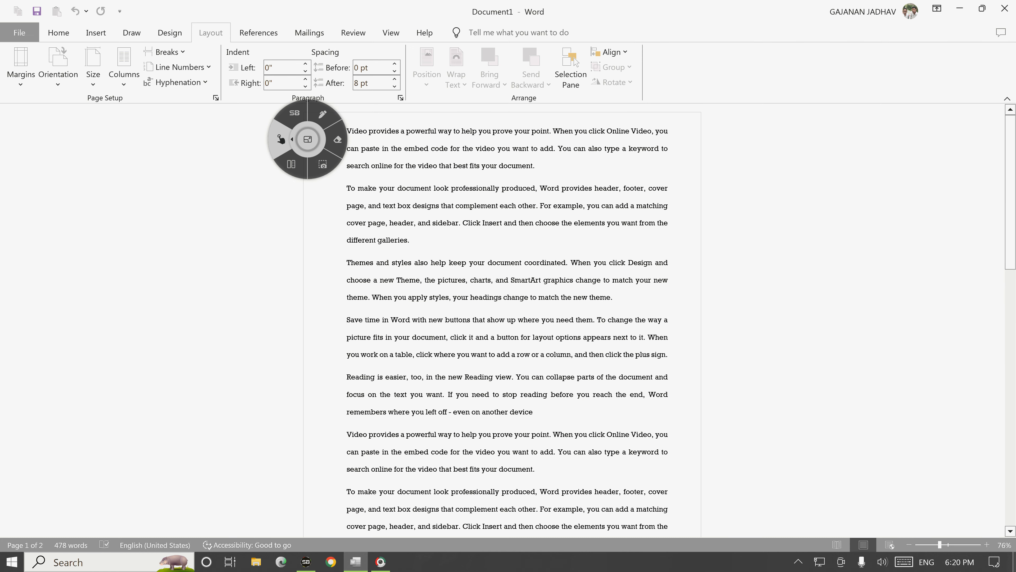
# Step: Circle the Breaks command with the pen and clear the ink
pyautogui.click(323, 114)
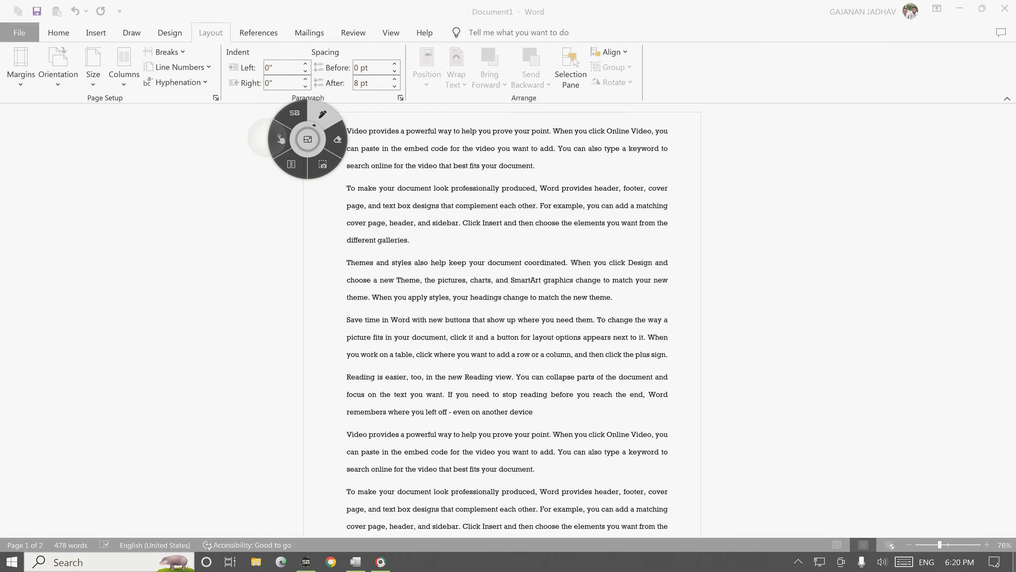
pyautogui.moveTo(188, 49)
pyautogui.mouseDown()
pyautogui.moveTo(137, 56)
pyautogui.moveTo(182, 42)
pyautogui.mouseUp()
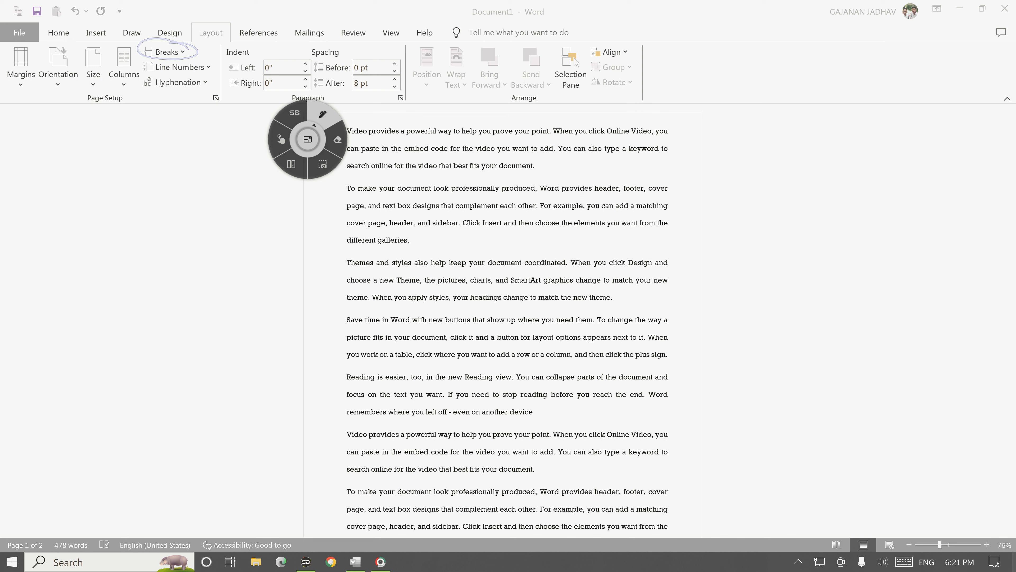
pyautogui.click(282, 139)
# Step: Circle the Page Break command among the insert commands, clear the ink, and return to the page layout commands
pyautogui.click(96, 32)
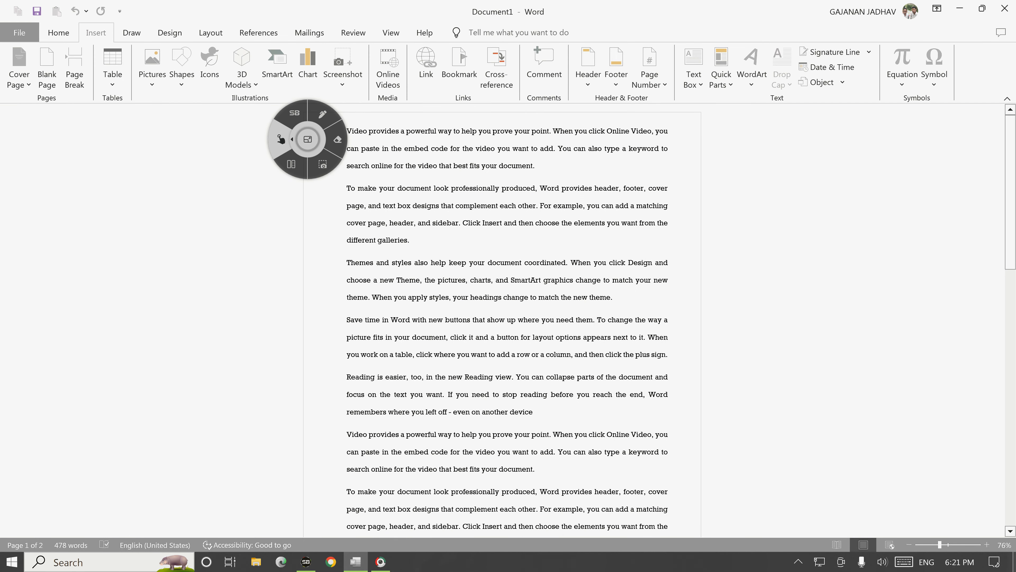
pyautogui.click(323, 114)
pyautogui.moveTo(69, 44)
pyautogui.mouseDown()
pyautogui.moveTo(91, 69)
pyautogui.moveTo(76, 39)
pyautogui.mouseUp()
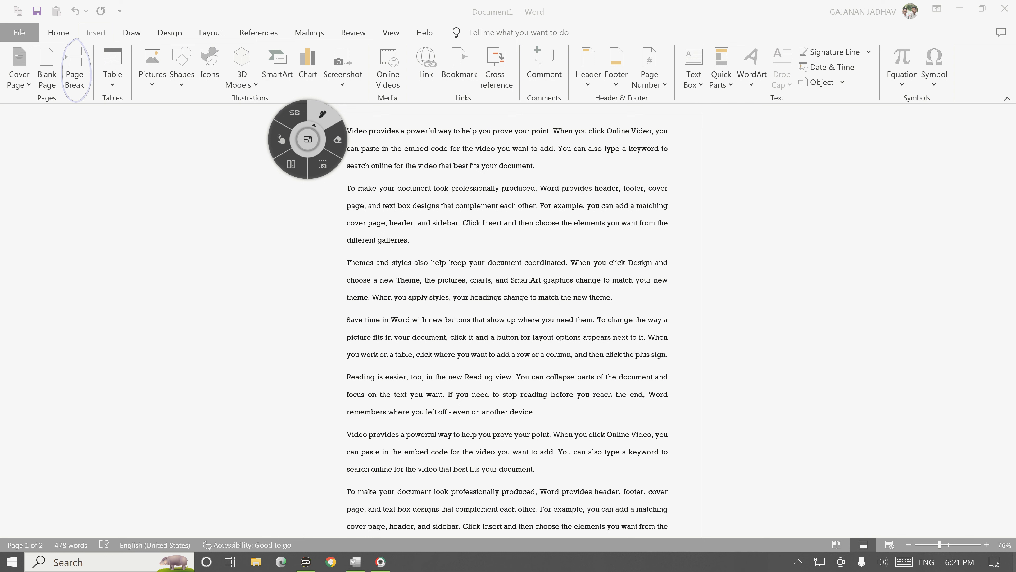
pyautogui.click(281, 138)
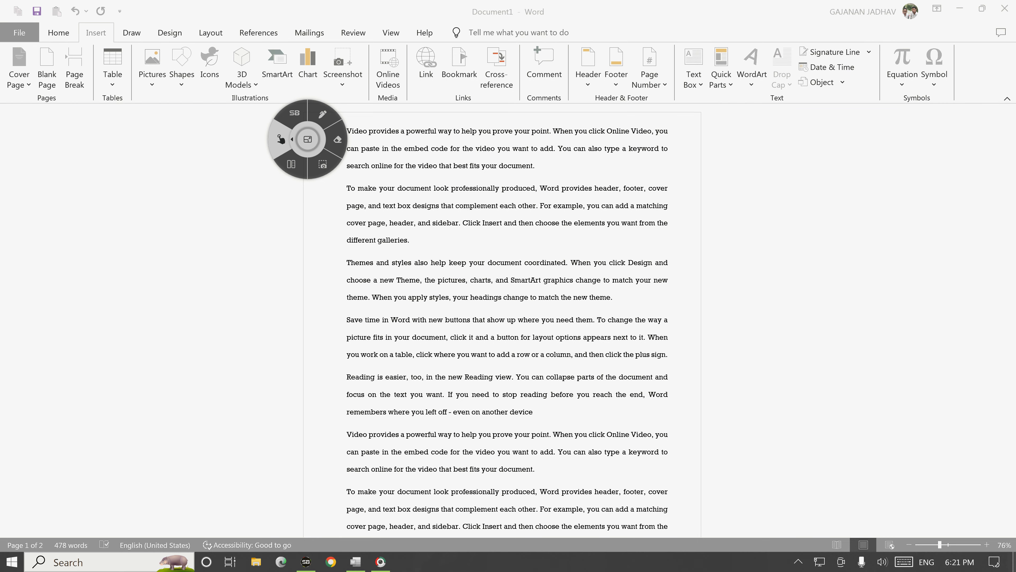
pyautogui.click(170, 33)
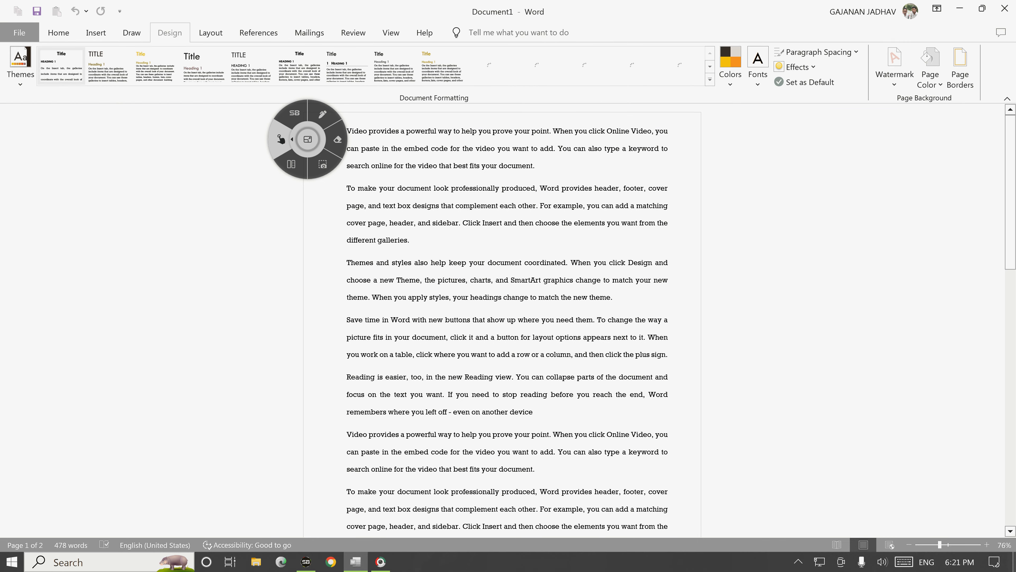
pyautogui.click(211, 32)
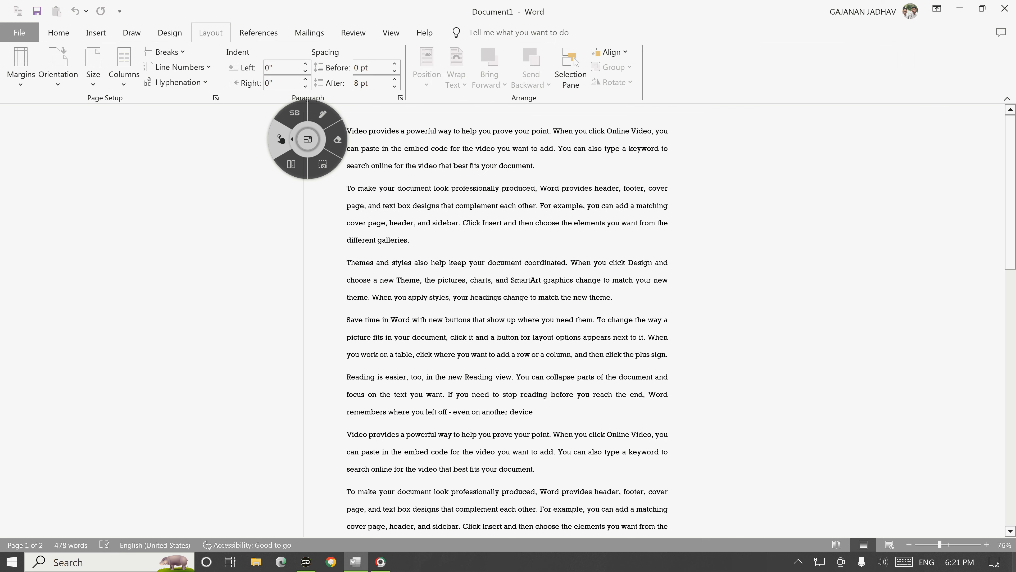
# Step: Circle the Breaks command again, clear the ink, and view the available page and section breaks
pyautogui.click(324, 115)
pyautogui.moveTo(172, 41)
pyautogui.mouseDown()
pyautogui.moveTo(170, 61)
pyautogui.moveTo(154, 48)
pyautogui.mouseUp()
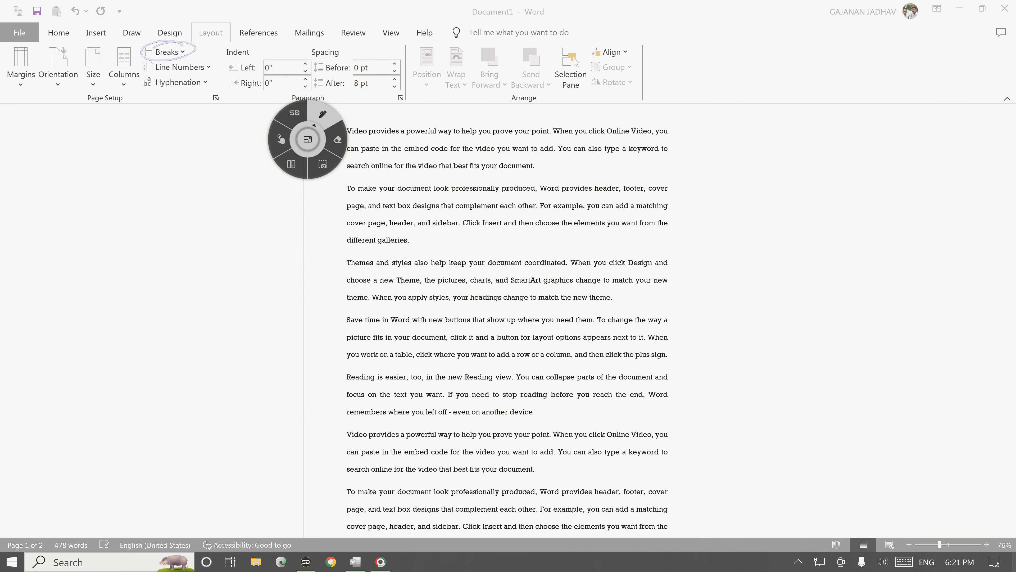
pyautogui.click(281, 139)
pyautogui.click(166, 51)
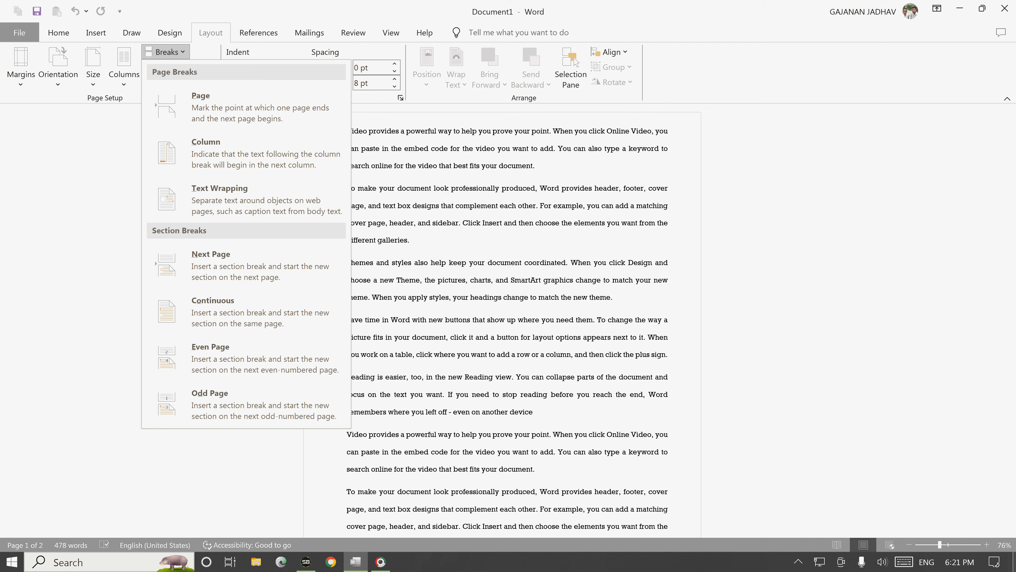
pyautogui.click(80, 321)
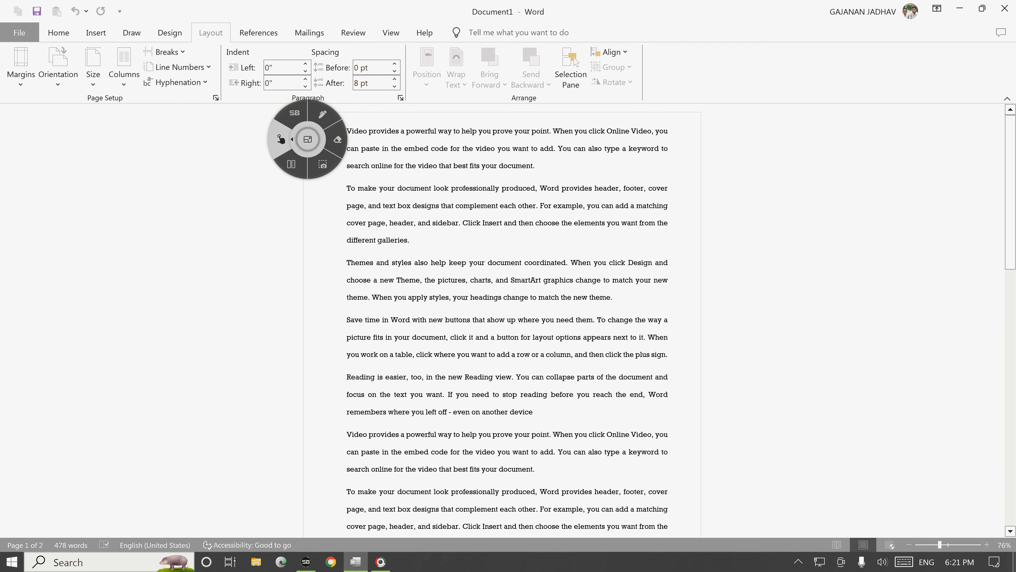
# Step: Bracket the first two paragraphs and the text below them as two separate blocks with the pen
pyautogui.click(323, 115)
pyautogui.moveTo(307, 139); pyautogui.dragTo(227, 155)
pyautogui.moveTo(354, 123)
pyautogui.mouseDown()
pyautogui.moveTo(330, 159)
pyautogui.moveTo(338, 248)
pyautogui.moveTo(423, 247)
pyautogui.mouseUp()
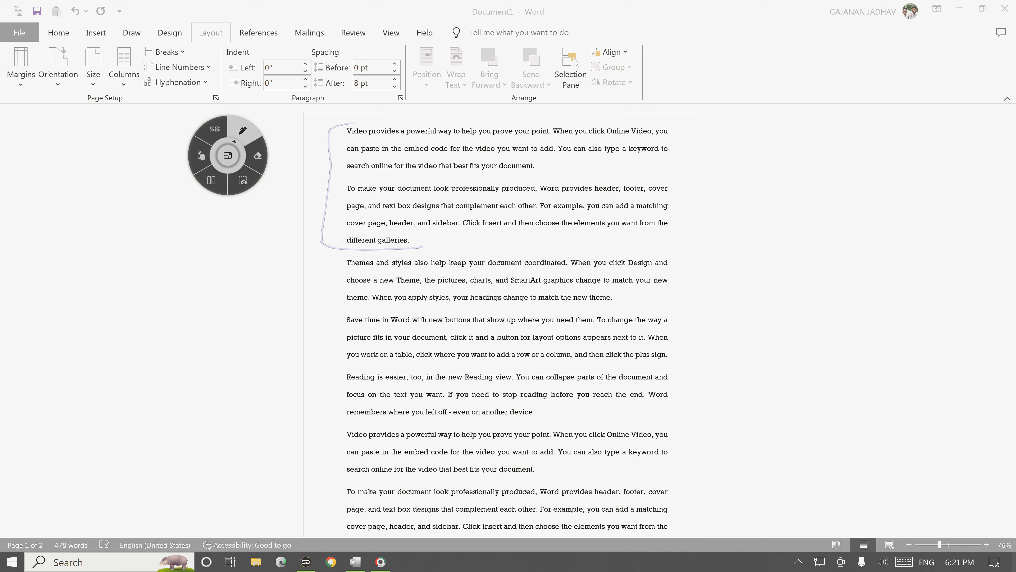
pyautogui.moveTo(643, 119)
pyautogui.mouseDown()
pyautogui.moveTo(688, 174)
pyautogui.moveTo(623, 240)
pyautogui.mouseUp()
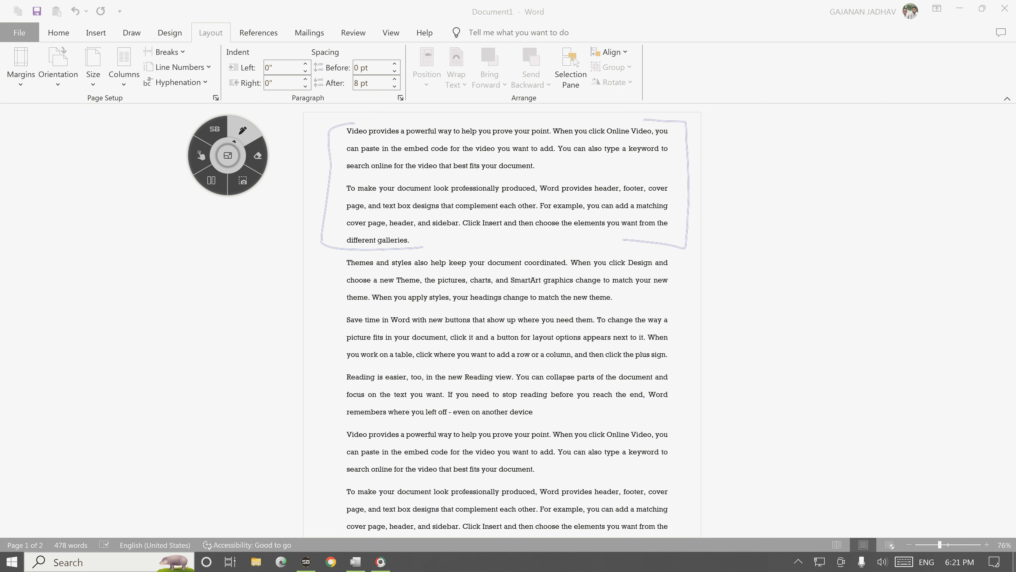
pyautogui.moveTo(349, 257)
pyautogui.mouseDown()
pyautogui.moveTo(316, 293)
pyautogui.moveTo(340, 519)
pyautogui.mouseUp()
pyautogui.moveTo(642, 251)
pyautogui.mouseDown()
pyautogui.moveTo(676, 255)
pyautogui.moveTo(691, 456)
pyautogui.moveTo(656, 508)
pyautogui.mouseUp()
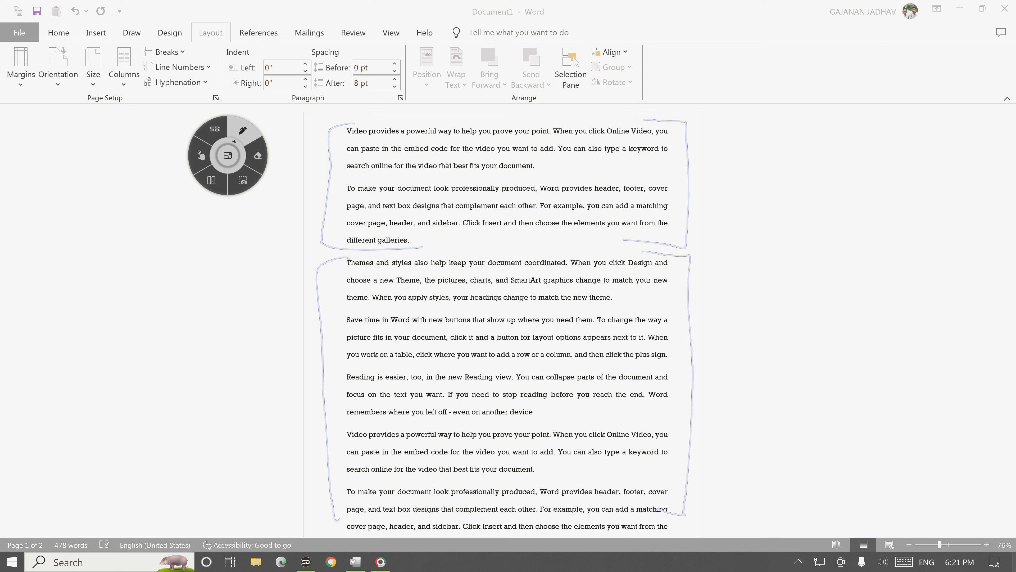
# Step: Handwrite "Next page" beside the lower text block and clear all the ink
pyautogui.moveTo(721, 320)
pyautogui.mouseDown()
pyautogui.moveTo(735, 301)
pyautogui.moveTo(752, 317)
pyautogui.moveTo(785, 321)
pyautogui.mouseUp()
pyautogui.moveTo(785, 314)
pyautogui.mouseDown()
pyautogui.moveTo(869, 312)
pyautogui.moveTo(861, 335)
pyautogui.mouseUp()
pyautogui.moveTo(882, 318)
pyautogui.mouseDown()
pyautogui.moveTo(887, 306)
pyautogui.moveTo(892, 322)
pyautogui.mouseUp()
pyautogui.click(916, 315)
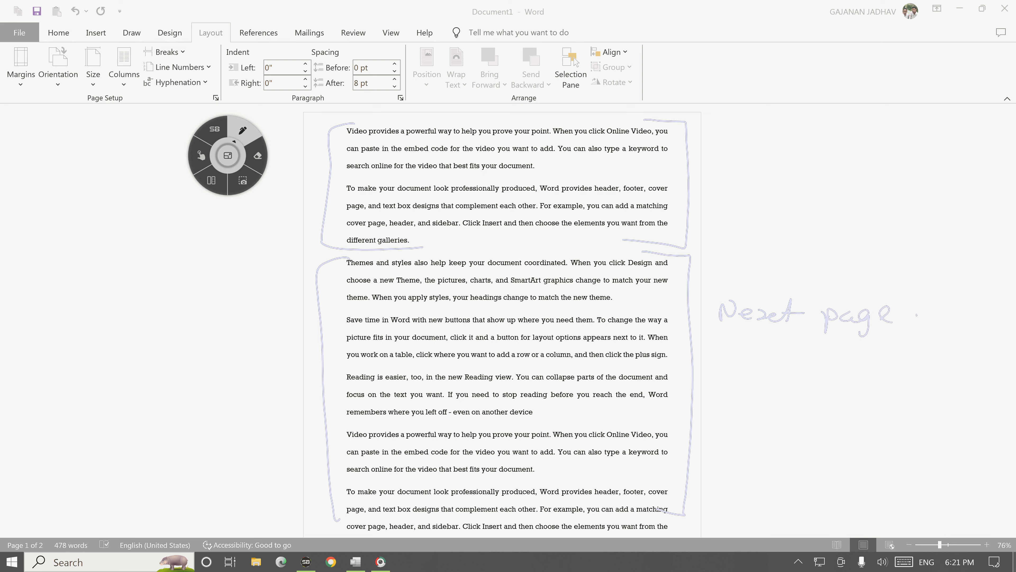
pyautogui.click(201, 155)
# Step: Insert a page break after the second paragraph, ending in "different galleries.", marking the Breaks command with the pen beforehand
pyautogui.scroll(-7, 502, 320)
pyautogui.scroll(5, 503, 320)
pyautogui.scroll(2, 503, 320)
pyautogui.click(427, 241)
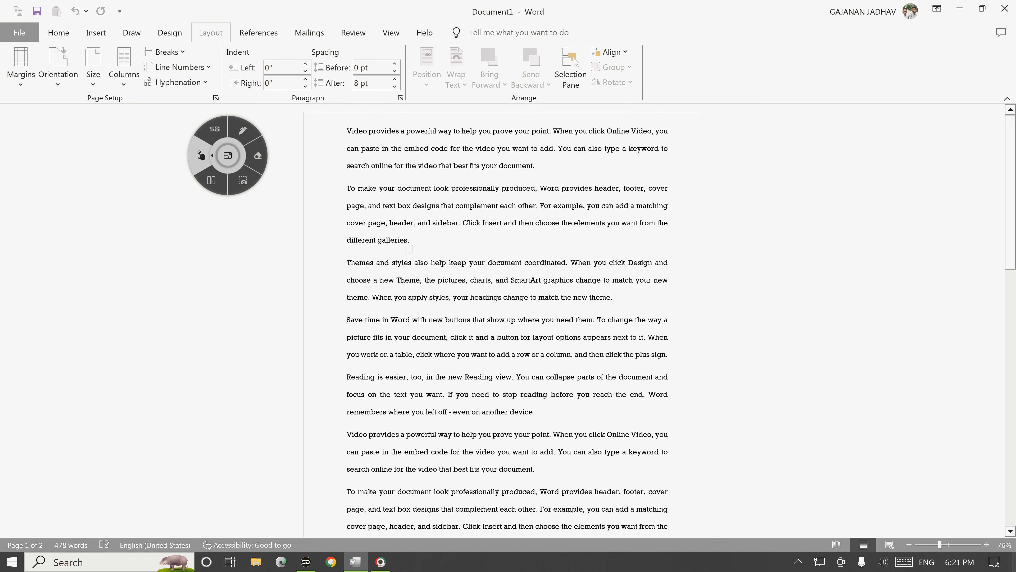
pyautogui.click(243, 130)
pyautogui.moveTo(185, 51)
pyautogui.mouseDown()
pyautogui.moveTo(140, 60)
pyautogui.moveTo(154, 49)
pyautogui.mouseUp()
pyautogui.click(201, 156)
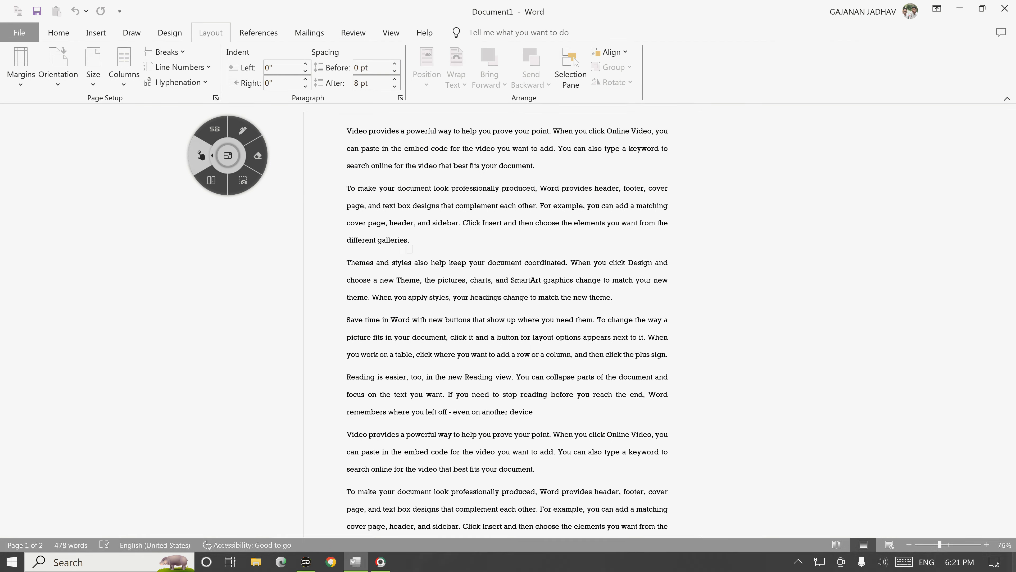
pyautogui.click(167, 52)
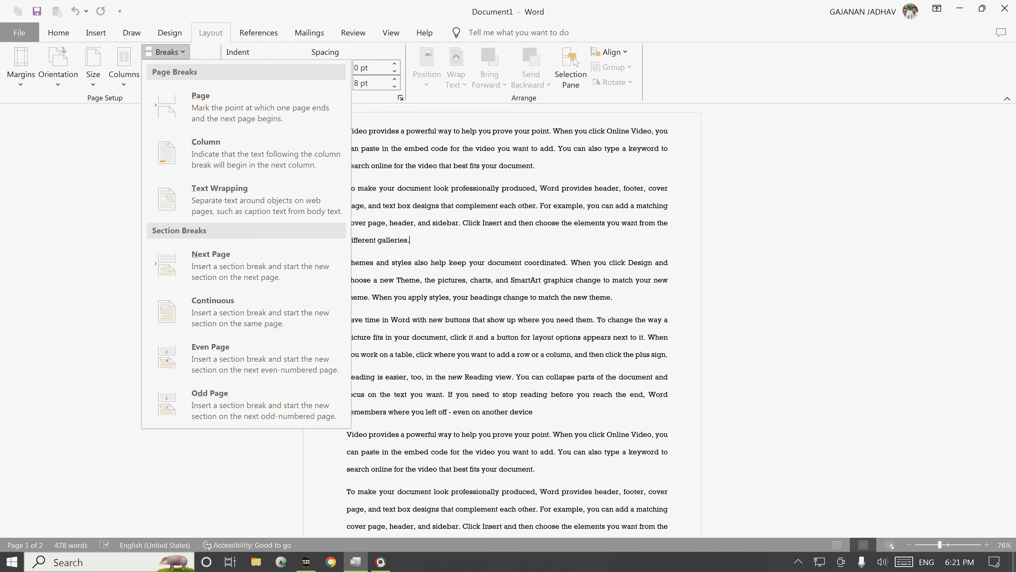
pyautogui.click(264, 111)
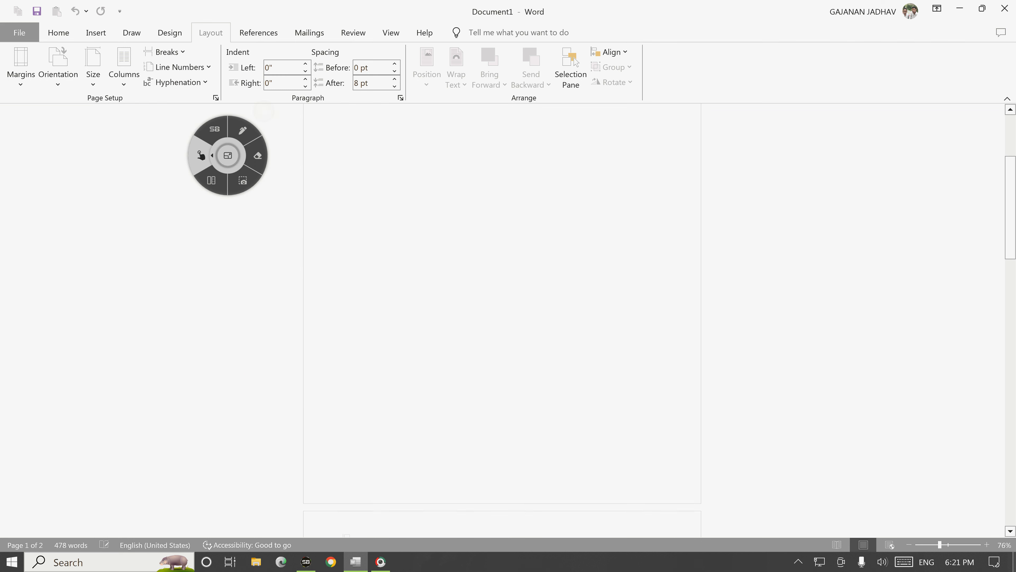
pyautogui.scroll(4, 502, 320)
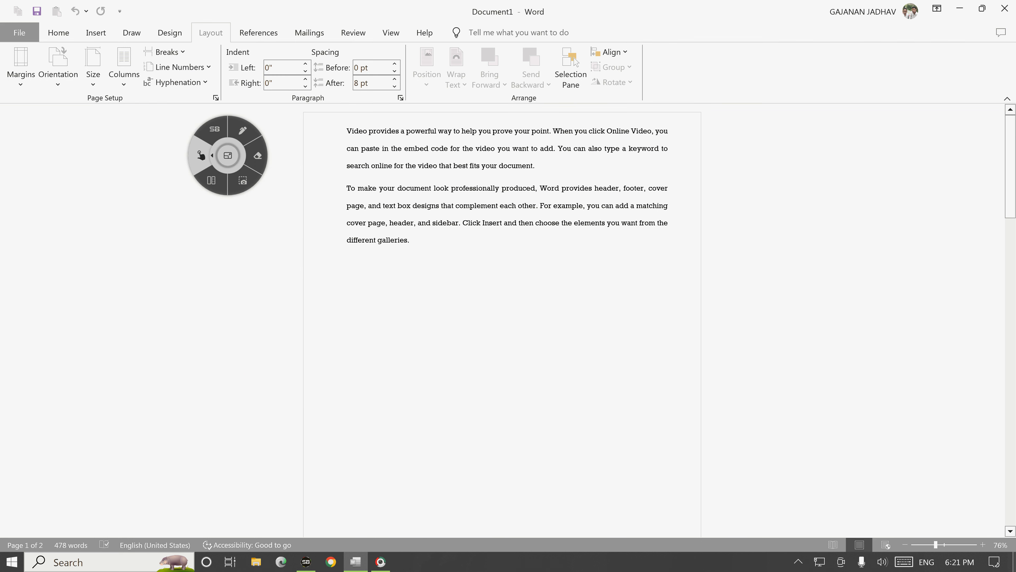
# Step: Bracket the two paragraphs before the page break and the text after it with the pen, clearing the ink each time
pyautogui.click(243, 130)
pyautogui.moveTo(379, 113)
pyautogui.mouseDown()
pyautogui.moveTo(337, 117)
pyautogui.moveTo(332, 250)
pyautogui.moveTo(422, 247)
pyautogui.mouseUp()
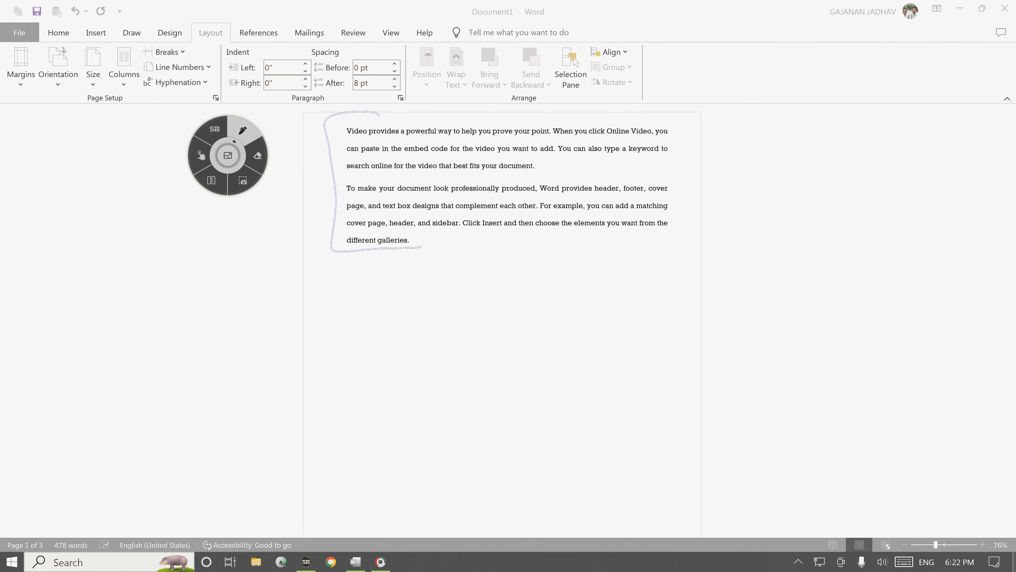
pyautogui.click(201, 156)
pyautogui.scroll(-8, 200, 154)
pyautogui.scroll(1, 502, 320)
pyautogui.click(243, 131)
pyautogui.moveTo(384, 177)
pyautogui.mouseDown()
pyautogui.moveTo(338, 179)
pyautogui.moveTo(361, 517)
pyautogui.mouseUp()
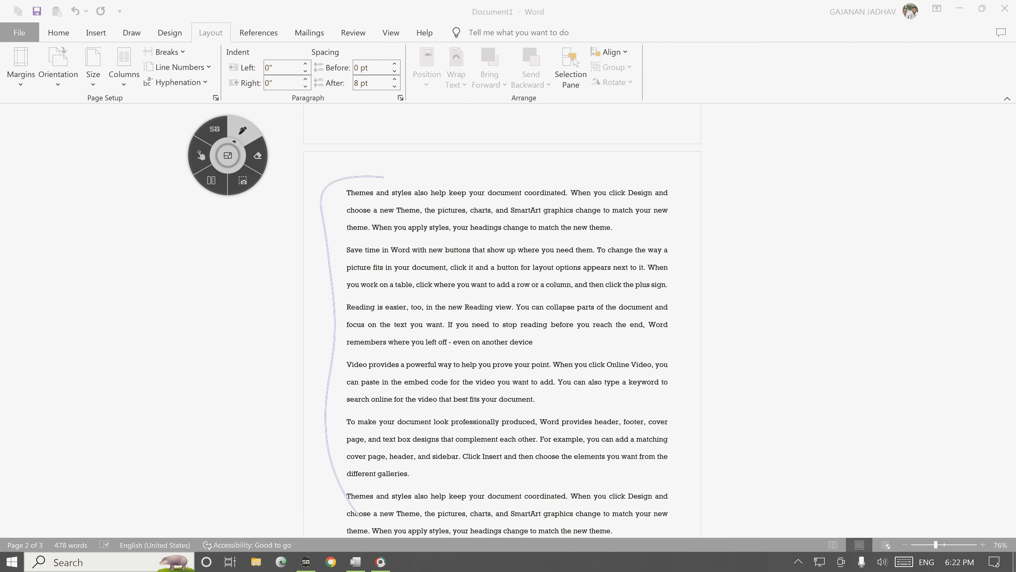
pyautogui.click(200, 156)
# Step: Undo the page break and set the document text in two columns
pyautogui.hotkey('ctrl', 'z')
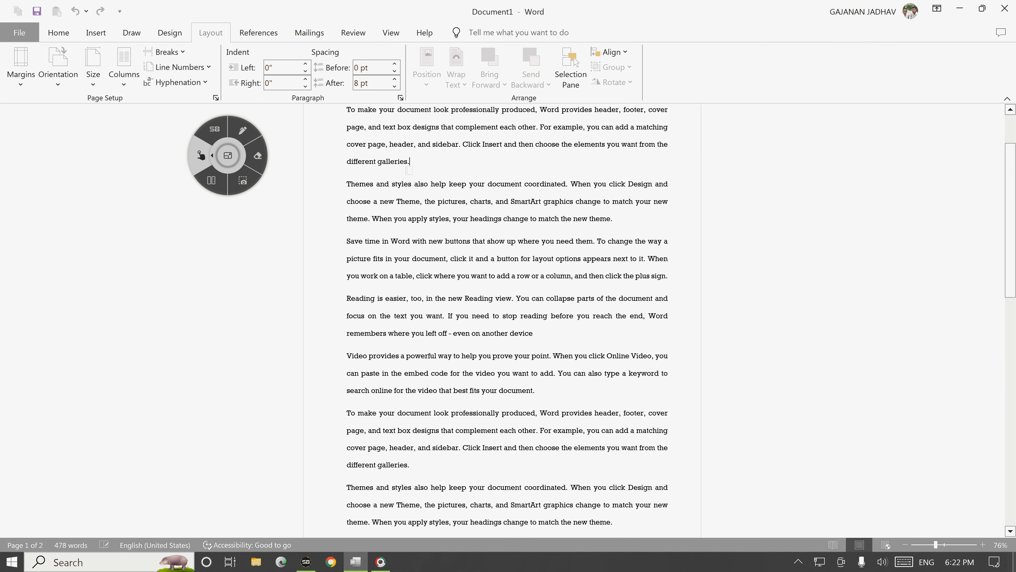
pyautogui.click(124, 68)
pyautogui.click(156, 145)
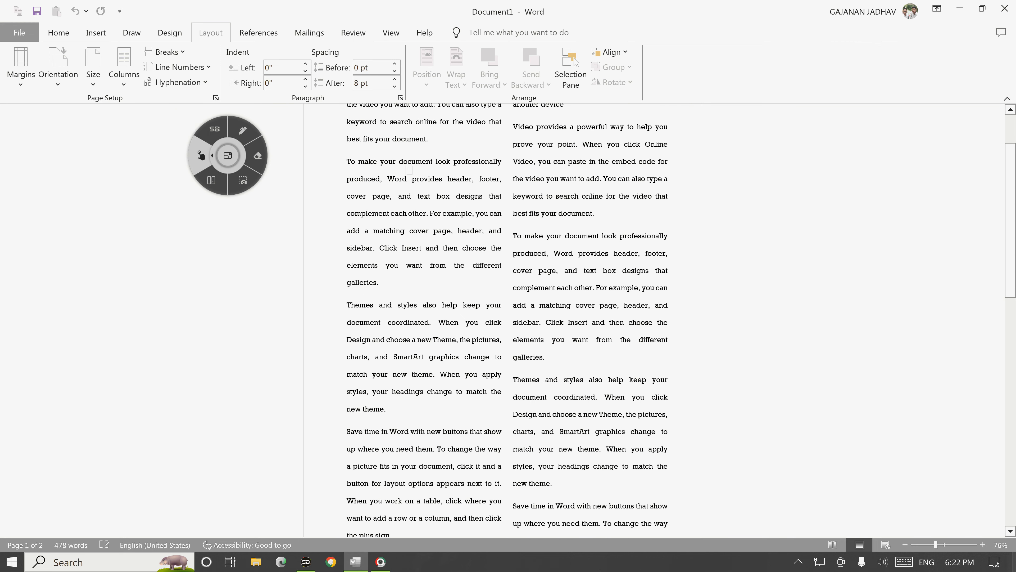
pyautogui.scroll(3, 502, 320)
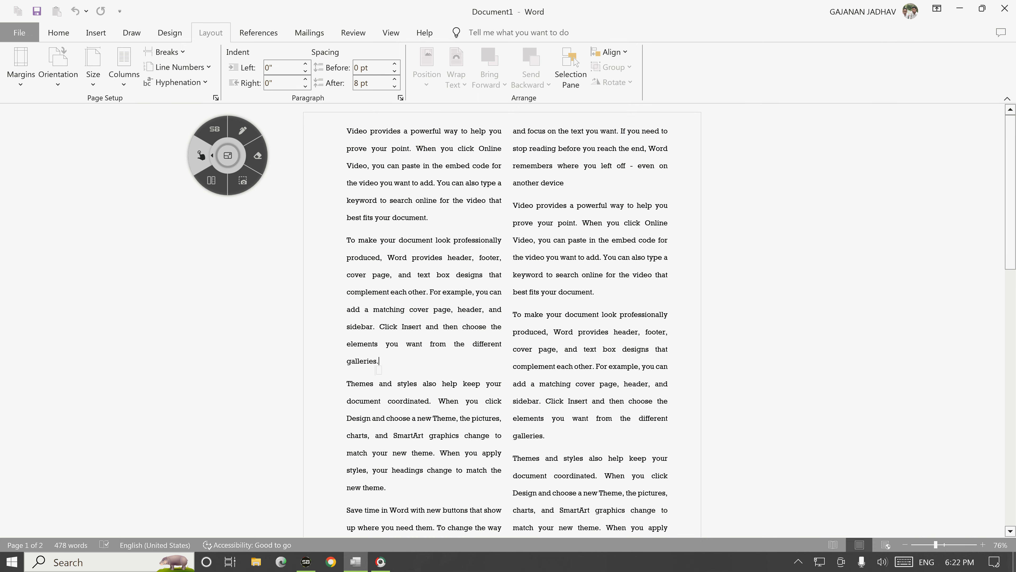
# Step: View the Column break option, then bracket the first two paragraphs, the text below and the second column with the pen, and clear the ink
pyautogui.click(165, 51)
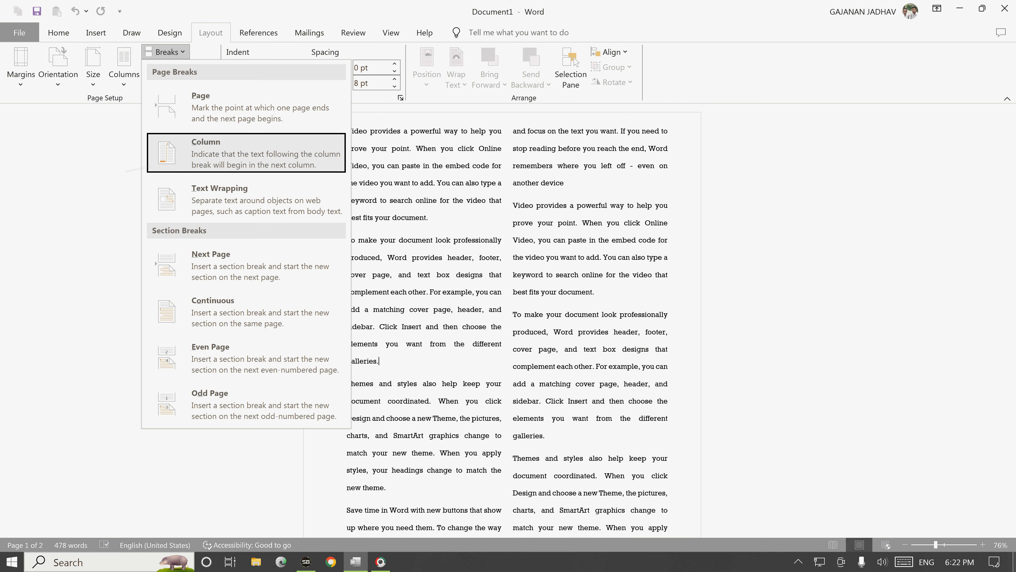
pyautogui.click(79, 266)
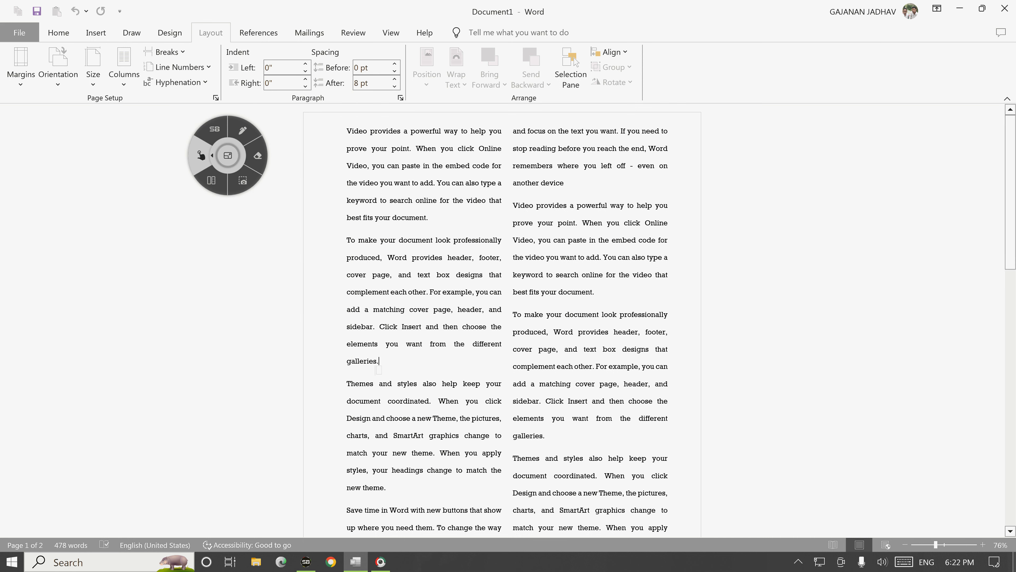
pyautogui.click(242, 130)
pyautogui.moveTo(373, 114)
pyautogui.mouseDown()
pyautogui.moveTo(339, 118)
pyautogui.moveTo(334, 358)
pyautogui.moveTo(404, 373)
pyautogui.mouseUp()
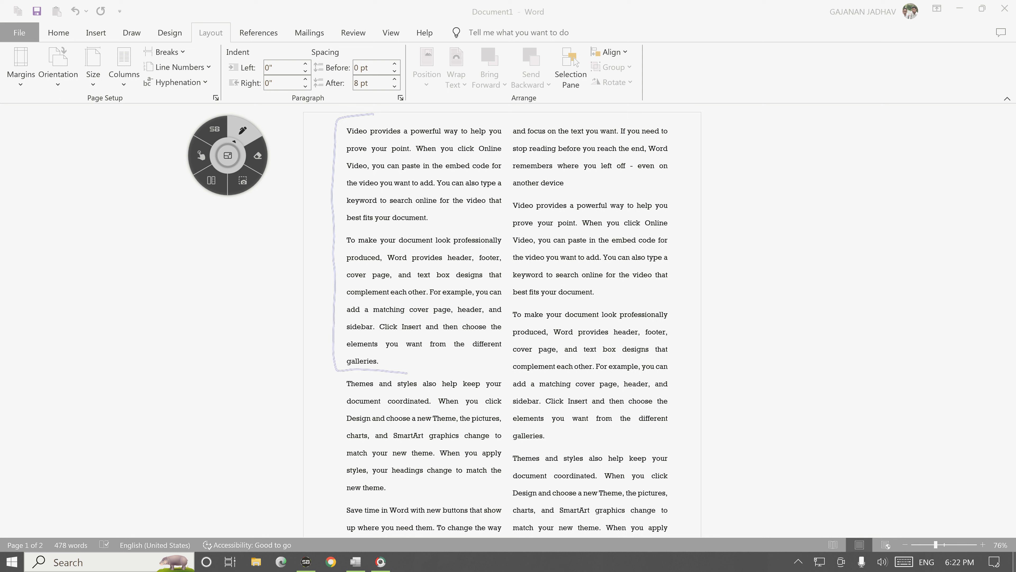
pyautogui.moveTo(350, 377)
pyautogui.mouseDown()
pyautogui.moveTo(327, 458)
pyautogui.moveTo(345, 520)
pyautogui.moveTo(372, 517)
pyautogui.mouseUp()
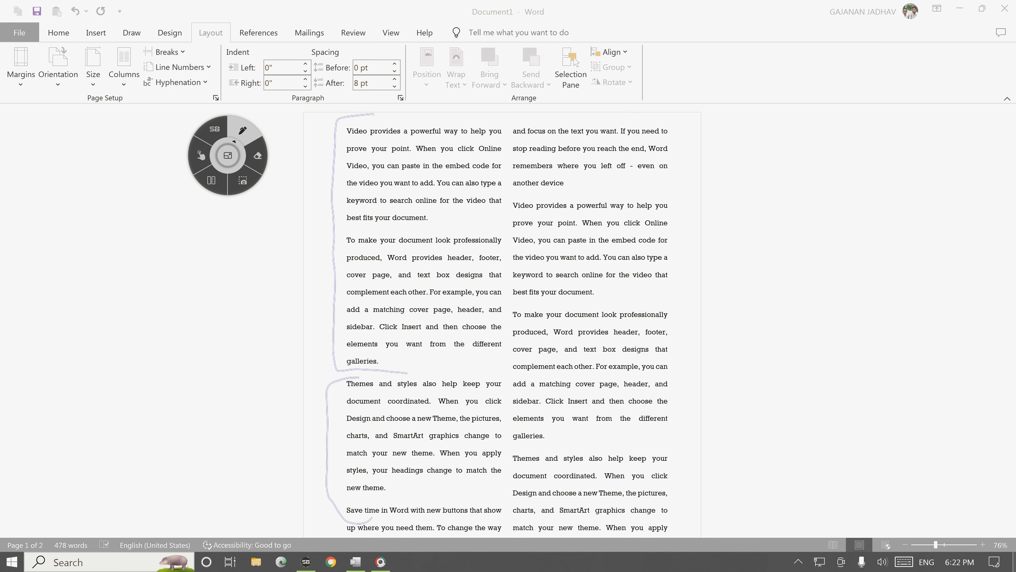
pyautogui.moveTo(515, 120)
pyautogui.mouseDown()
pyautogui.moveTo(664, 118)
pyautogui.moveTo(510, 208)
pyautogui.moveTo(508, 251)
pyautogui.mouseUp()
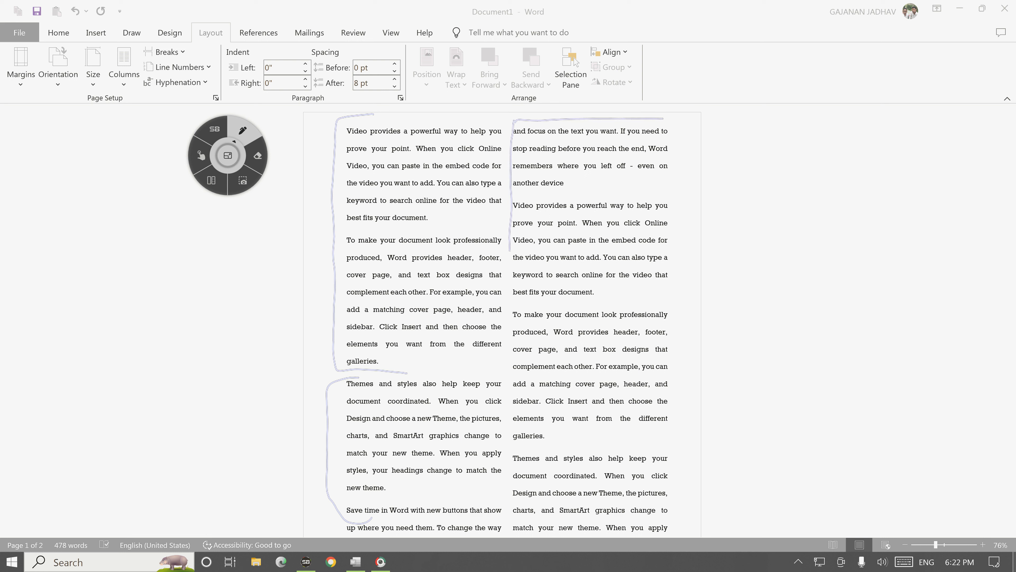
pyautogui.click(201, 155)
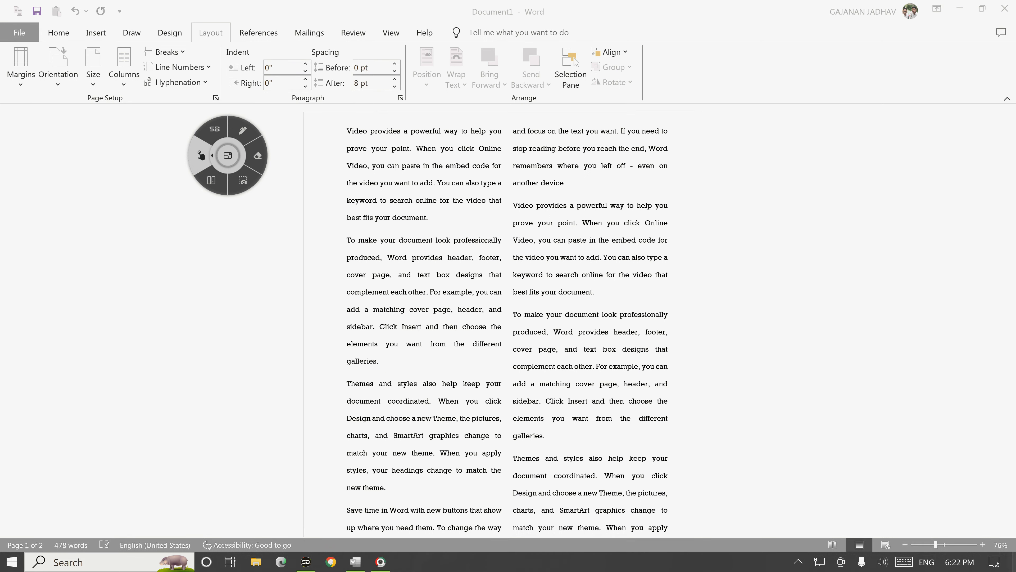
# Step: Mark the end of the second paragraph with the pen, clear the ink, and insert a column break there
pyautogui.click(380, 361)
pyautogui.click(242, 130)
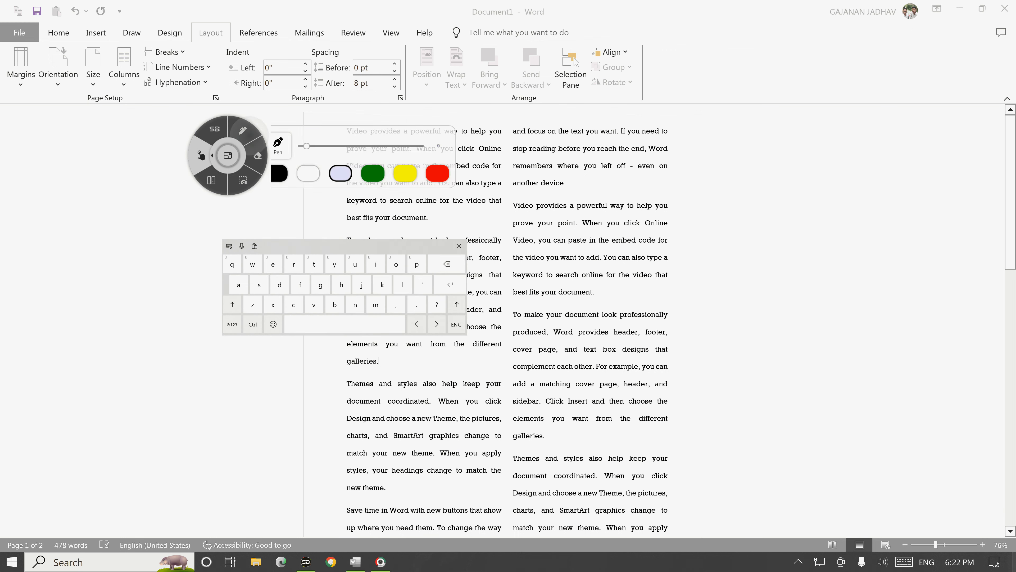
pyautogui.moveTo(380, 360); pyautogui.dragTo(384, 363)
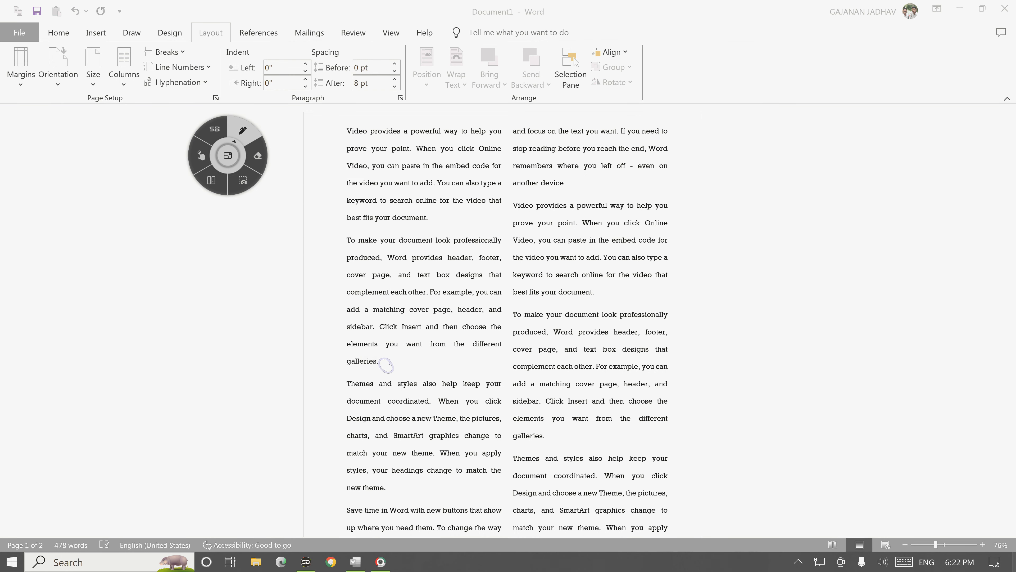
pyautogui.click(201, 155)
pyautogui.click(378, 362)
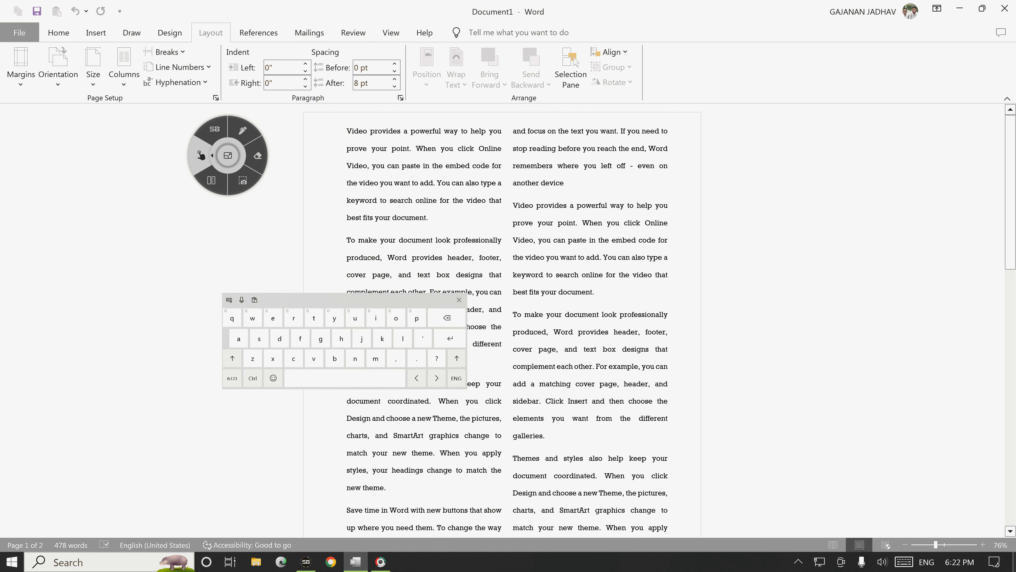
pyautogui.click(459, 246)
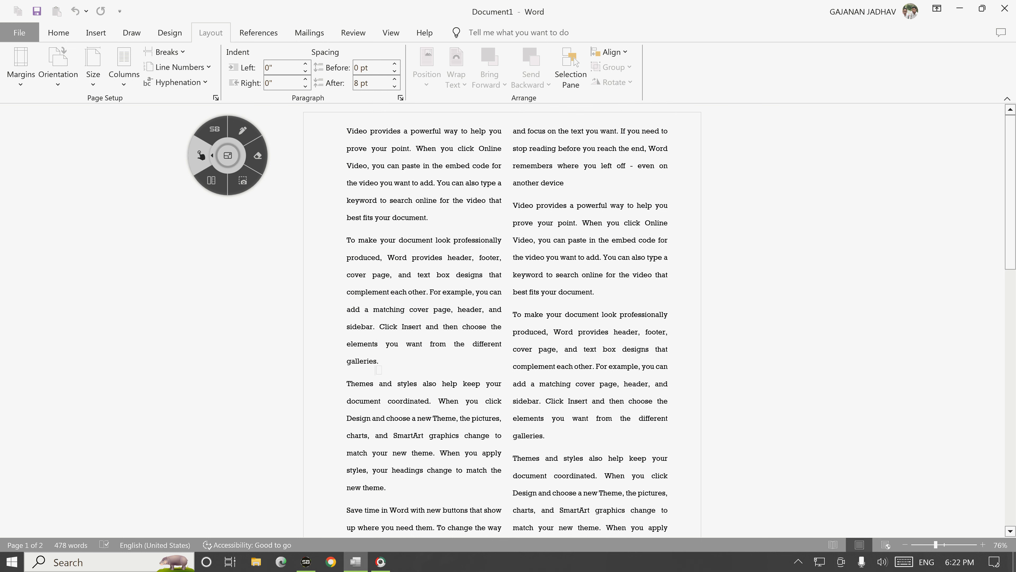
pyautogui.click(164, 52)
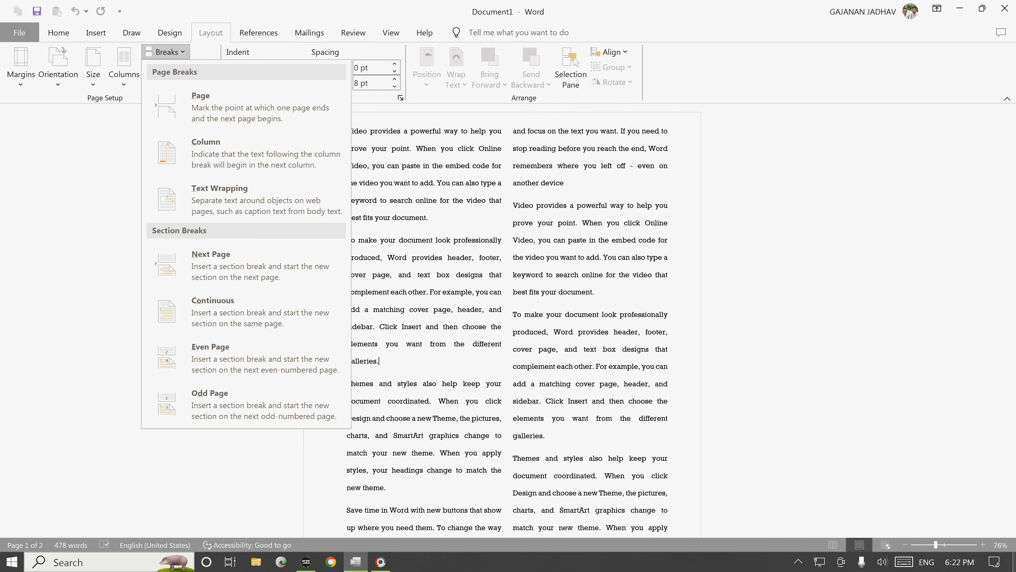
pyautogui.click(205, 152)
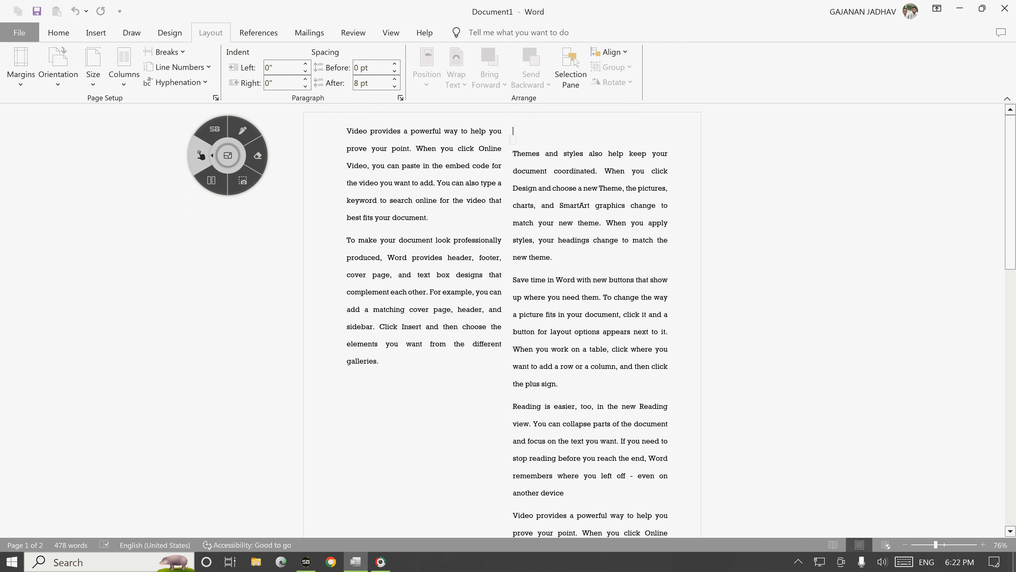
# Step: Outline the empty area below the first column's text and the start of the second column with the pen, and clear the ink
pyautogui.click(243, 130)
pyautogui.moveTo(323, 373)
pyautogui.mouseDown()
pyautogui.moveTo(475, 388)
pyautogui.moveTo(334, 491)
pyautogui.moveTo(348, 485)
pyautogui.mouseUp()
pyautogui.moveTo(481, 384); pyautogui.dragTo(488, 438)
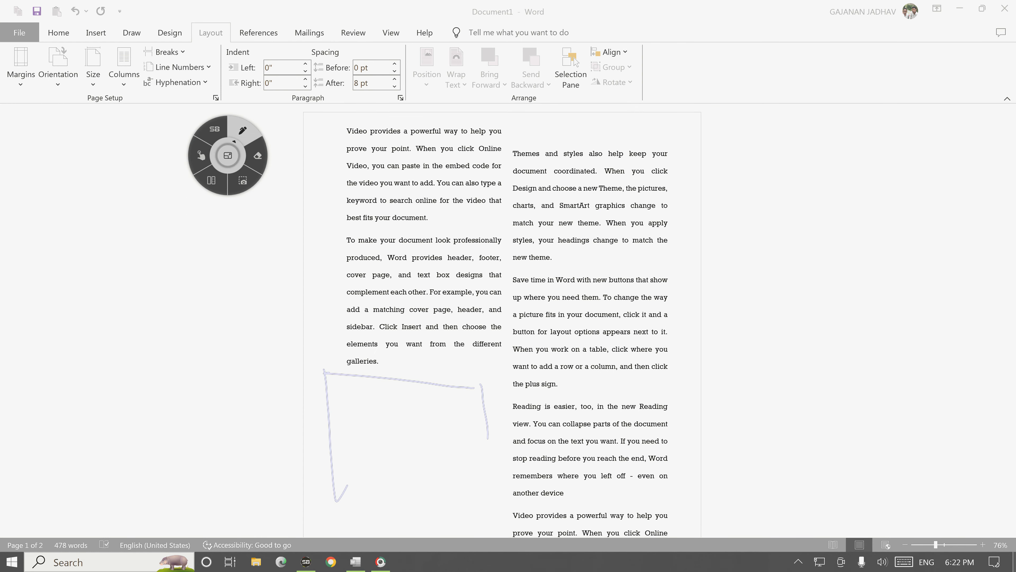
pyautogui.moveTo(578, 133)
pyautogui.mouseDown()
pyautogui.moveTo(519, 130)
pyautogui.moveTo(503, 220)
pyautogui.moveTo(538, 243)
pyautogui.mouseUp()
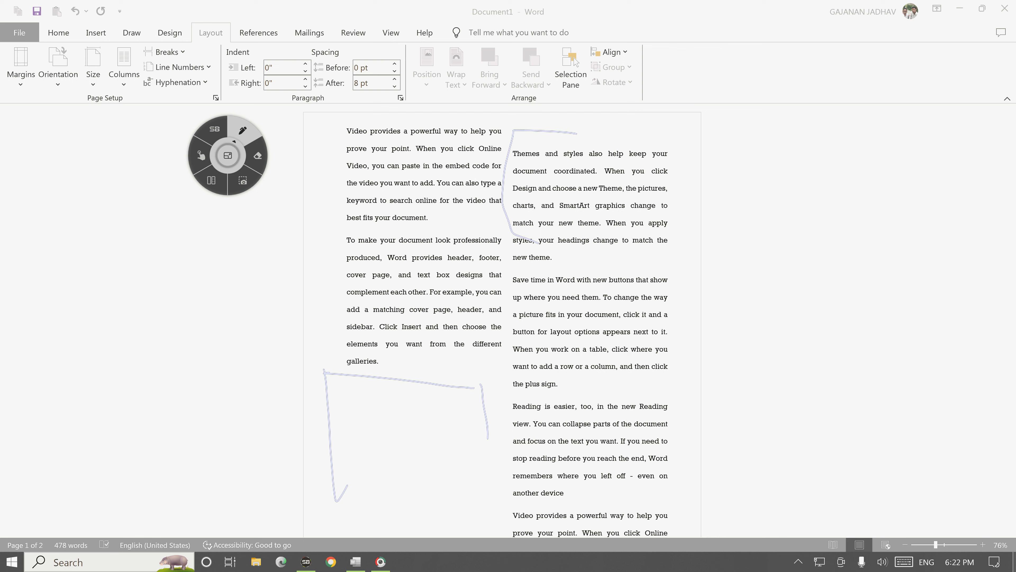
pyautogui.click(201, 155)
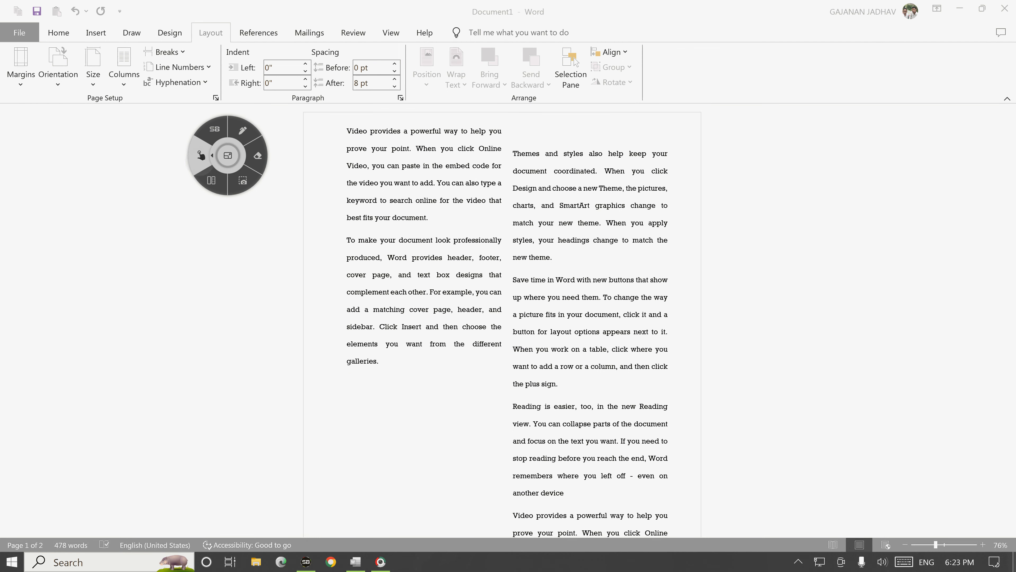
# Step: Review the list of available breaks, then undo the column break and the two-column layout
pyautogui.click(167, 52)
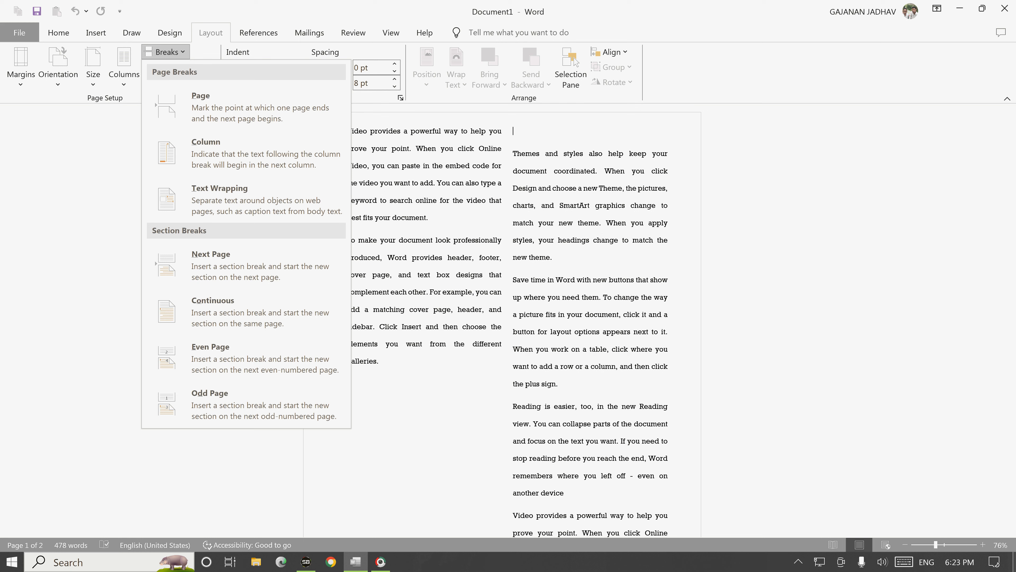
pyautogui.press('Escape')
pyautogui.click(347, 200)
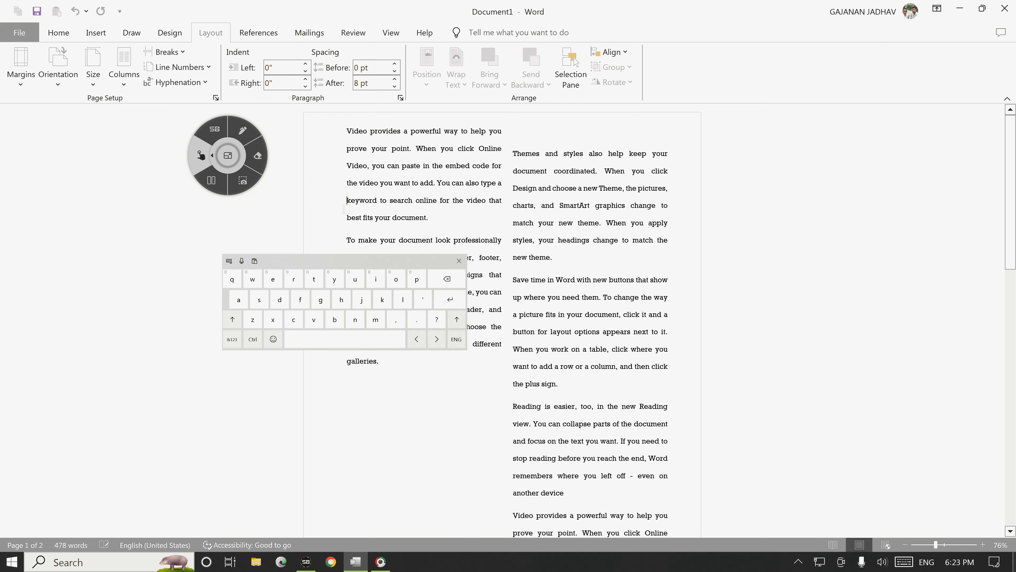
pyautogui.click(75, 12)
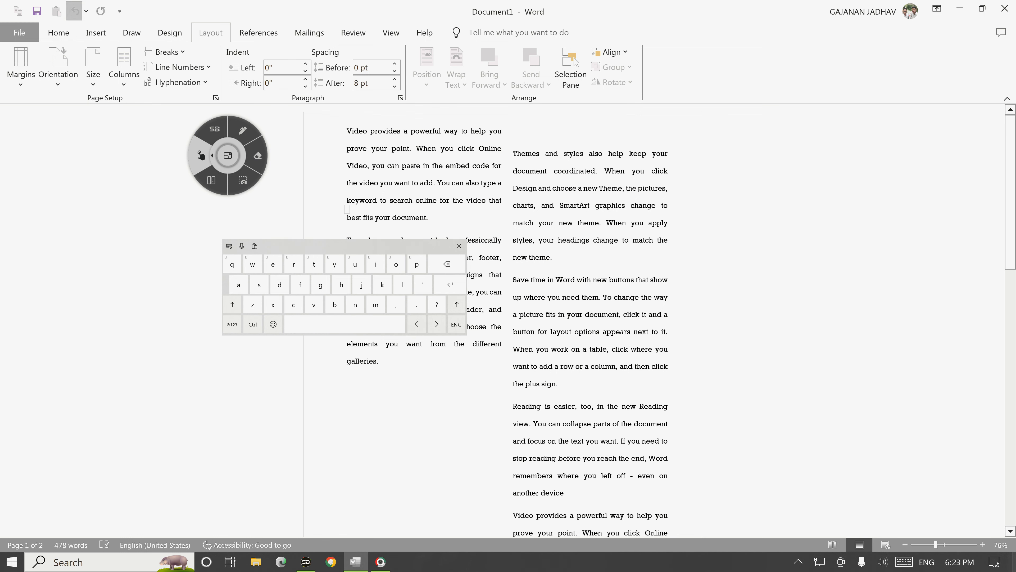
pyautogui.click(75, 11)
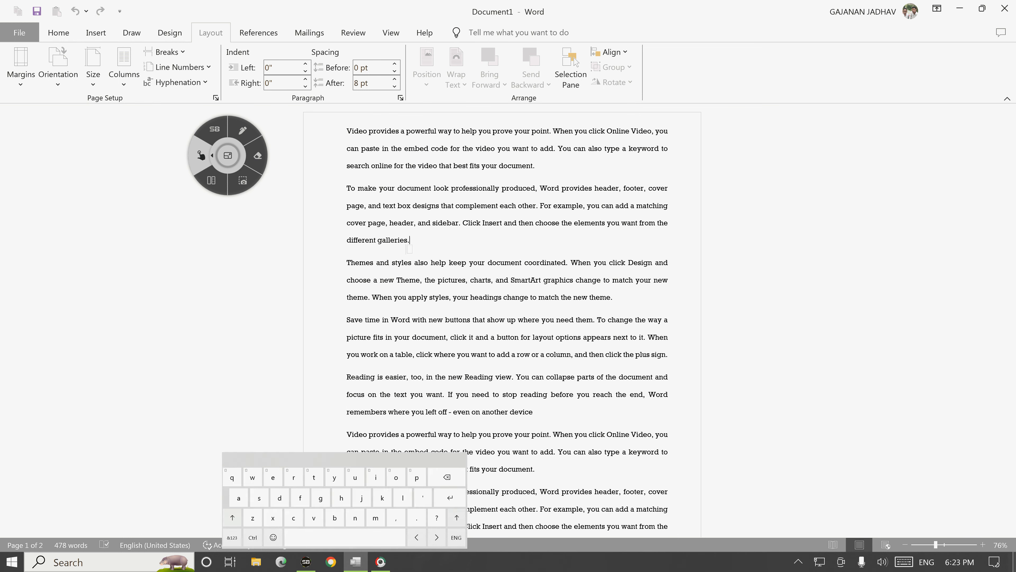
# Step: Bring up the insert commands, circle the Pictures command with the pen, and clear the ink
pyautogui.click(243, 130)
pyautogui.moveTo(105, 24)
pyautogui.mouseDown()
pyautogui.moveTo(78, 25)
pyautogui.moveTo(105, 29)
pyautogui.mouseUp()
pyautogui.click(201, 156)
pyautogui.click(96, 32)
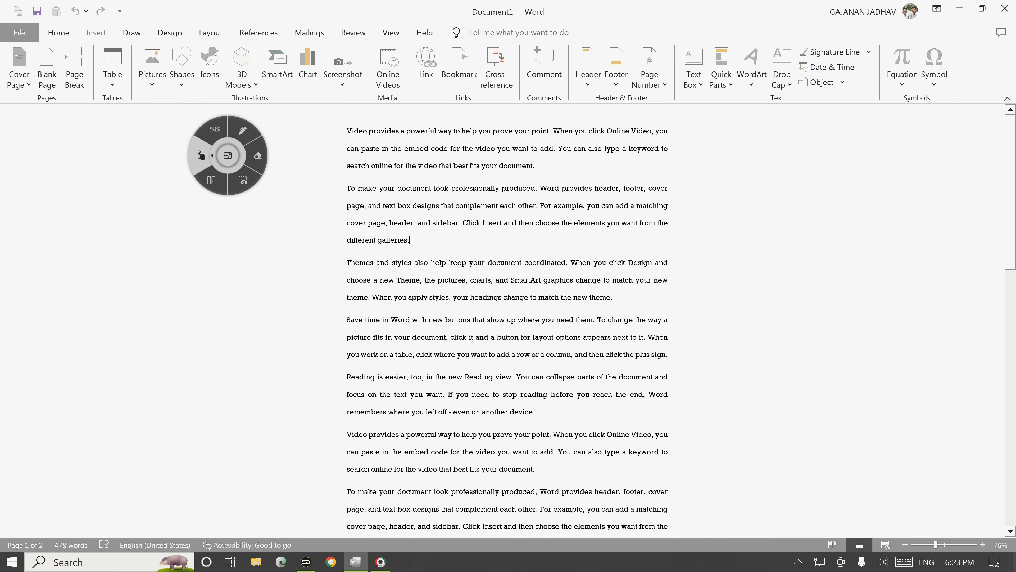
pyautogui.click(242, 131)
pyautogui.moveTo(140, 64)
pyautogui.mouseDown()
pyautogui.moveTo(170, 80)
pyautogui.moveTo(148, 45)
pyautogui.mouseUp()
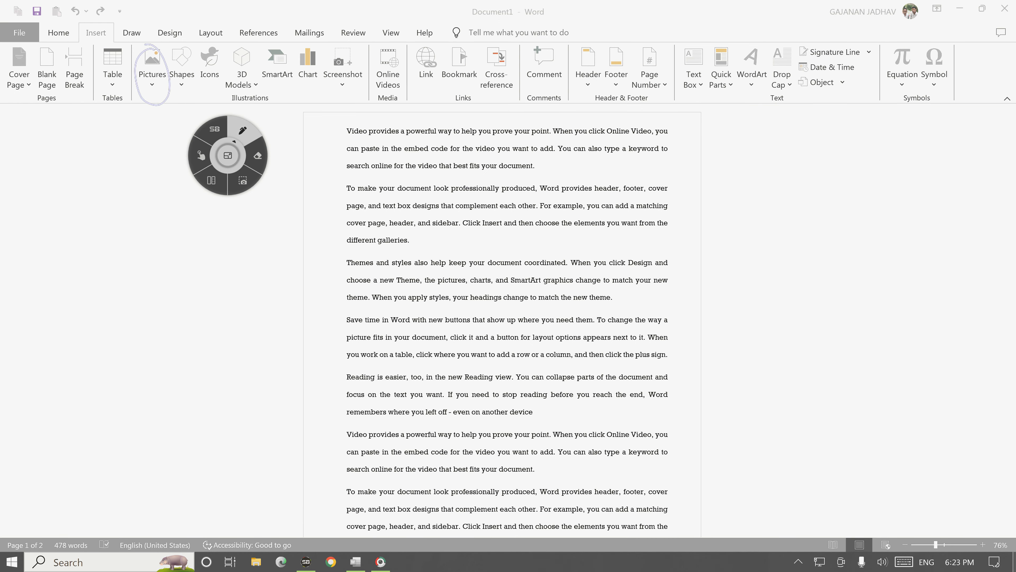
pyautogui.click(201, 155)
# Step: Insert the picture Screenshot (101) from the Screenshots folder after the second paragraph, and shrink it to about 1.34" by 2.39"
pyautogui.click(152, 67)
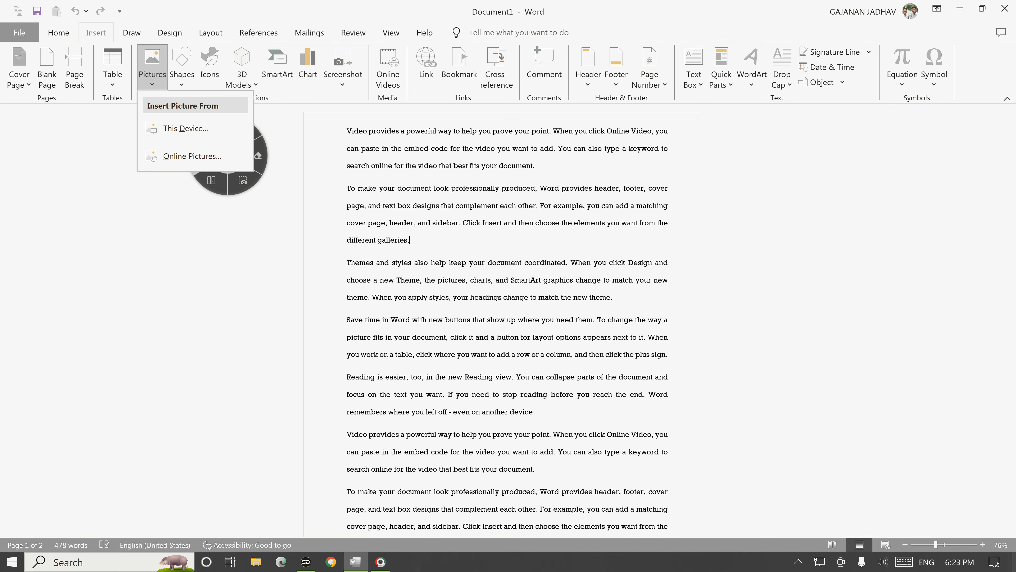
pyautogui.click(185, 128)
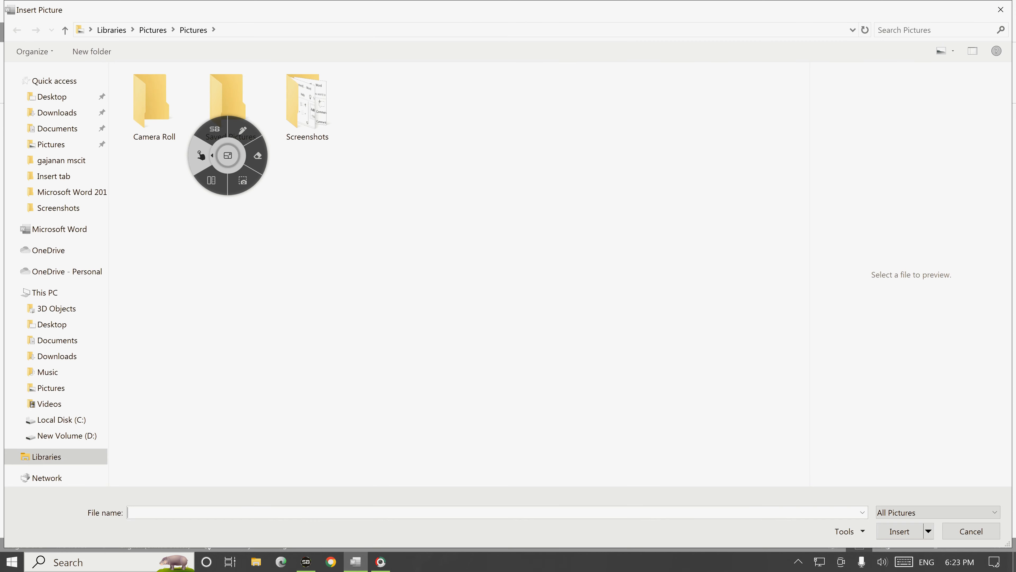
pyautogui.doubleClick(307, 104)
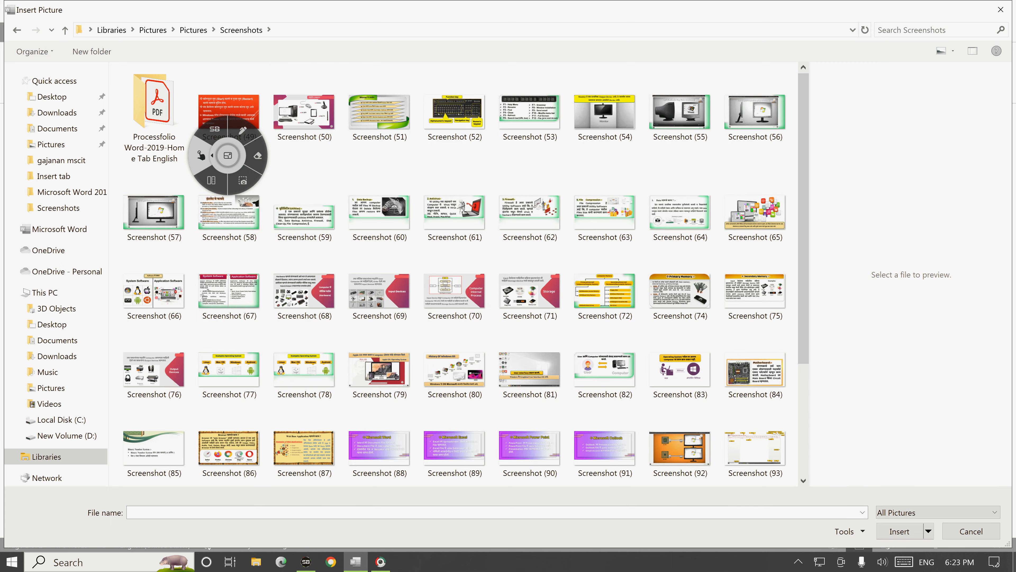
pyautogui.scroll(-3, 452, 272)
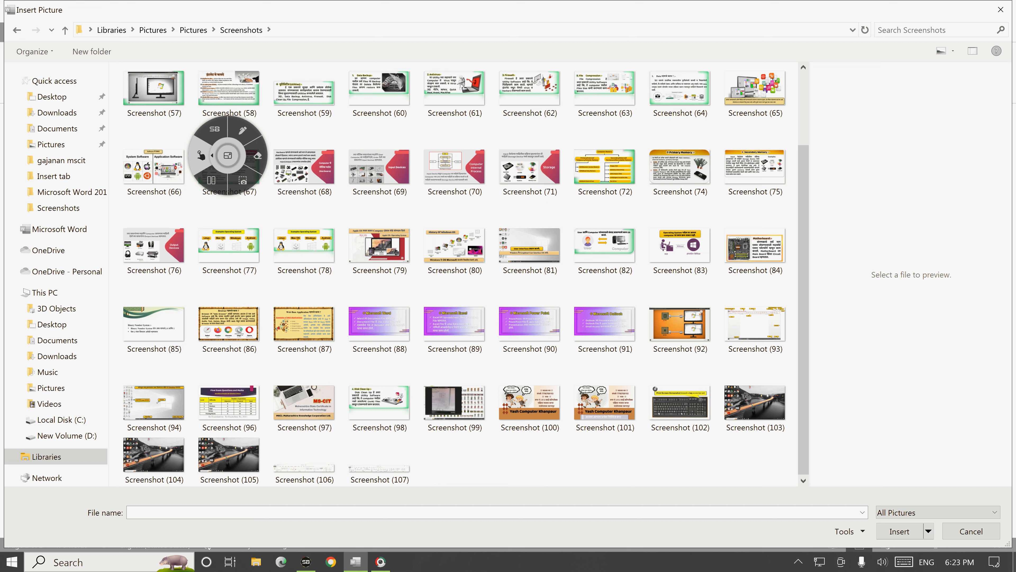
pyautogui.click(605, 403)
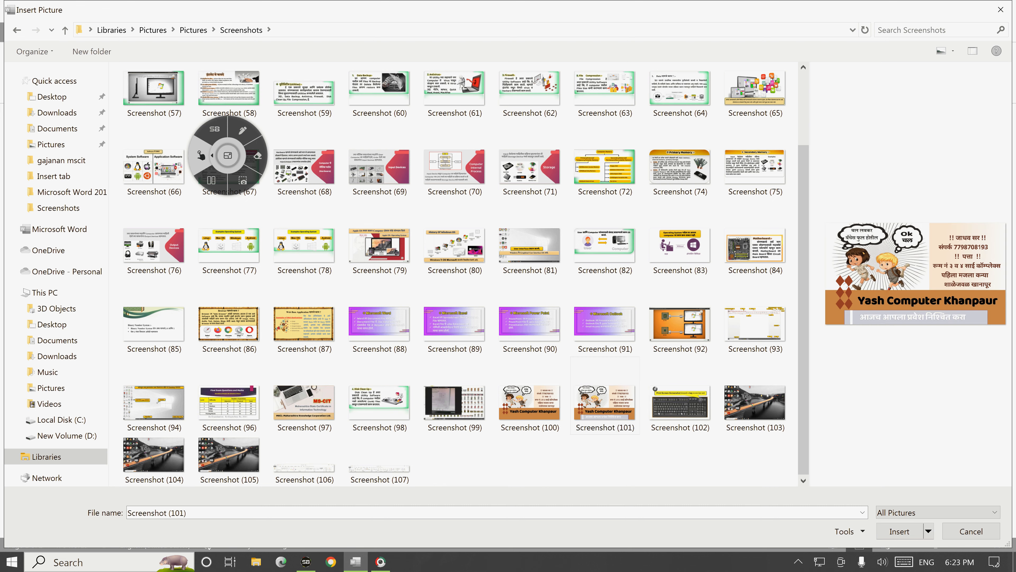
pyautogui.press('Return')
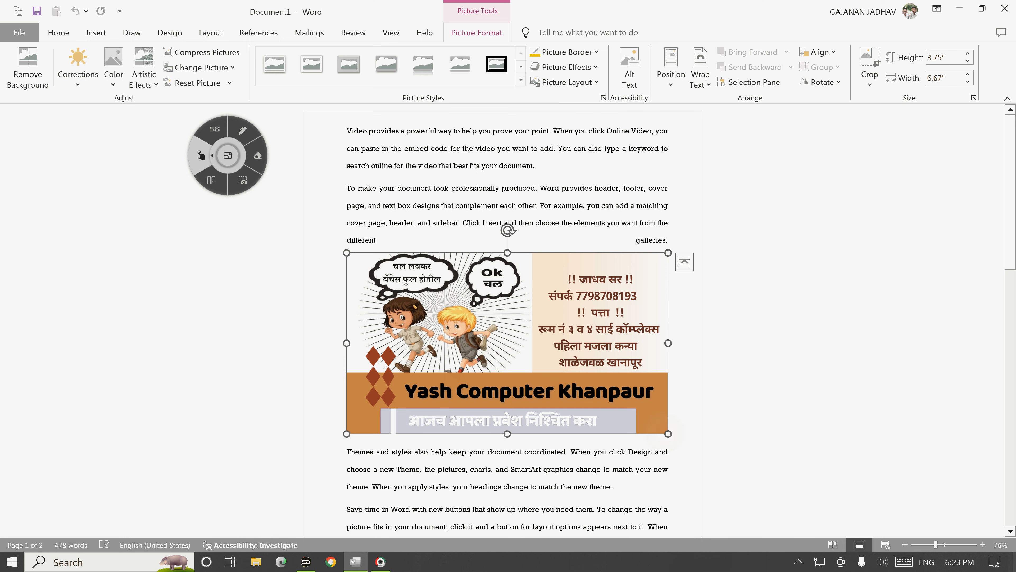
pyautogui.scroll(-1, 665, 433)
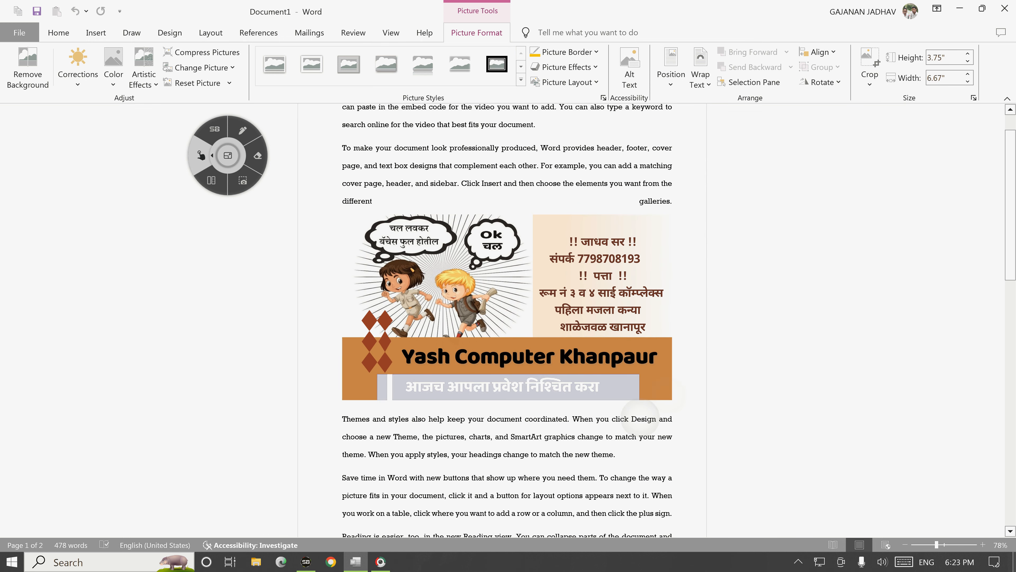
pyautogui.moveTo(672, 400); pyautogui.dragTo(461, 280)
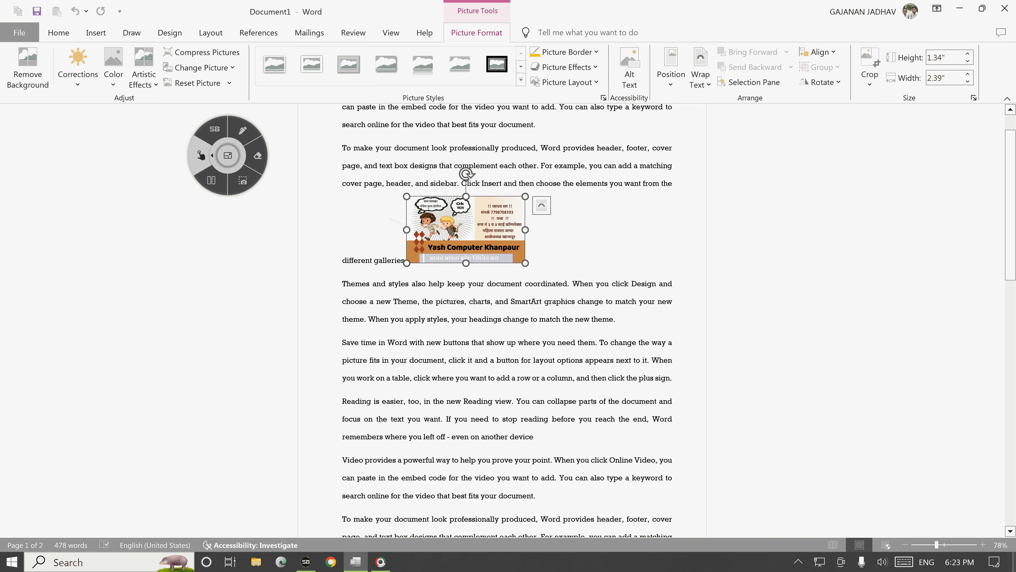
# Step: Apply Square text wrapping to the picture and move it to the left margin beside the second and third paragraphs
pyautogui.click(542, 205)
pyautogui.click(574, 305)
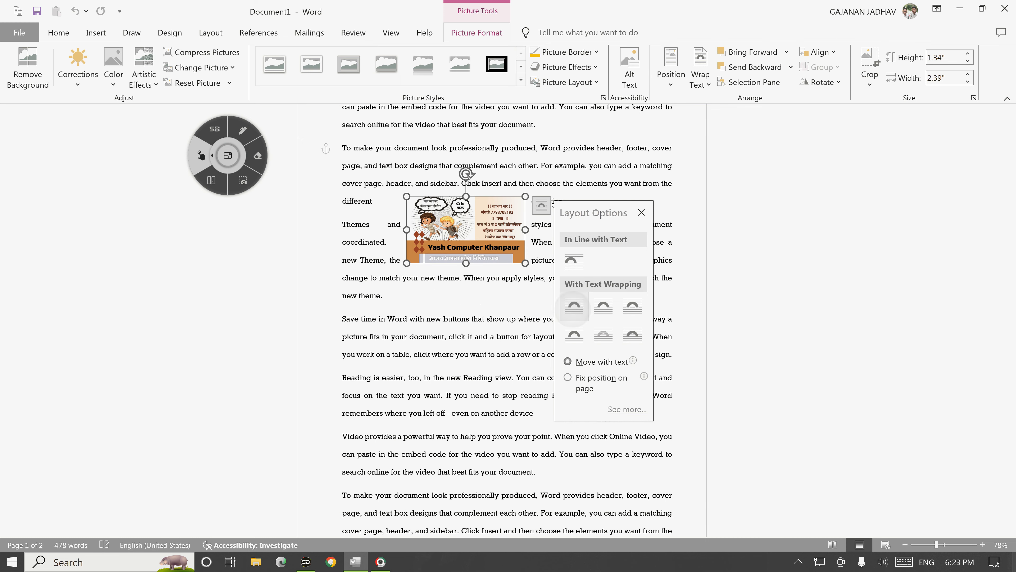
pyautogui.moveTo(466, 230); pyautogui.dragTo(373, 220)
pyautogui.moveTo(392, 219); pyautogui.dragTo(408, 218)
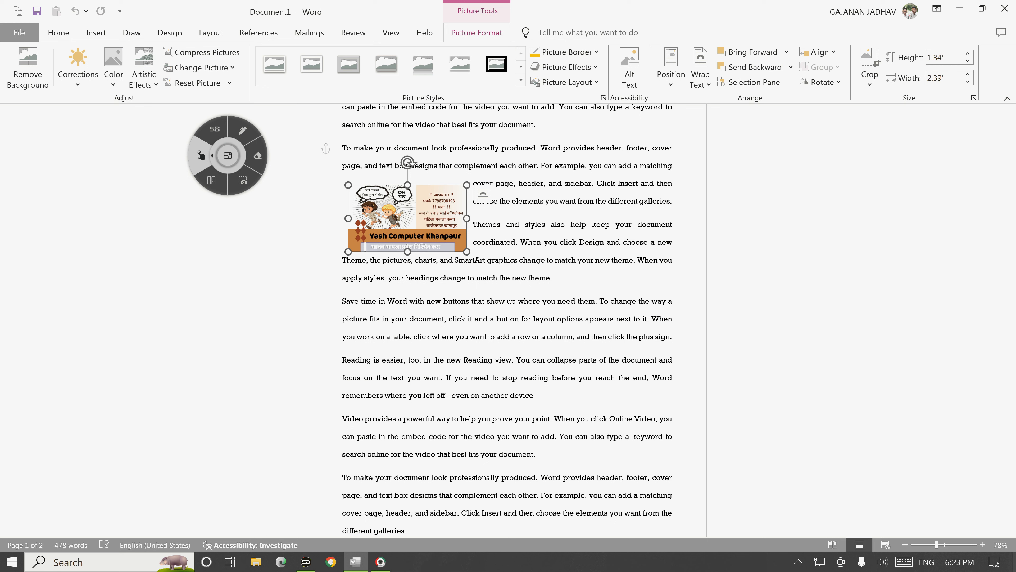
# Step: Circle the Layout heading with the pen, clear the ink, and bring up the layout commands
pyautogui.click(243, 130)
pyautogui.moveTo(226, 26); pyautogui.dragTo(206, 21)
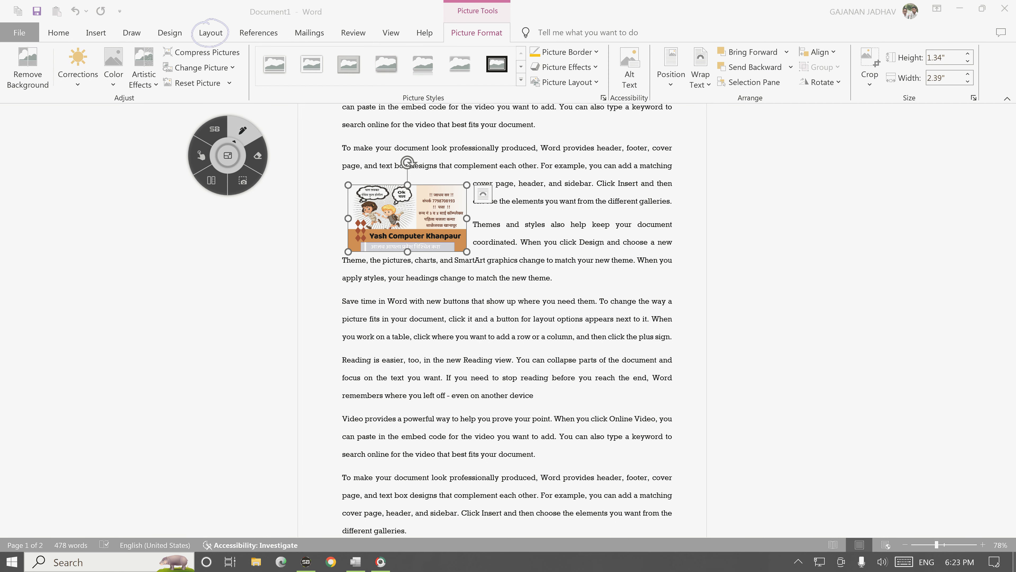
pyautogui.click(202, 155)
pyautogui.click(210, 33)
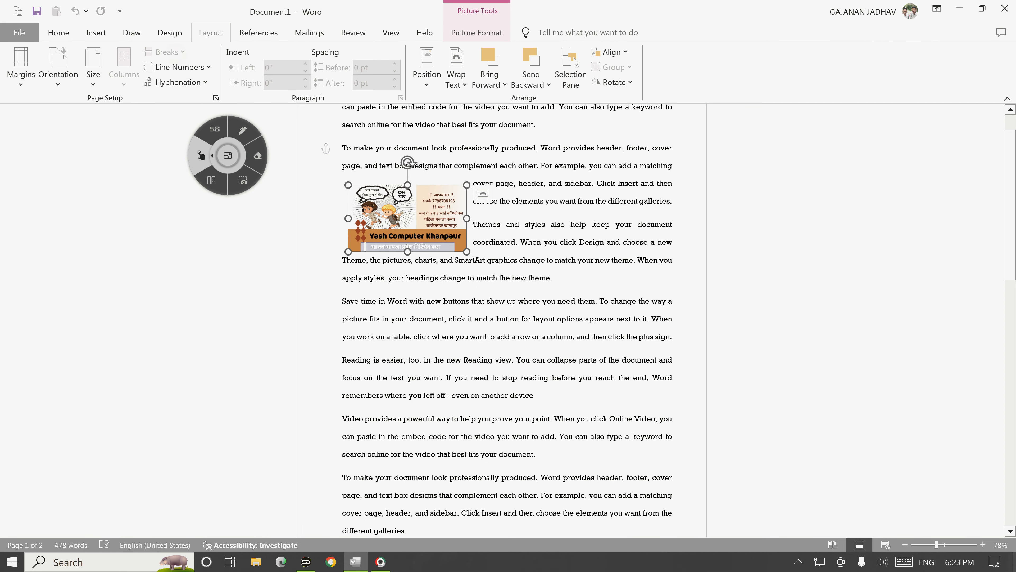
# Step: Insert a text wrapping break before "cover page" in the second paragraph, at the picture's upper edge
pyautogui.click(498, 166)
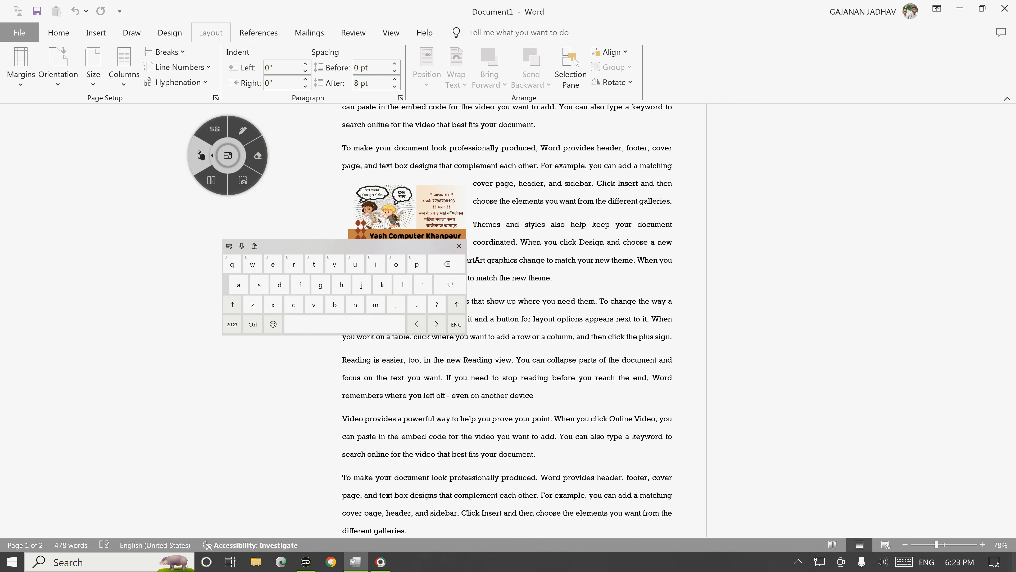
pyautogui.moveTo(344, 246); pyautogui.dragTo(122, 233)
pyautogui.click(165, 51)
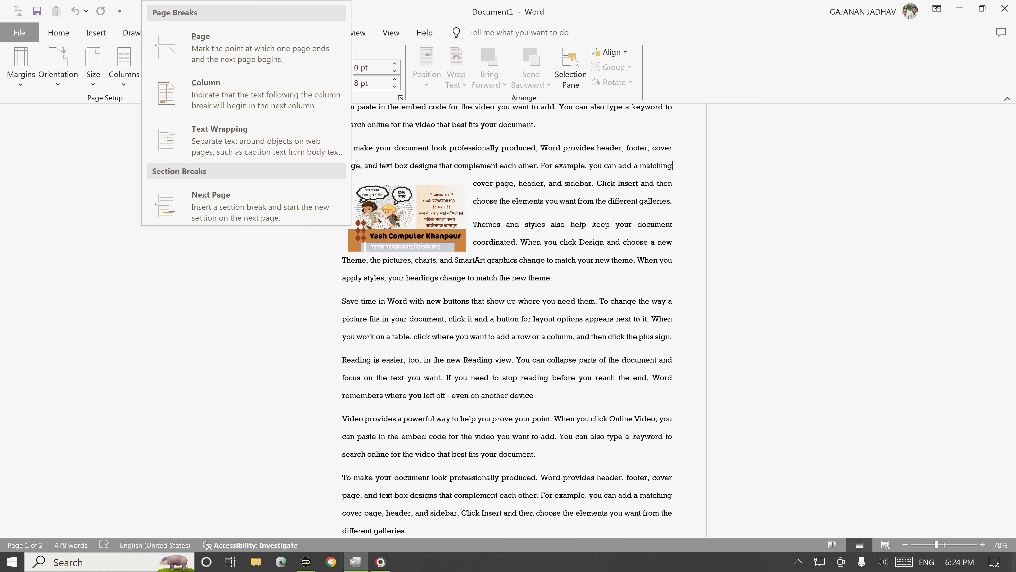
pyautogui.click(244, 140)
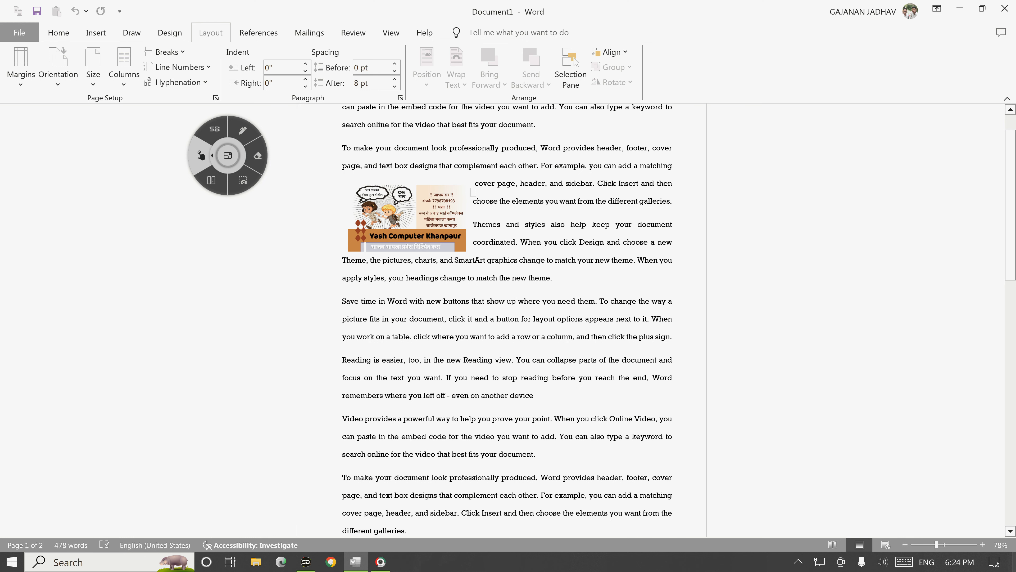
pyautogui.click(164, 51)
pyautogui.click(240, 194)
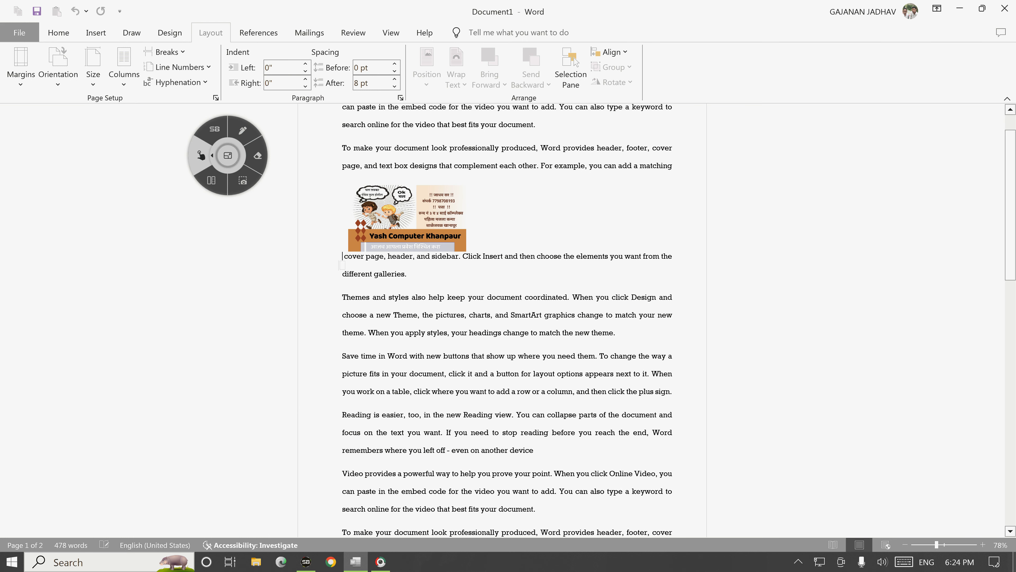
# Step: Outline the empty space beside the picture and the text lines directly below it with the pen, and clear the ink
pyautogui.click(242, 130)
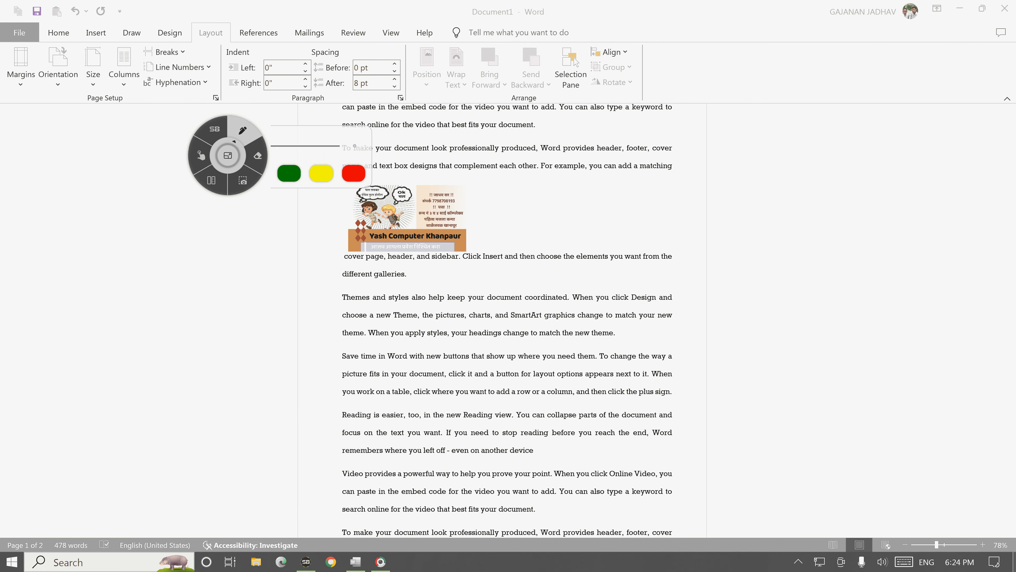
pyautogui.moveTo(481, 175)
pyautogui.mouseDown()
pyautogui.moveTo(493, 178)
pyautogui.moveTo(477, 244)
pyautogui.moveTo(660, 234)
pyautogui.moveTo(489, 170)
pyautogui.mouseUp()
pyautogui.moveTo(338, 249)
pyautogui.mouseDown()
pyautogui.moveTo(324, 287)
pyautogui.moveTo(400, 283)
pyautogui.mouseUp()
pyautogui.moveTo(340, 247)
pyautogui.mouseDown()
pyautogui.moveTo(702, 258)
pyautogui.moveTo(600, 275)
pyautogui.moveTo(370, 282)
pyautogui.mouseUp()
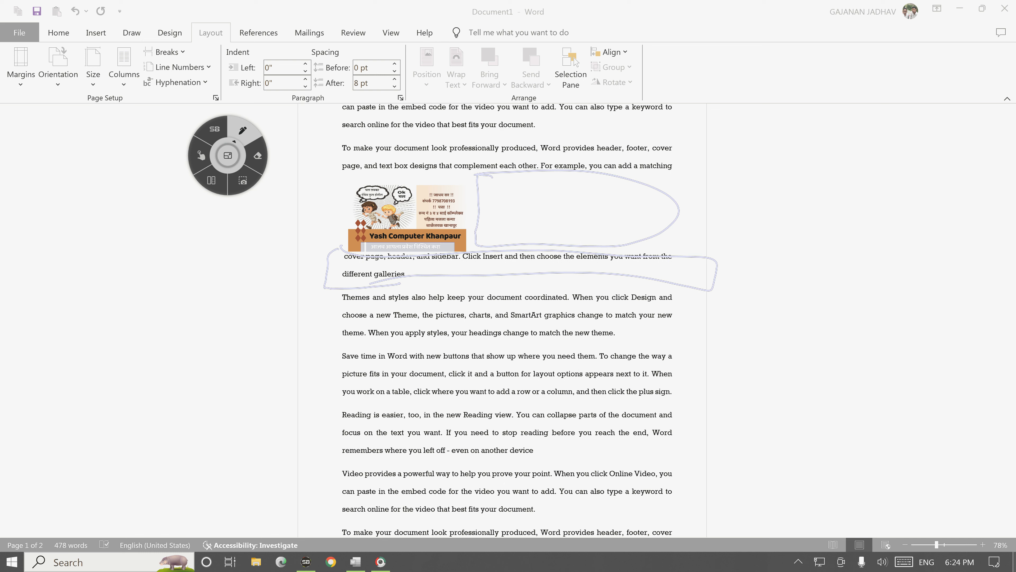
pyautogui.click(201, 156)
# Step: Circle the Line Numbers command with the pen and clear the ink
pyautogui.click(242, 131)
pyautogui.moveTo(138, 68)
pyautogui.mouseDown()
pyautogui.moveTo(205, 65)
pyautogui.moveTo(140, 71)
pyautogui.mouseUp()
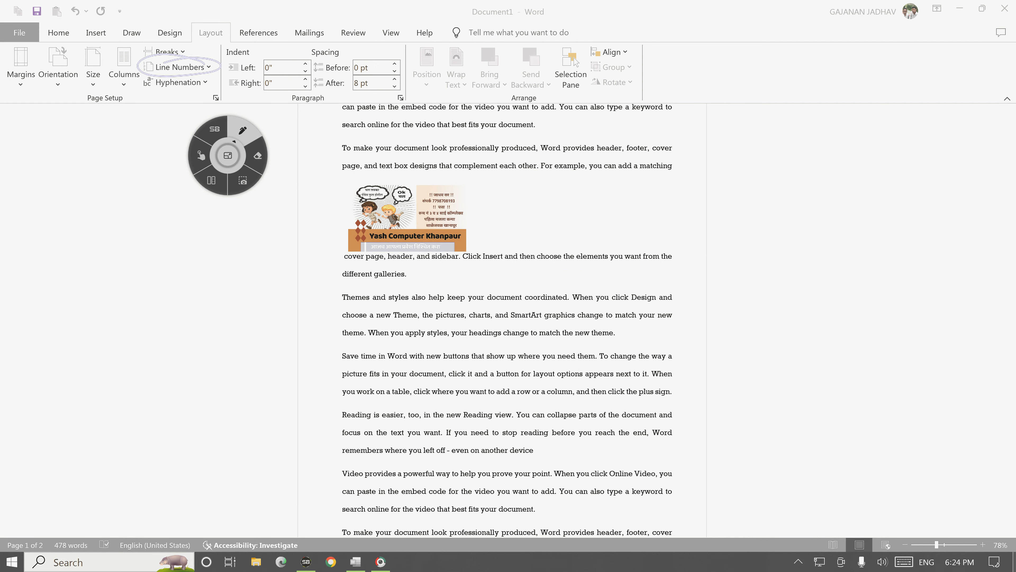
pyautogui.click(201, 156)
# Step: Undo the text wrapping break and the picture's layout changes, and remove the picture from the document
pyautogui.click(75, 12)
pyautogui.click(76, 12)
pyautogui.click(76, 11)
pyautogui.click(75, 12)
pyautogui.press('Delete')
pyautogui.scroll(2, 507, 321)
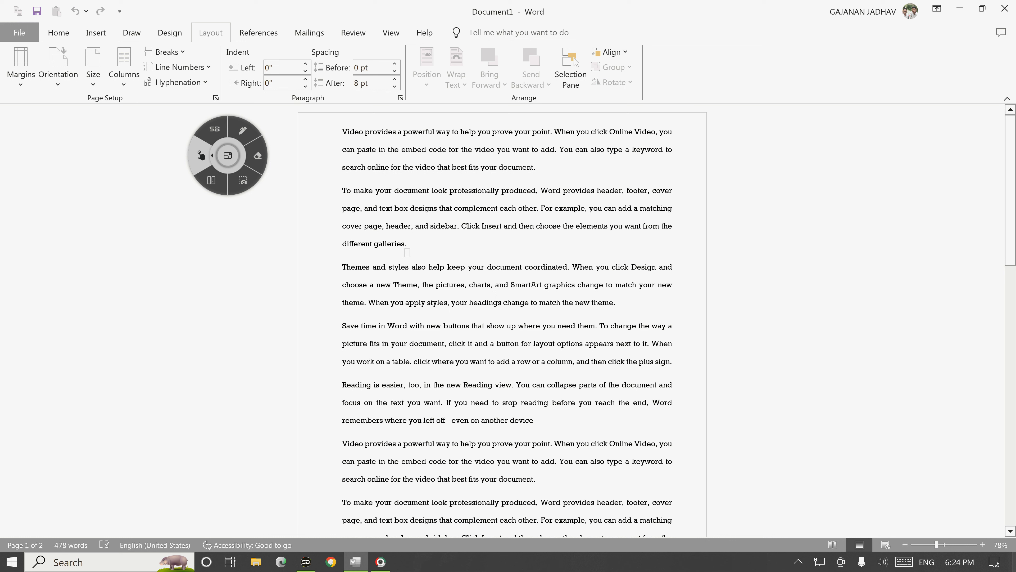
# Step: Circle the Line Numbers command again with the pen, clear the ink, and apply Continuous line numbering
pyautogui.click(242, 131)
pyautogui.moveTo(204, 58)
pyautogui.mouseDown()
pyautogui.moveTo(178, 75)
pyautogui.moveTo(212, 61)
pyautogui.mouseUp()
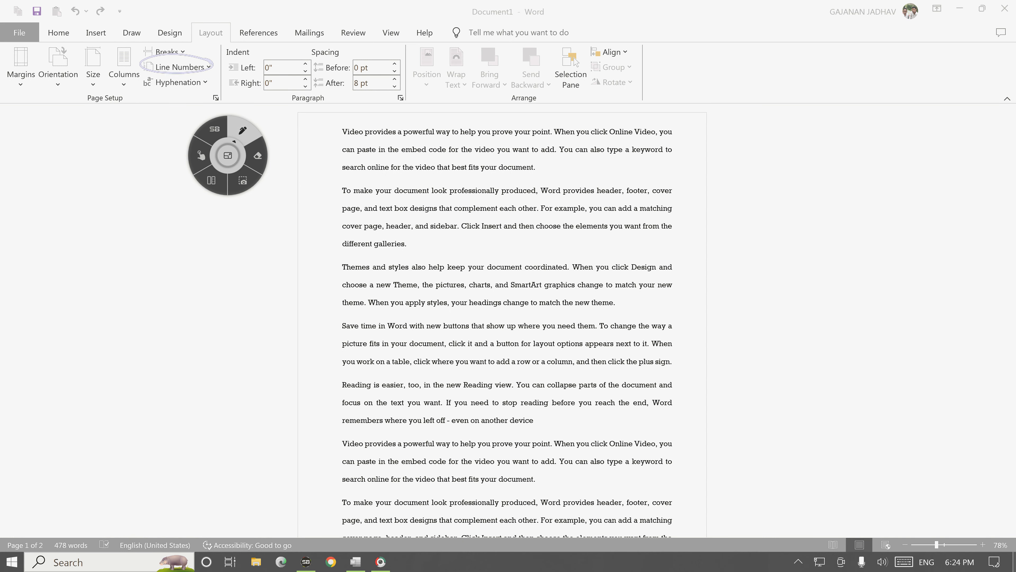
pyautogui.click(201, 156)
pyautogui.click(179, 67)
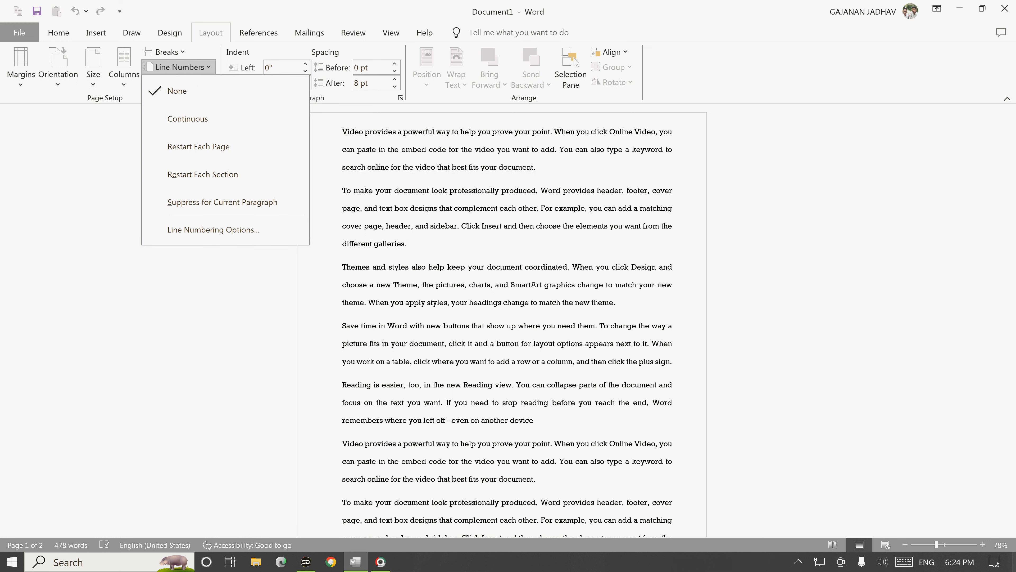
pyautogui.rightClick(198, 120)
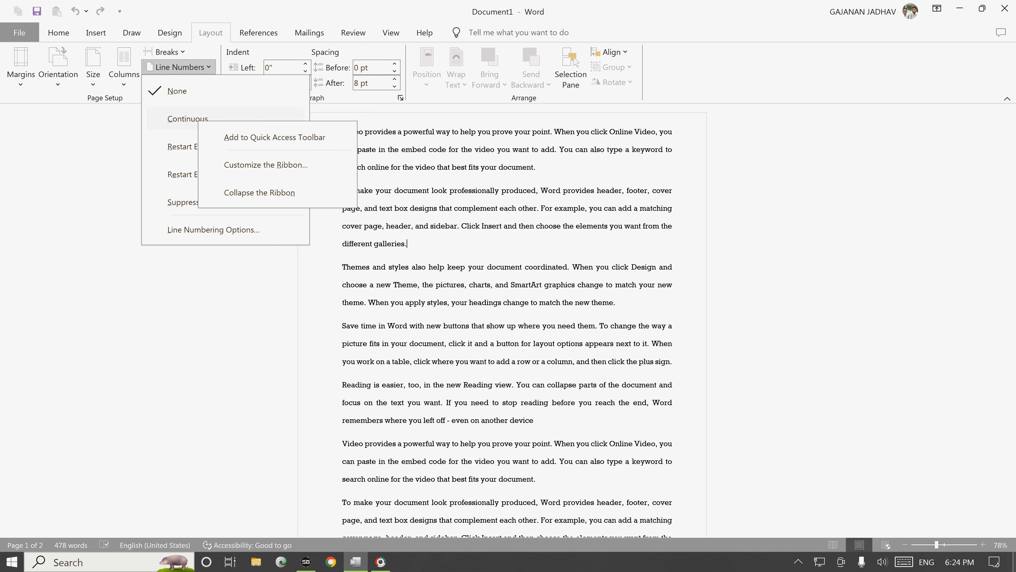
pyautogui.click(184, 118)
# Step: Tick the first five line numbers on page 1, trace down the remaining ones with the pen, and clear the ink
pyautogui.click(242, 130)
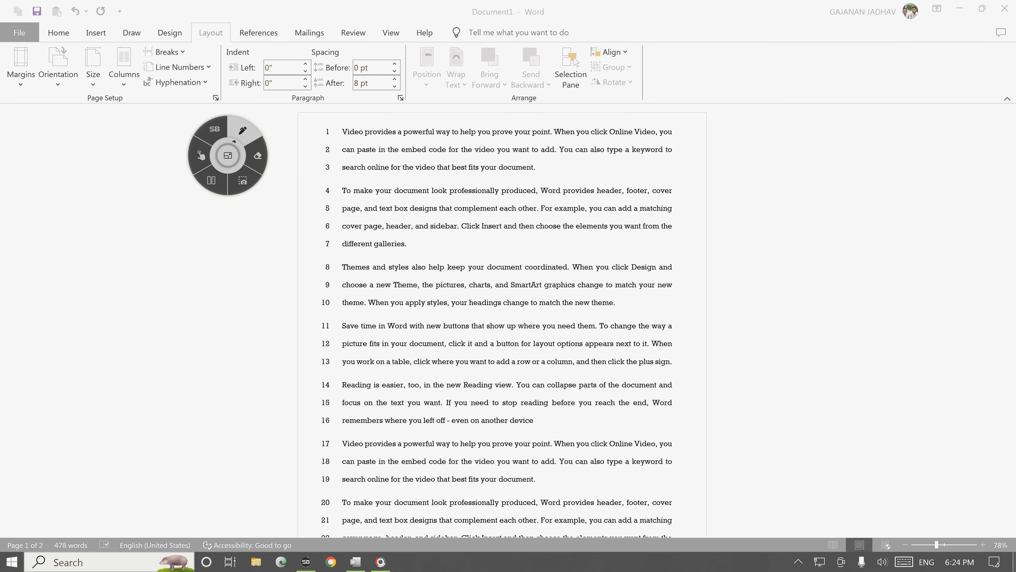
pyautogui.moveTo(325, 115); pyautogui.dragTo(362, 116)
pyautogui.moveTo(319, 147)
pyautogui.mouseDown()
pyautogui.moveTo(344, 139)
pyautogui.moveTo(346, 158)
pyautogui.mouseUp()
pyautogui.moveTo(318, 192); pyautogui.dragTo(348, 181)
pyautogui.moveTo(318, 212)
pyautogui.mouseDown()
pyautogui.moveTo(347, 203)
pyautogui.moveTo(328, 244)
pyautogui.moveTo(335, 536)
pyautogui.mouseUp()
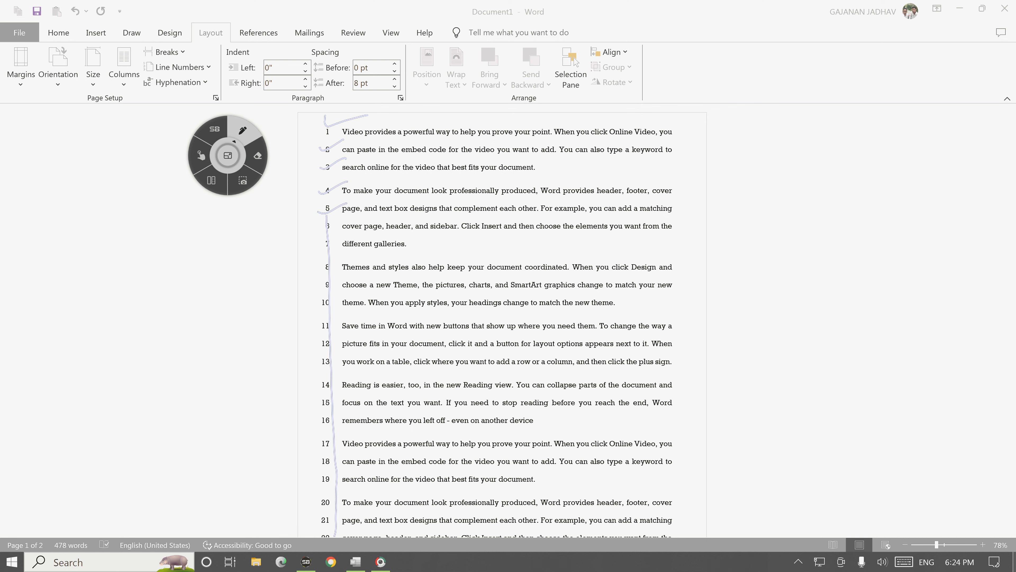
pyautogui.click(201, 155)
# Step: Underline page 1's last line, circle its number and the first line number on page 2 with the pen, and clear the ink
pyautogui.scroll(-8, 502, 320)
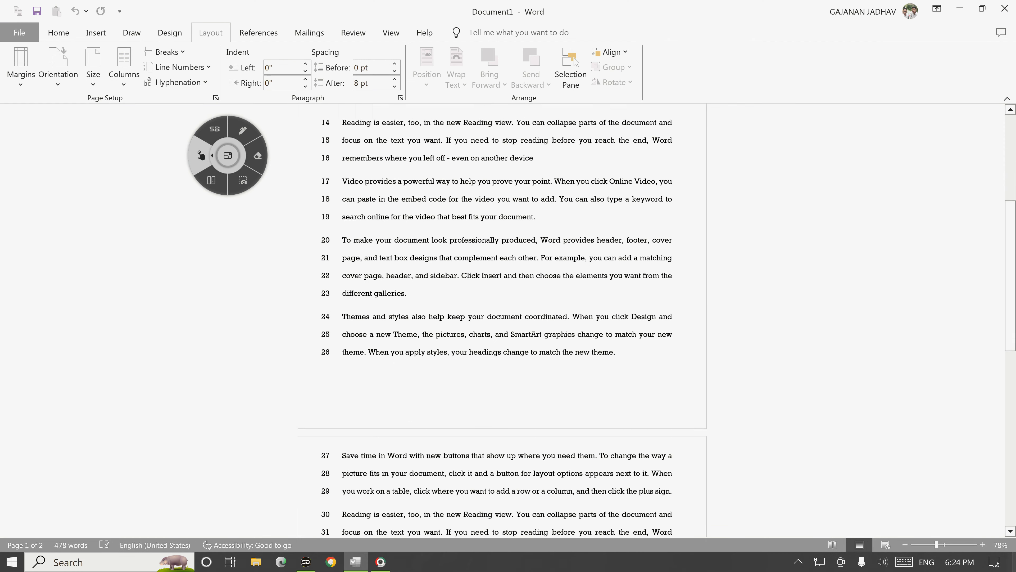
pyautogui.scroll(-2, 502, 320)
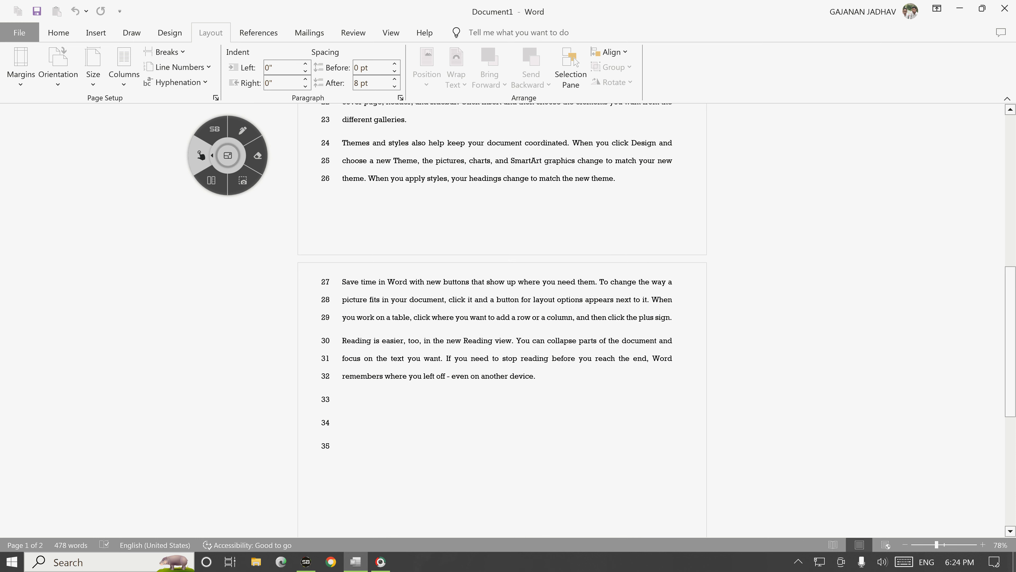
pyautogui.click(243, 130)
pyautogui.moveTo(308, 192); pyautogui.dragTo(444, 192)
pyautogui.moveTo(331, 171)
pyautogui.mouseDown()
pyautogui.moveTo(334, 185)
pyautogui.moveTo(333, 168)
pyautogui.mouseUp()
pyautogui.moveTo(335, 273)
pyautogui.mouseDown()
pyautogui.moveTo(315, 275)
pyautogui.moveTo(338, 281)
pyautogui.mouseUp()
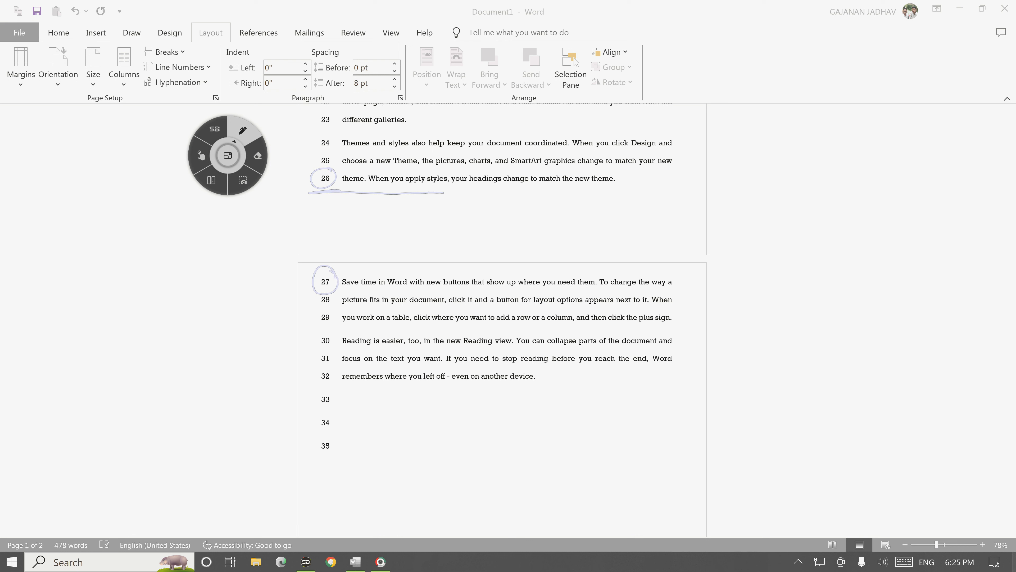
pyautogui.click(201, 156)
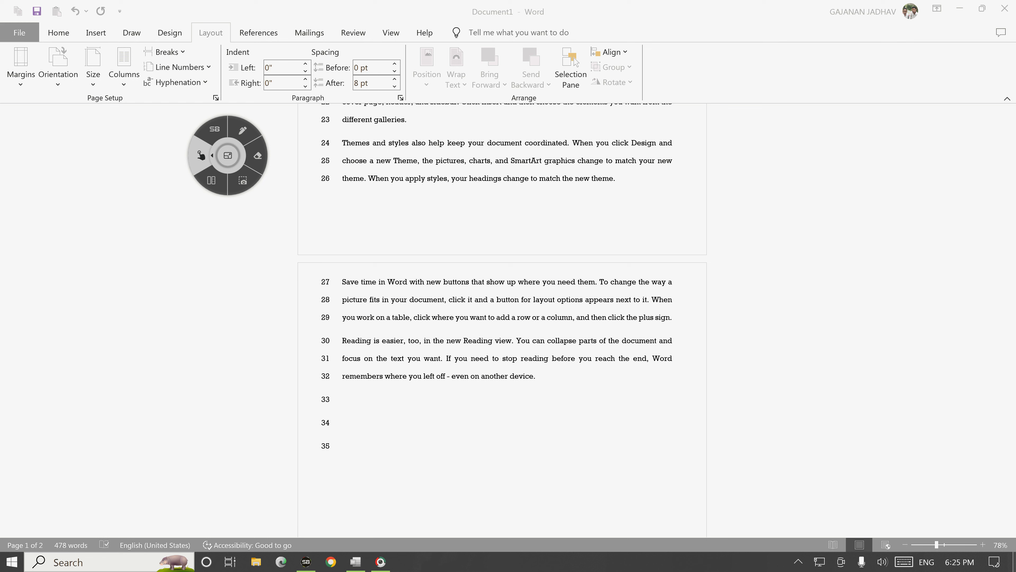
# Step: Mark the line numbers down page 2 and underline the end of page 1 with the pen, and clear the ink
pyautogui.click(242, 130)
pyautogui.moveTo(305, 304)
pyautogui.mouseDown()
pyautogui.moveTo(316, 301)
pyautogui.moveTo(314, 331)
pyautogui.moveTo(320, 312)
pyautogui.mouseUp()
pyautogui.moveTo(304, 269); pyautogui.dragTo(297, 449)
pyautogui.moveTo(302, 194); pyautogui.dragTo(425, 191)
pyautogui.moveTo(302, 269); pyautogui.dragTo(288, 479)
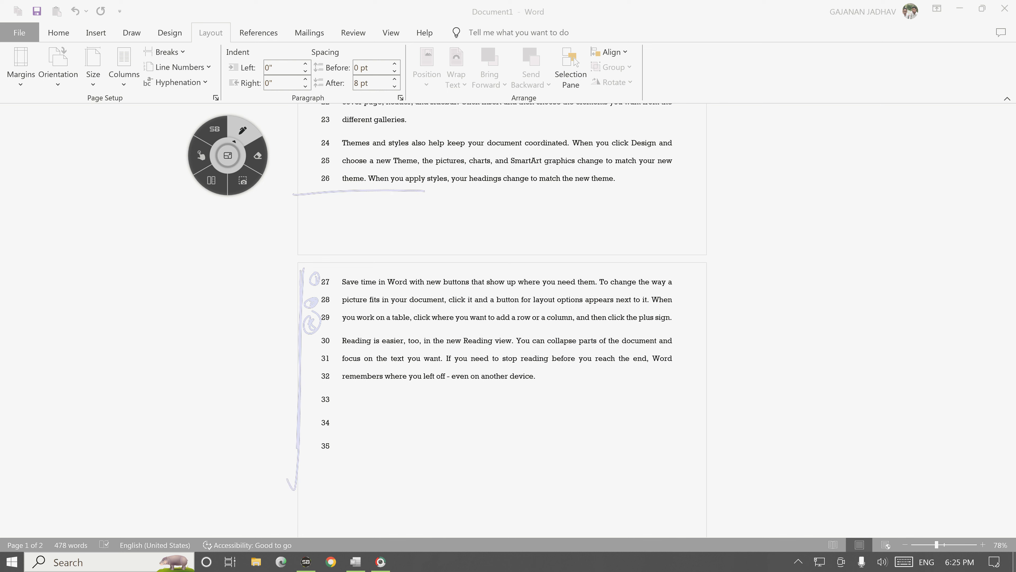
pyautogui.click(201, 155)
# Step: Change the line numbering to Restart Each Page
pyautogui.click(179, 68)
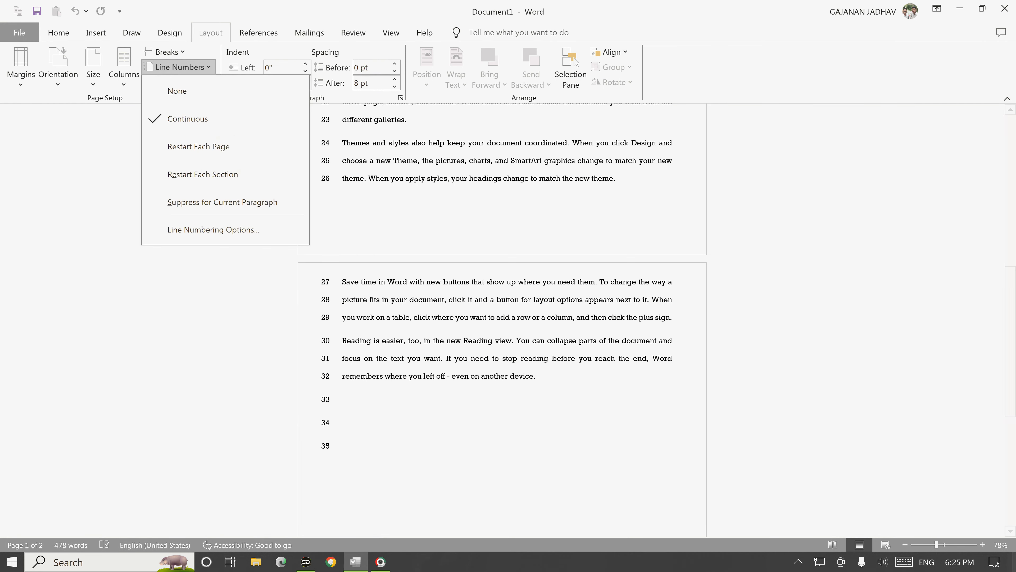
pyautogui.scroll(6, 502, 320)
pyautogui.click(179, 67)
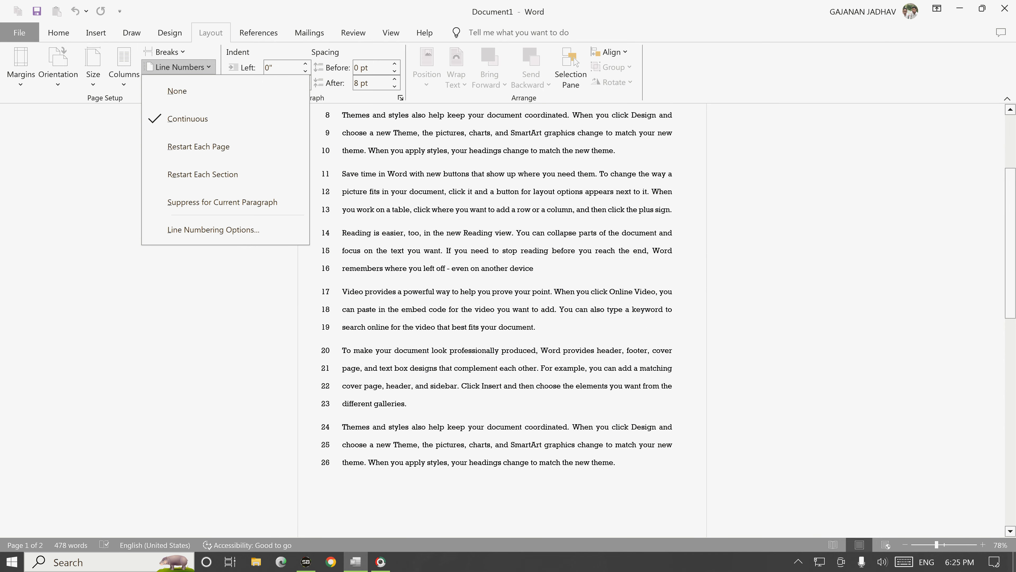
pyautogui.click(199, 146)
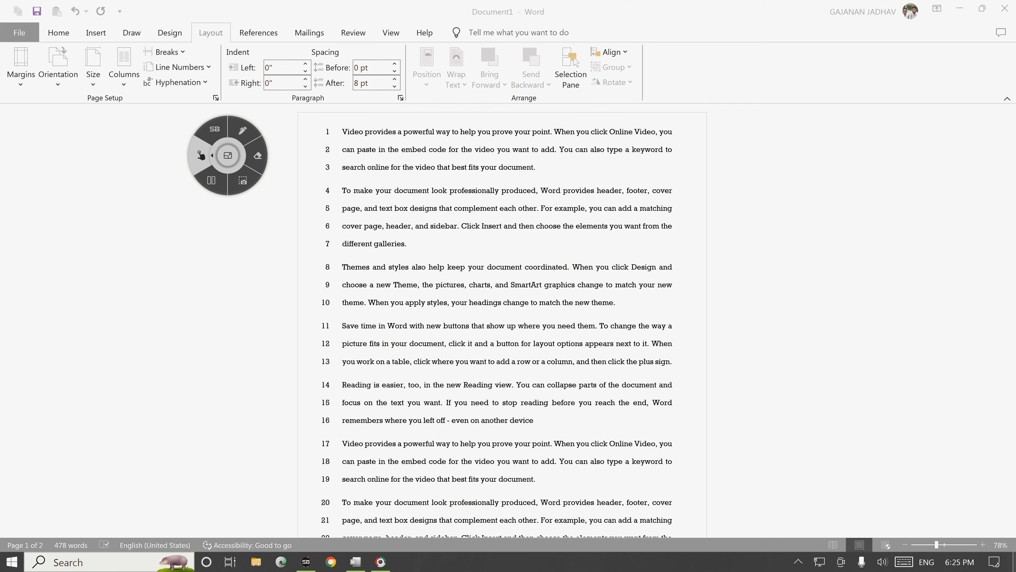
# Step: Underline page 1's last line and trace down page 2's line numbers with the pen, and clear the ink
pyautogui.scroll(-9, 502, 320)
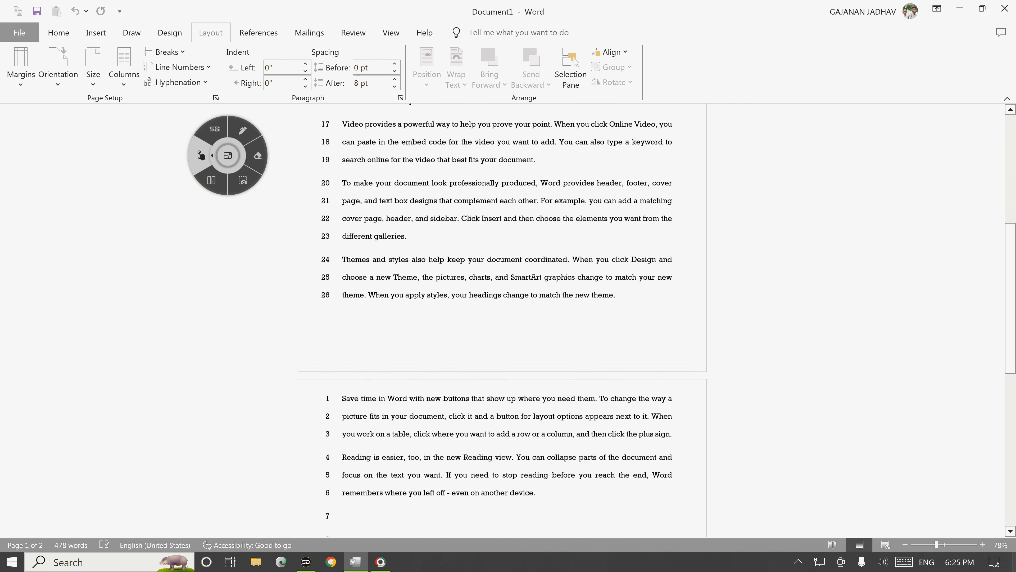
pyautogui.click(243, 130)
pyautogui.moveTo(319, 185); pyautogui.dragTo(476, 193)
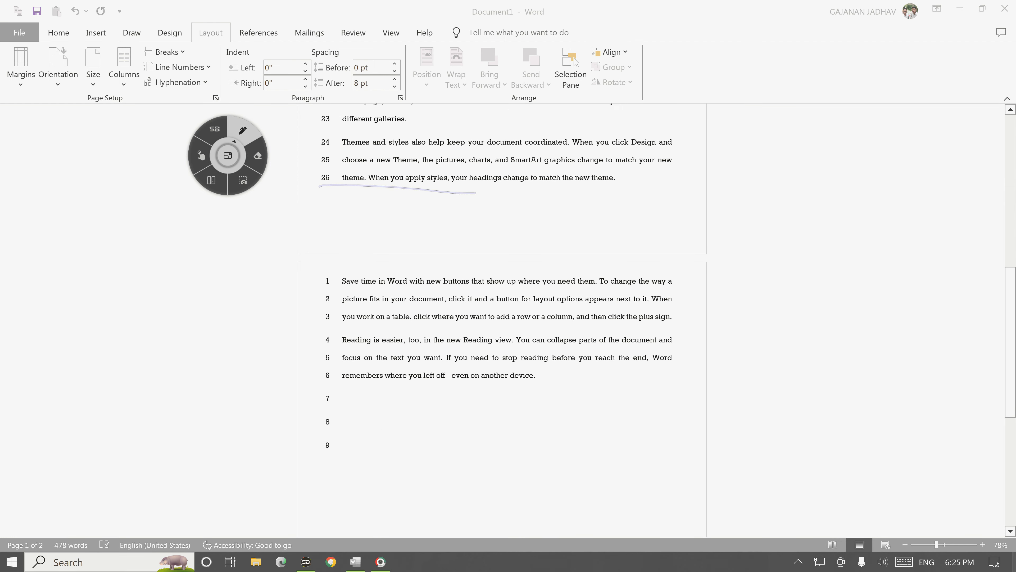
pyautogui.moveTo(321, 269)
pyautogui.mouseDown()
pyautogui.moveTo(328, 436)
pyautogui.moveTo(335, 330)
pyautogui.moveTo(346, 486)
pyautogui.mouseUp()
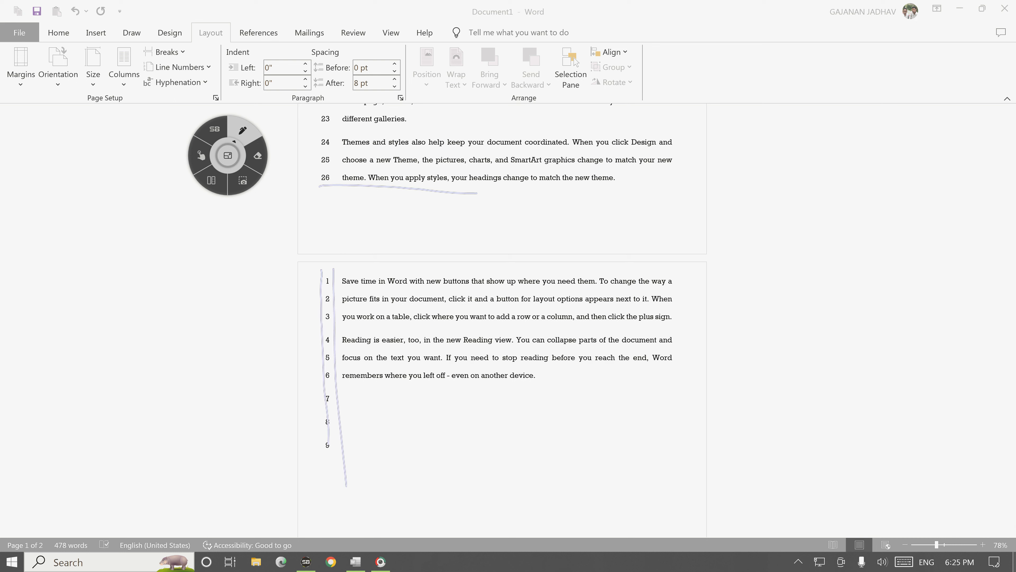
pyautogui.click(201, 156)
# Step: Circle the Line Numbers command and the Hyphenation command with the pen, clearing the ink after each
pyautogui.click(243, 131)
pyautogui.moveTo(219, 70)
pyautogui.mouseDown()
pyautogui.moveTo(154, 76)
pyautogui.moveTo(220, 67)
pyautogui.mouseUp()
pyautogui.click(201, 156)
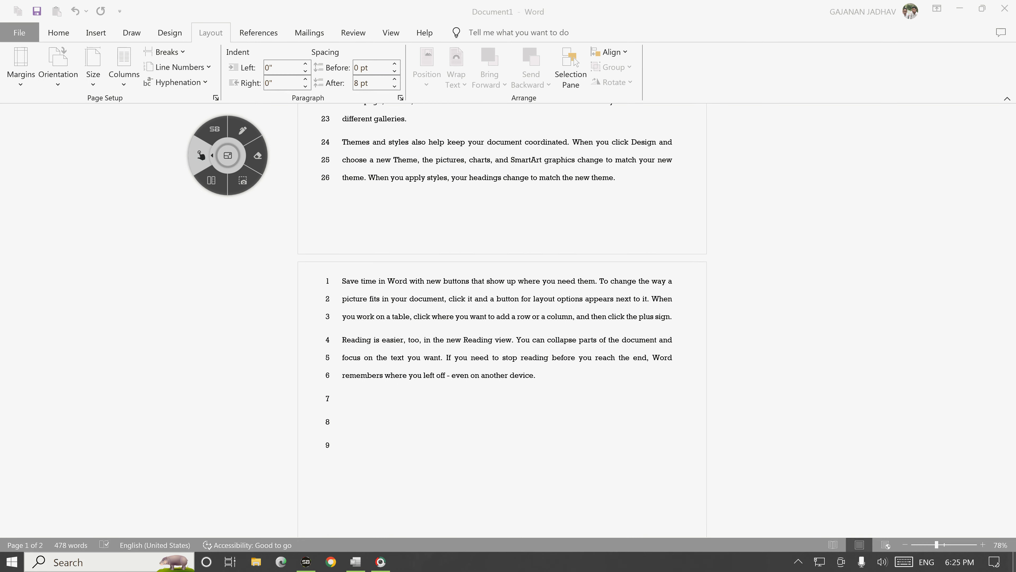
pyautogui.click(242, 131)
pyautogui.moveTo(187, 74)
pyautogui.mouseDown()
pyautogui.moveTo(136, 82)
pyautogui.moveTo(213, 77)
pyautogui.mouseUp()
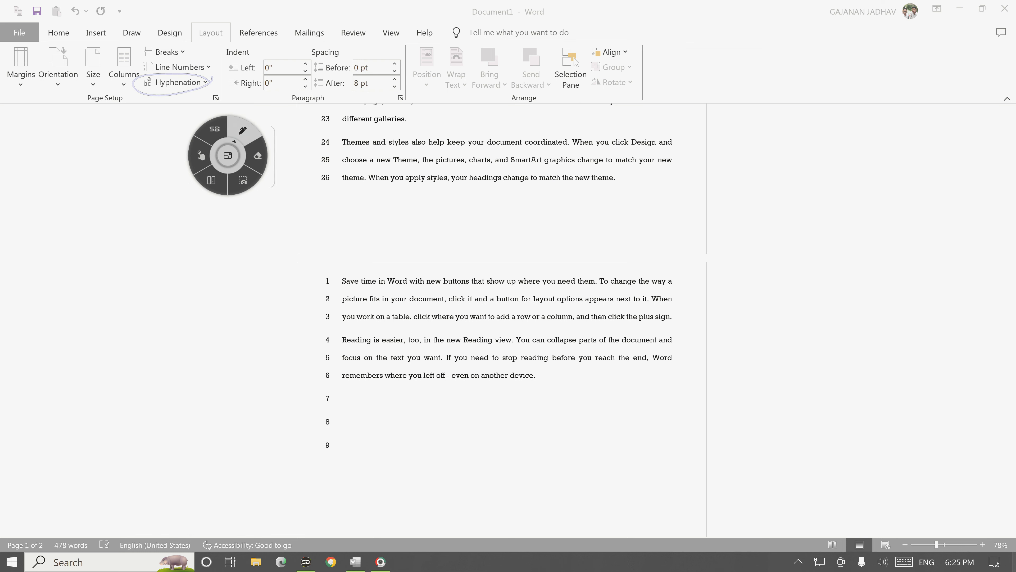
pyautogui.click(201, 155)
# Step: Underline the text lines on page 2, handwrite "doc-" and "ment" across the last line break, and clear the ink
pyautogui.click(237, 136)
pyautogui.moveTo(348, 287); pyautogui.dragTo(677, 288)
pyautogui.moveTo(361, 308); pyautogui.dragTo(676, 300)
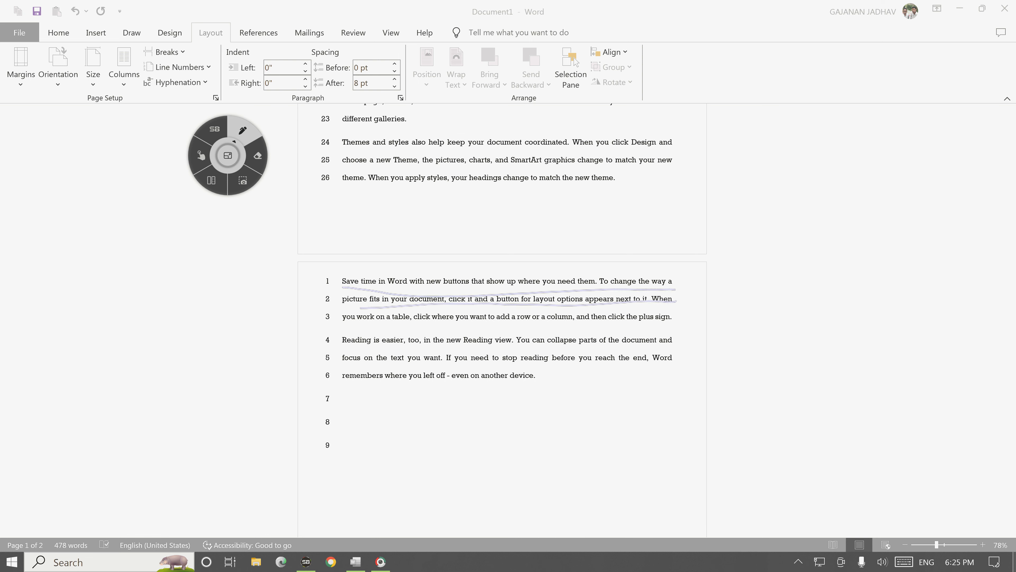
pyautogui.moveTo(375, 329); pyautogui.dragTo(656, 319)
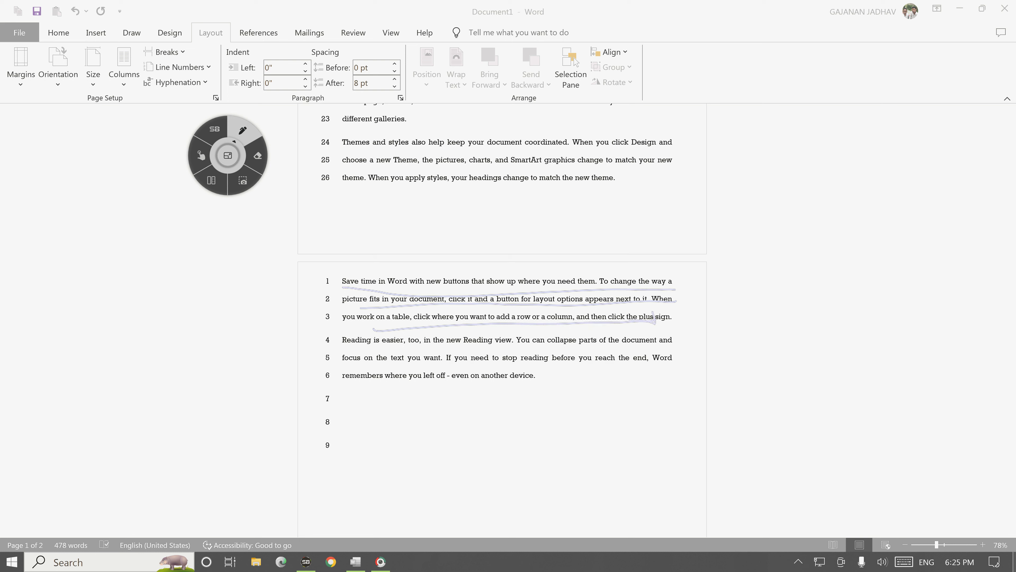
pyautogui.moveTo(344, 348)
pyautogui.mouseDown()
pyautogui.moveTo(587, 355)
pyautogui.moveTo(697, 343)
pyautogui.mouseUp()
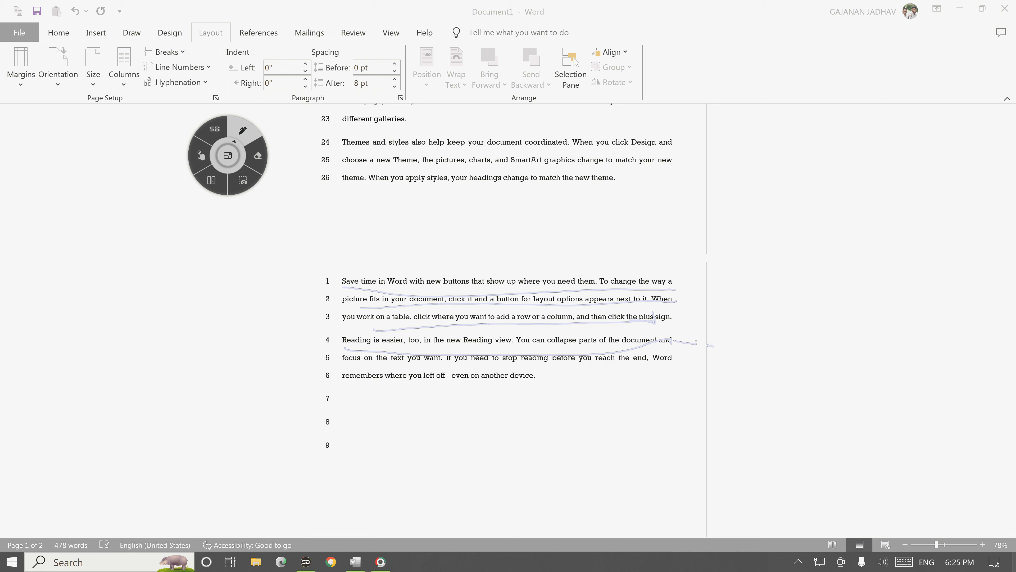
pyautogui.moveTo(352, 366); pyautogui.dragTo(421, 361)
pyautogui.moveTo(534, 376); pyautogui.dragTo(699, 380)
pyautogui.moveTo(344, 399)
pyautogui.mouseDown()
pyautogui.moveTo(374, 402)
pyautogui.moveTo(400, 386)
pyautogui.mouseUp()
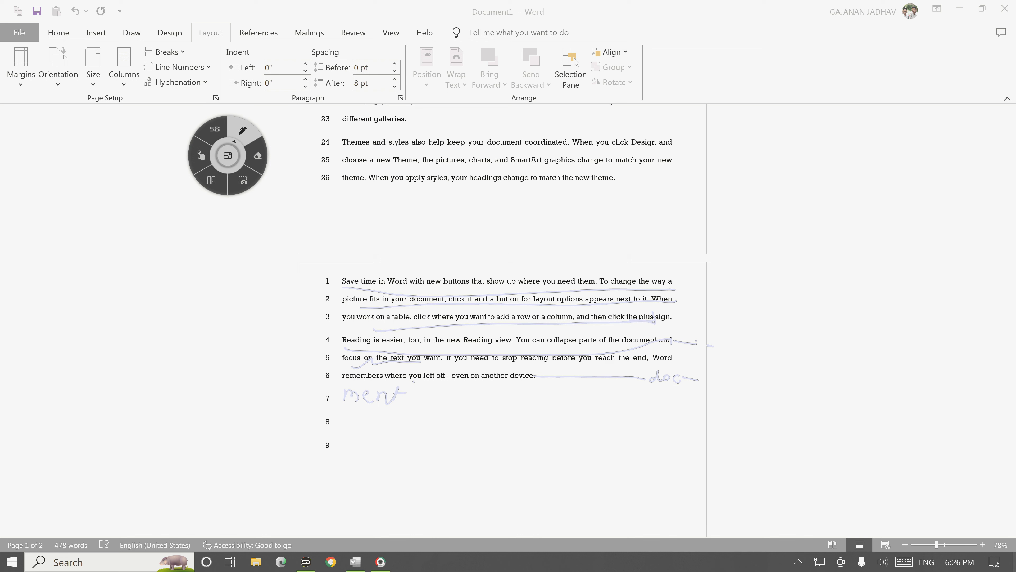
pyautogui.click(201, 156)
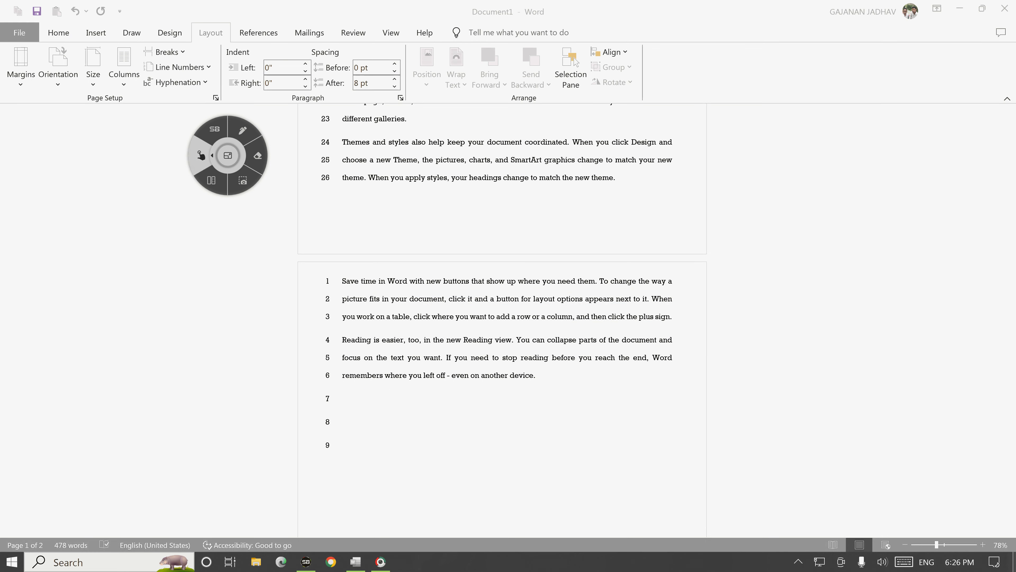
# Step: Set the document's hyphenation to Automatic
pyautogui.click(177, 82)
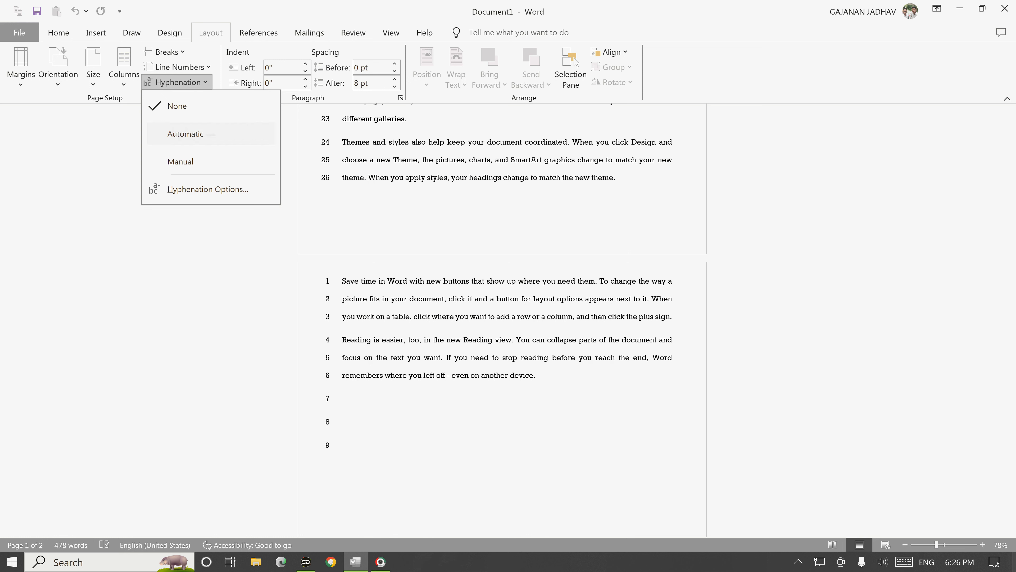
pyautogui.click(185, 134)
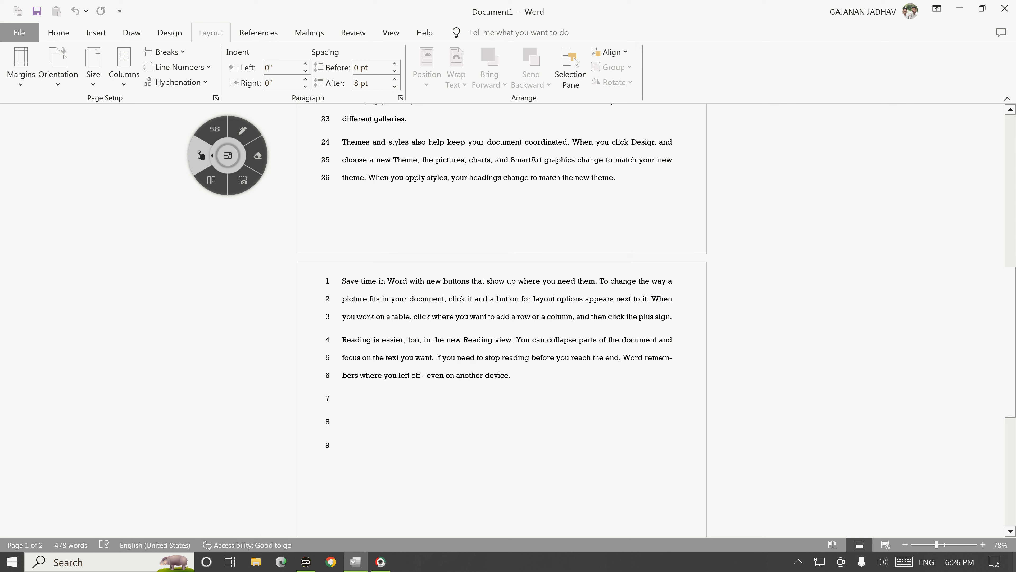
pyautogui.scroll(-2, 529, 258)
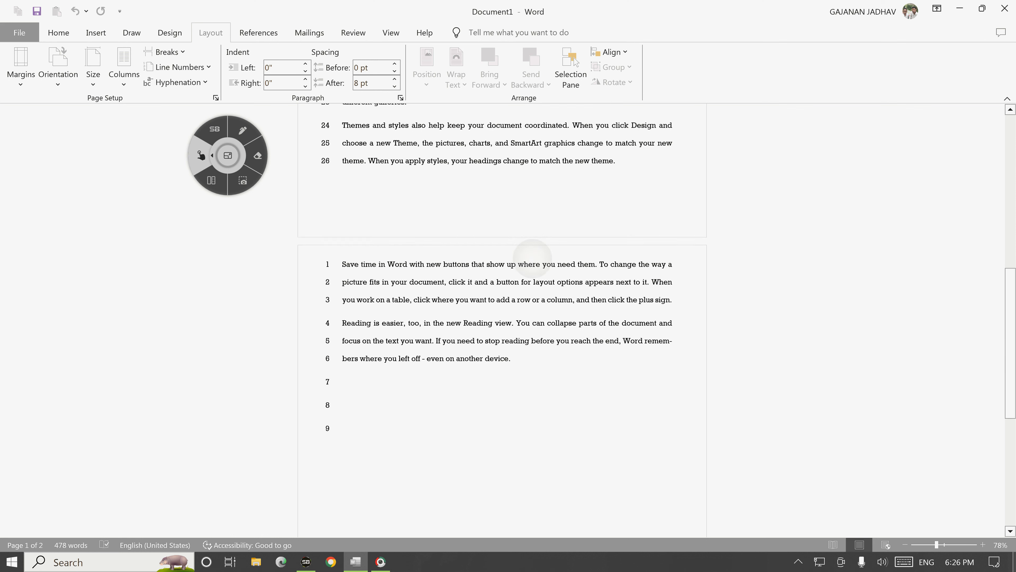
# Step: Underline both halves of "remem-bers" on page 2 with the pen, and clear the ink
pyautogui.click(242, 130)
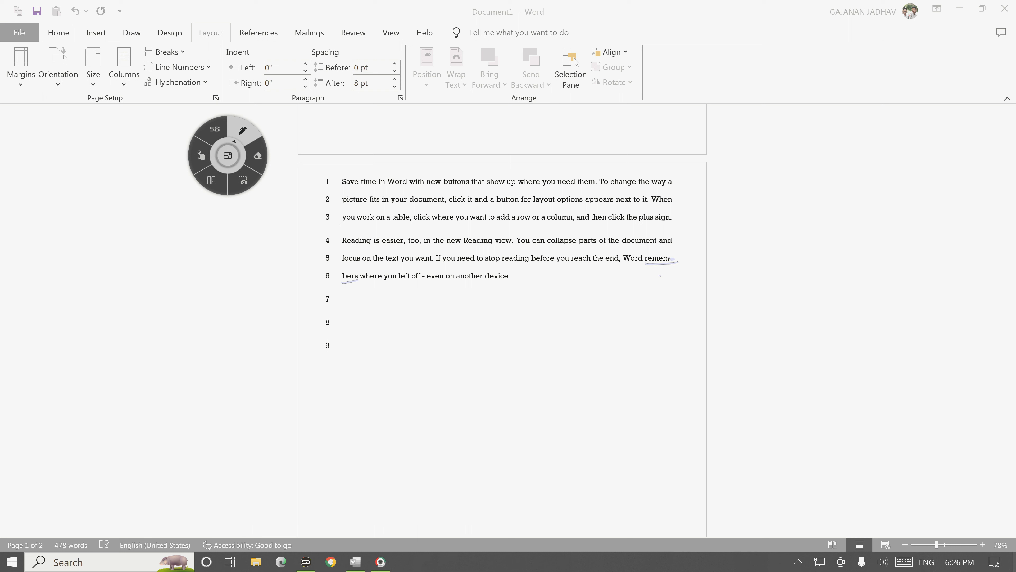
pyautogui.moveTo(355, 265)
pyautogui.mouseDown()
pyautogui.moveTo(338, 278)
pyautogui.moveTo(362, 271)
pyautogui.mouseUp()
pyautogui.click(201, 155)
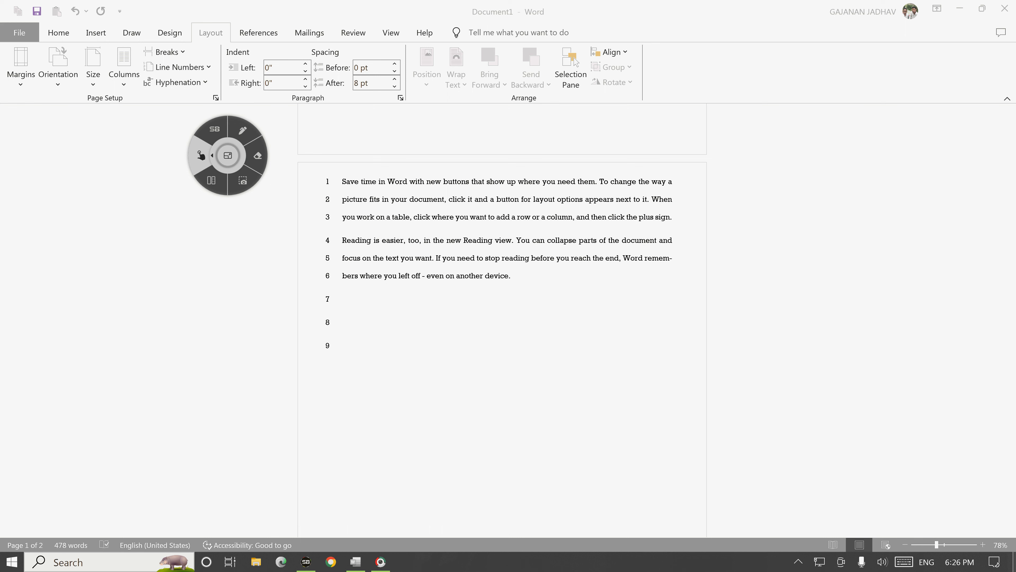
# Step: Set the document's hyphenation to None
pyautogui.click(178, 82)
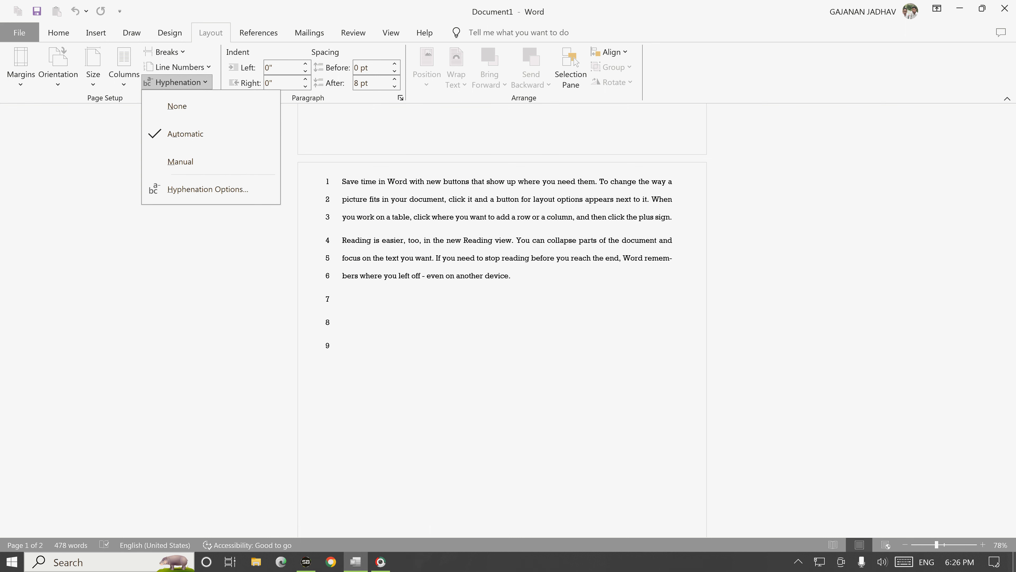
pyautogui.click(191, 106)
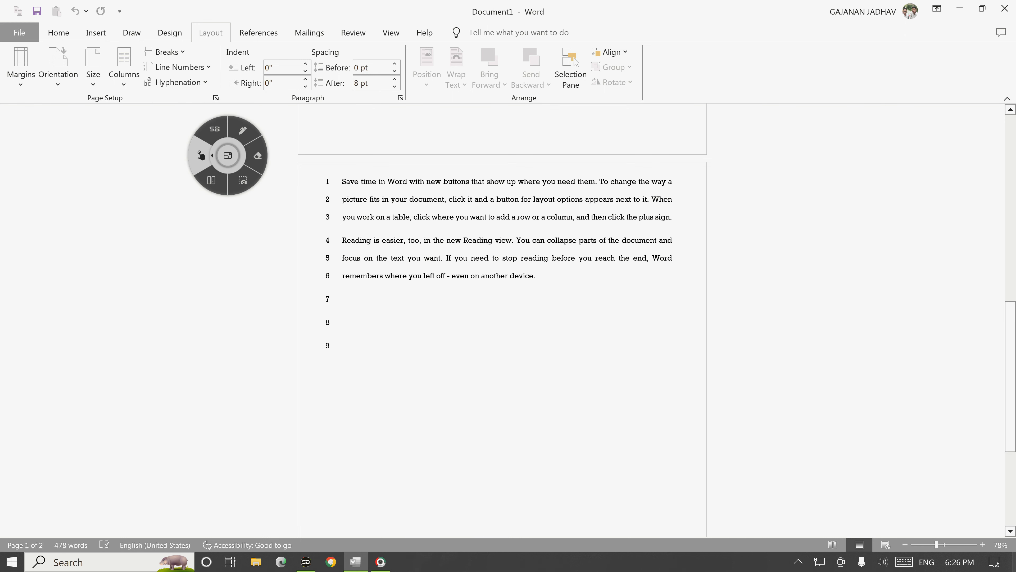
# Step: Circle "remembers" with an arrow to it from the end of line 5, circle the Hyphenation command, and clear the ink
pyautogui.click(242, 130)
pyautogui.moveTo(387, 278)
pyautogui.mouseDown()
pyautogui.moveTo(347, 263)
pyautogui.moveTo(357, 285)
pyautogui.mouseUp()
pyautogui.moveTo(677, 261)
pyautogui.mouseDown()
pyautogui.moveTo(664, 305)
pyautogui.moveTo(354, 288)
pyautogui.moveTo(347, 305)
pyautogui.mouseUp()
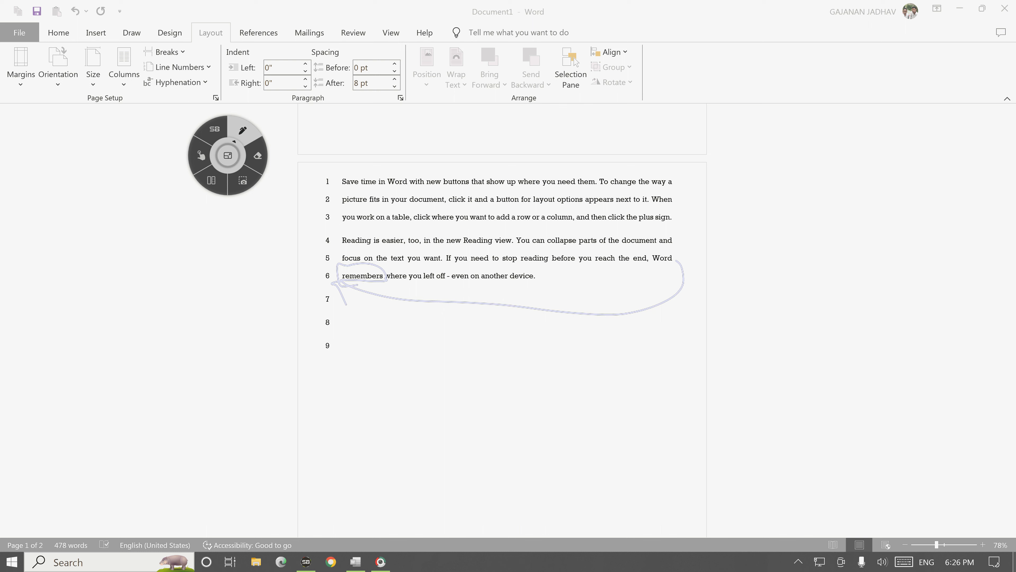
pyautogui.click(201, 155)
pyautogui.click(242, 130)
pyautogui.moveTo(196, 79)
pyautogui.mouseDown()
pyautogui.moveTo(148, 78)
pyautogui.moveTo(212, 86)
pyautogui.mouseUp()
pyautogui.click(201, 156)
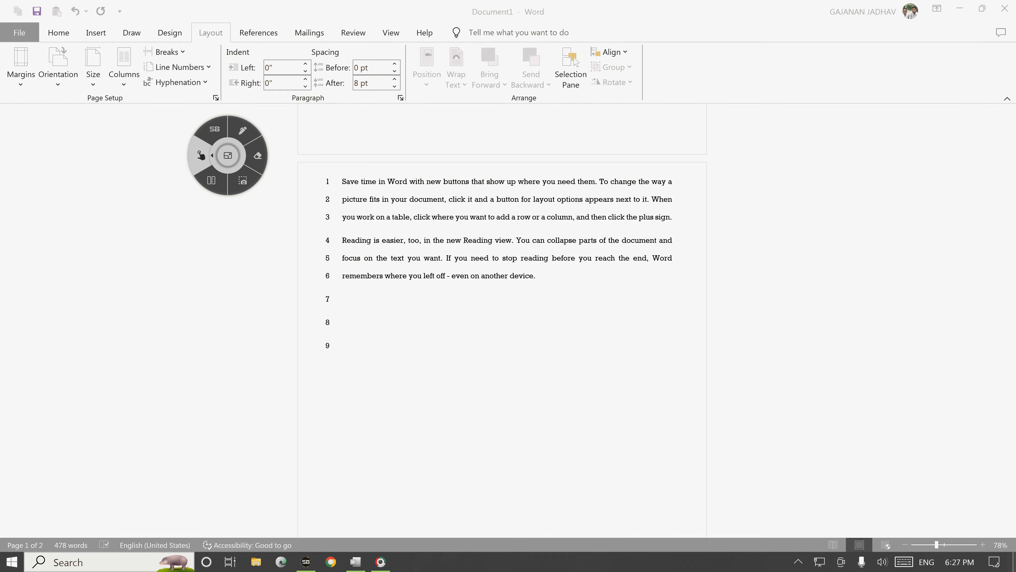
# Step: Remove the line numbers from the document by setting line numbering to None
pyautogui.scroll(10, 407, 252)
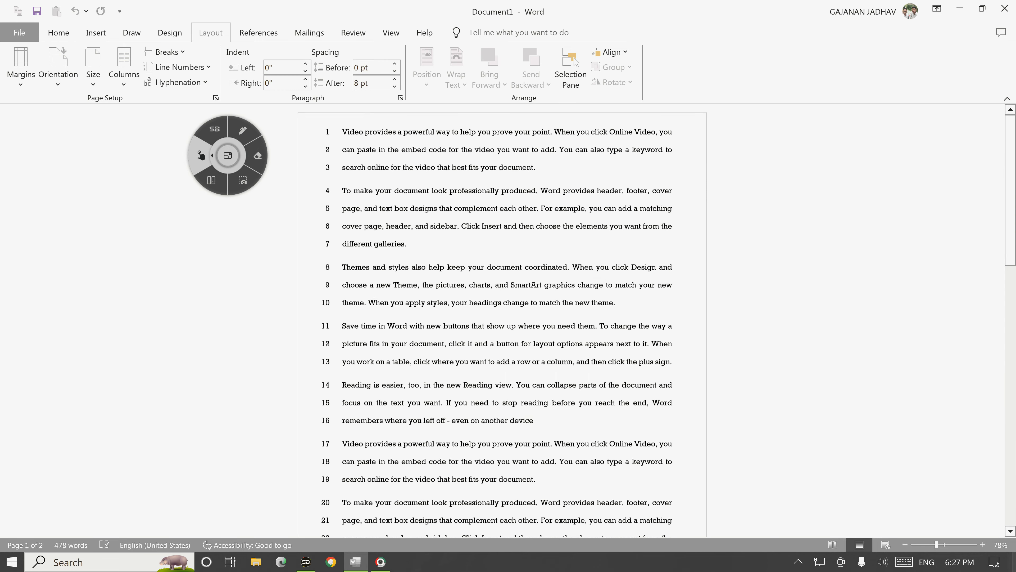
pyautogui.click(180, 67)
pyautogui.click(178, 91)
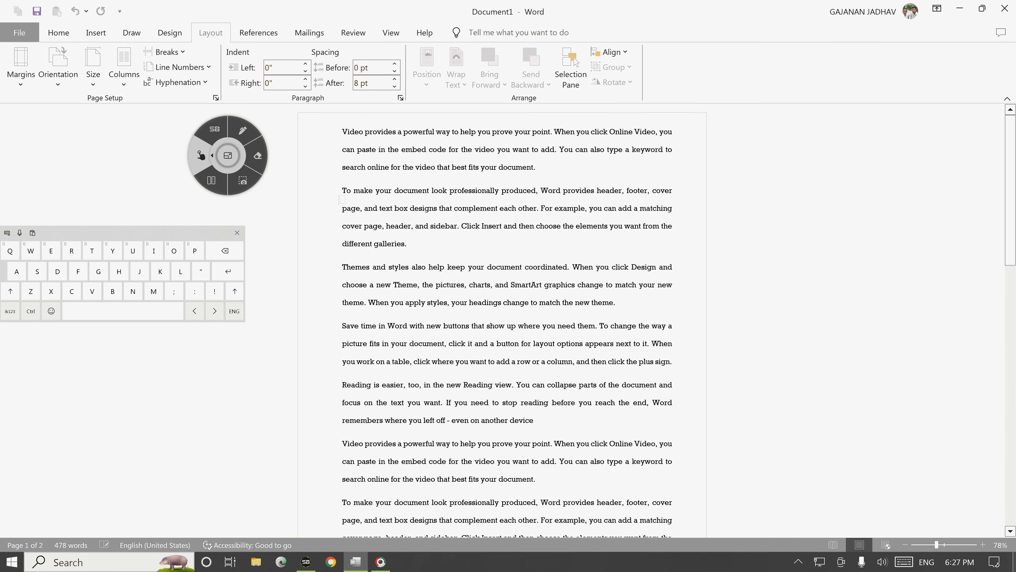
# Step: Outline the second paragraph on page 1 with the pen, and clear the ink
pyautogui.click(243, 130)
pyautogui.moveTo(368, 181)
pyautogui.mouseDown()
pyautogui.moveTo(332, 188)
pyautogui.moveTo(412, 249)
pyautogui.moveTo(511, 253)
pyautogui.mouseUp()
pyautogui.moveTo(608, 176)
pyautogui.mouseDown()
pyautogui.moveTo(687, 188)
pyautogui.moveTo(619, 244)
pyautogui.mouseUp()
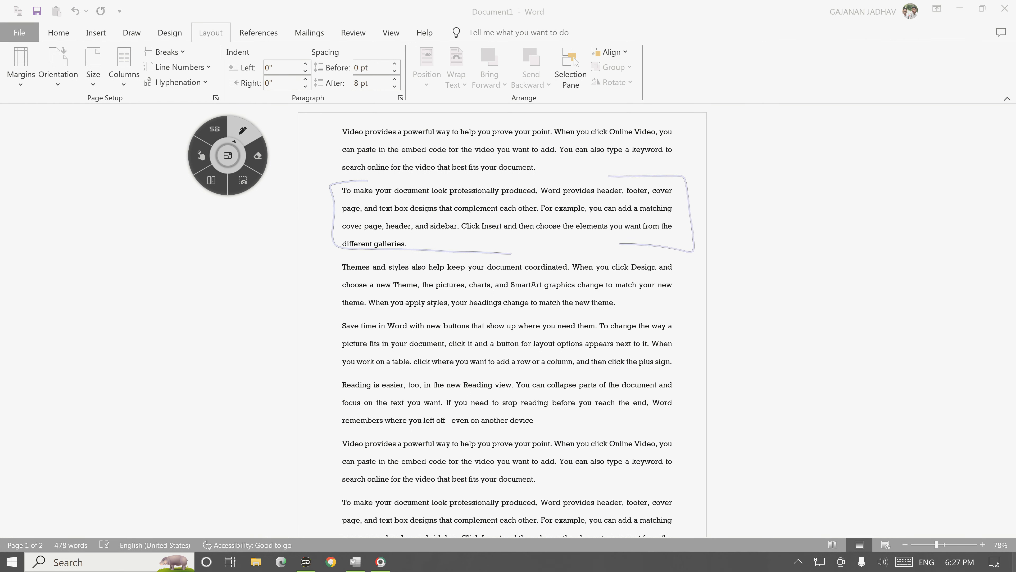
pyautogui.click(201, 155)
# Step: Place the cursor at the start of the second paragraph, circle the Left and Right indent settings with the pen, and clear the ink
pyautogui.click(343, 191)
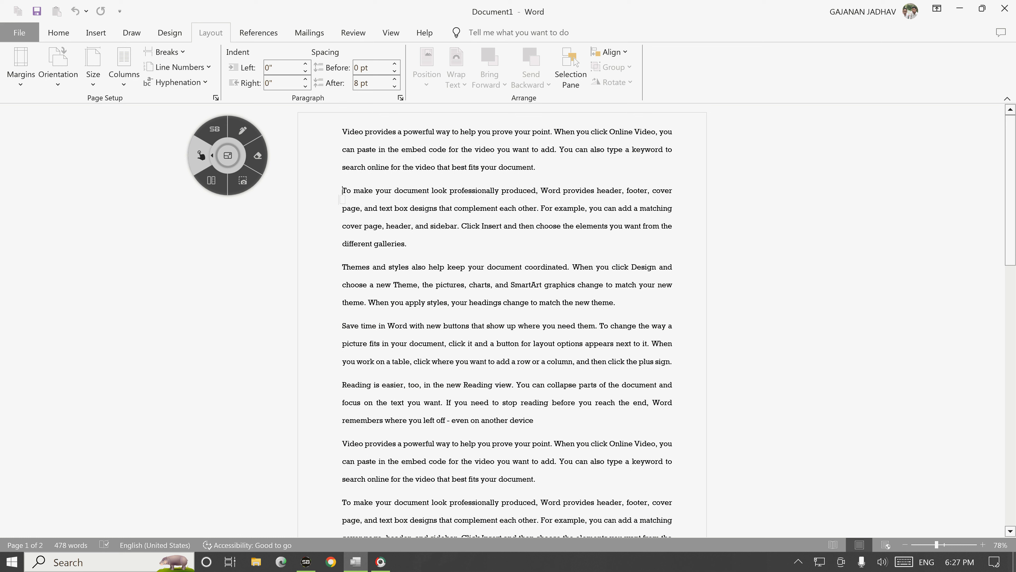
pyautogui.click(243, 130)
pyautogui.moveTo(303, 59)
pyautogui.mouseDown()
pyautogui.moveTo(241, 55)
pyautogui.moveTo(316, 73)
pyautogui.moveTo(267, 51)
pyautogui.mouseUp()
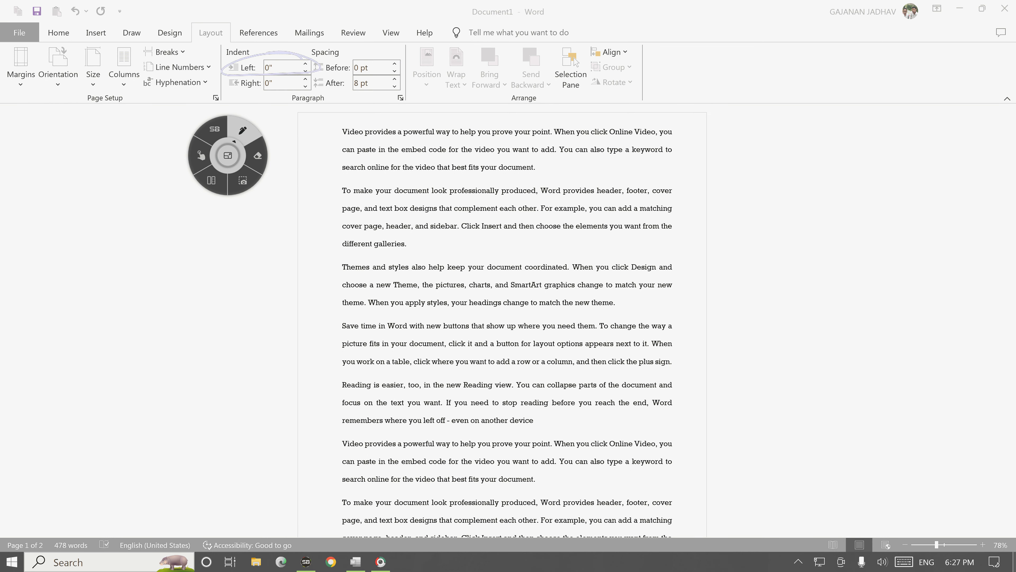
pyautogui.moveTo(309, 81)
pyautogui.mouseDown()
pyautogui.moveTo(246, 97)
pyautogui.moveTo(303, 76)
pyautogui.mouseUp()
pyautogui.click(201, 155)
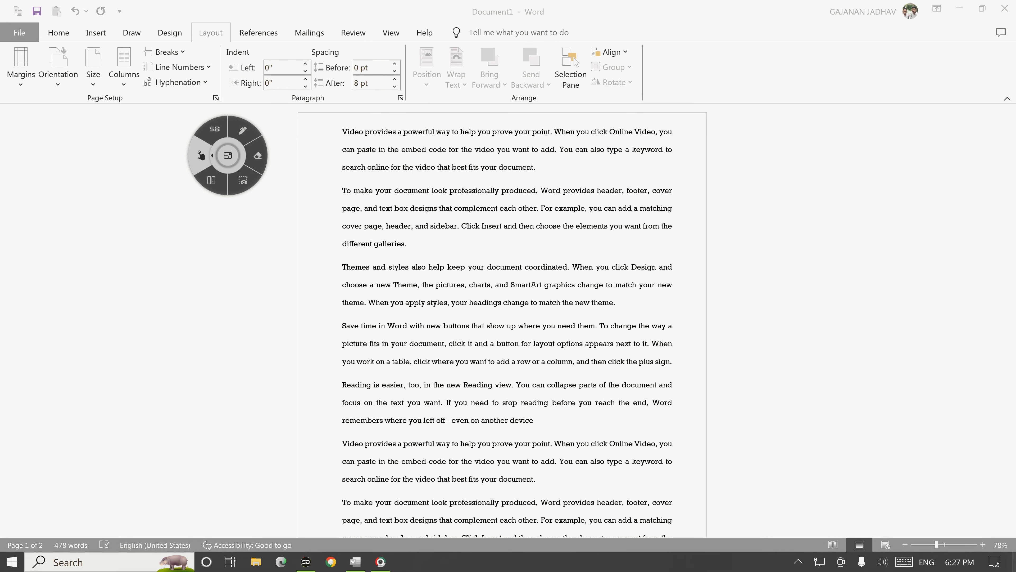
# Step: Set the second paragraph's left indent to 1"
pyautogui.click(305, 63)
pyautogui.click(305, 63)
pyautogui.click(305, 64)
pyautogui.click(304, 63)
pyautogui.click(305, 63)
pyautogui.click(305, 63)
pyautogui.click(305, 63)
pyautogui.click(305, 63)
pyautogui.click(304, 63)
pyautogui.click(305, 63)
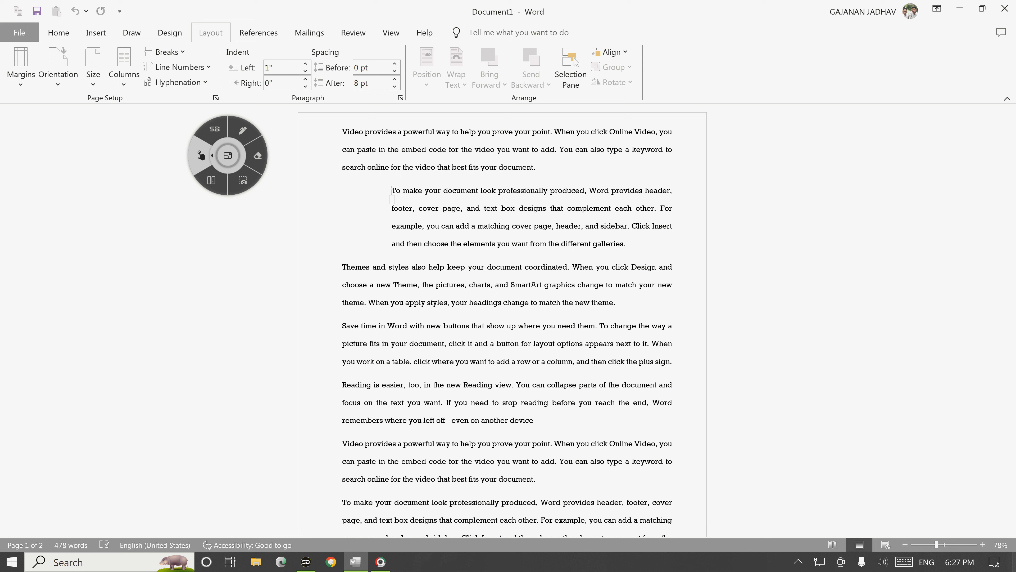
# Step: Mark the second paragraph's left indent gap and circle the Right indent label with the pen, clearing the ink after each
pyautogui.click(243, 130)
pyautogui.moveTo(347, 220)
pyautogui.mouseDown()
pyautogui.moveTo(385, 220)
pyautogui.moveTo(352, 227)
pyautogui.mouseUp()
pyautogui.click(201, 156)
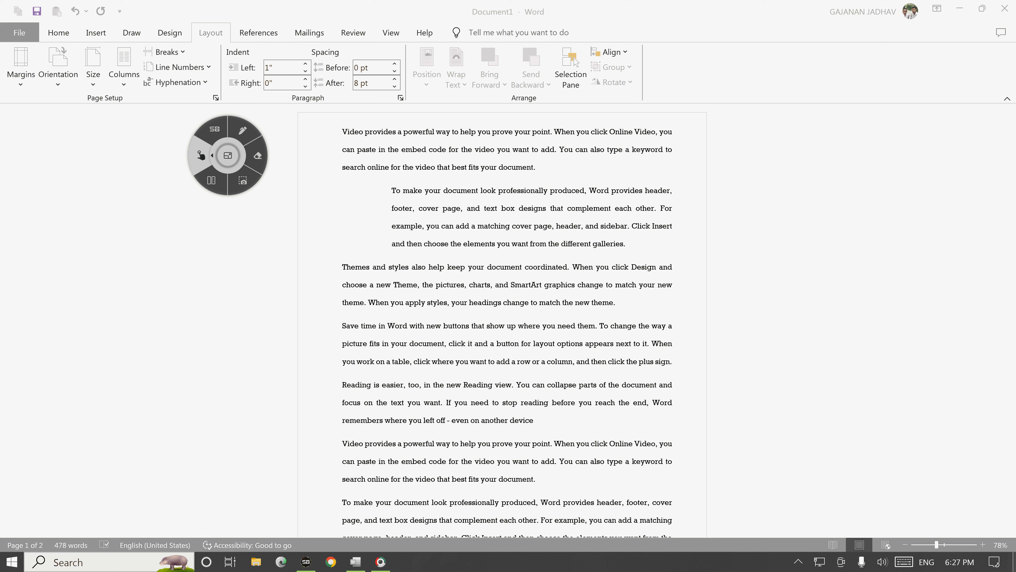
pyautogui.click(243, 130)
pyautogui.moveTo(260, 78); pyautogui.dragTo(255, 92)
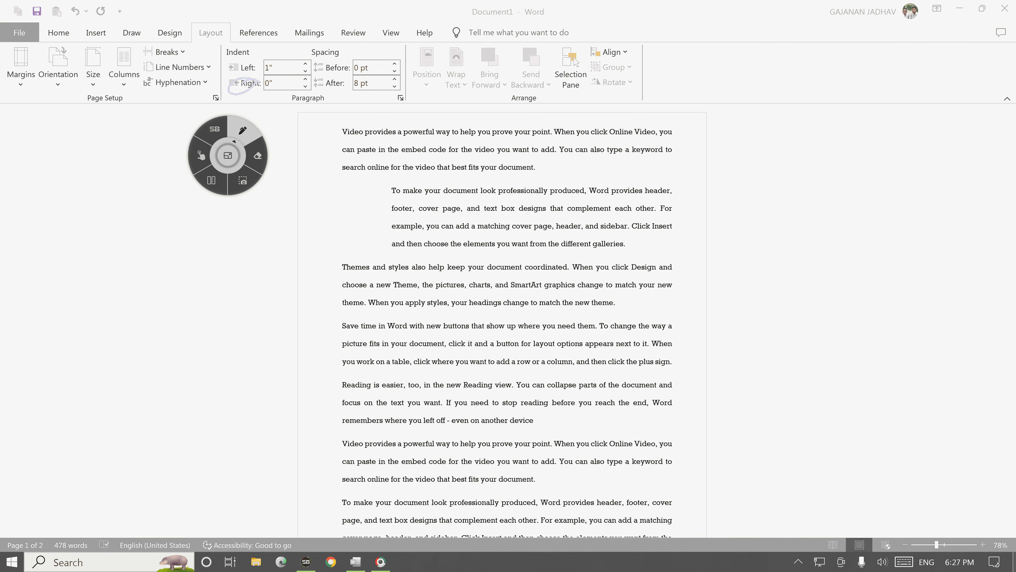
pyautogui.click(200, 155)
# Step: Set the second paragraph's right indent to 1"
pyautogui.click(305, 79)
pyautogui.click(305, 79)
pyautogui.click(306, 79)
pyautogui.click(306, 79)
pyautogui.click(305, 79)
pyautogui.click(306, 79)
pyautogui.click(306, 79)
pyautogui.click(306, 79)
pyautogui.click(306, 79)
pyautogui.click(305, 79)
# Step: Draw a double arrow across the right indent gap, circle the Indent and Spacing settings with the pen, and clear the ink
pyautogui.click(243, 130)
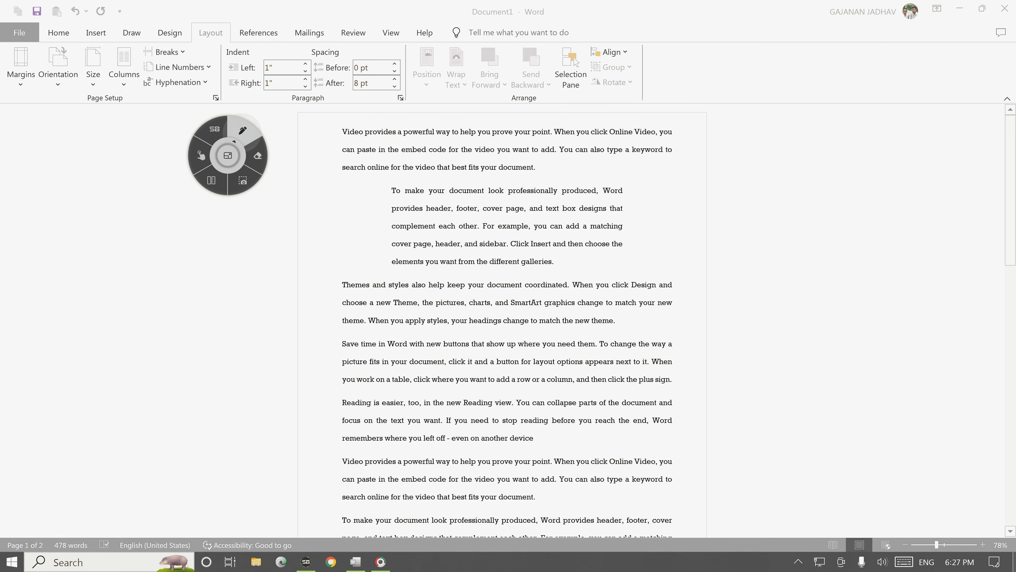
pyautogui.moveTo(634, 220)
pyautogui.mouseDown()
pyautogui.moveTo(686, 220)
pyautogui.moveTo(642, 232)
pyautogui.mouseUp()
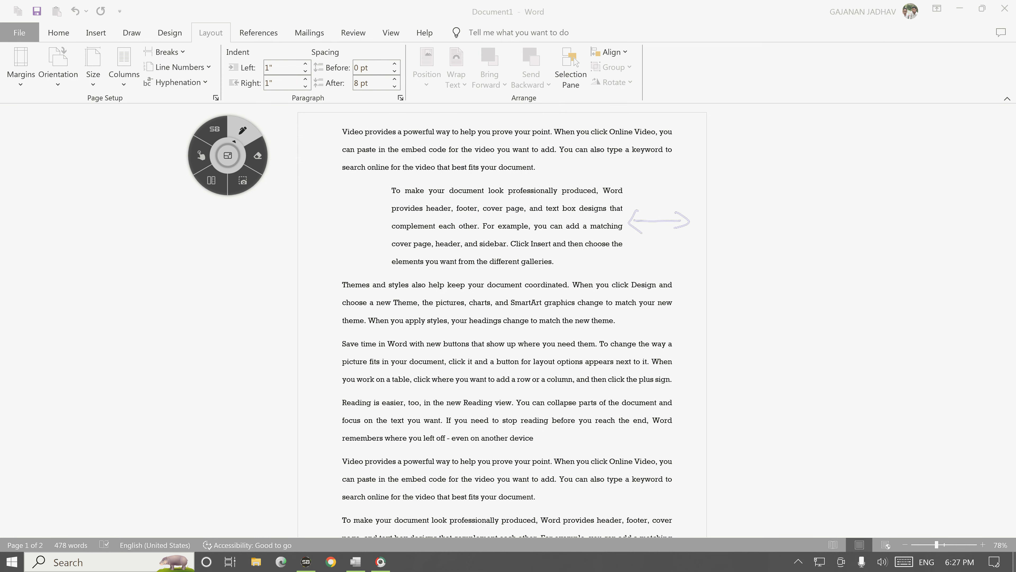
pyautogui.moveTo(262, 56)
pyautogui.mouseDown()
pyautogui.moveTo(231, 82)
pyautogui.moveTo(312, 68)
pyautogui.moveTo(265, 54)
pyautogui.mouseUp()
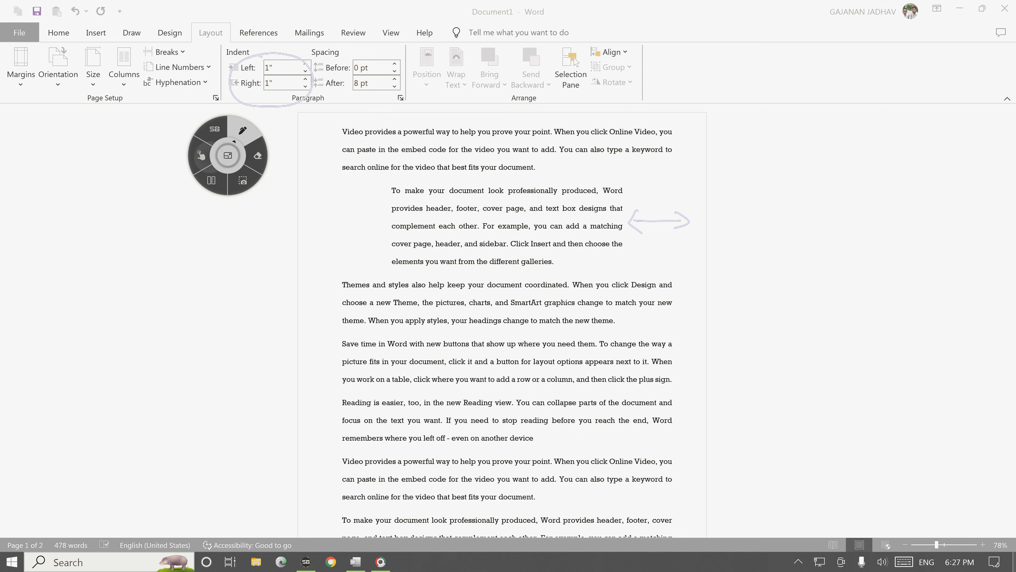
pyautogui.moveTo(313, 44)
pyautogui.mouseDown()
pyautogui.moveTo(314, 74)
pyautogui.moveTo(391, 96)
pyautogui.moveTo(319, 45)
pyautogui.mouseUp()
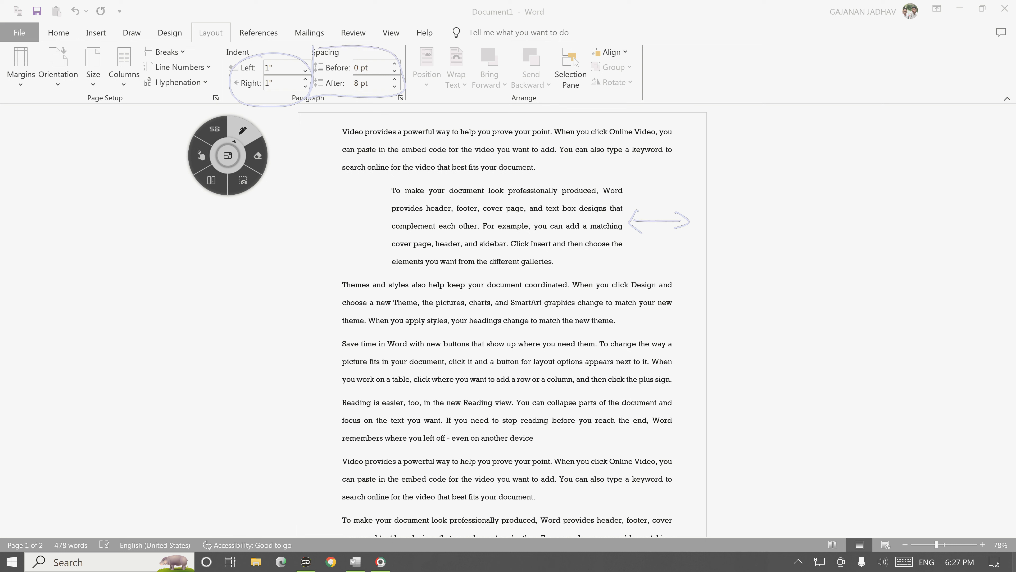
pyautogui.click(201, 156)
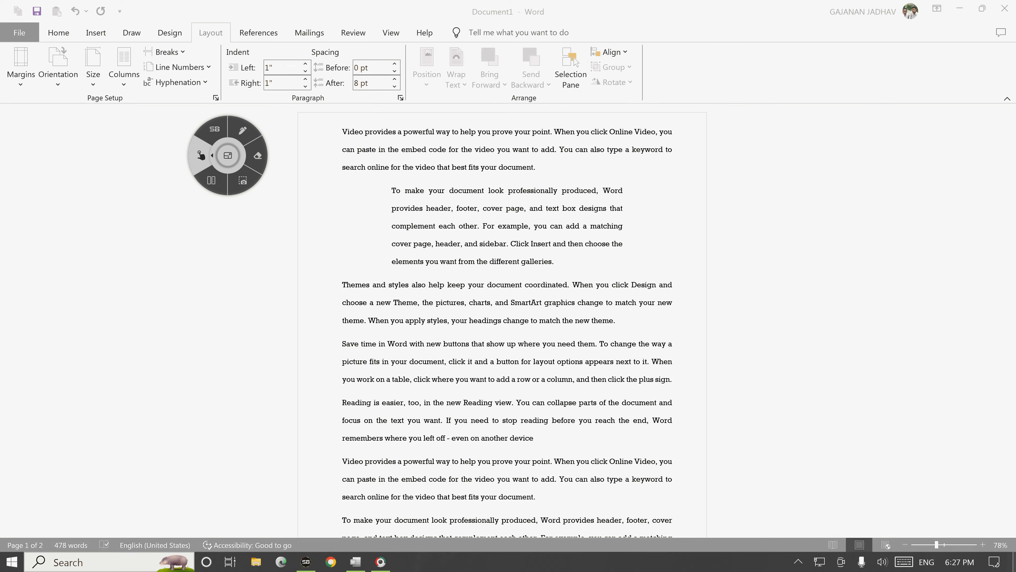
# Step: Mark the gaps above and below the second paragraph and the Before and After spacing settings with the pen, and clear the ink
pyautogui.click(243, 131)
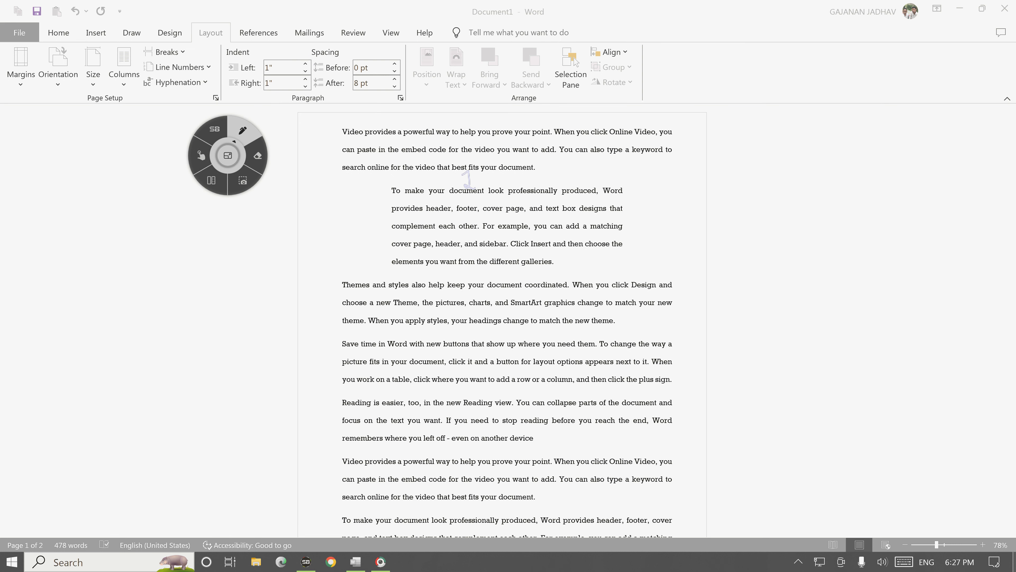
pyautogui.moveTo(468, 266); pyautogui.dragTo(468, 276)
pyautogui.moveTo(335, 71); pyautogui.dragTo(362, 52)
pyautogui.moveTo(492, 176); pyautogui.dragTo(547, 158)
pyautogui.moveTo(336, 87); pyautogui.dragTo(352, 77)
pyautogui.moveTo(483, 273); pyautogui.dragTo(517, 268)
pyautogui.click(201, 156)
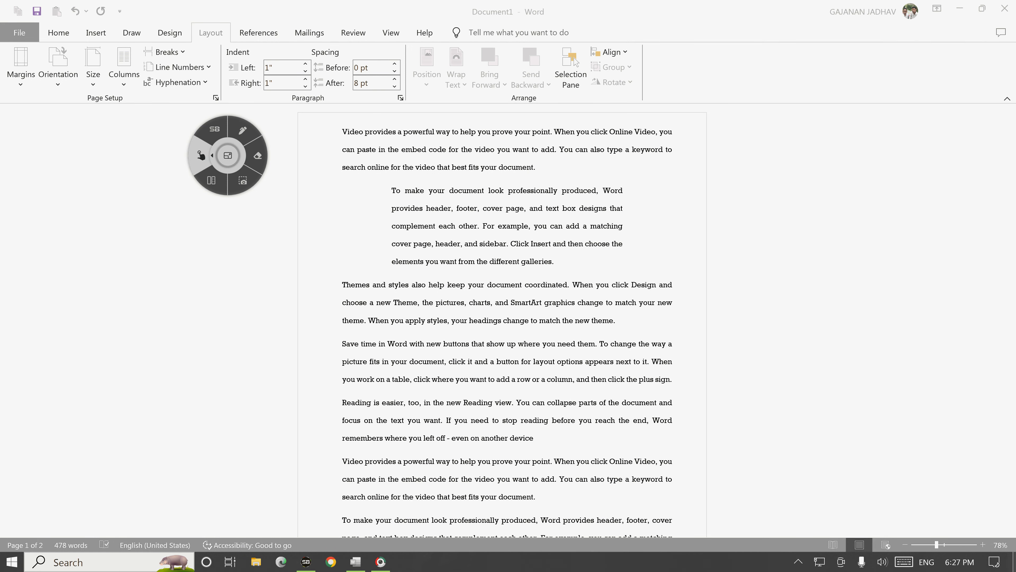
# Step: Set the second paragraph's spacing before to 48 pt
pyautogui.click(394, 63)
pyautogui.click(395, 63)
pyautogui.click(394, 63)
pyautogui.click(394, 63)
pyautogui.click(394, 63)
pyautogui.click(394, 64)
pyautogui.click(395, 64)
pyautogui.click(395, 63)
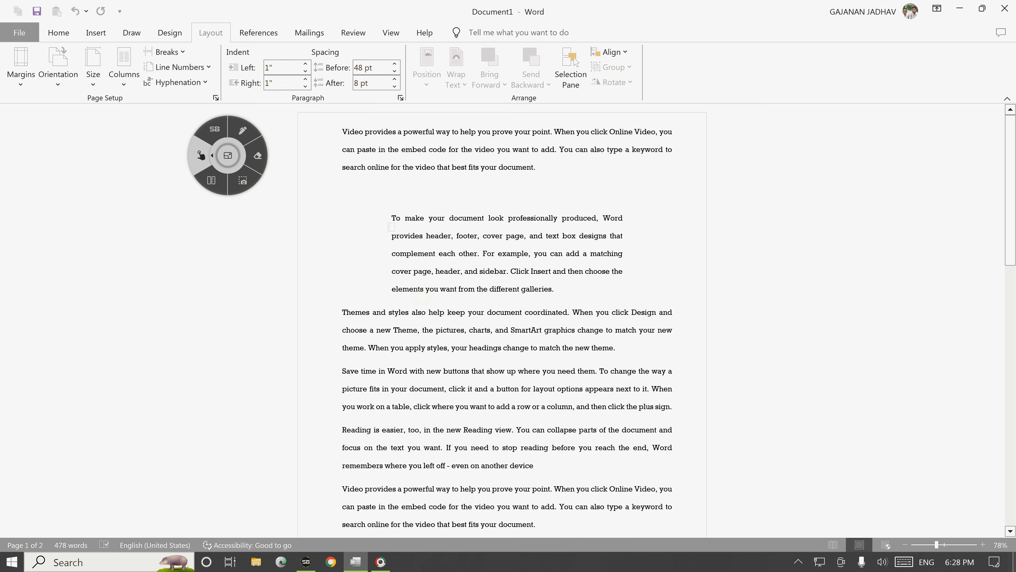
# Step: Increase the second paragraph's spacing after to 54 pt
pyautogui.click(395, 79)
pyautogui.click(395, 79)
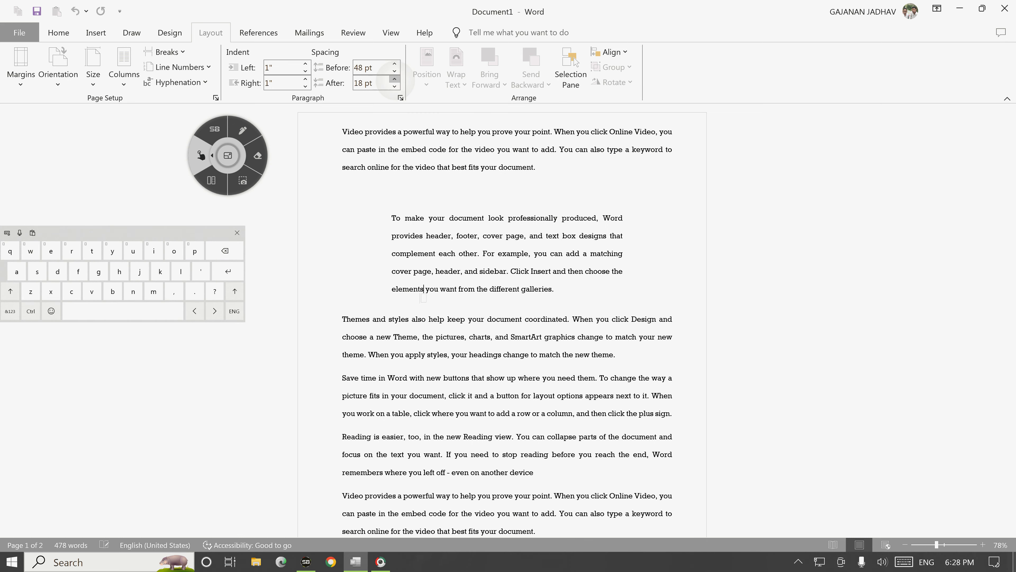
pyautogui.click(394, 78)
pyautogui.click(394, 79)
pyautogui.click(395, 79)
pyautogui.click(394, 79)
pyautogui.click(395, 79)
pyautogui.click(394, 79)
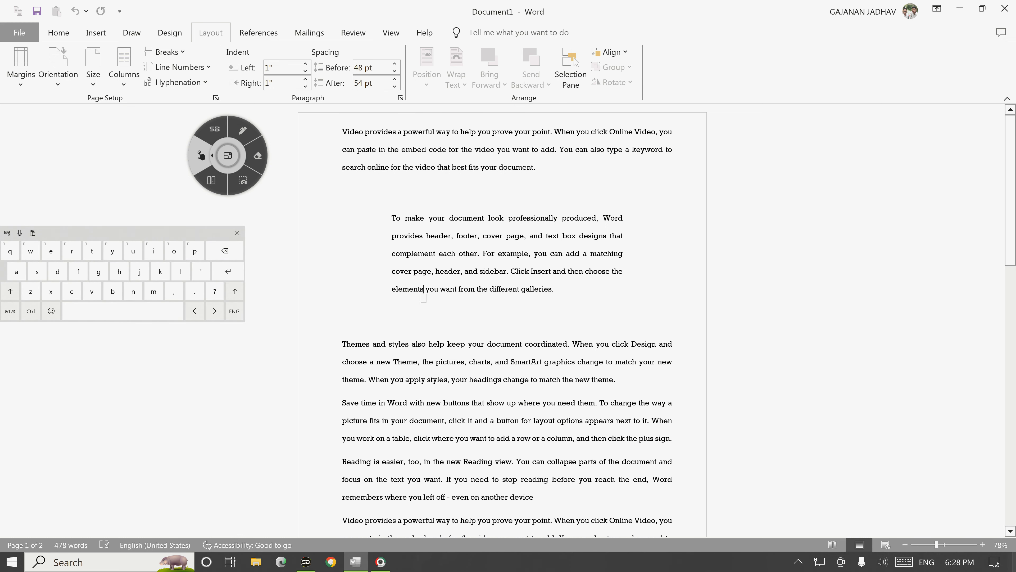
# Step: Reduce the second paragraph's spacing after to 30 pt
pyautogui.click(394, 86)
pyautogui.click(395, 86)
pyautogui.click(395, 87)
pyautogui.click(394, 86)
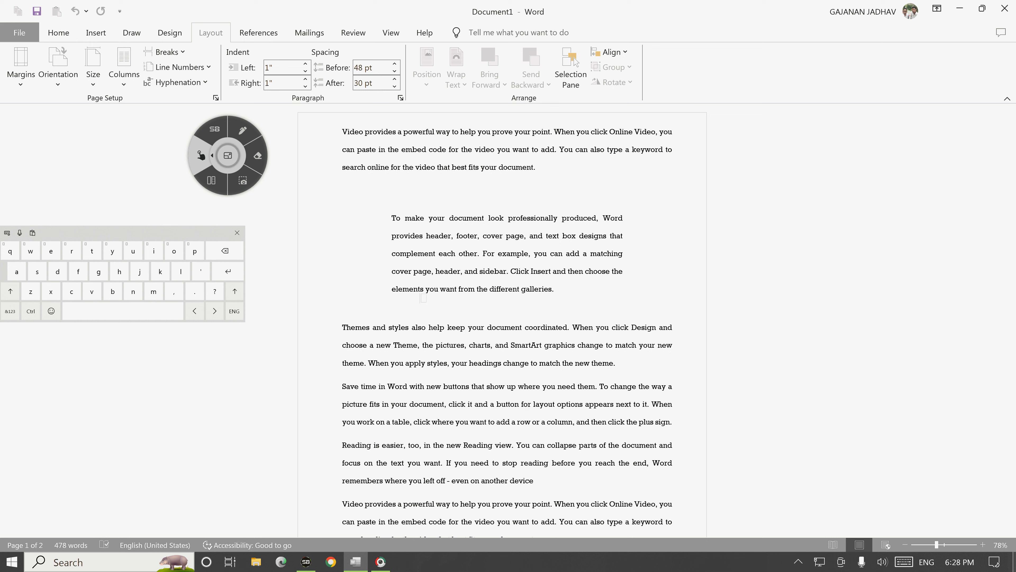
# Step: Underline the Arrange options and mark the Insert heading with the pen, clearing the ink after each
pyautogui.click(243, 131)
pyautogui.moveTo(417, 98); pyautogui.dragTo(546, 94)
pyautogui.moveTo(614, 61)
pyautogui.mouseDown()
pyautogui.moveTo(635, 48)
pyautogui.moveTo(639, 61)
pyautogui.moveTo(620, 89)
pyautogui.moveTo(640, 78)
pyautogui.mouseUp()
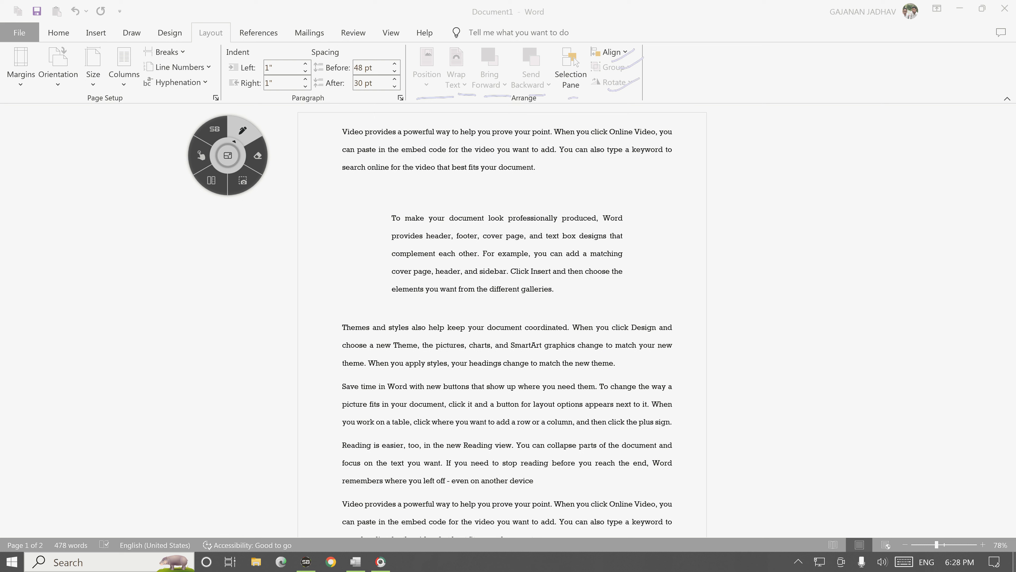
pyautogui.click(211, 155)
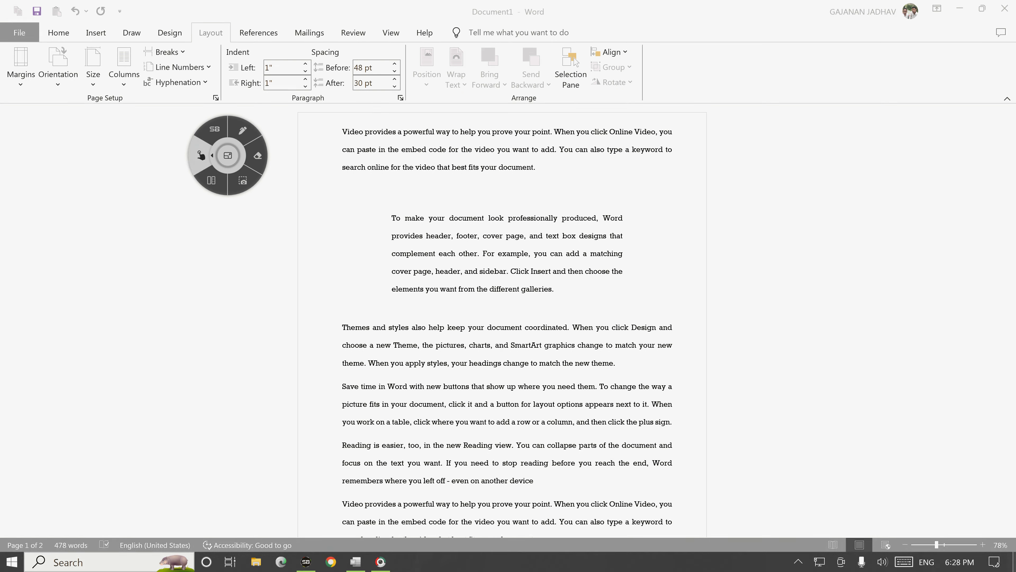
pyautogui.click(243, 130)
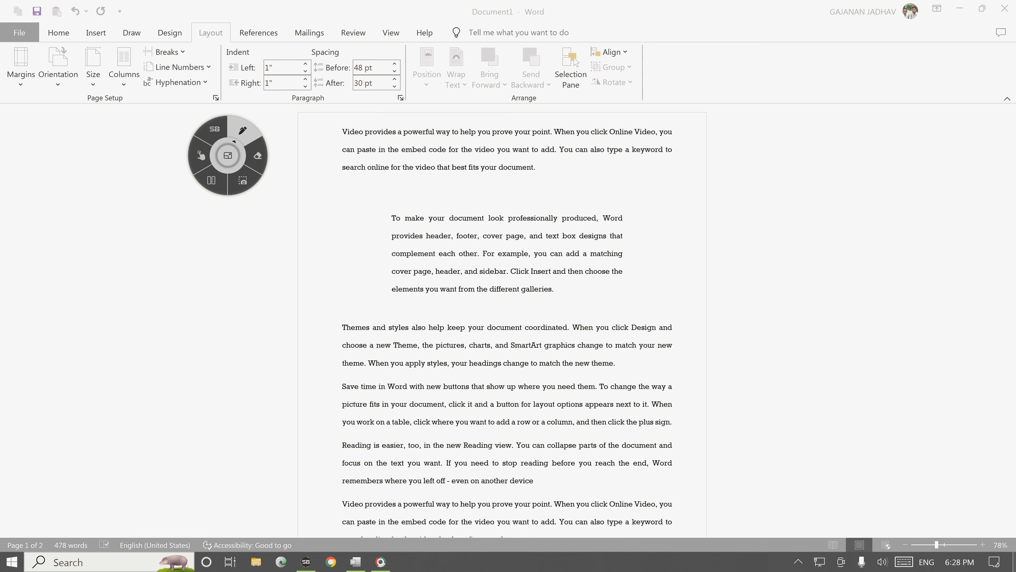
pyautogui.moveTo(100, 40); pyautogui.dragTo(99, 28)
pyautogui.click(201, 155)
# Step: Show the Insert commands, circle Pictures with the pen, and clear the ink
pyautogui.click(95, 32)
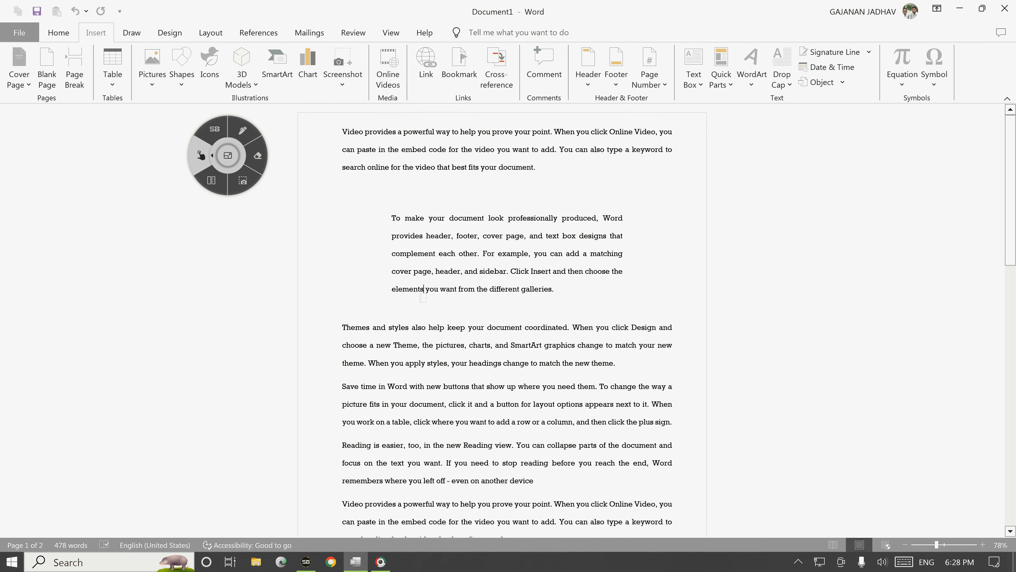
pyautogui.click(243, 130)
pyautogui.moveTo(154, 47); pyautogui.dragTo(158, 48)
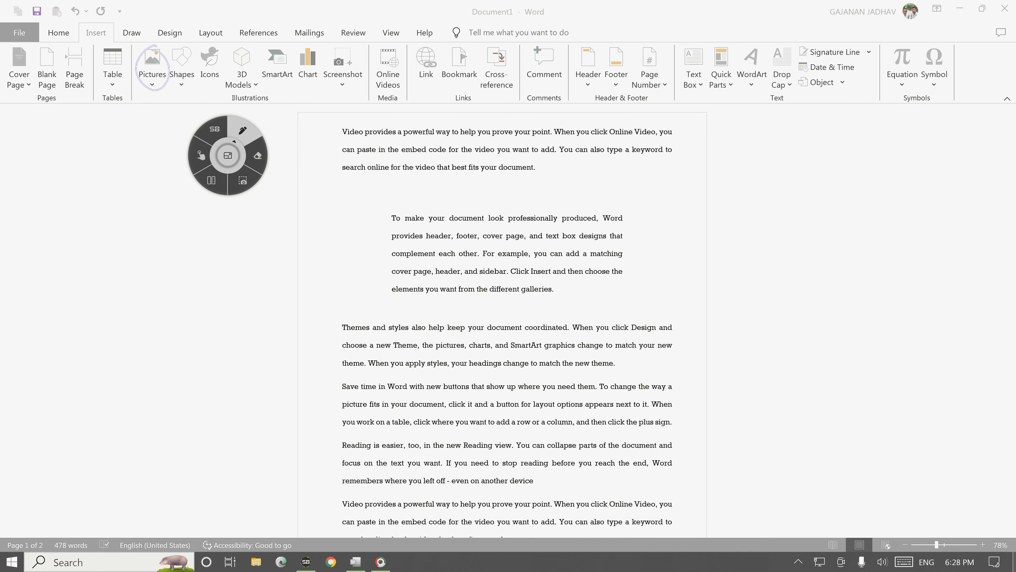
pyautogui.click(201, 155)
# Step: Insert the picture Screenshot (53) from this device after "elements" in the second paragraph
pyautogui.click(152, 66)
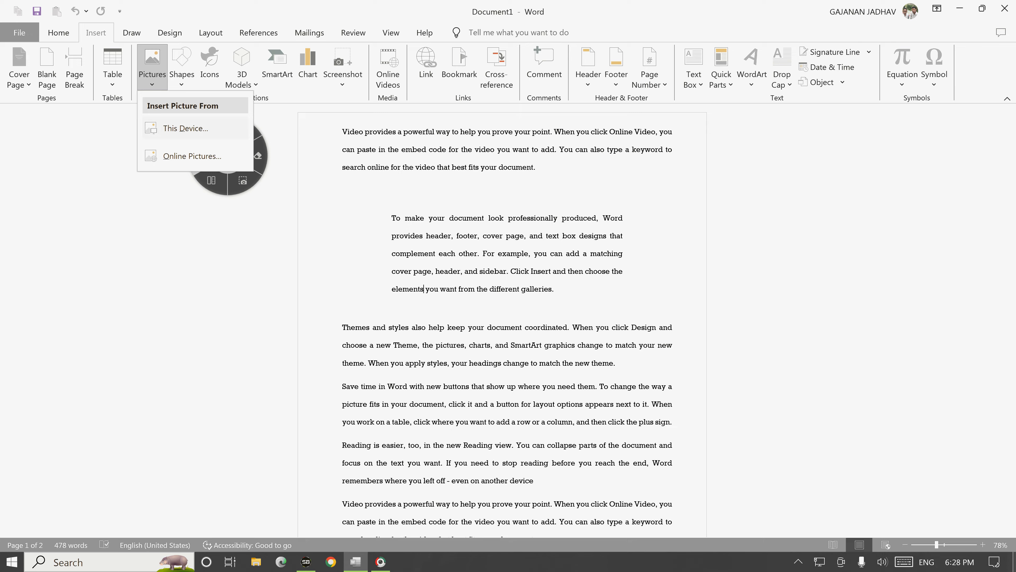
pyautogui.click(185, 128)
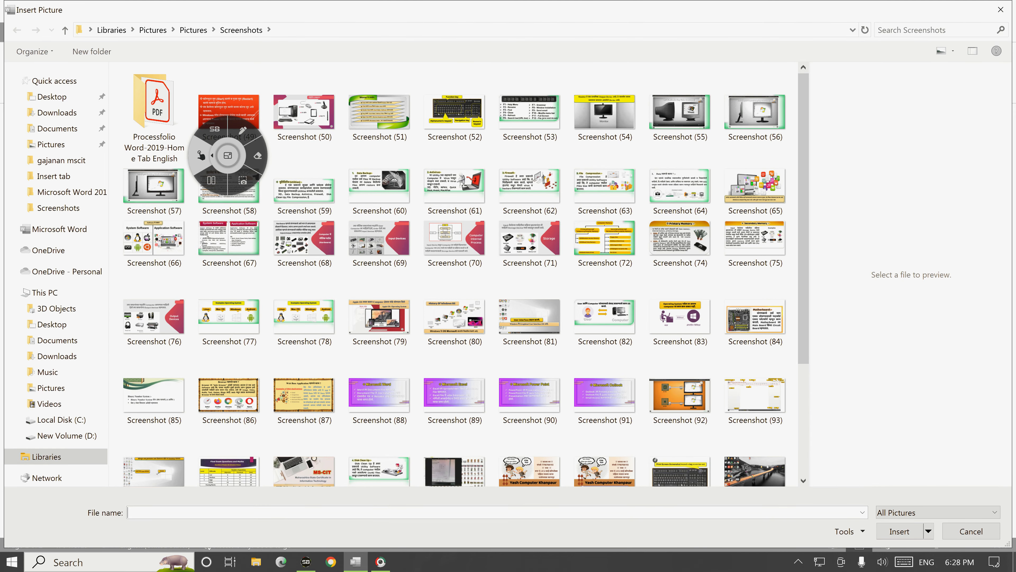
pyautogui.click(605, 396)
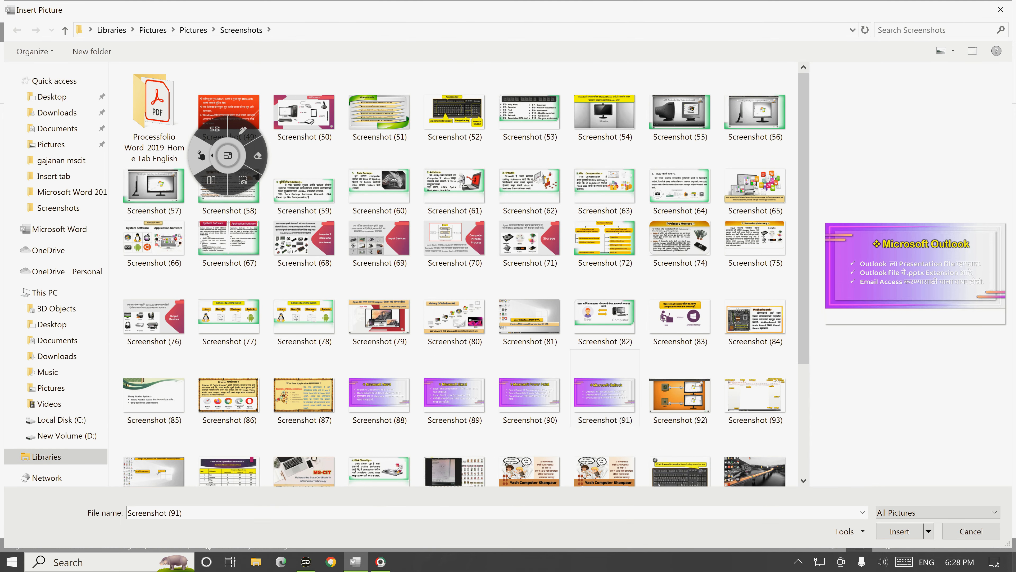
pyautogui.click(510, 80)
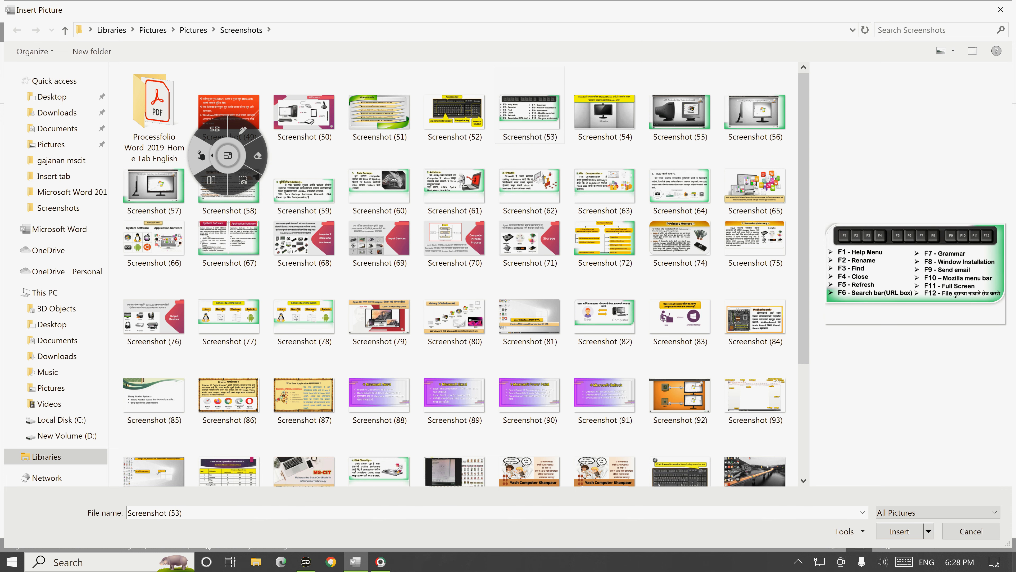
pyautogui.click(899, 531)
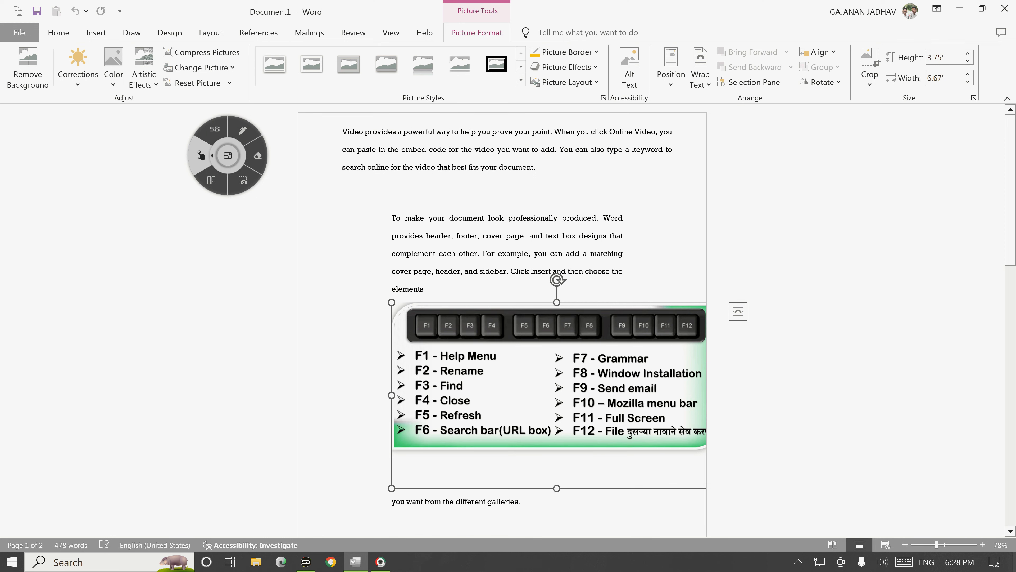
# Step: Insert the picture Screenshot (61) from this device after "make" in the second paragraph's first line
pyautogui.click(425, 217)
pyautogui.click(95, 33)
pyautogui.click(152, 67)
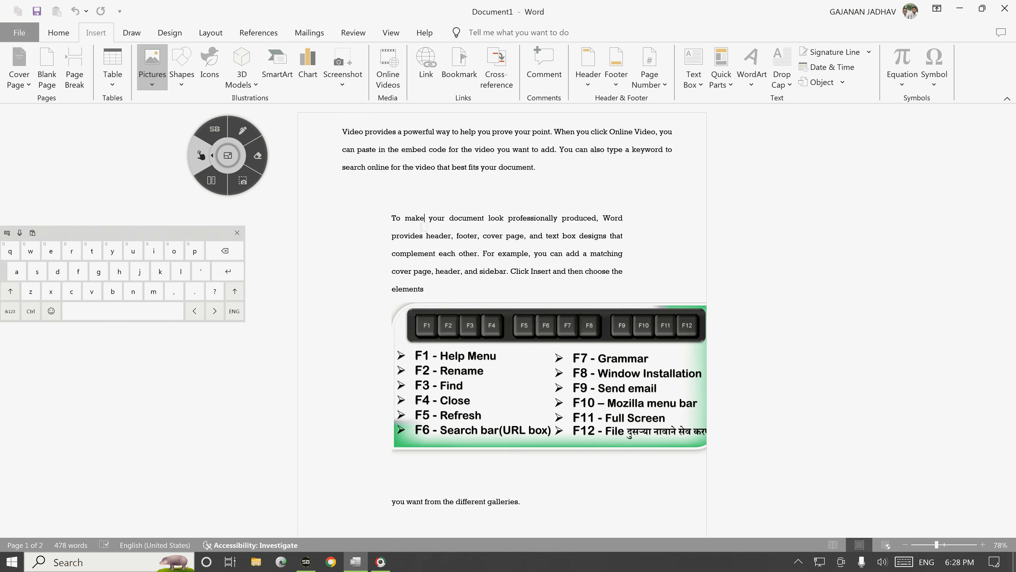
pyautogui.click(159, 127)
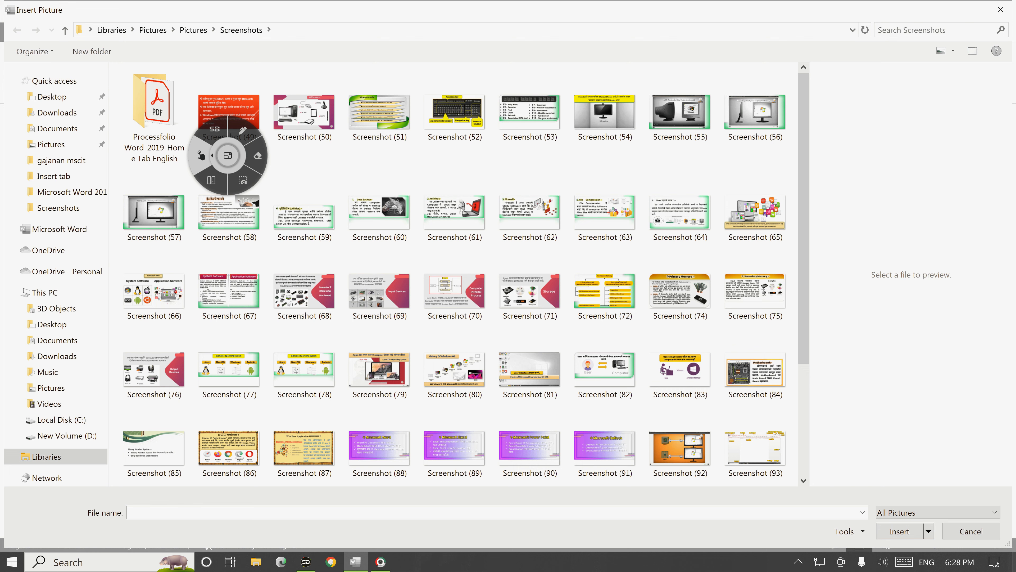
pyautogui.click(454, 213)
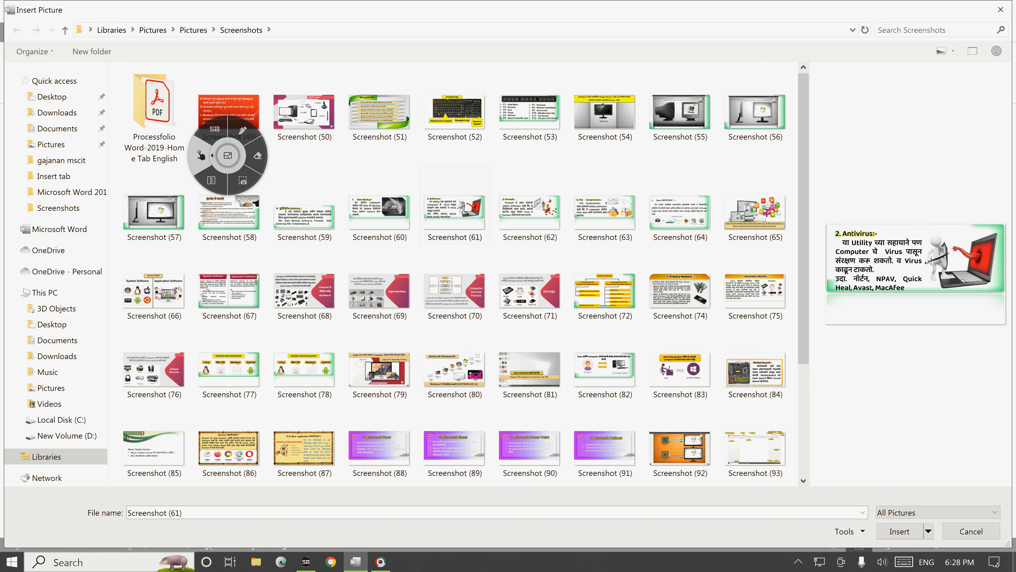
pyautogui.click(885, 528)
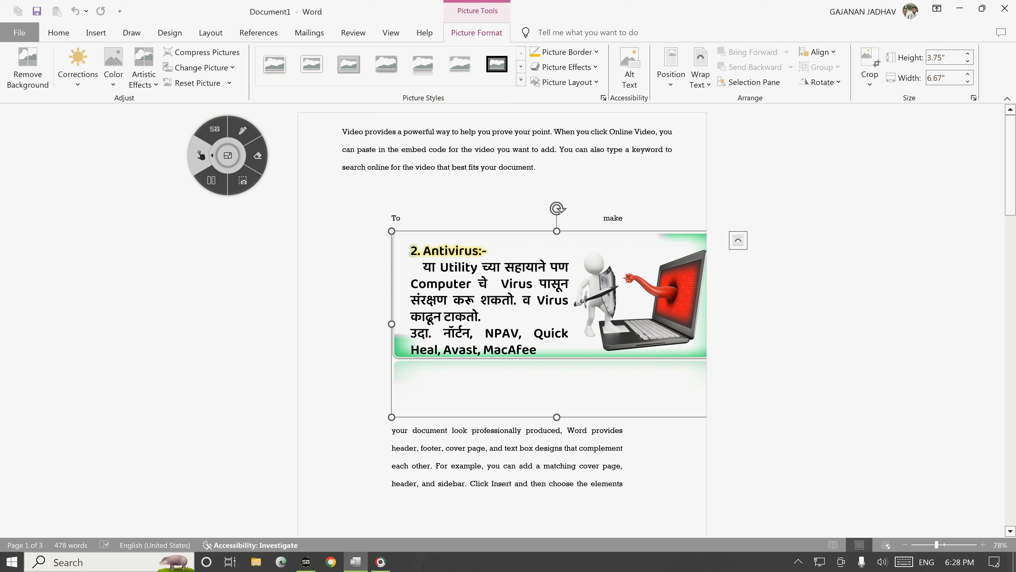
# Step: Circle the Layout Options marker beside the Antivirus picture with the pen, and clear the ink
pyautogui.click(242, 130)
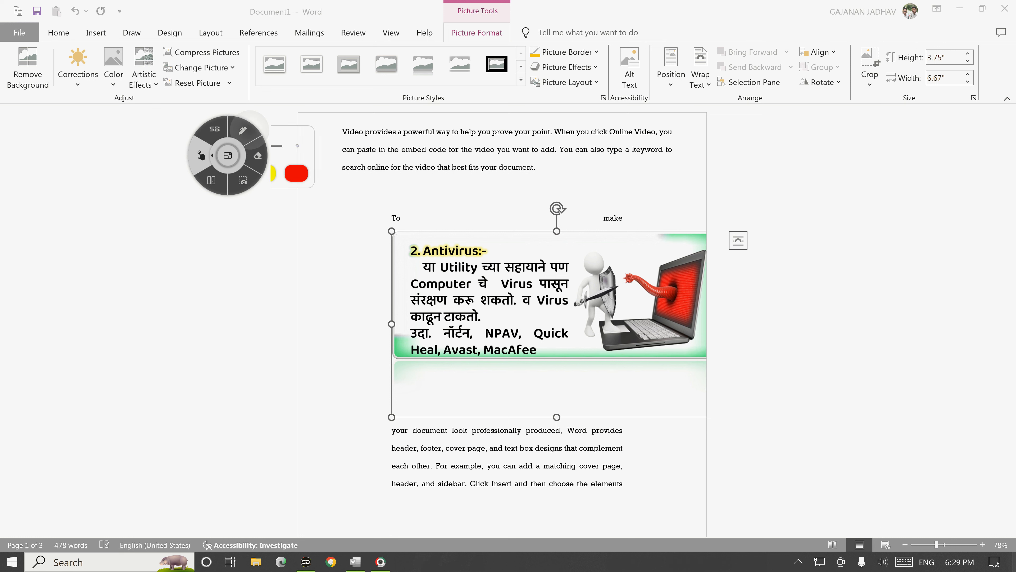
pyautogui.moveTo(748, 220); pyautogui.dragTo(755, 226)
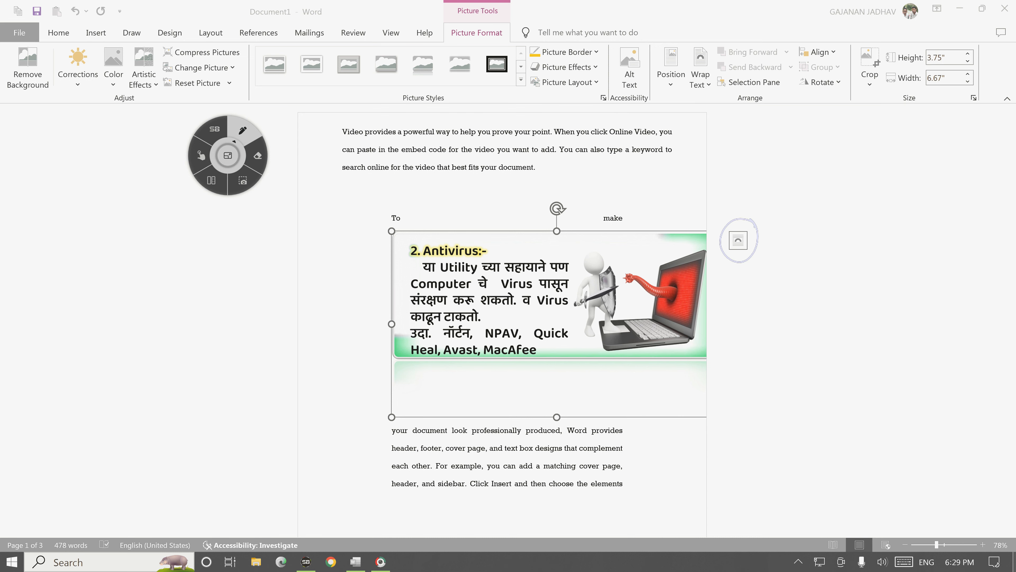
pyautogui.click(201, 155)
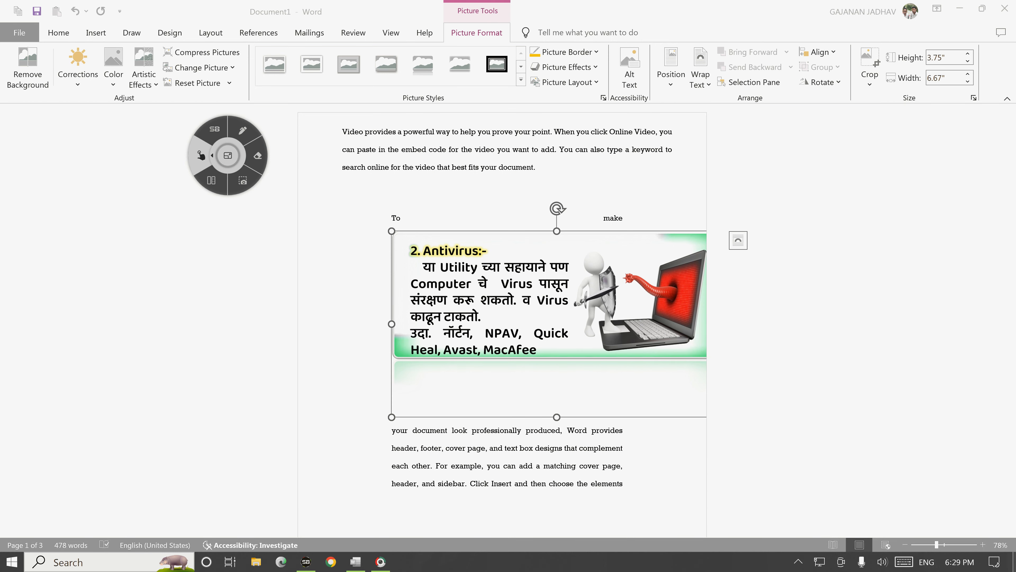
# Step: Set the Antivirus picture's text wrapping to Square and move it to the top of the first page
pyautogui.click(738, 241)
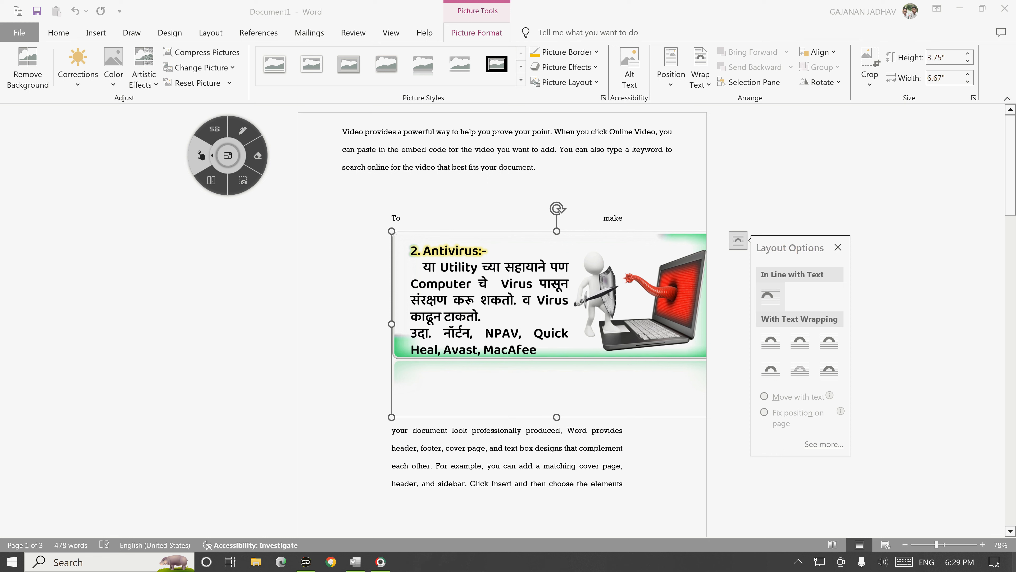
pyautogui.click(770, 341)
pyautogui.moveTo(520, 300); pyautogui.dragTo(442, 196)
# Step: Wrap the function-keys picture as Square and move it so it overlaps the Antivirus picture on the first page
pyautogui.scroll(-5, 502, 320)
pyautogui.scroll(-7, 502, 320)
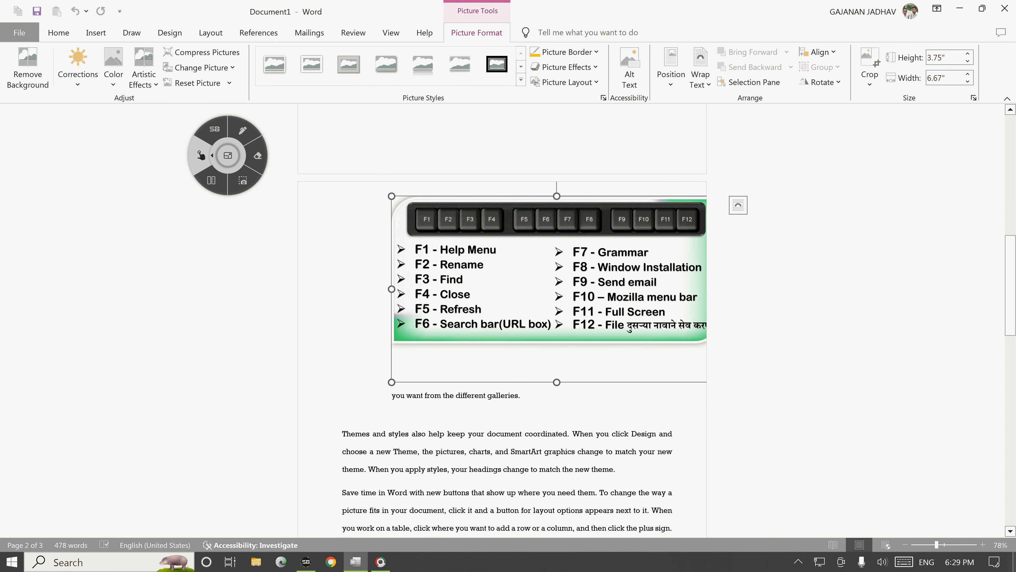
pyautogui.click(700, 68)
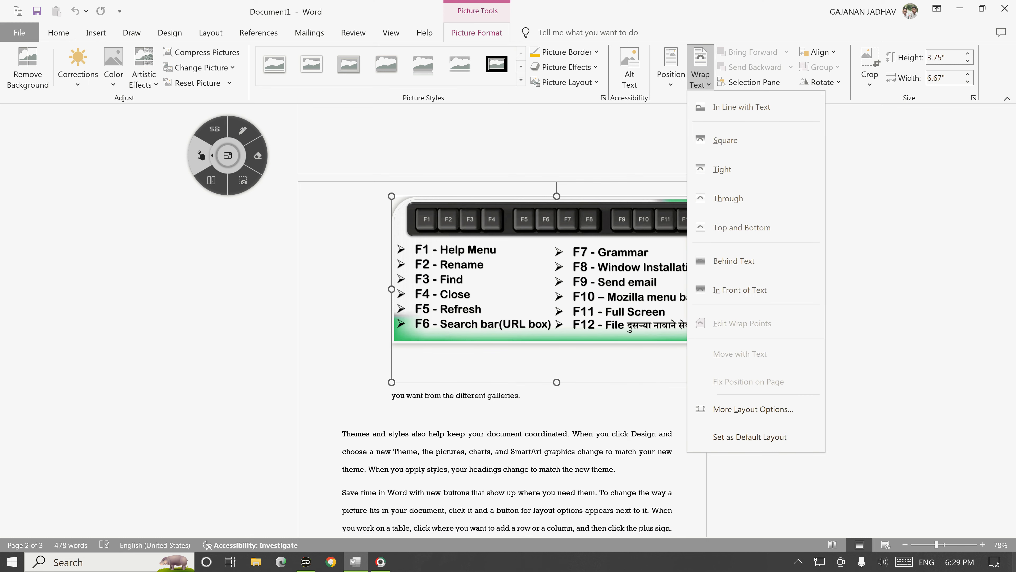
pyautogui.click(725, 140)
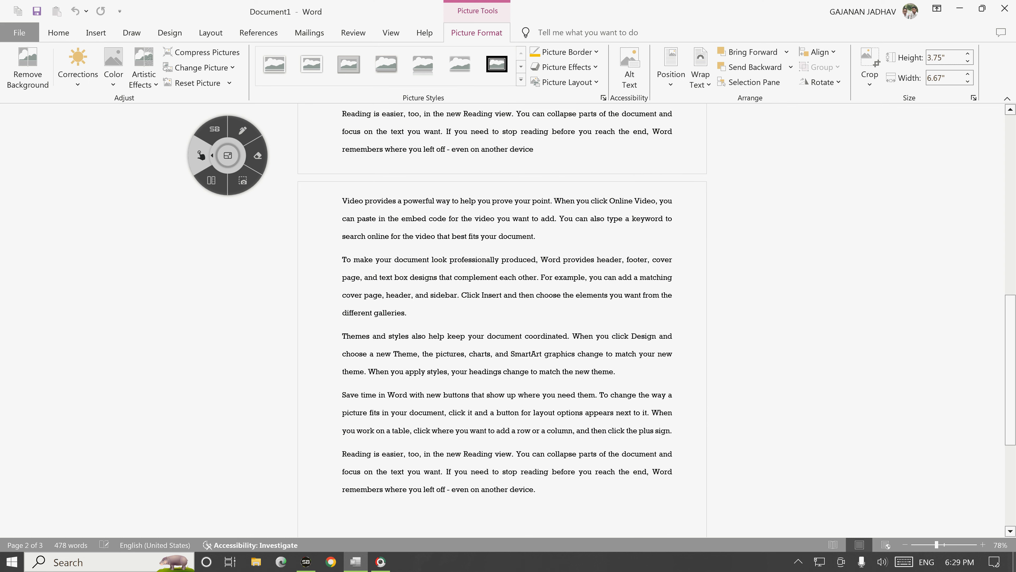
pyautogui.scroll(10, 506, 240)
pyautogui.moveTo(512, 225); pyautogui.dragTo(512, 296)
pyautogui.scroll(1, 350, 220)
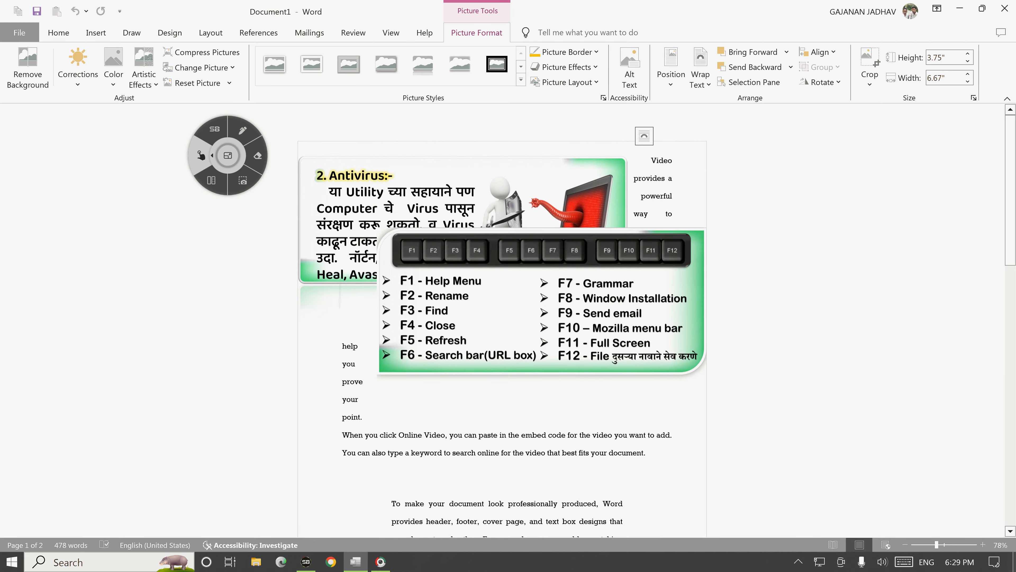
# Step: Select the Antivirus picture, circle the Layout heading with the pen, and clear the ink
pyautogui.click(350, 221)
pyautogui.moveTo(349, 220)
pyautogui.mouseDown()
pyautogui.moveTo(350, 372)
pyautogui.moveTo(350, 221)
pyautogui.mouseUp()
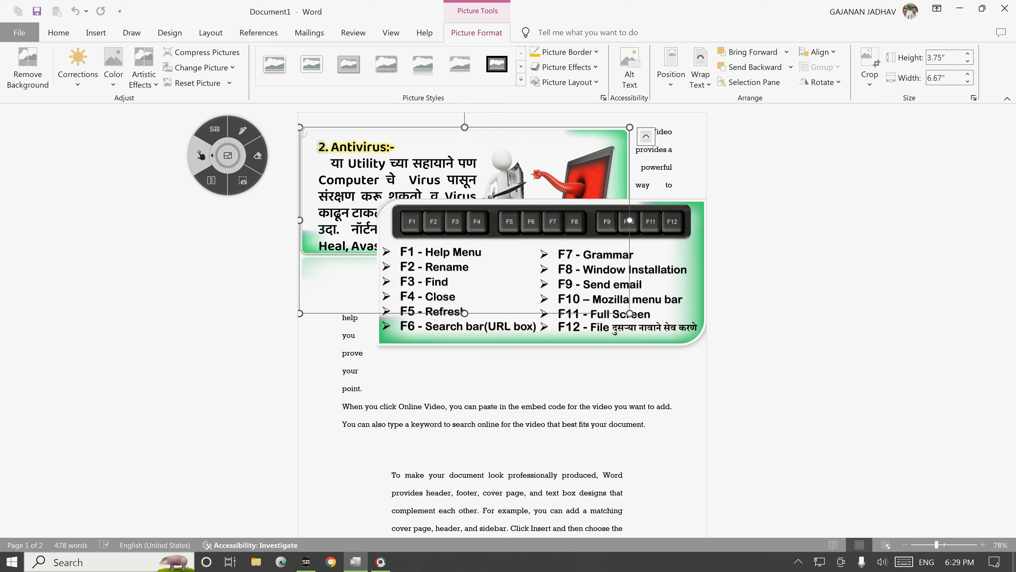
pyautogui.click(242, 130)
pyautogui.moveTo(210, 23); pyautogui.dragTo(226, 28)
pyautogui.click(200, 156)
# Step: View the Position options available for the Antivirus picture and close them without choosing one
pyautogui.click(211, 33)
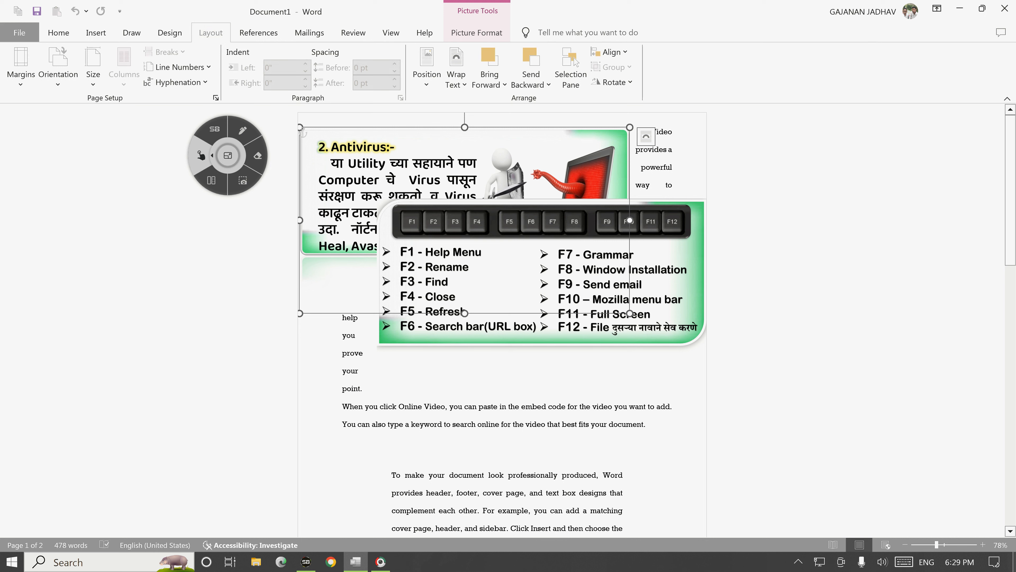
pyautogui.click(427, 68)
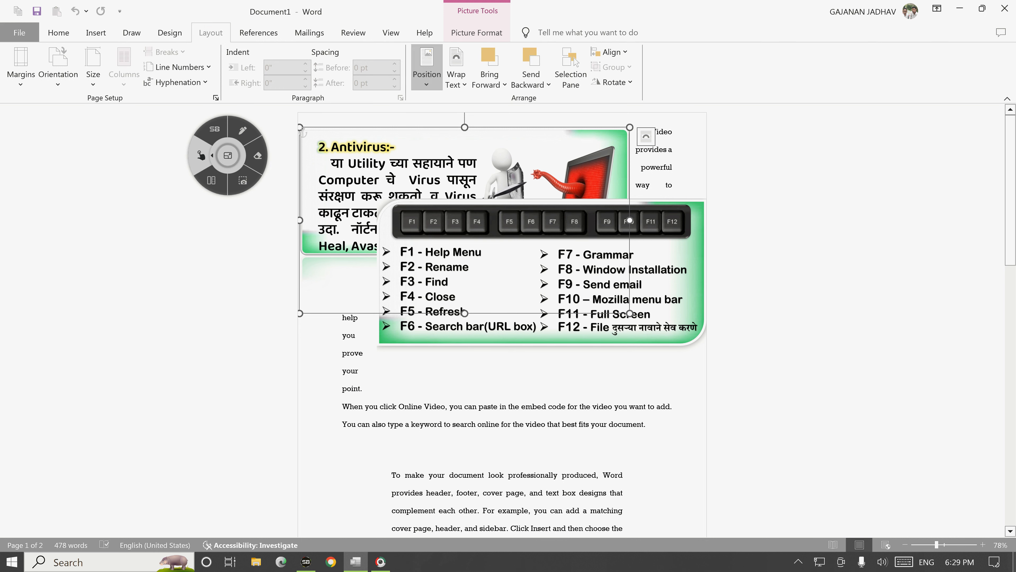
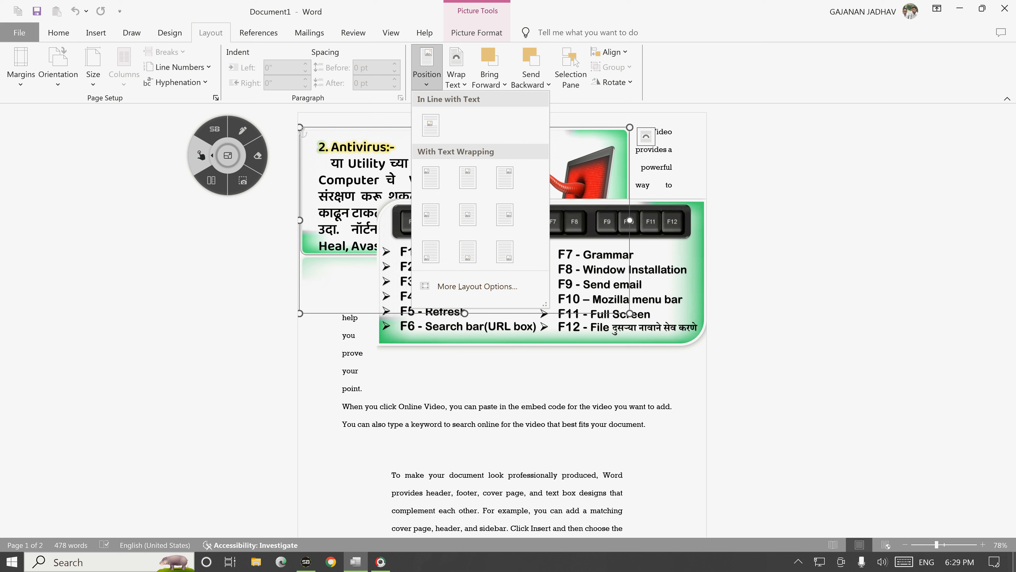
pyautogui.click(584, 277)
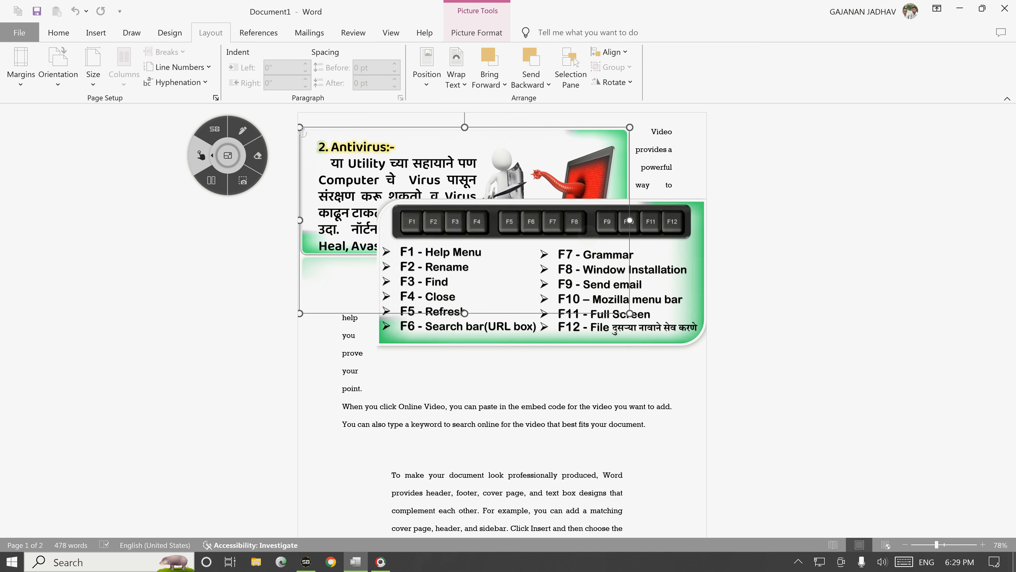
# Step: Move the function-keys picture off the Antivirus picture and shrink it to about a third of its width
pyautogui.moveTo(584, 276); pyautogui.dragTo(584, 481)
pyautogui.scroll(-5, 541, 360)
pyautogui.moveTo(584, 200); pyautogui.dragTo(562, 498)
pyautogui.hotkey('ctrl', 'z')
pyautogui.moveTo(584, 200); pyautogui.dragTo(584, 480)
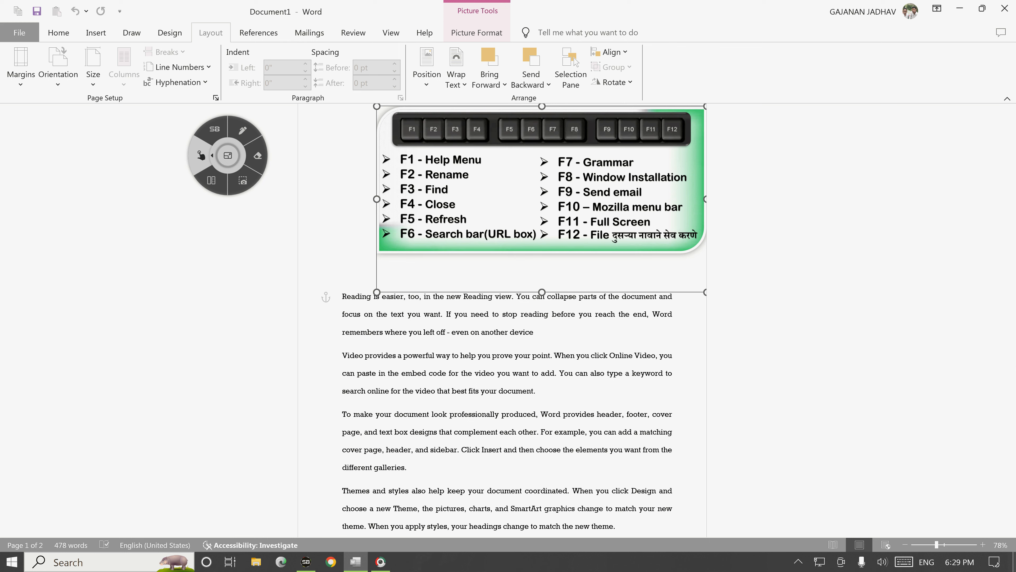
pyautogui.moveTo(705, 292); pyautogui.dragTo(496, 173)
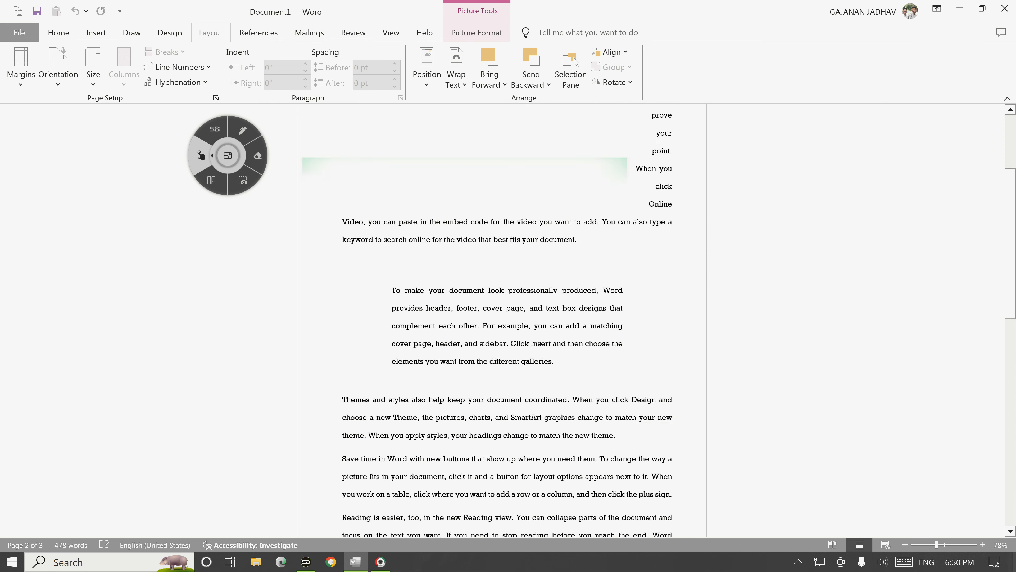
# Step: Shrink the Antivirus picture to under a third of its width and place it within the "Save time in Word" paragraph
pyautogui.moveTo(466, 227); pyautogui.dragTo(544, 430)
pyautogui.moveTo(377, 330); pyautogui.dragTo(611, 461)
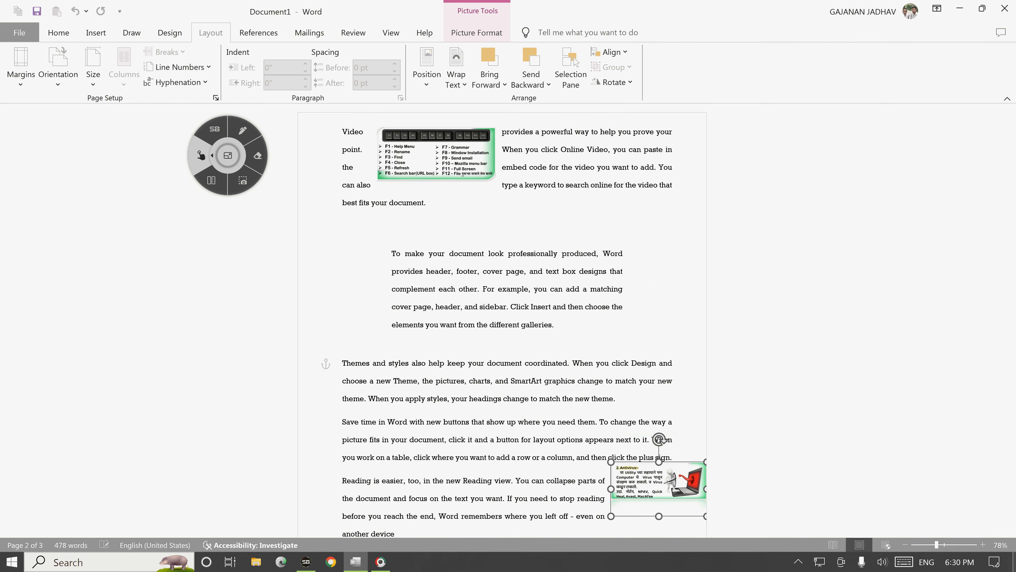
pyautogui.moveTo(659, 487); pyautogui.dragTo(596, 440)
pyautogui.scroll(-5, 502, 321)
pyautogui.scroll(-2, 502, 320)
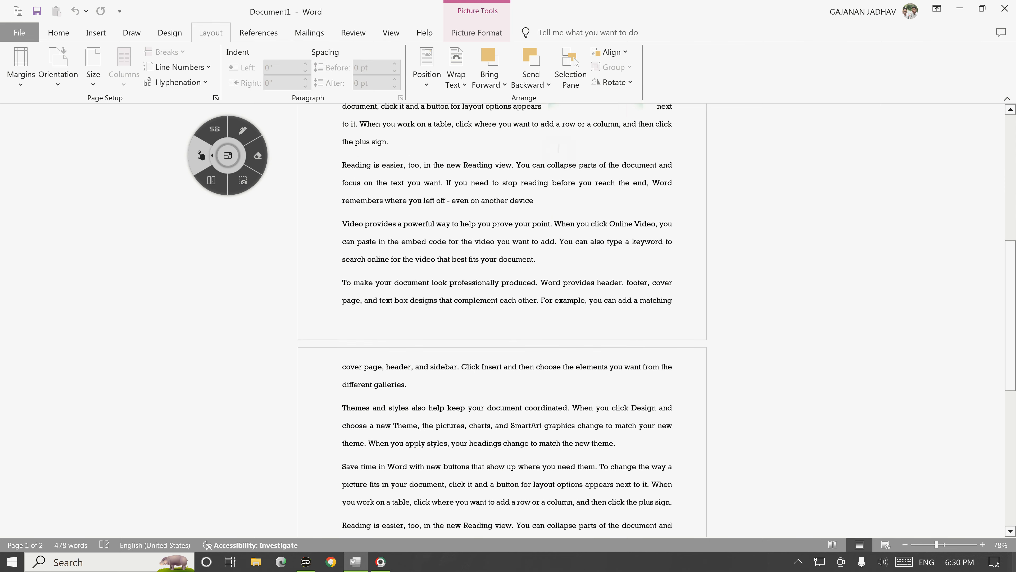
# Step: Move the Antivirus picture into page two's "Save time in Word" paragraph and shift the function-keys picture to page one's left margin
pyautogui.moveTo(566, 116); pyautogui.dragTo(529, 500)
pyautogui.scroll(6, 502, 320)
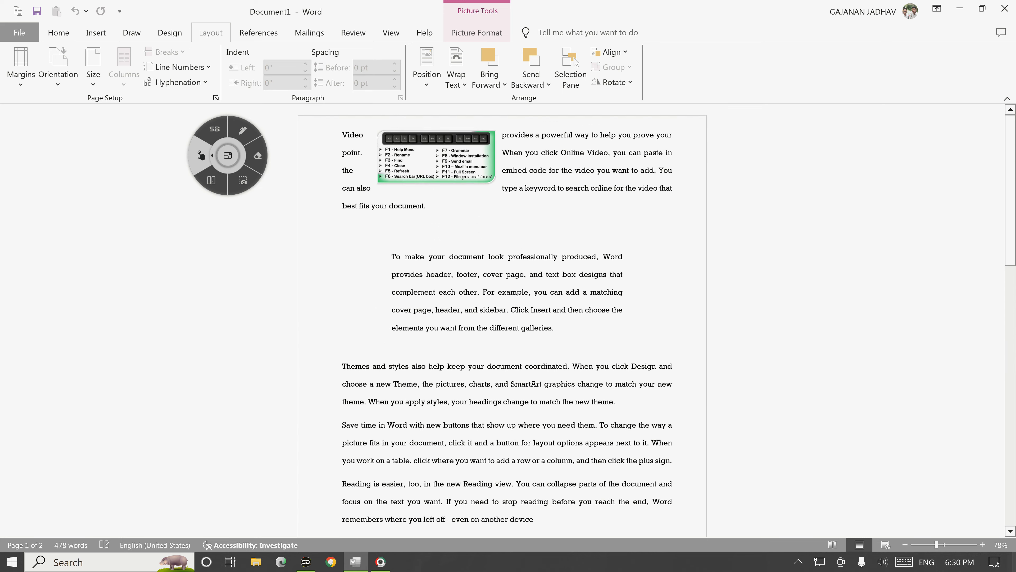
pyautogui.moveTo(436, 158); pyautogui.dragTo(377, 156)
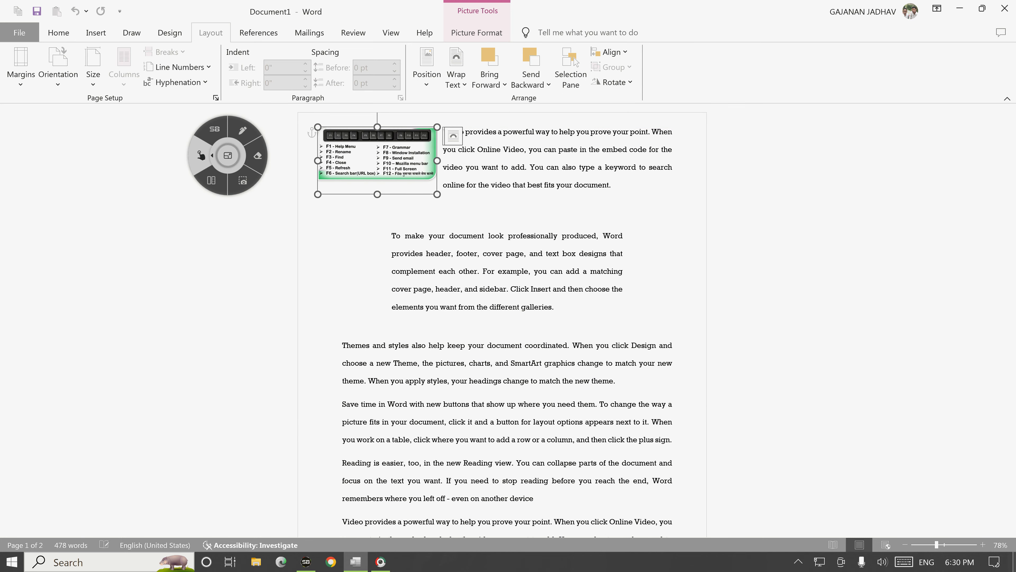
# Step: Position the function-keys picture at the page's top center with text wrapping, then at the bottom right
pyautogui.click(426, 68)
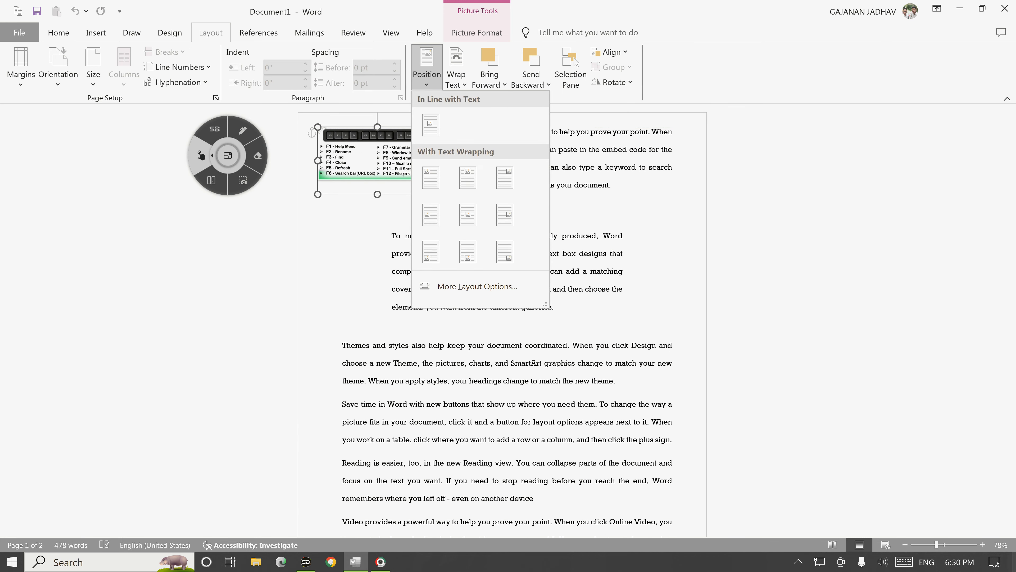
pyautogui.click(467, 178)
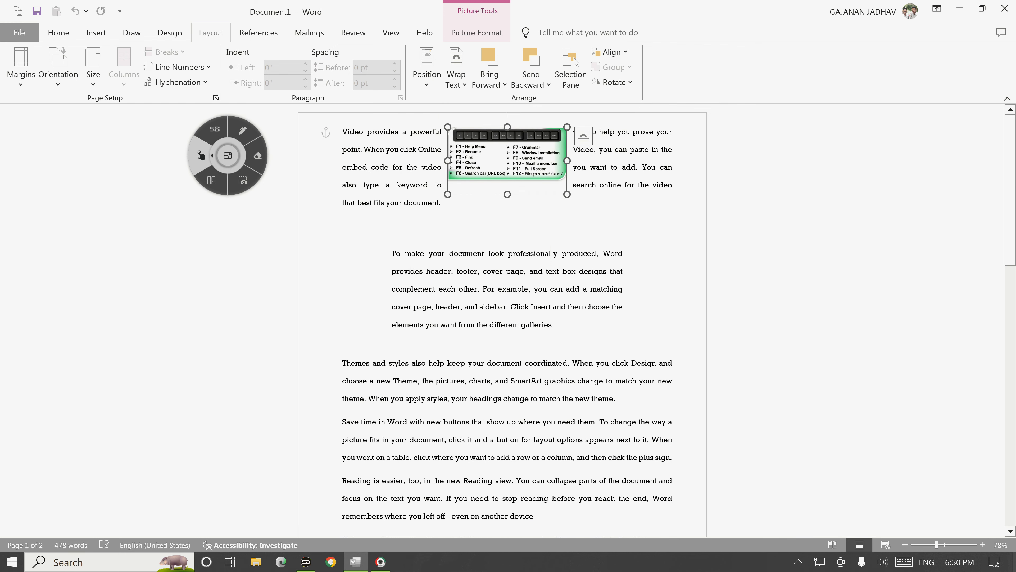
pyautogui.click(426, 68)
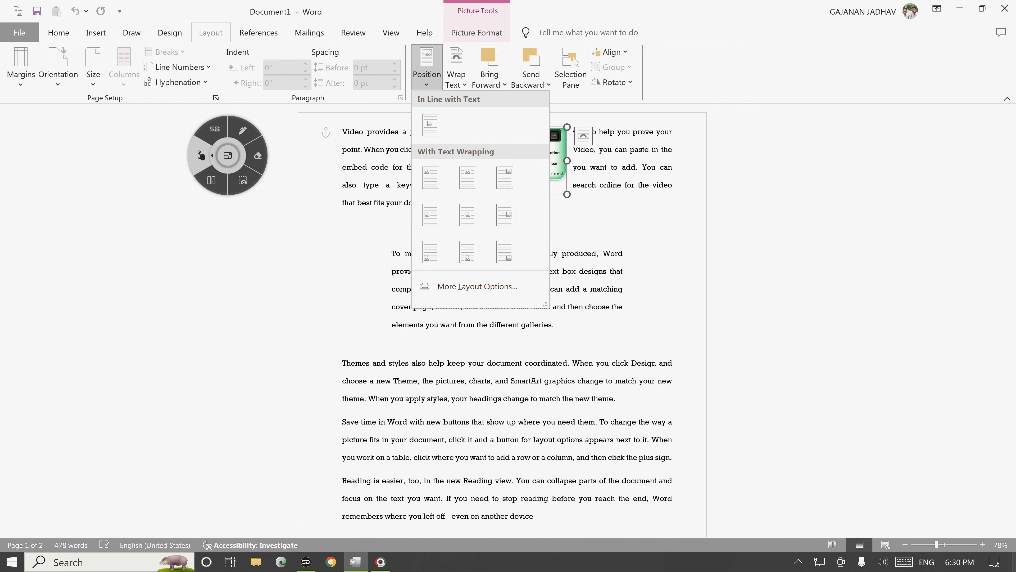
pyautogui.rightClick(505, 257)
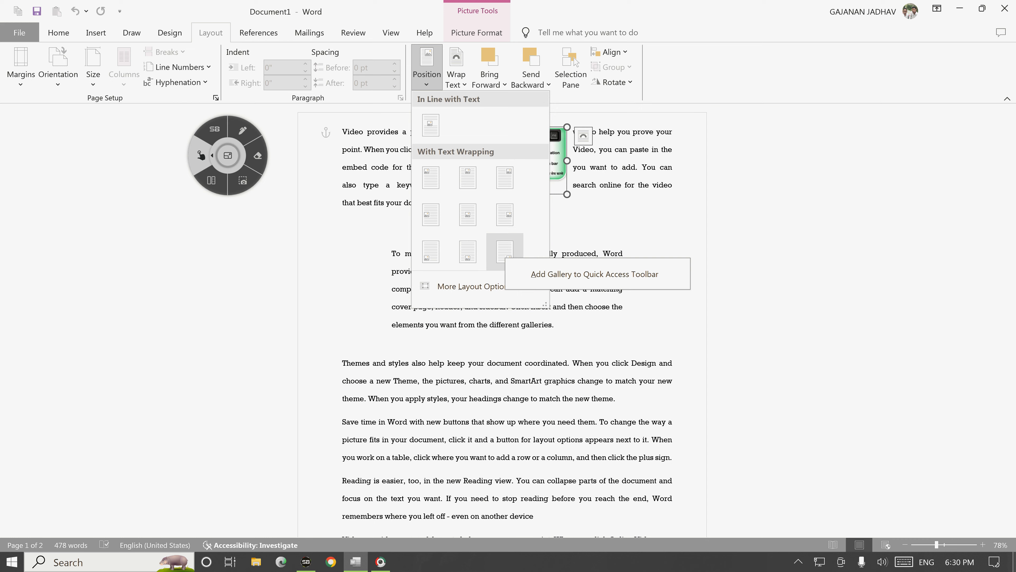
pyautogui.click(496, 248)
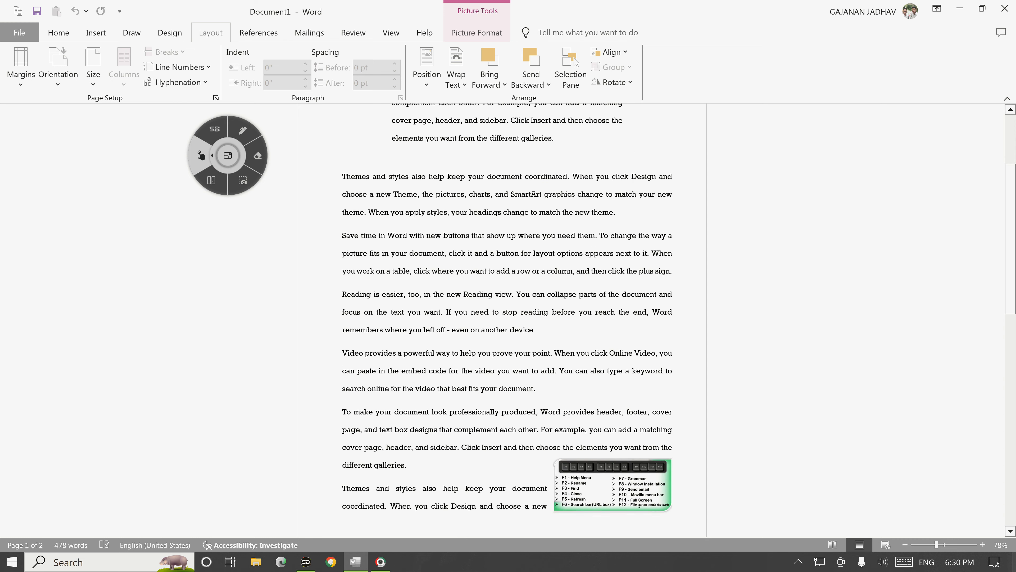
pyautogui.scroll(2, 609, 289)
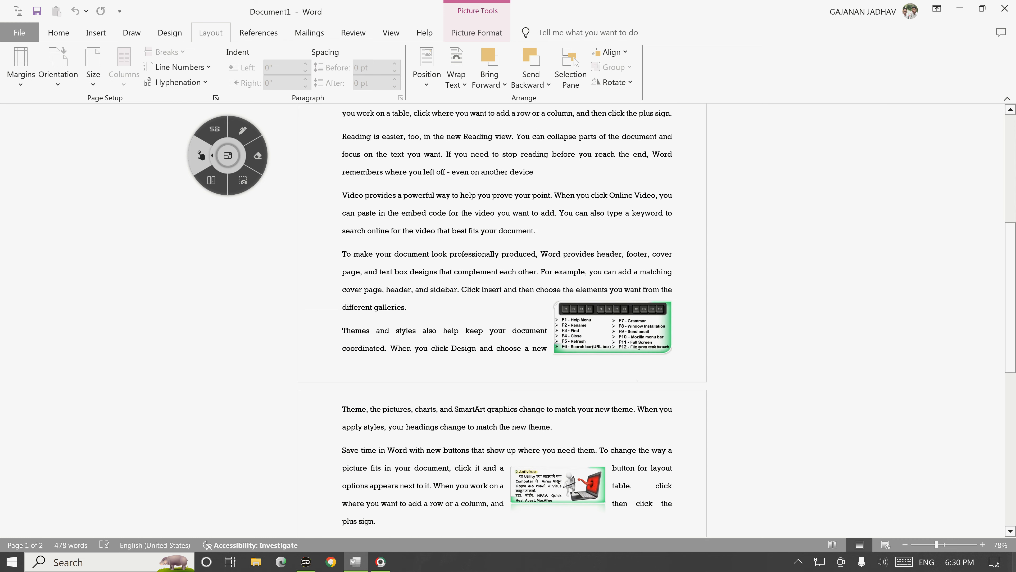
# Step: Position the function-keys picture at the page's middle left with text wrapping, then at the middle center
pyautogui.click(426, 68)
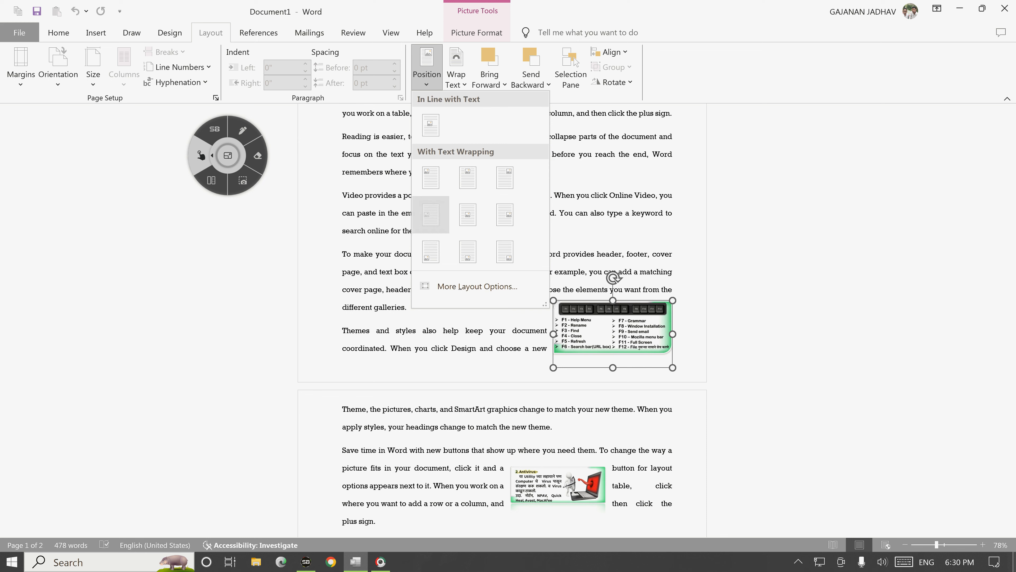
pyautogui.rightClick(436, 216)
pyautogui.click(431, 214)
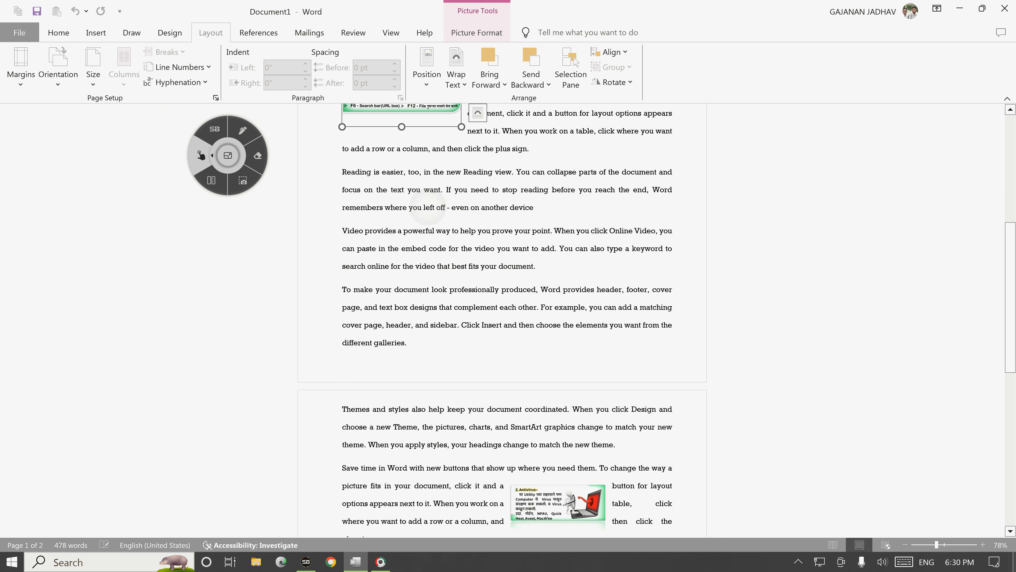
pyautogui.scroll(7, 503, 320)
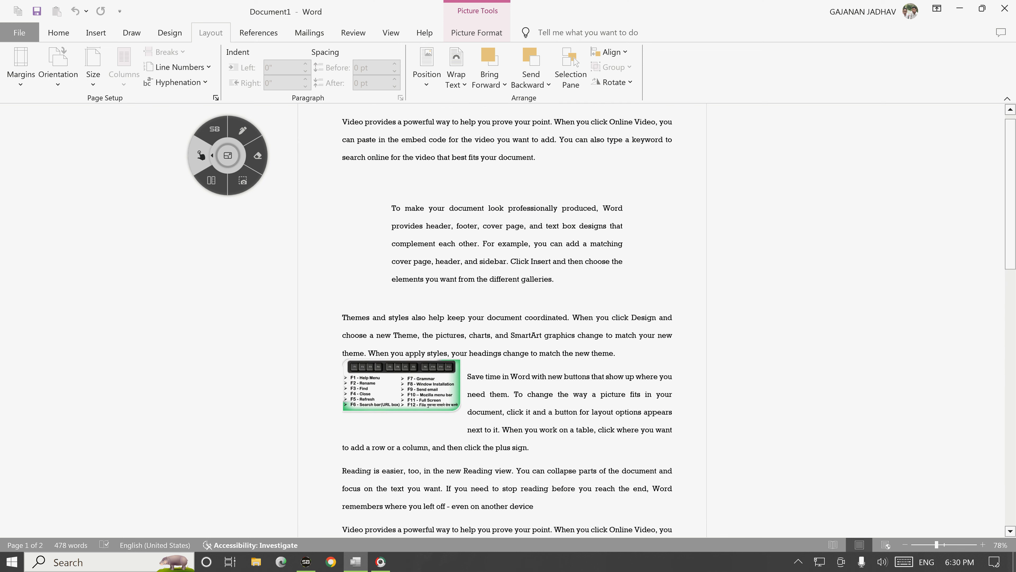
pyautogui.keyDown('ctrl'); pyautogui.scroll(-3, 502, 320); pyautogui.keyUp('ctrl')
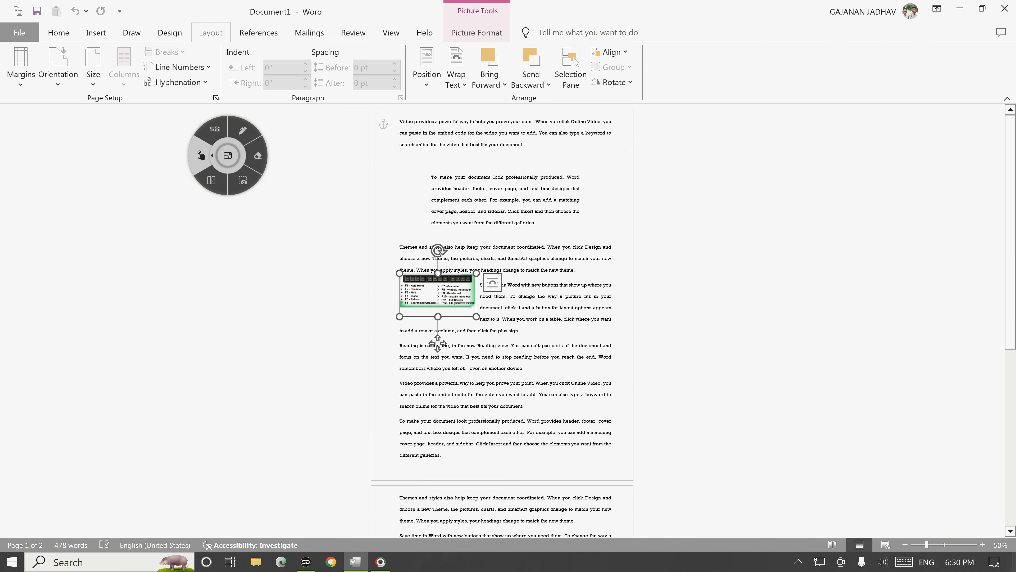
pyautogui.click(426, 68)
pyautogui.click(468, 212)
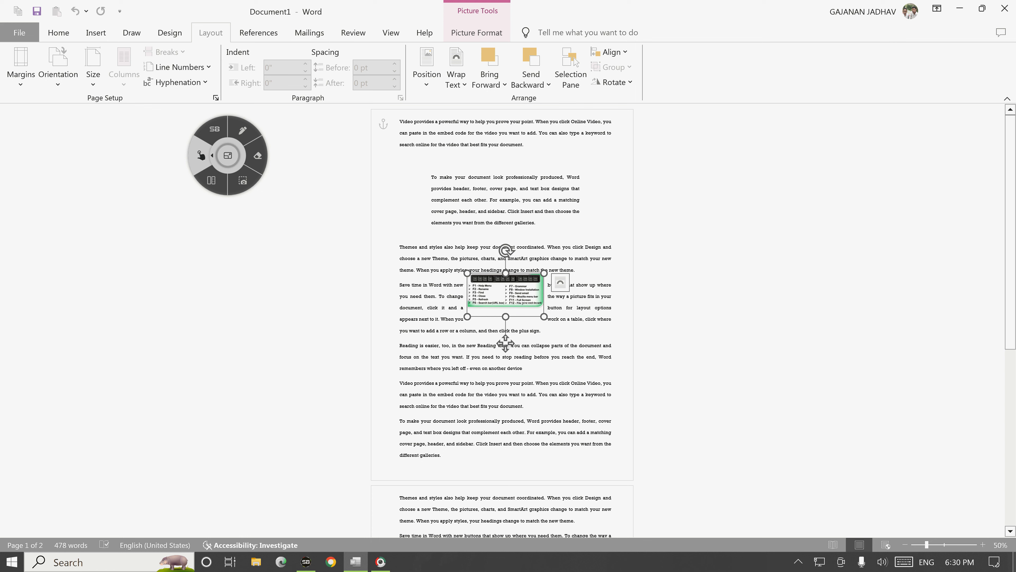
# Step: Position the function-keys picture at the page's middle right, then move it freely into the "Save time in Word" paragraph
pyautogui.click(426, 68)
pyautogui.click(505, 210)
pyautogui.click(427, 68)
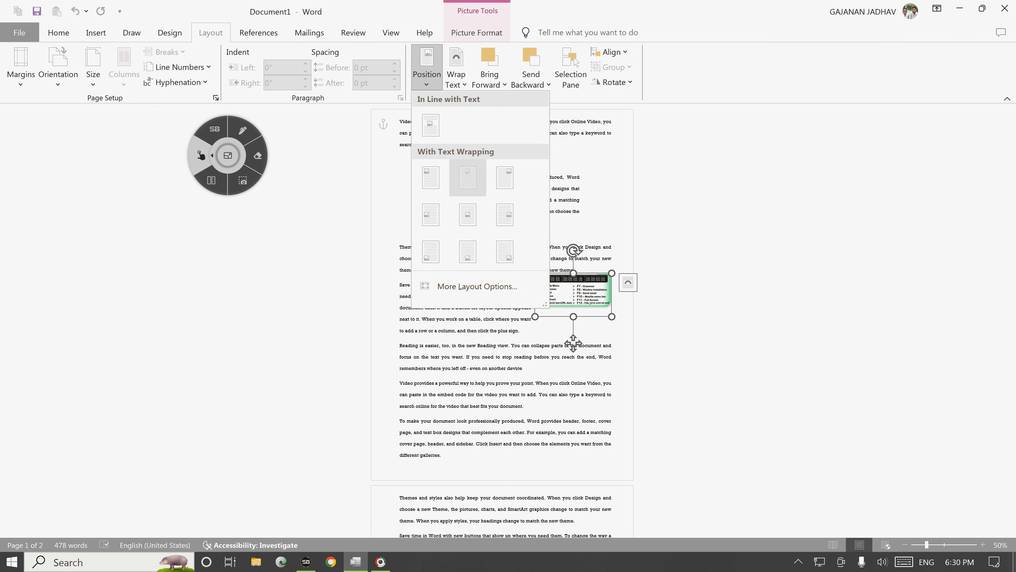
pyautogui.click(467, 177)
pyautogui.click(427, 68)
pyautogui.click(505, 214)
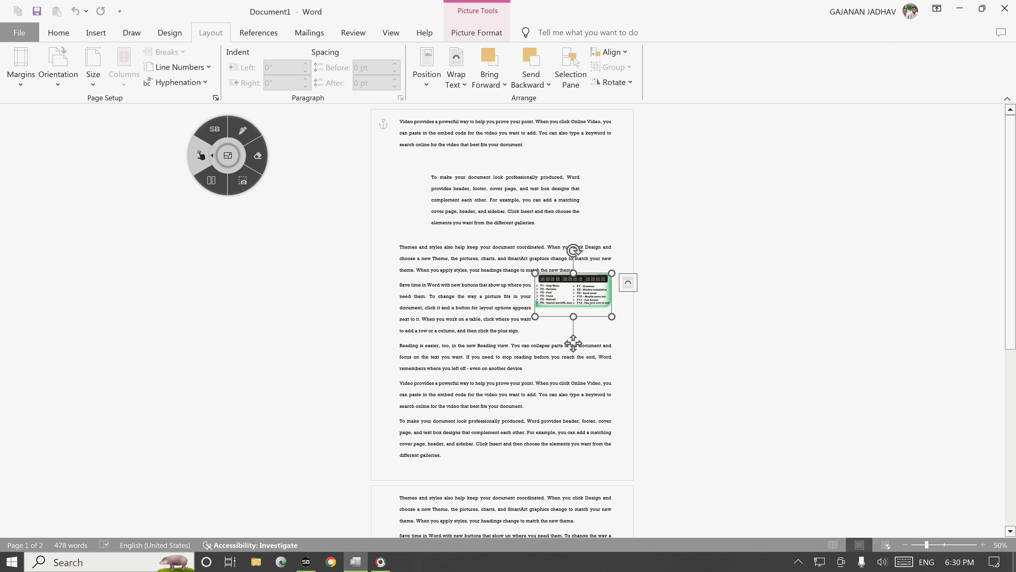
pyautogui.moveTo(572, 341); pyautogui.dragTo(478, 358)
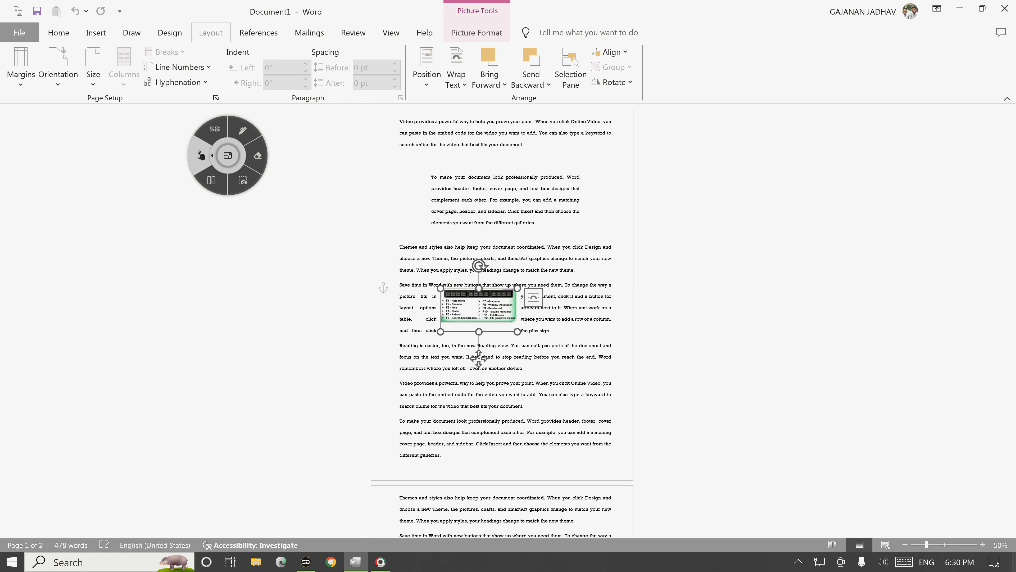
# Step: View the Wrap Text options, circle the Wrap Text command with the pen, and clear the ink
pyautogui.click(456, 68)
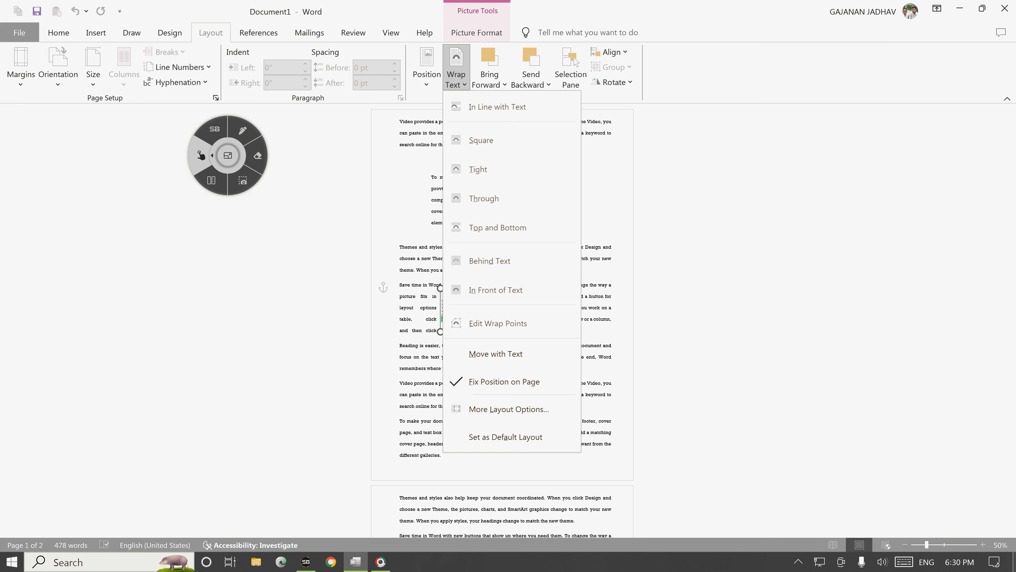
pyautogui.click(242, 131)
pyautogui.moveTo(404, 251)
pyautogui.mouseDown()
pyautogui.moveTo(414, 282)
pyautogui.moveTo(400, 256)
pyautogui.mouseUp()
pyautogui.moveTo(481, 298); pyautogui.dragTo(478, 312)
pyautogui.click(201, 155)
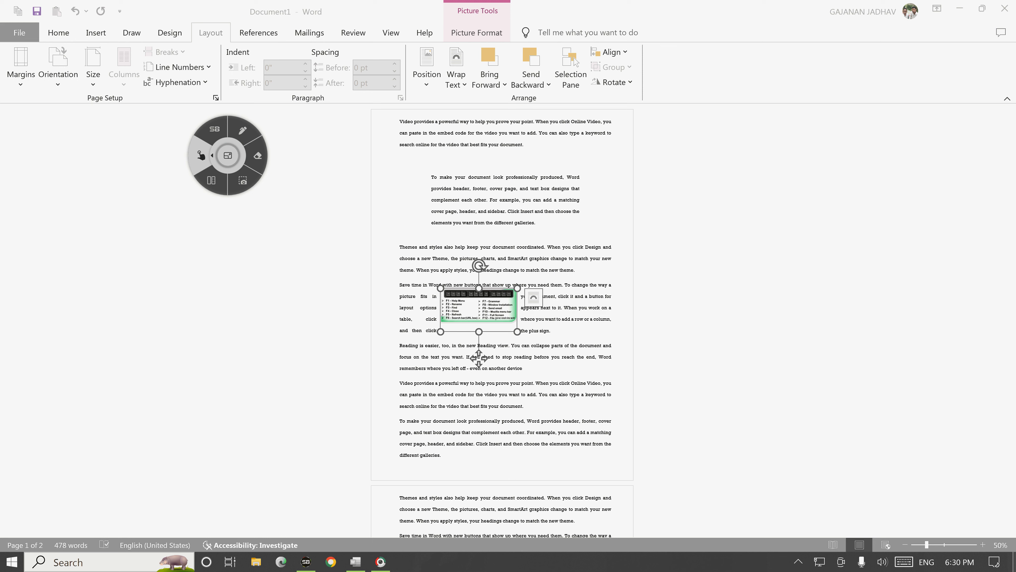
pyautogui.click(242, 131)
pyautogui.moveTo(460, 40); pyautogui.dragTo(468, 40)
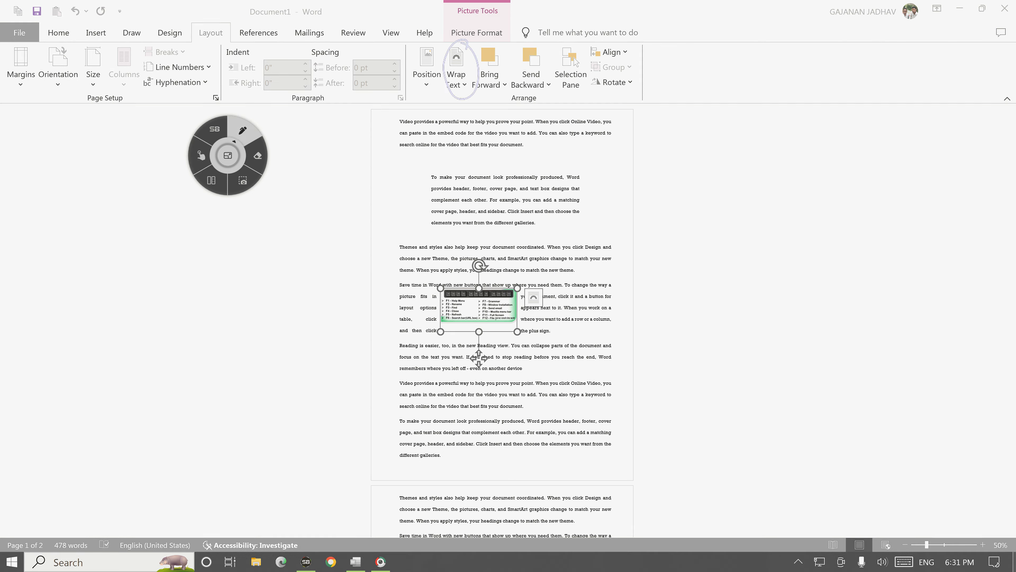
pyautogui.click(201, 155)
# Step: Set the function-keys picture's text wrapping to In Line with Text
pyautogui.click(456, 76)
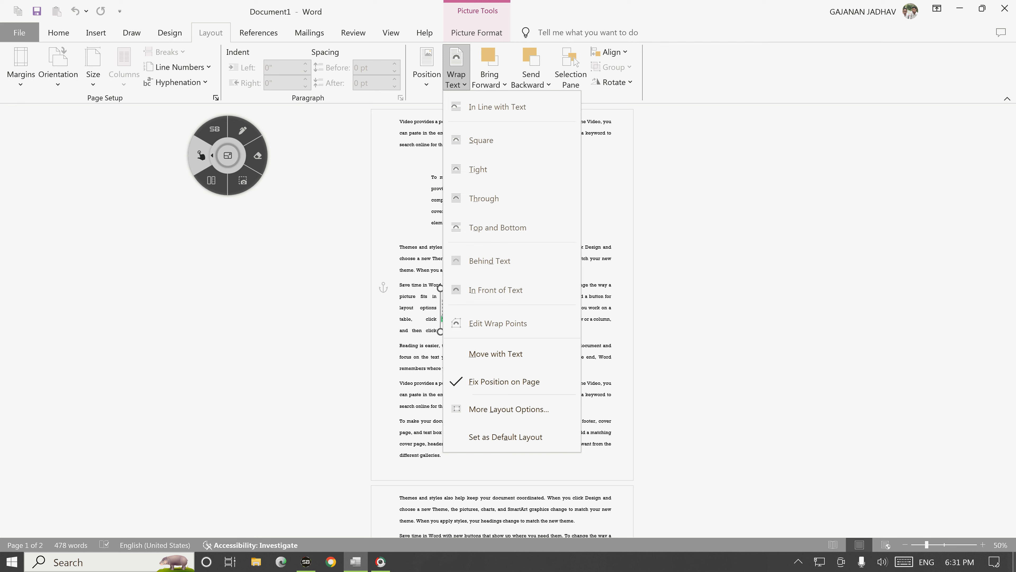
pyautogui.click(498, 107)
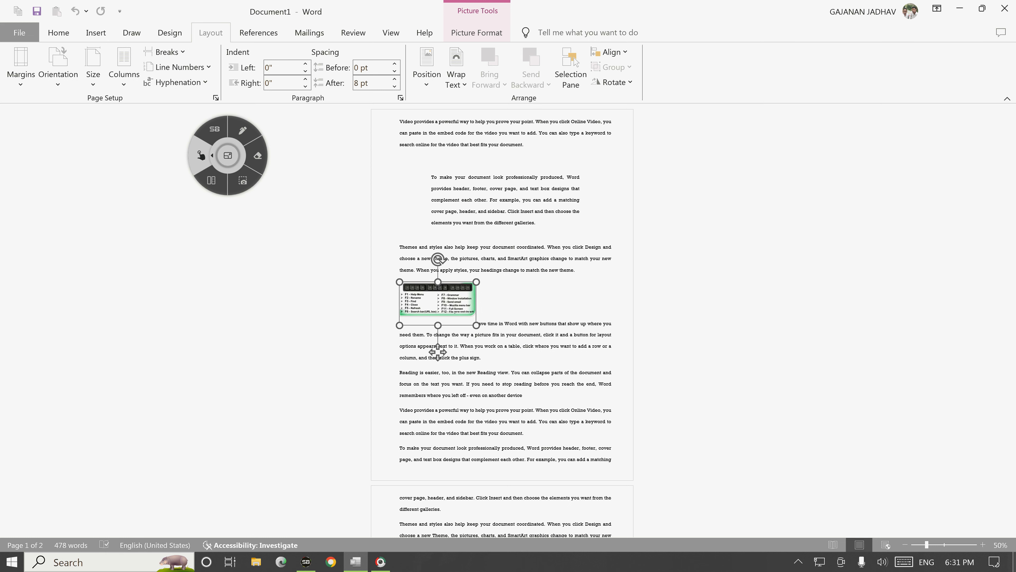
pyautogui.scroll(-1, 438, 352)
pyautogui.scroll(1, 437, 330)
# Step: Apply Square wrapping to the function-keys picture and mirror it horizontally by resizing, keeping it near the paragraph's left edge
pyautogui.click(456, 75)
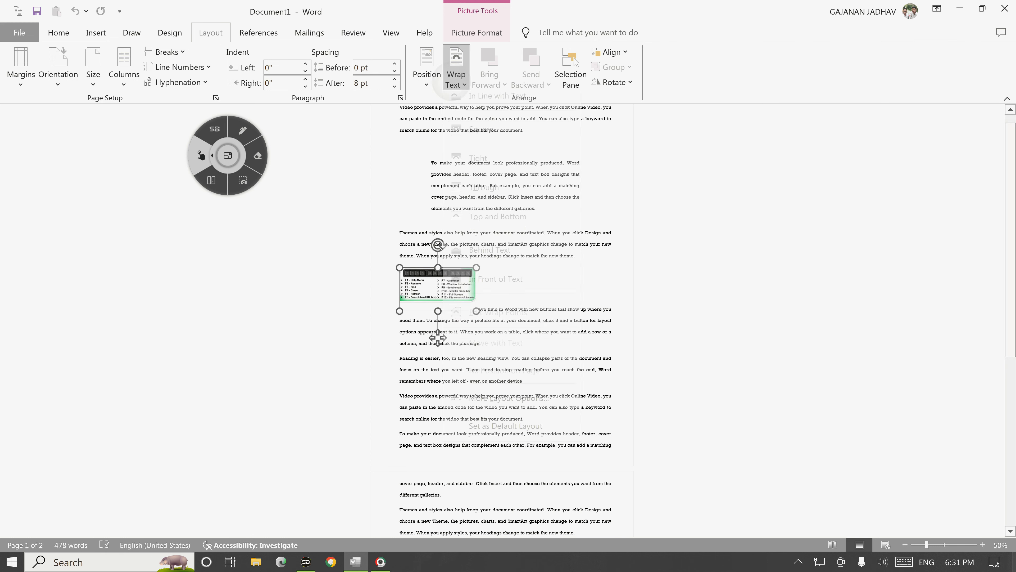
pyautogui.click(481, 140)
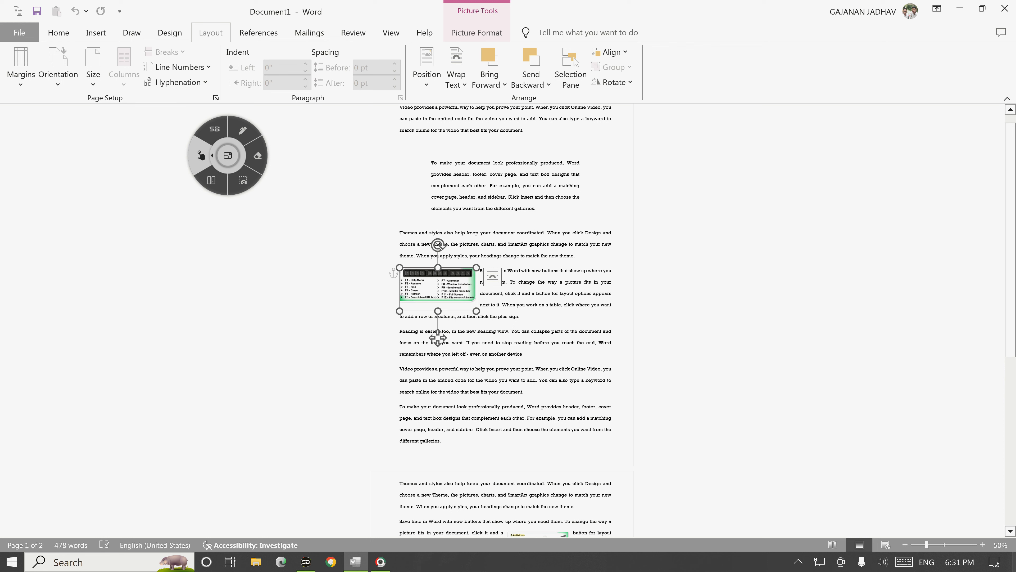
pyautogui.moveTo(476, 267); pyautogui.dragTo(328, 271)
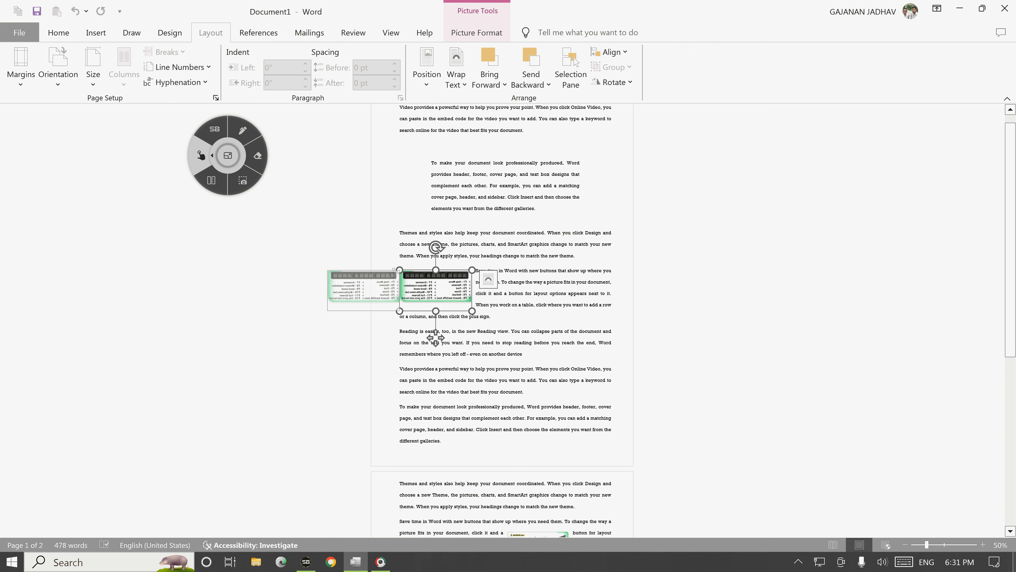
pyautogui.moveTo(435, 338); pyautogui.dragTo(446, 335)
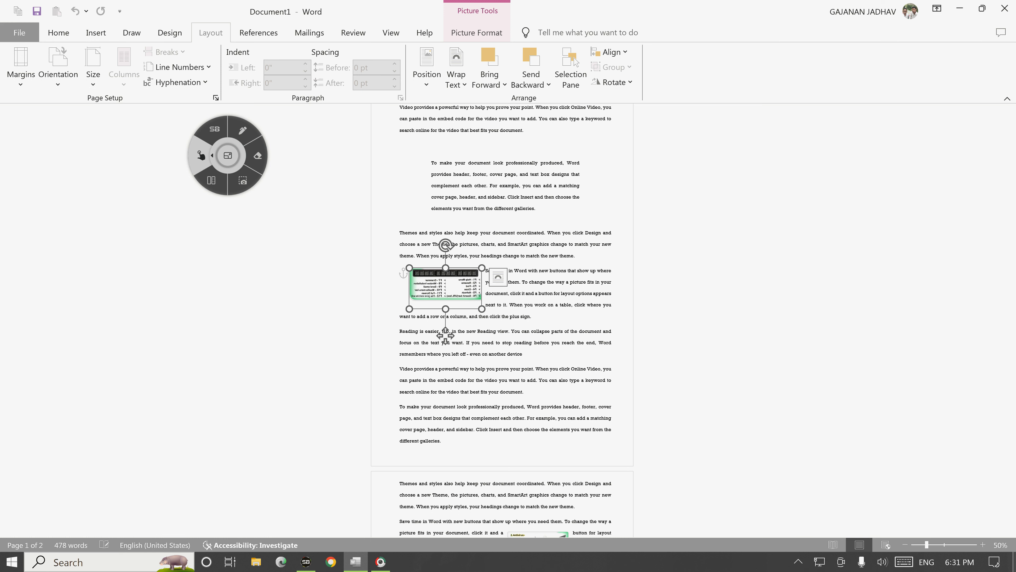
# Step: Change the function-keys picture's wrapping to Tight, then to Top and Bottom
pyautogui.click(456, 68)
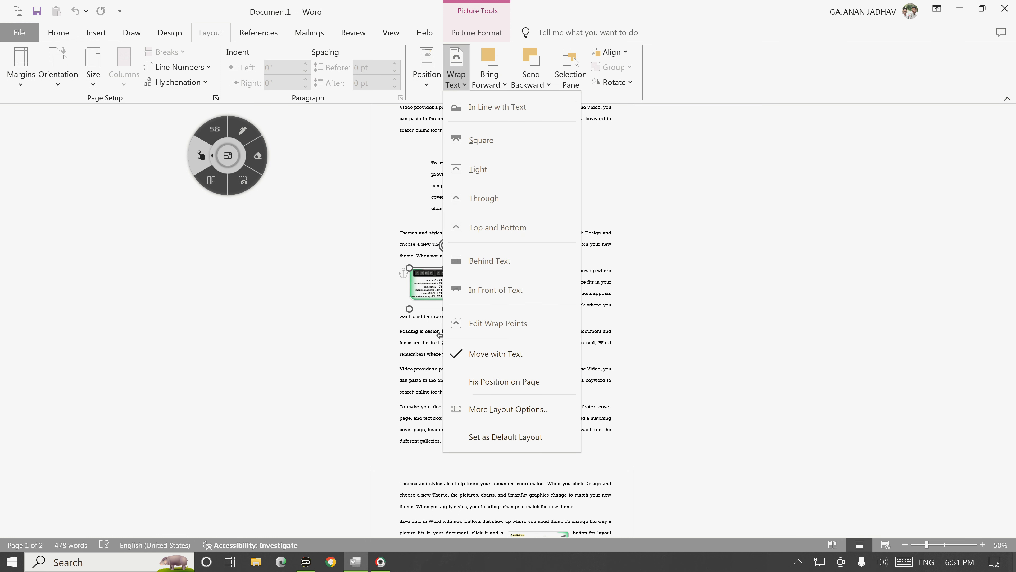
pyautogui.click(478, 170)
pyautogui.click(456, 68)
pyautogui.click(478, 228)
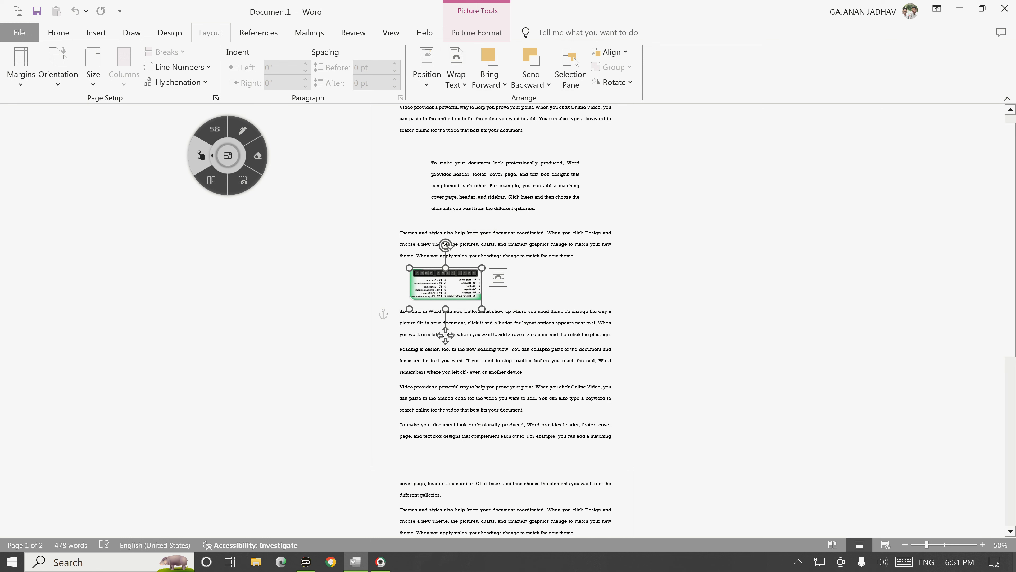
# Step: Place the function-keys picture Behind Text and stretch its top edge up into the "Themes and styles" paragraph
pyautogui.click(456, 68)
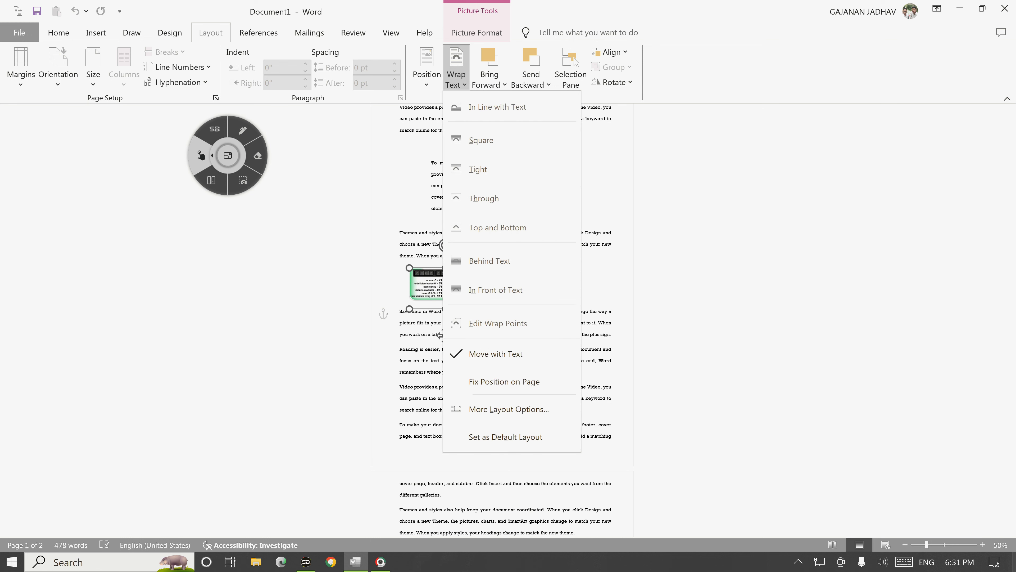
pyautogui.click(480, 262)
pyautogui.moveTo(446, 268); pyautogui.dragTo(445, 239)
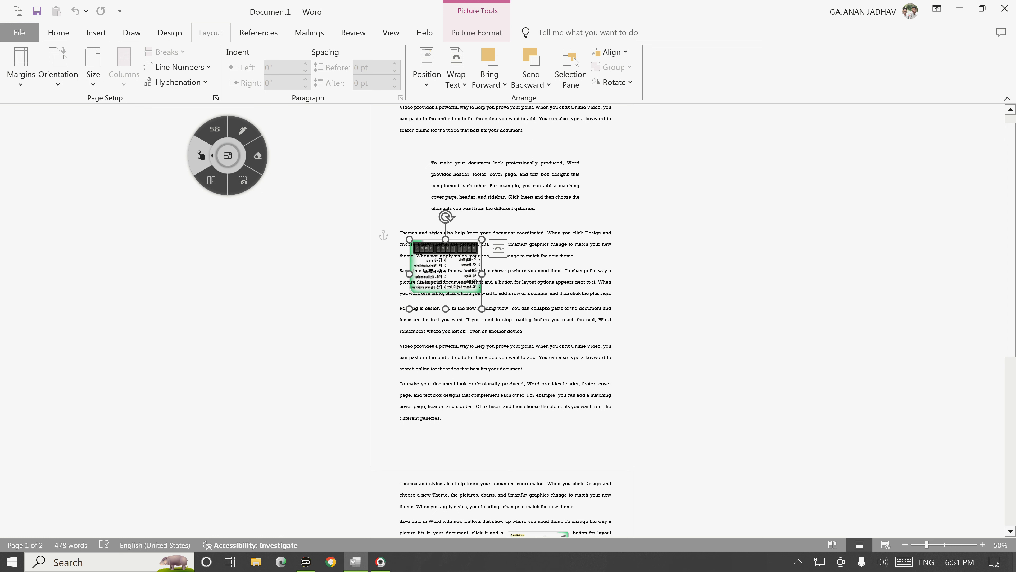
# Step: Set the function-keys picture to In Front of Text and move the Antivirus picture up to page one, overlapping its right side
pyautogui.click(456, 68)
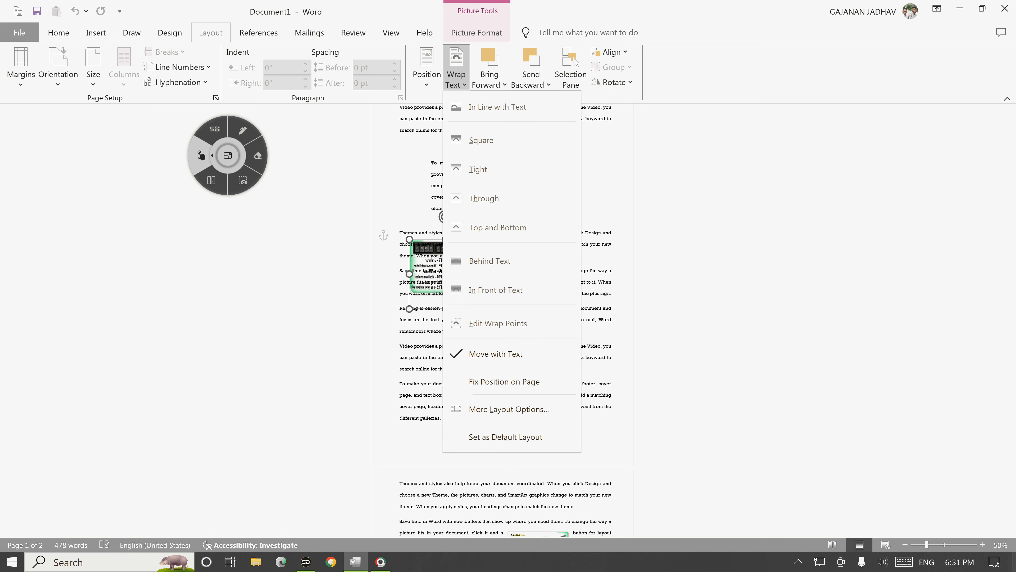
pyautogui.click(495, 289)
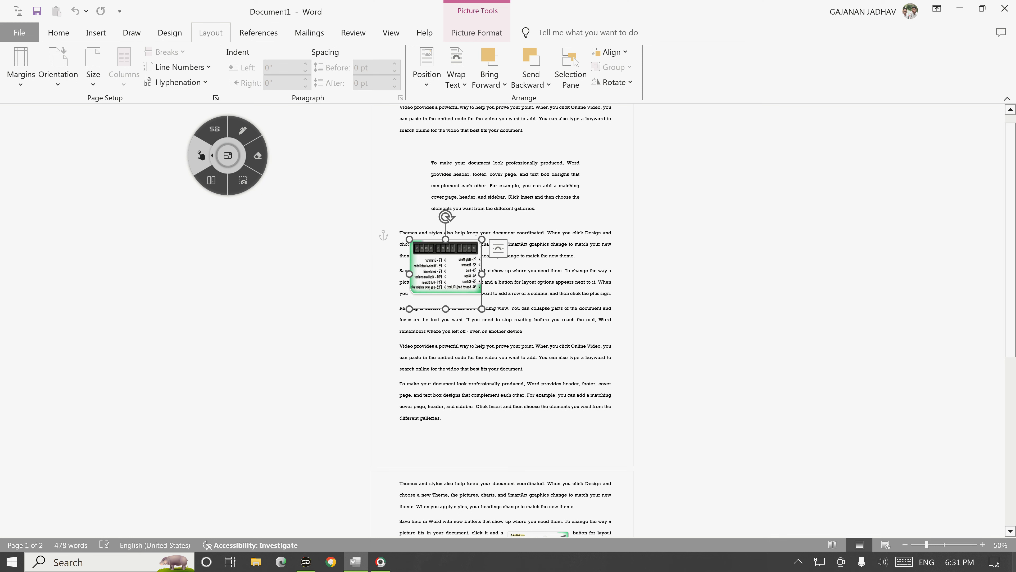
pyautogui.scroll(-5, 502, 320)
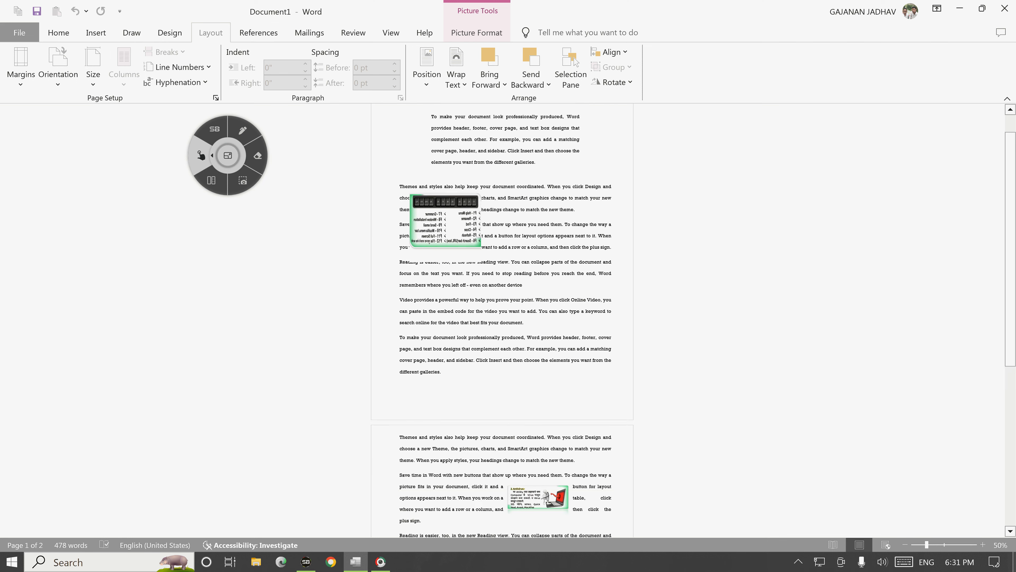
pyautogui.moveTo(538, 320); pyautogui.dragTo(456, 187)
pyautogui.moveTo(452, 292); pyautogui.dragTo(489, 294)
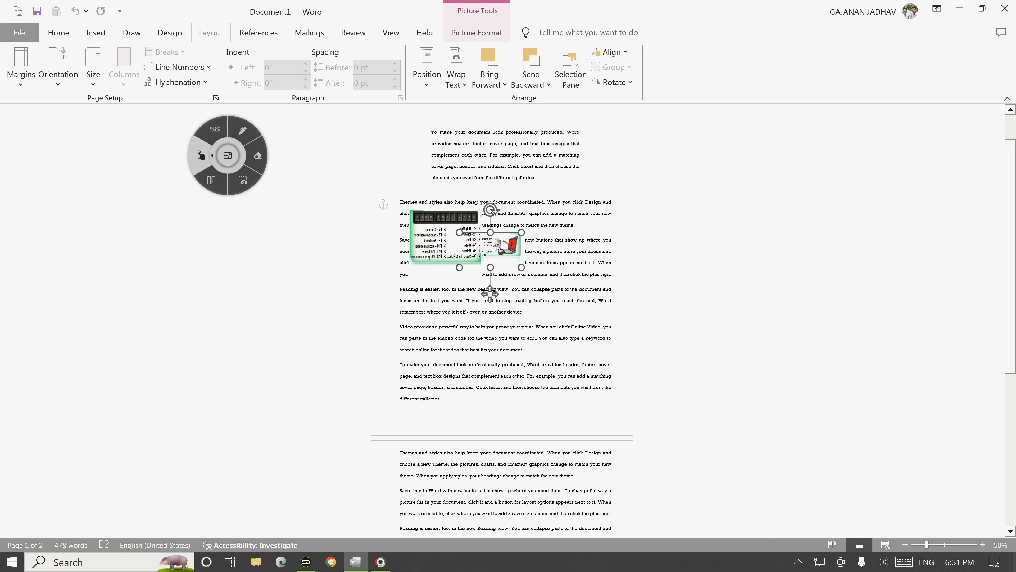
# Step: Tilt the function-keys picture nearly upside down and enlarge both pictures to about twice their width so they overlap
pyautogui.click(442, 242)
pyautogui.moveTo(446, 185); pyautogui.dragTo(459, 407)
pyautogui.moveTo(507, 245); pyautogui.dragTo(564, 259)
pyautogui.moveTo(516, 282); pyautogui.dragTo(432, 329)
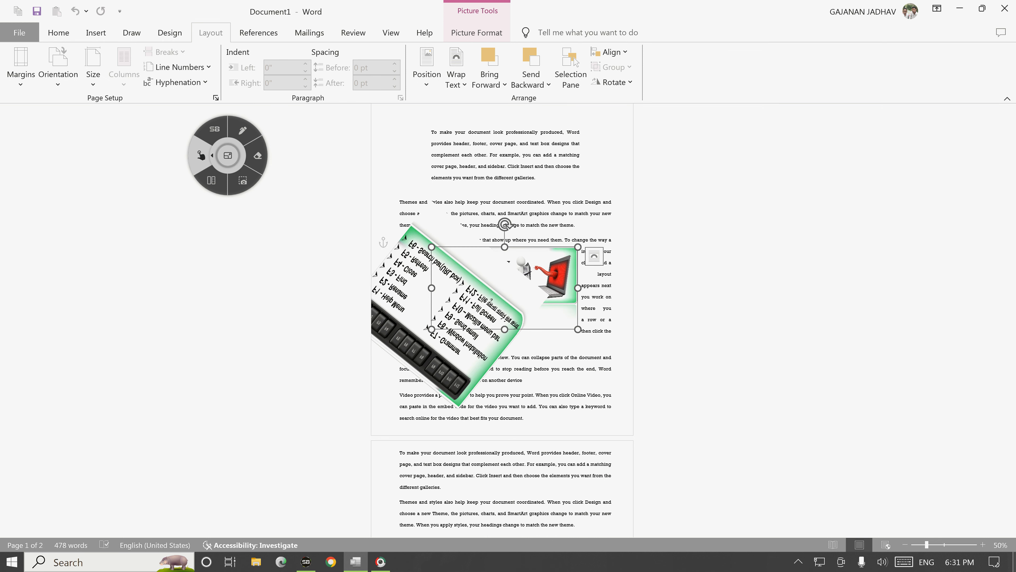
pyautogui.click(445, 299)
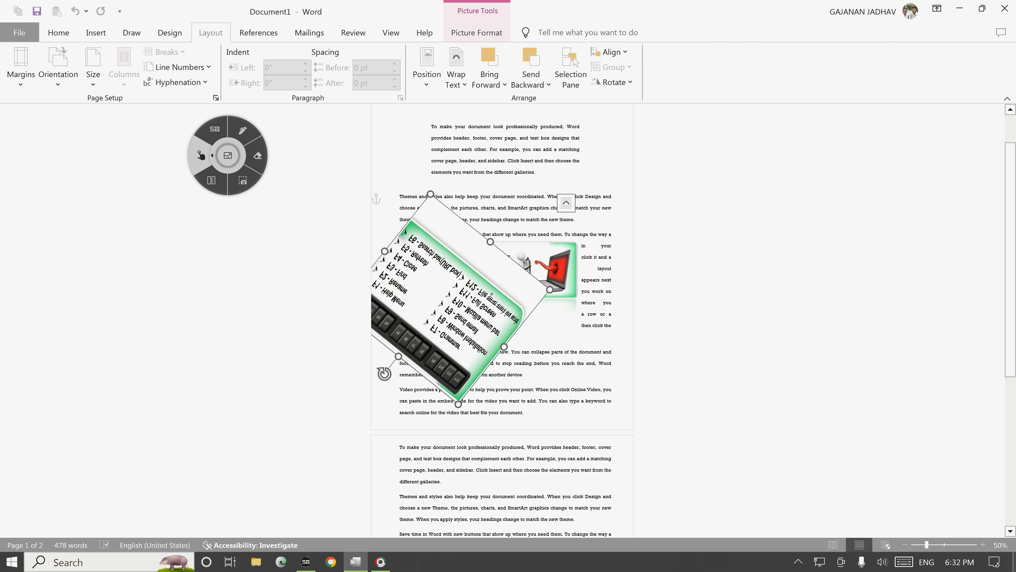
# Step: Select the function-keys picture and send it backward behind the Antivirus picture
pyautogui.click(556, 265)
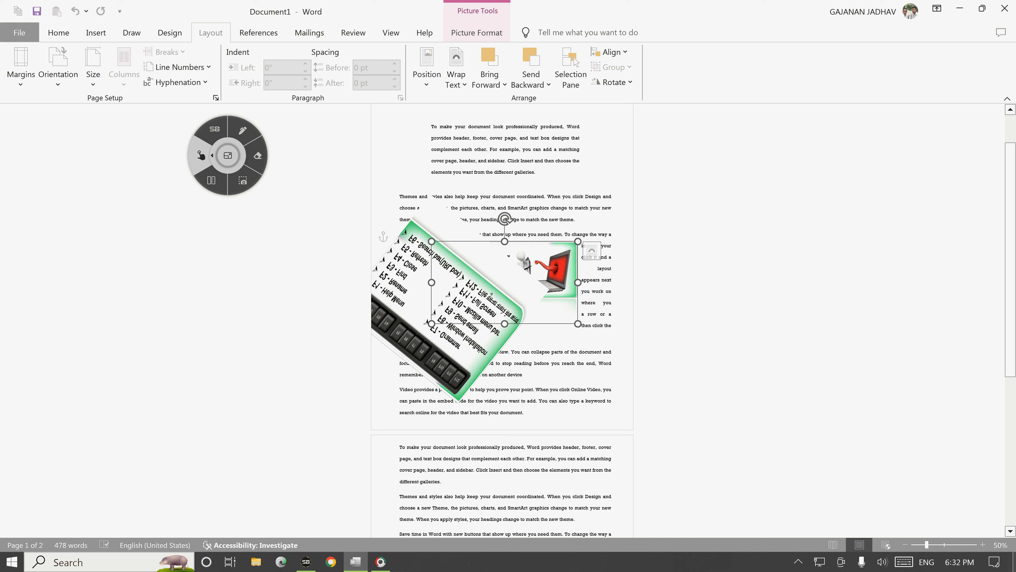
pyautogui.click(243, 130)
pyautogui.moveTo(394, 257); pyautogui.dragTo(389, 253)
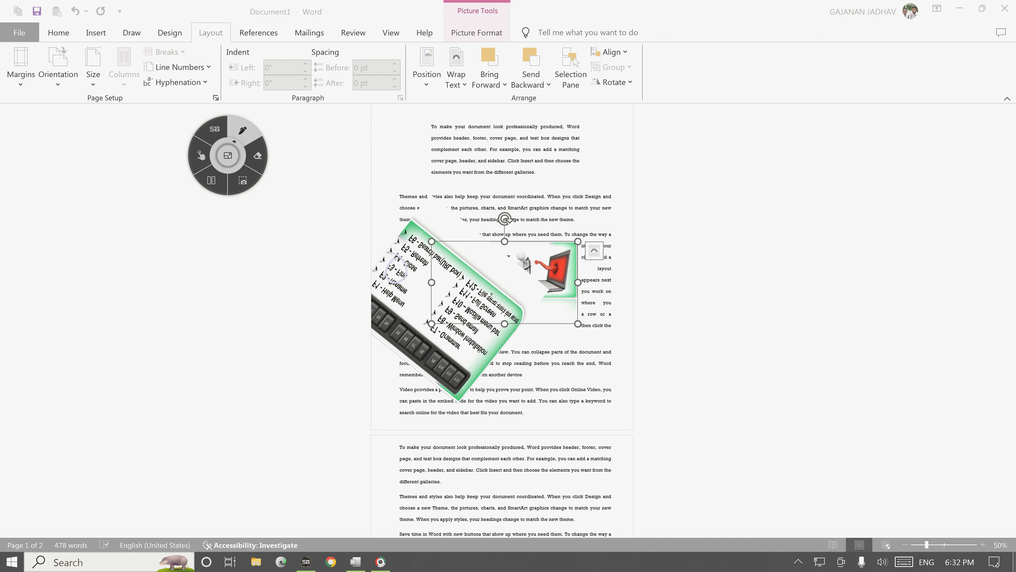
pyautogui.moveTo(547, 260); pyautogui.dragTo(545, 261)
pyautogui.click(201, 155)
pyautogui.click(443, 299)
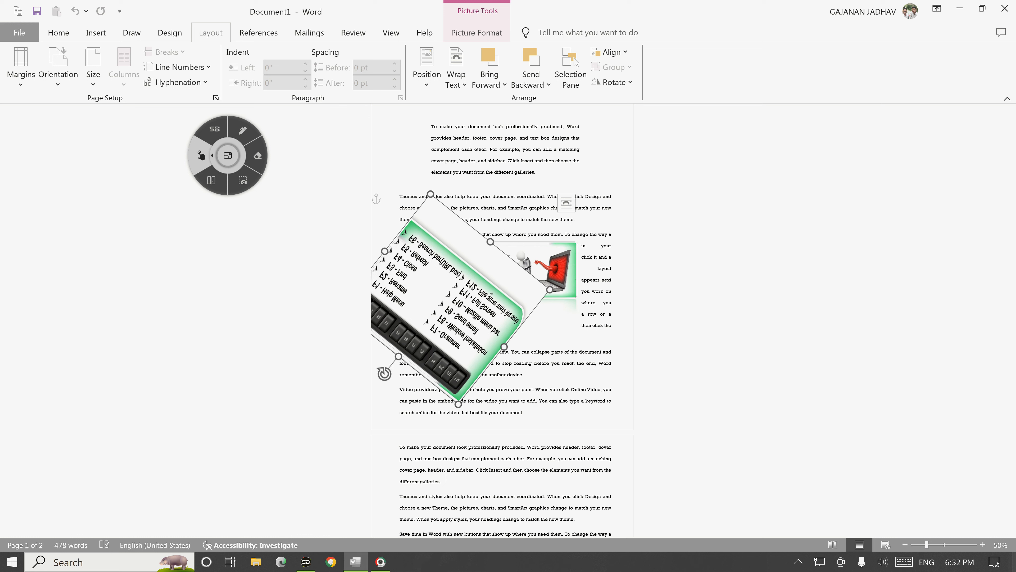
pyautogui.click(242, 131)
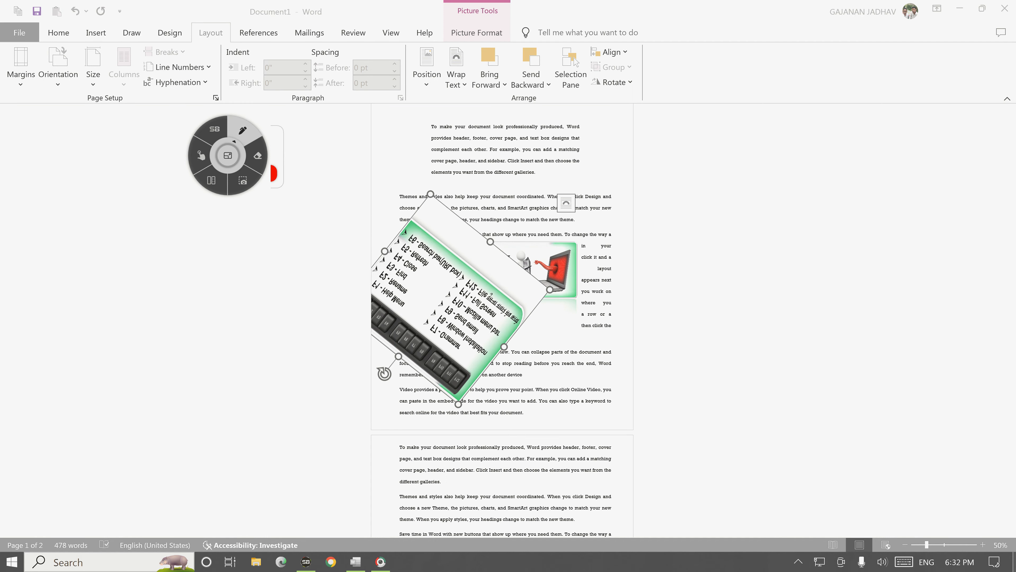
pyautogui.moveTo(535, 46)
pyautogui.mouseDown()
pyautogui.moveTo(535, 87)
pyautogui.moveTo(528, 47)
pyautogui.mouseUp()
pyautogui.click(201, 157)
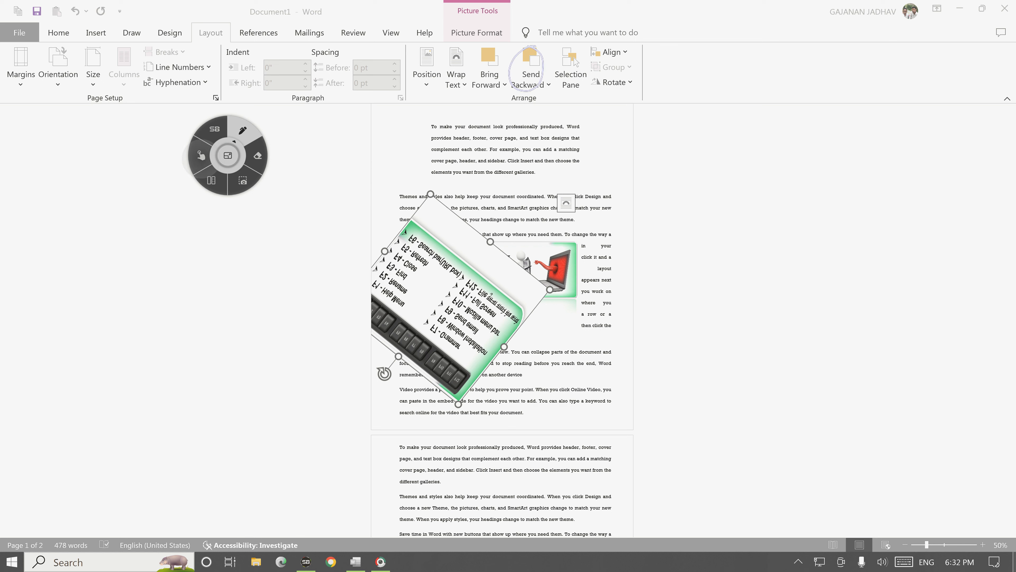
pyautogui.click(529, 60)
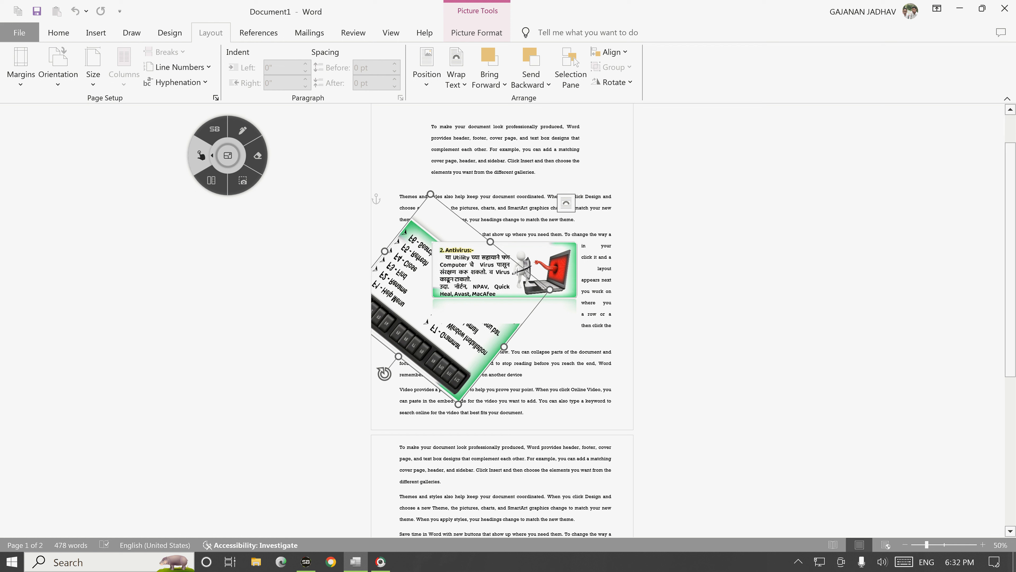
# Step: Bring the function-keys picture forward so that it overlaps the Antivirus picture
pyautogui.click(242, 130)
pyautogui.moveTo(475, 39)
pyautogui.mouseDown()
pyautogui.moveTo(459, 82)
pyautogui.moveTo(507, 56)
pyautogui.moveTo(486, 36)
pyautogui.mouseUp()
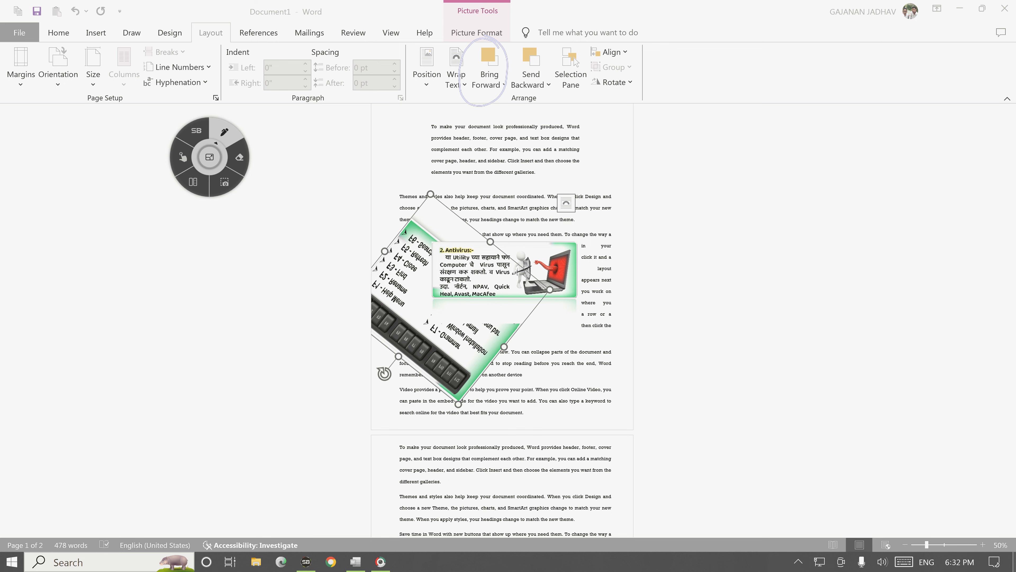
pyautogui.click(183, 157)
pyautogui.click(489, 60)
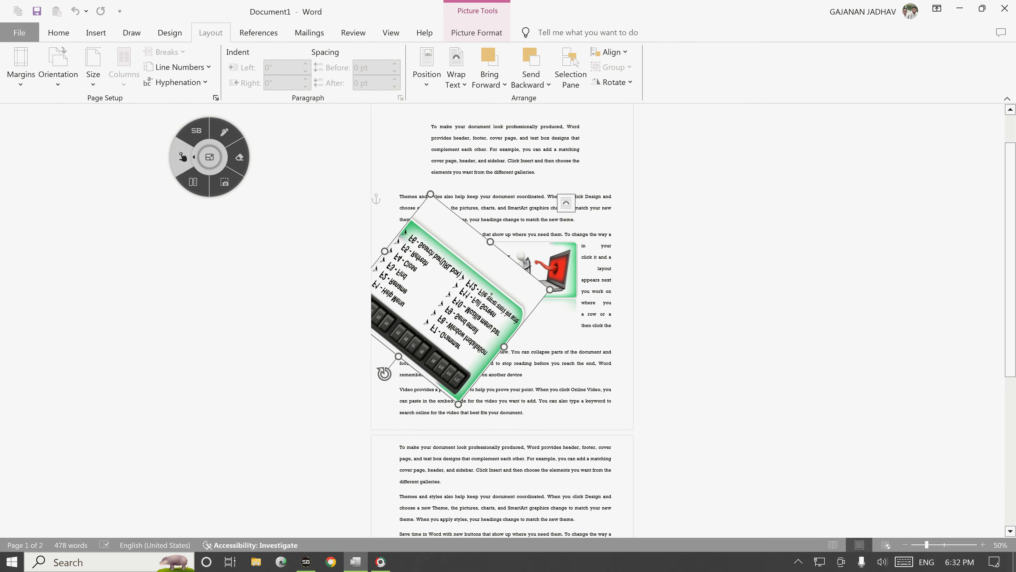
# Step: Open the Selection pane for the document's pictures and mark its heading with the screen pen
pyautogui.click(224, 132)
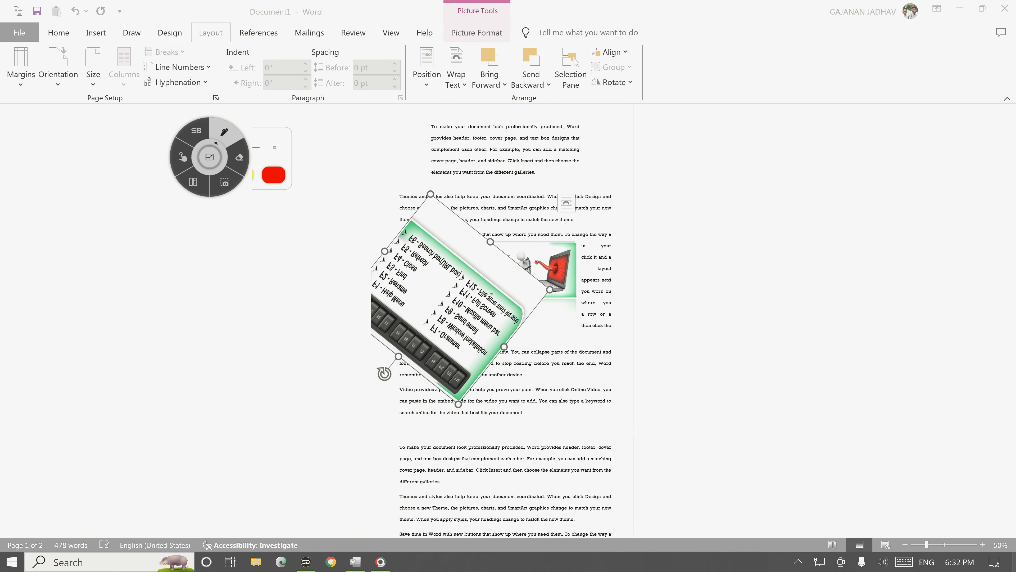
pyautogui.moveTo(573, 26); pyautogui.dragTo(583, 44)
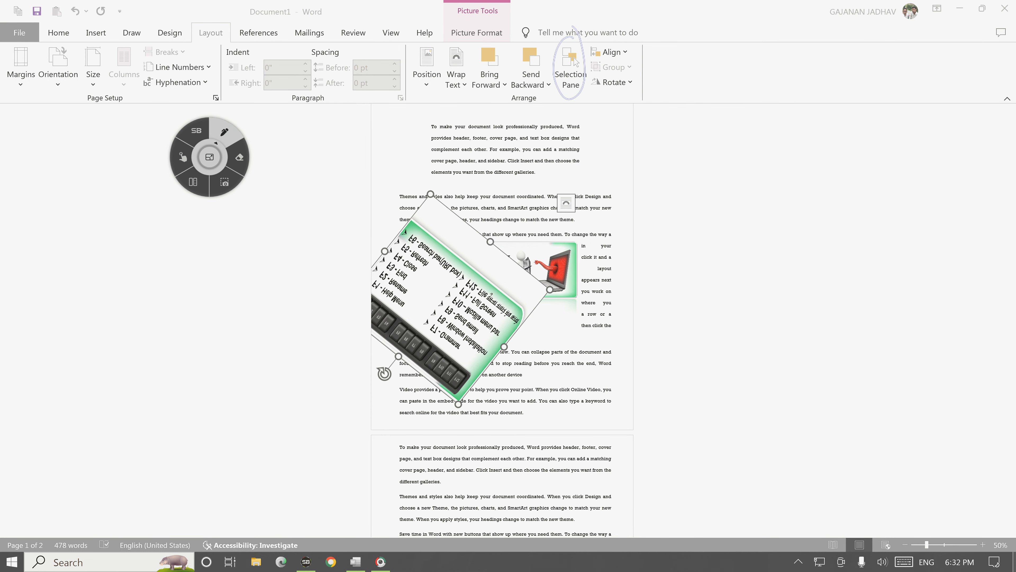
pyautogui.click(182, 157)
pyautogui.click(575, 61)
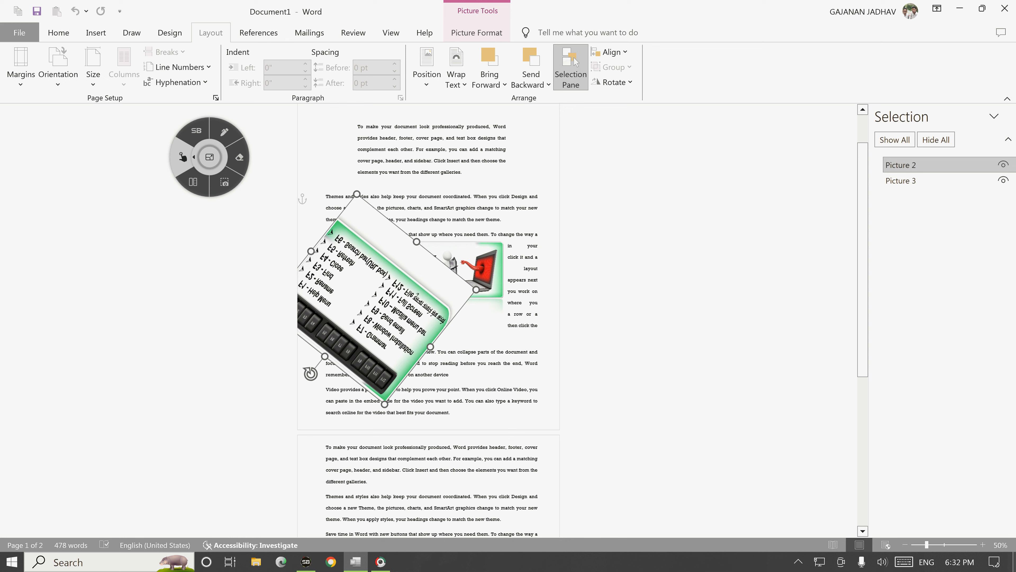
pyautogui.moveTo(209, 157); pyautogui.dragTo(756, 220)
pyautogui.click(772, 196)
pyautogui.moveTo(923, 96)
pyautogui.mouseDown()
pyautogui.moveTo(856, 146)
pyautogui.moveTo(1008, 176)
pyautogui.moveTo(905, 101)
pyautogui.mouseUp()
pyautogui.click(731, 221)
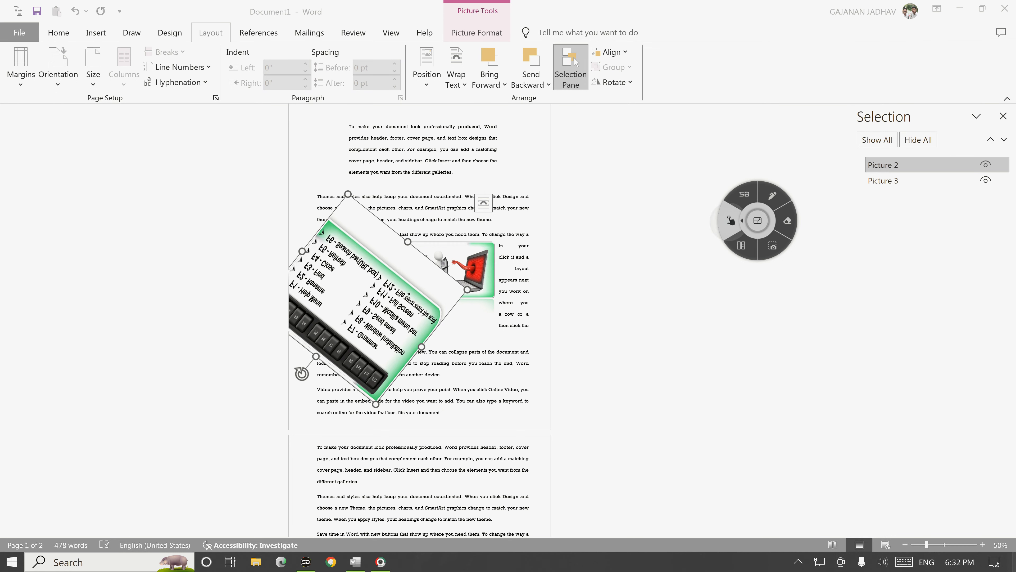
# Step: Hide all pictures through the Selection pane and show them all again
pyautogui.click(765, 203)
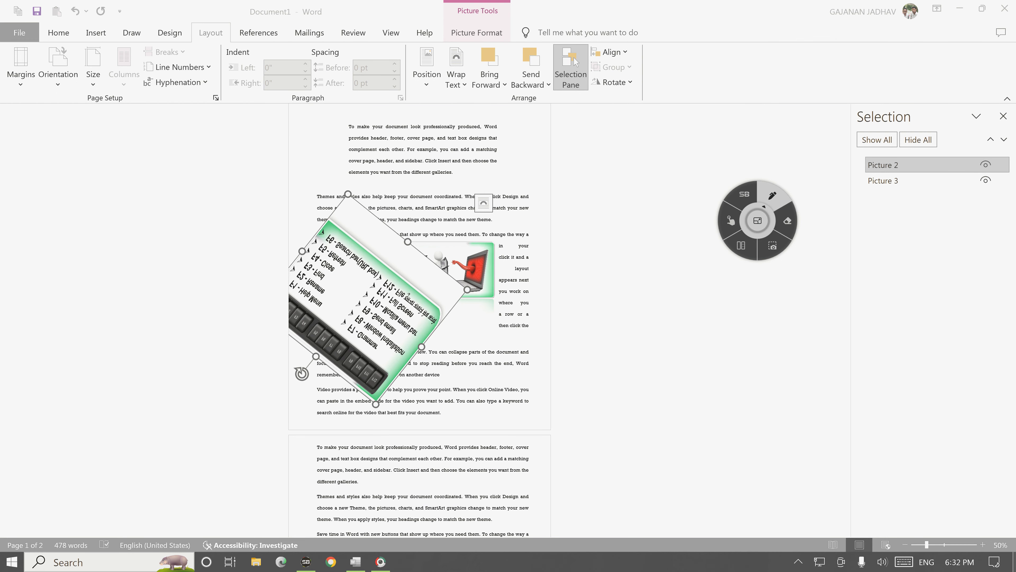
pyautogui.moveTo(867, 160)
pyautogui.mouseDown()
pyautogui.moveTo(900, 161)
pyautogui.moveTo(871, 197)
pyautogui.moveTo(870, 175)
pyautogui.mouseUp()
pyautogui.click(731, 221)
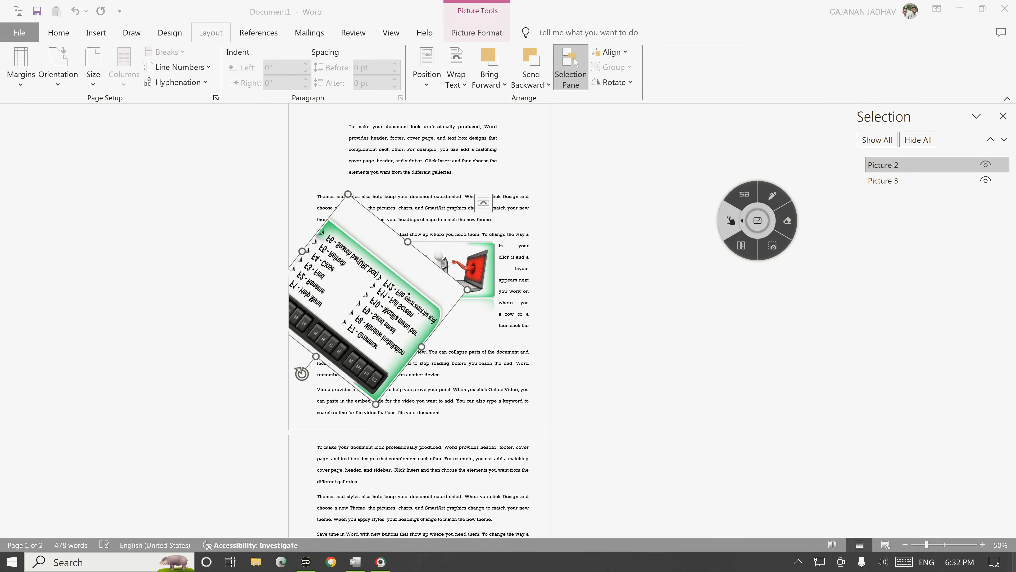
pyautogui.click(773, 195)
pyautogui.moveTo(874, 125)
pyautogui.mouseDown()
pyautogui.moveTo(890, 152)
pyautogui.moveTo(877, 123)
pyautogui.moveTo(945, 136)
pyautogui.moveTo(924, 124)
pyautogui.mouseUp()
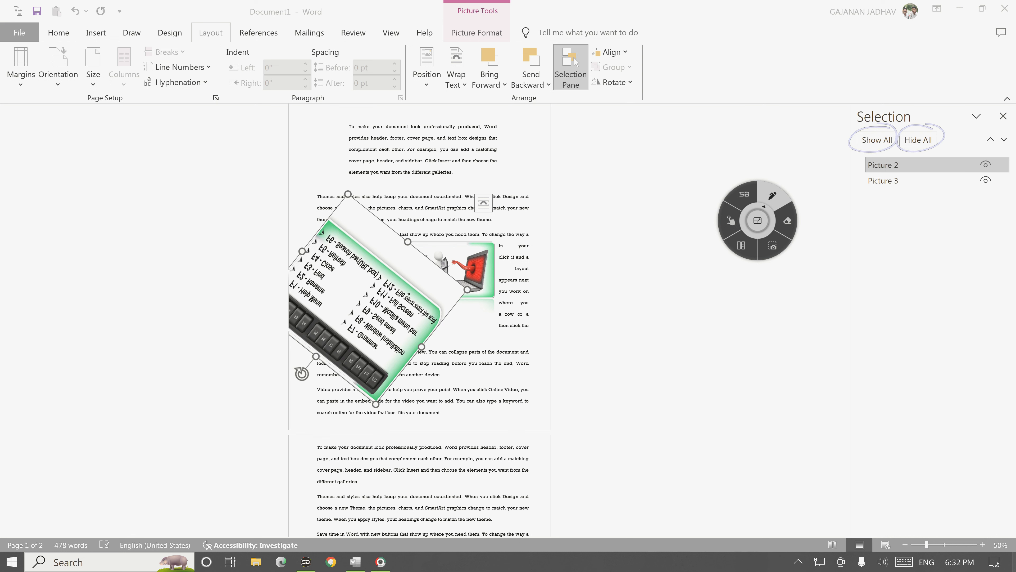
pyautogui.click(738, 220)
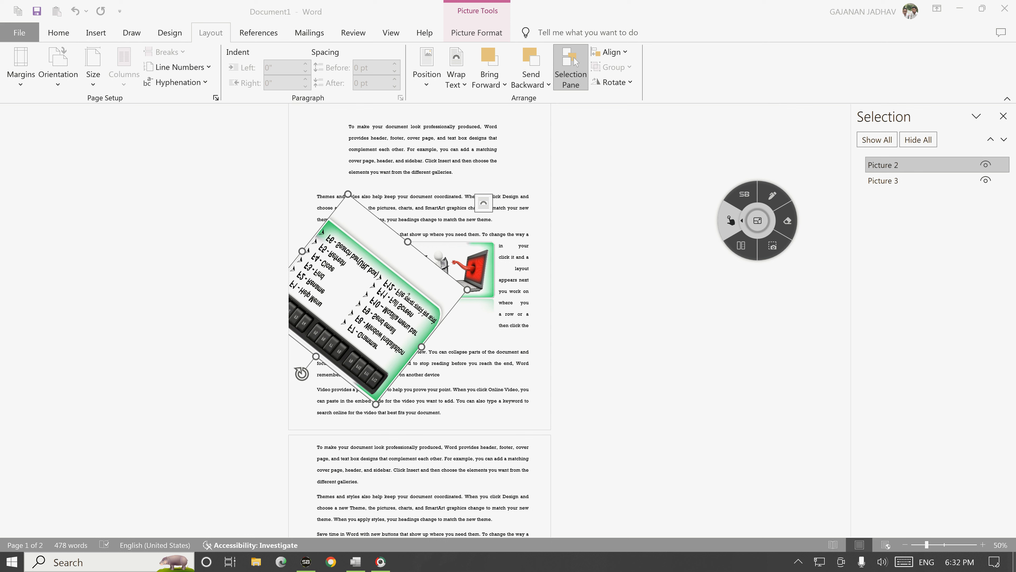
pyautogui.click(918, 140)
pyautogui.click(772, 195)
pyautogui.moveTo(470, 238)
pyautogui.mouseDown()
pyautogui.moveTo(296, 317)
pyautogui.moveTo(460, 214)
pyautogui.mouseUp()
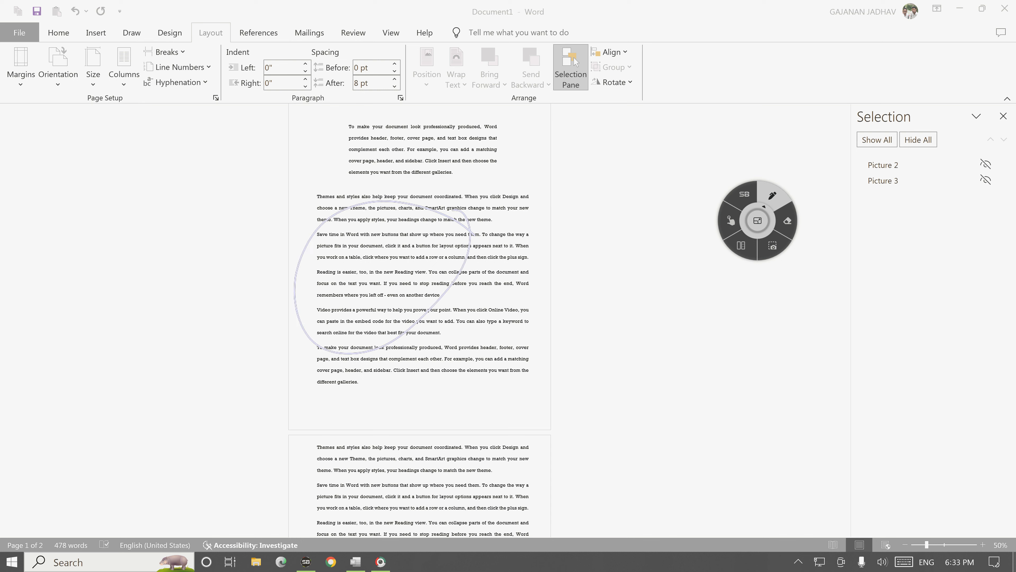
pyautogui.click(730, 221)
pyautogui.click(876, 139)
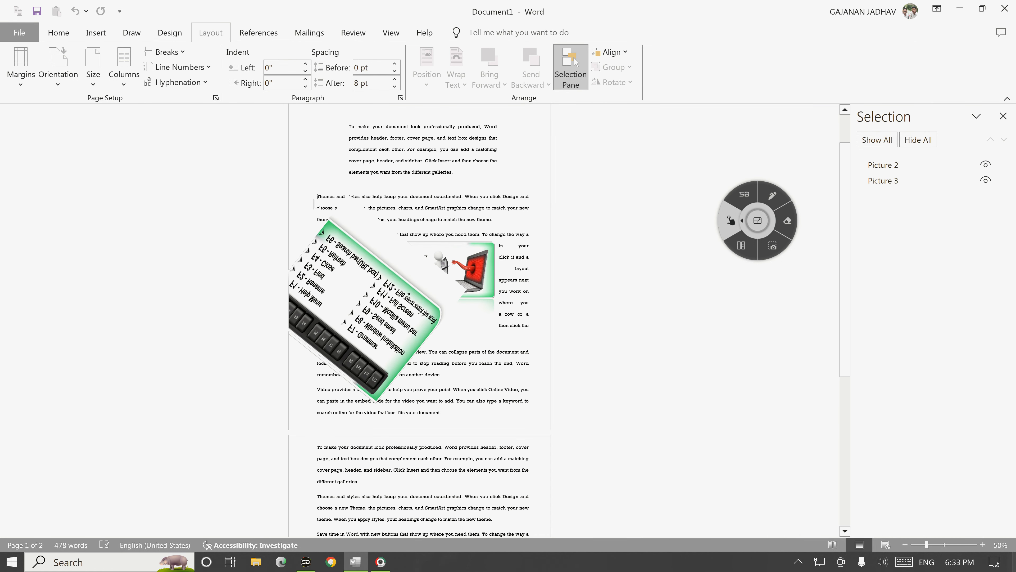
# Step: Hide Picture 2 and Picture 3 individually in the Selection pane and make each one visible again
pyautogui.click(772, 195)
pyautogui.moveTo(414, 204)
pyautogui.mouseDown()
pyautogui.moveTo(286, 240)
pyautogui.moveTo(476, 338)
pyautogui.moveTo(460, 212)
pyautogui.mouseUp()
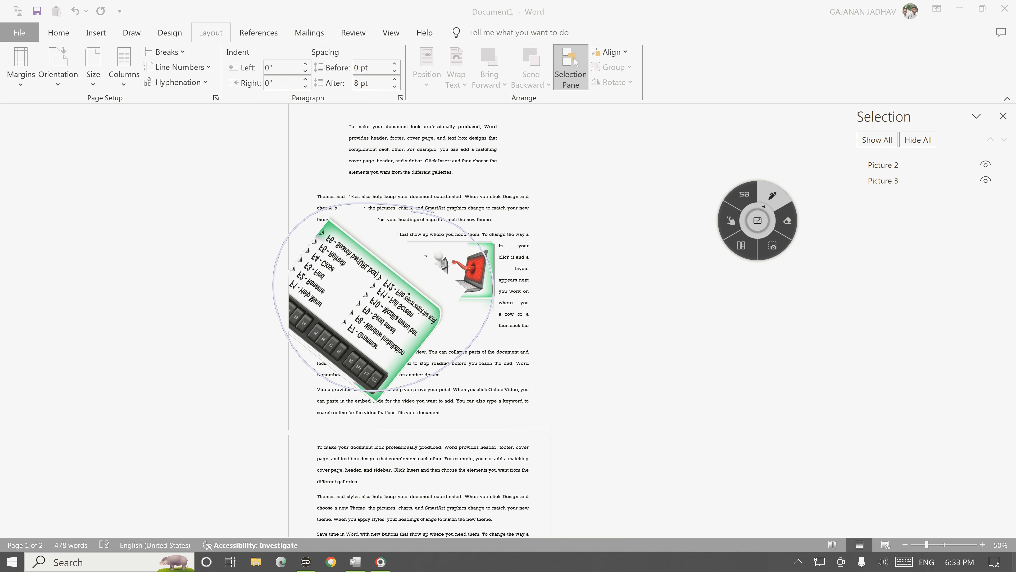
pyautogui.moveTo(993, 154)
pyautogui.mouseDown()
pyautogui.moveTo(997, 173)
pyautogui.moveTo(987, 174)
pyautogui.mouseUp()
pyautogui.click(740, 221)
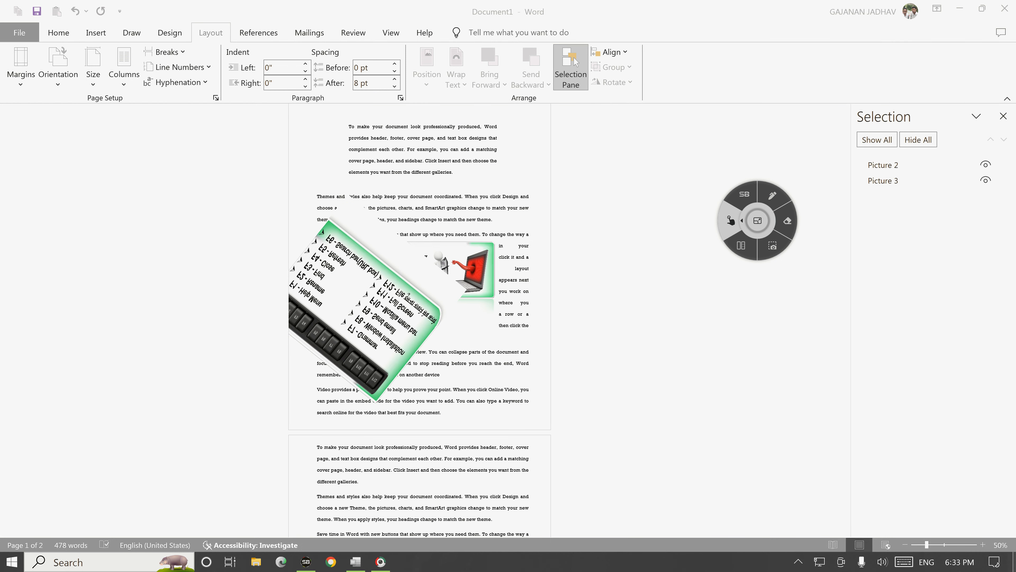
pyautogui.click(986, 164)
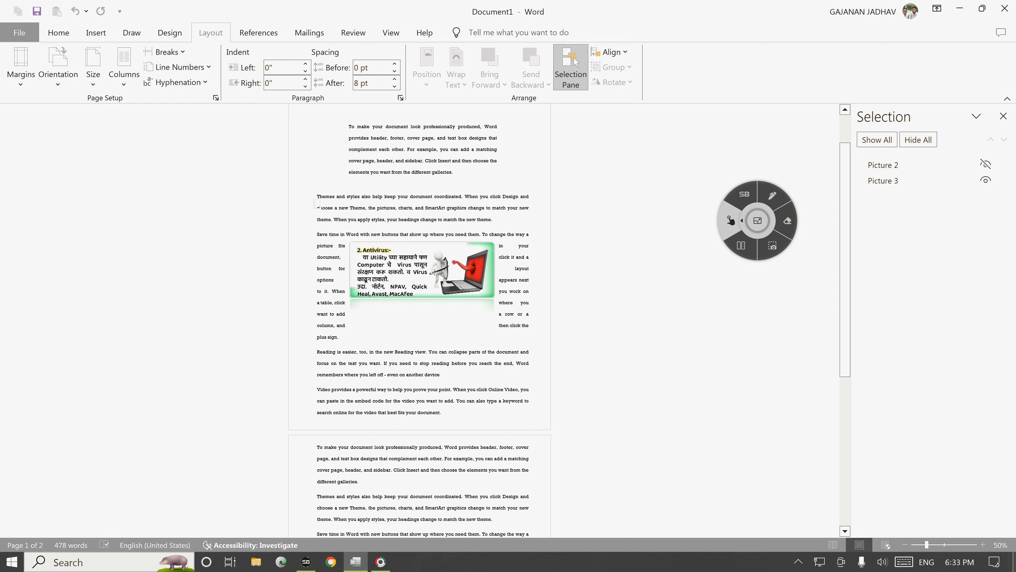
pyautogui.click(986, 179)
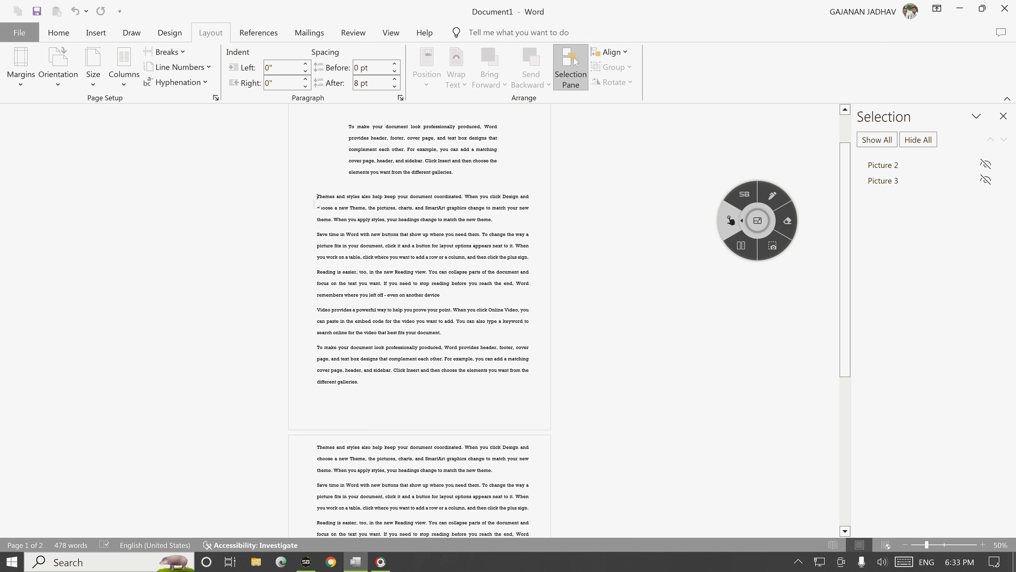
pyautogui.click(986, 164)
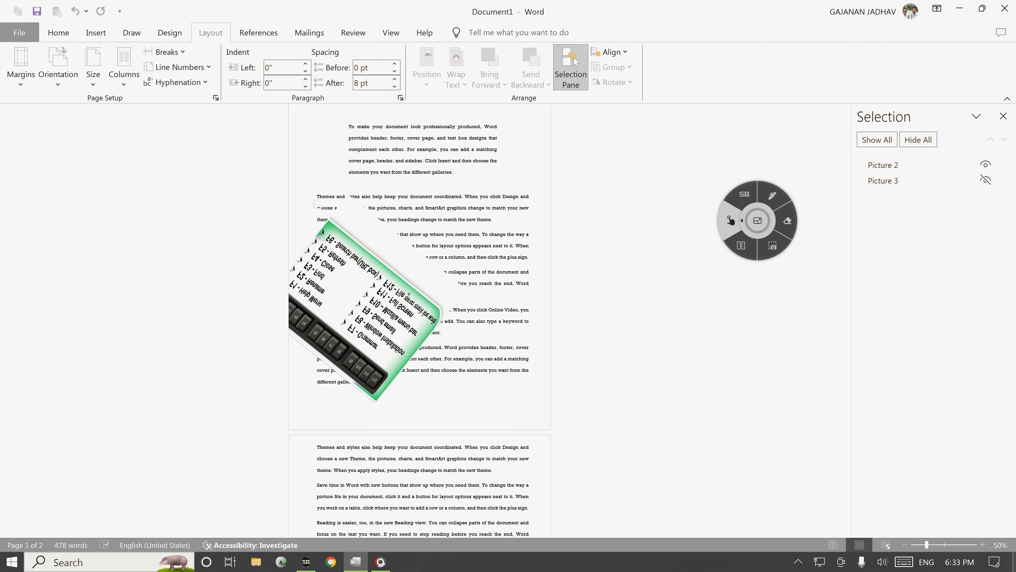
pyautogui.click(986, 179)
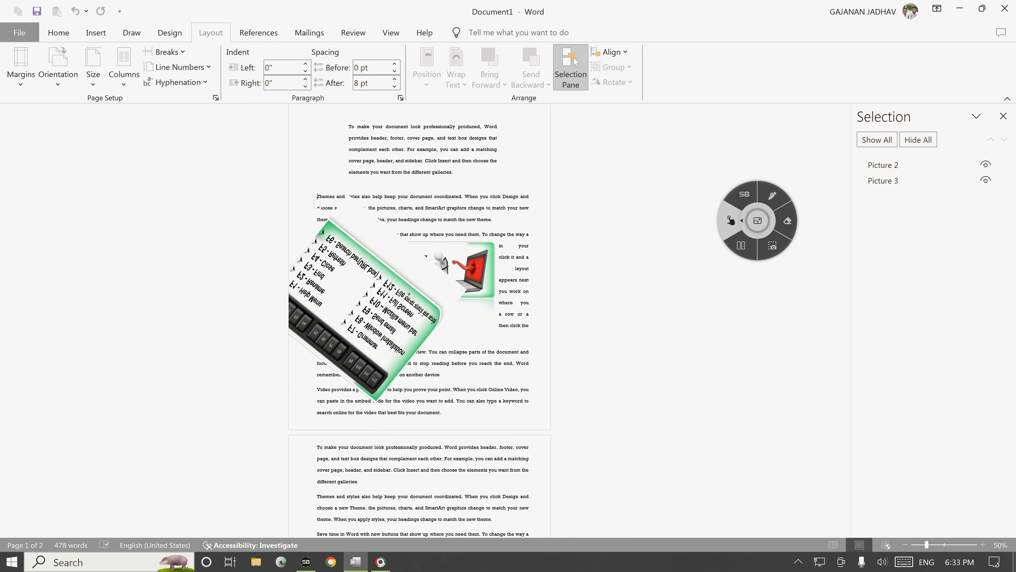
# Step: Align the function-keys picture to the horizontal center and vertical middle of the page margins
pyautogui.click(883, 165)
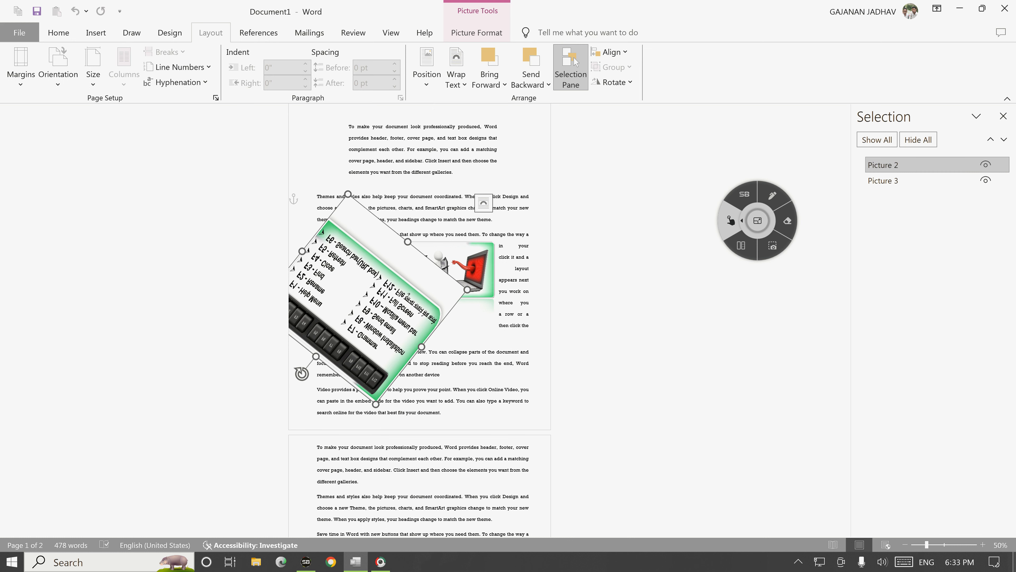
pyautogui.click(611, 51)
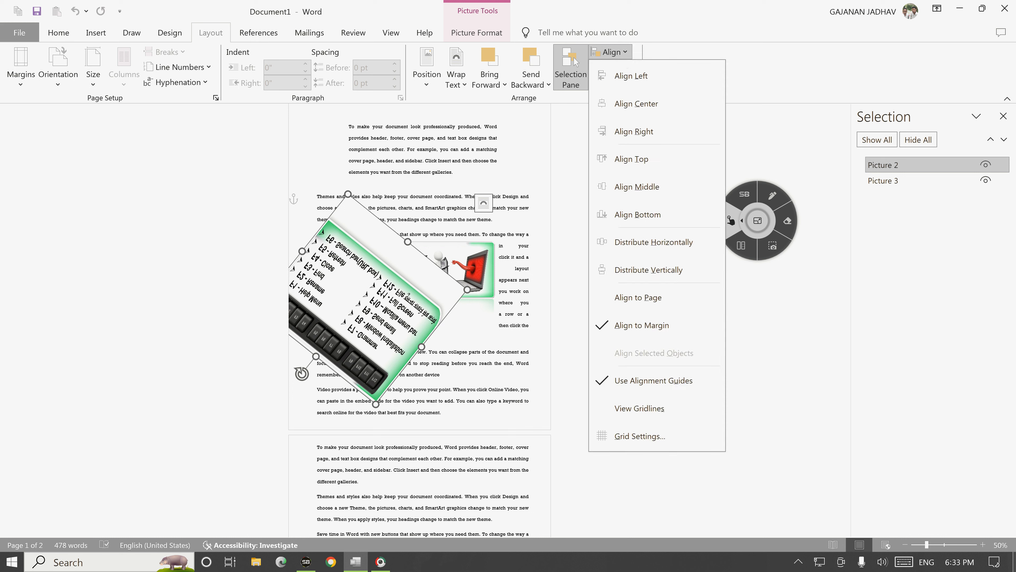
pyautogui.click(629, 101)
pyautogui.click(611, 52)
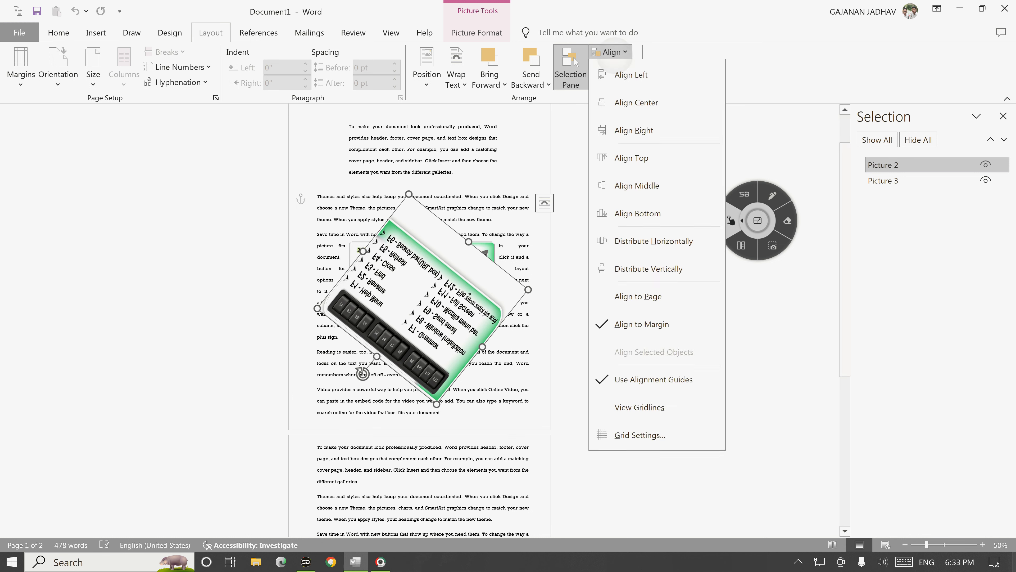
pyautogui.press('t')
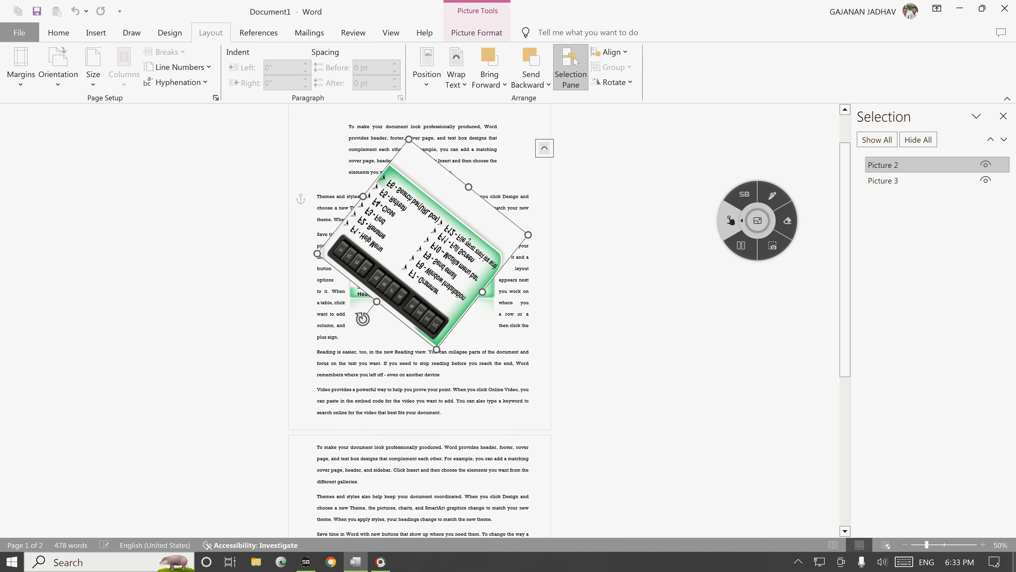
pyautogui.hotkey('alt', 'p')
pyautogui.press('a')
pyautogui.press('a')
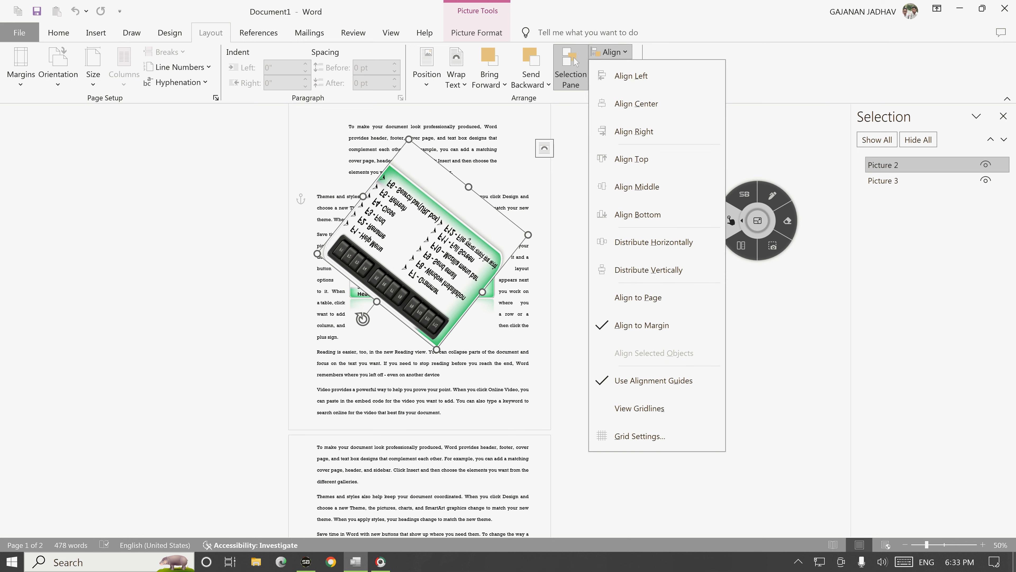
pyautogui.press('Escape')
pyautogui.hotkey('alt', 'p')
pyautogui.press('a')
pyautogui.press('a')
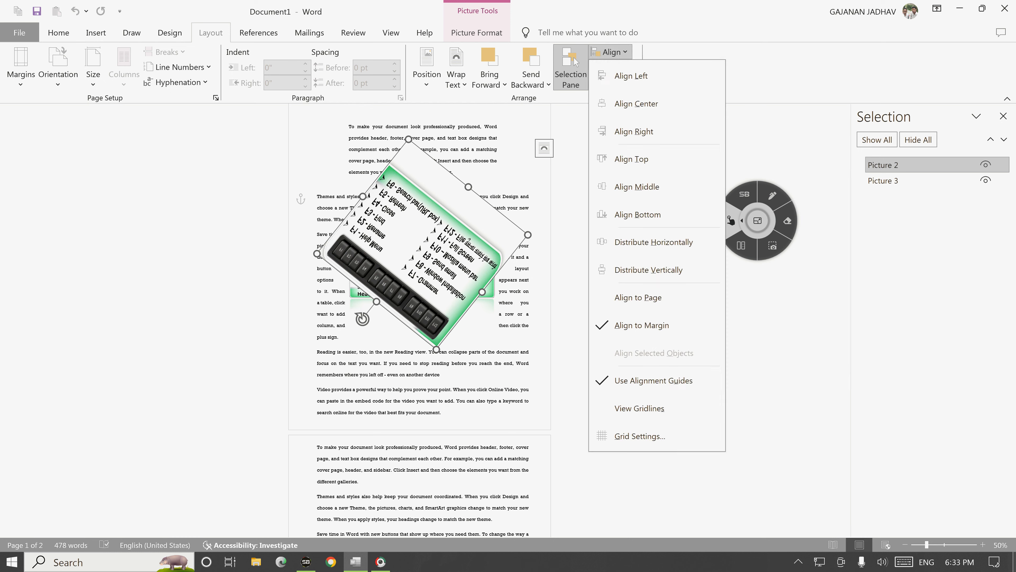
pyautogui.press('c')
# Step: Shrink the function-keys picture to less than half its size and align it to the top margin
pyautogui.moveTo(528, 234); pyautogui.dragTo(413, 245)
pyautogui.click(617, 52)
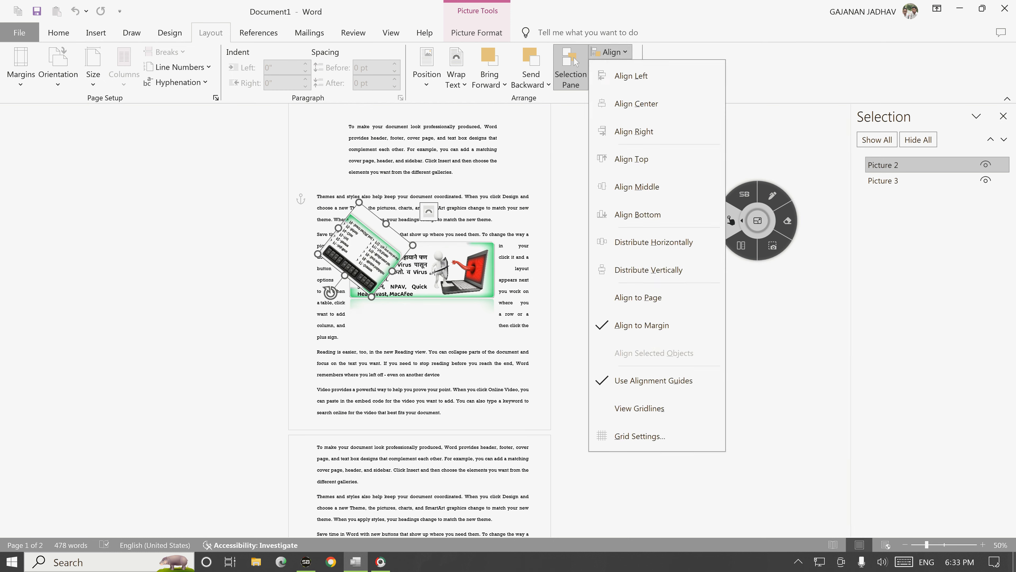
pyautogui.click(632, 159)
pyautogui.scroll(2, 419, 280)
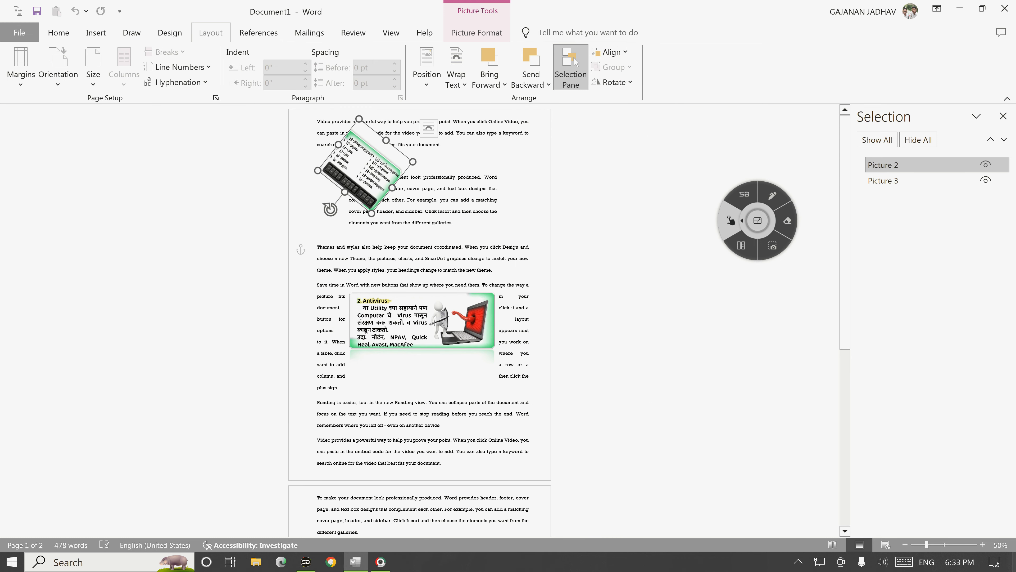
# Step: Circle both pictures with the screen pen, write "Group" and "Select" beside the page, and clear the markings
pyautogui.click(772, 195)
pyautogui.moveTo(425, 166)
pyautogui.mouseDown()
pyautogui.moveTo(344, 128)
pyautogui.moveTo(408, 149)
pyautogui.mouseUp()
pyautogui.moveTo(425, 287)
pyautogui.mouseDown()
pyautogui.moveTo(386, 379)
pyautogui.moveTo(416, 294)
pyautogui.mouseUp()
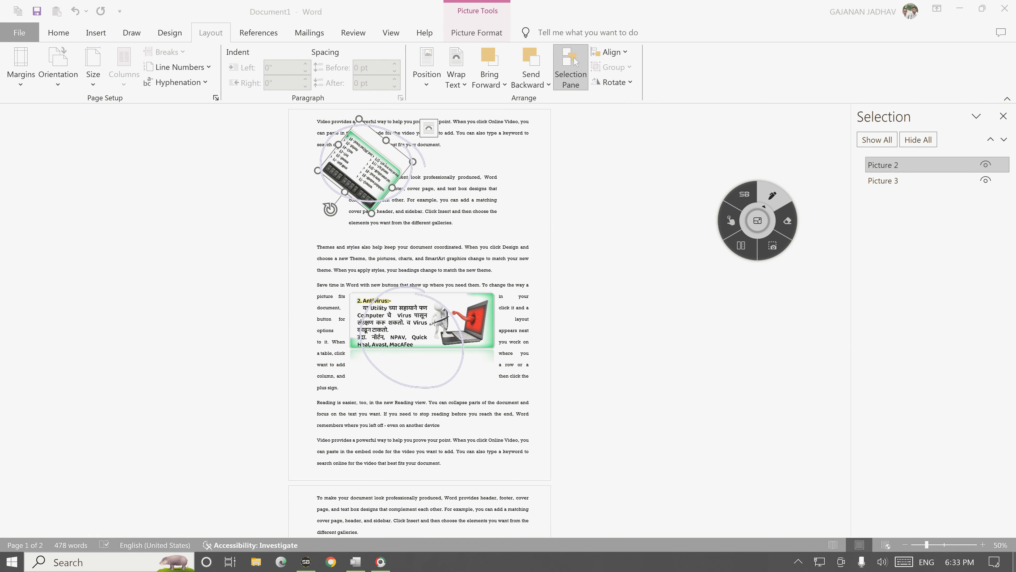
pyautogui.moveTo(586, 232)
pyautogui.mouseDown()
pyautogui.moveTo(581, 252)
pyautogui.moveTo(596, 242)
pyautogui.moveTo(641, 259)
pyautogui.moveTo(664, 246)
pyautogui.moveTo(657, 260)
pyautogui.mouseUp()
pyautogui.click(676, 254)
pyautogui.moveTo(566, 287); pyautogui.dragTo(692, 284)
pyautogui.moveTo(471, 284)
pyautogui.mouseDown()
pyautogui.moveTo(417, 309)
pyautogui.moveTo(448, 278)
pyautogui.mouseUp()
pyautogui.moveTo(371, 175); pyautogui.dragTo(358, 199)
pyautogui.moveTo(583, 300); pyautogui.dragTo(568, 320)
pyautogui.moveTo(598, 320)
pyautogui.mouseDown()
pyautogui.moveTo(602, 312)
pyautogui.moveTo(610, 330)
pyautogui.mouseUp()
pyautogui.moveTo(628, 307)
pyautogui.mouseDown()
pyautogui.moveTo(629, 339)
pyautogui.moveTo(678, 346)
pyautogui.mouseUp()
pyautogui.click(668, 330)
pyautogui.moveTo(686, 314)
pyautogui.mouseDown()
pyautogui.moveTo(685, 344)
pyautogui.moveTo(702, 330)
pyautogui.mouseUp()
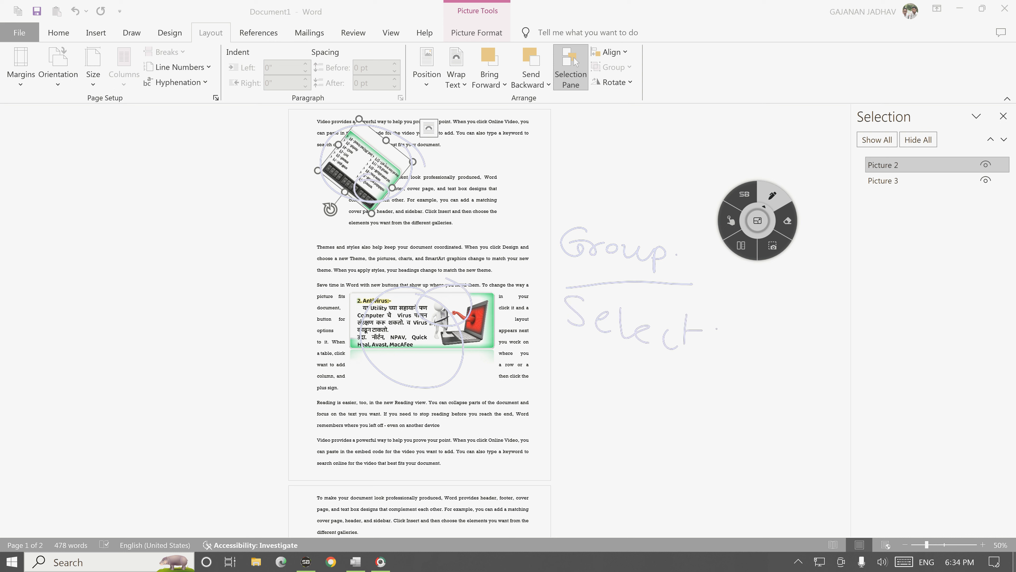
pyautogui.click(732, 220)
pyautogui.click(773, 196)
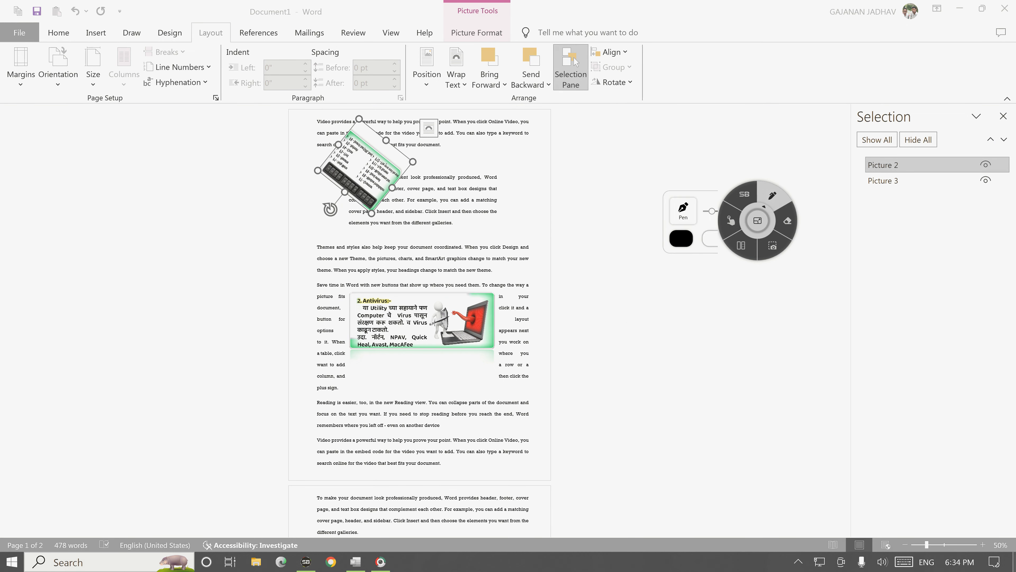
# Step: Write "Co" and "ctrl." beside the page with the screen pen, and clear the writing
pyautogui.moveTo(628, 156); pyautogui.dragTo(625, 176)
pyautogui.moveTo(641, 160)
pyautogui.mouseDown()
pyautogui.moveTo(635, 172)
pyautogui.moveTo(645, 161)
pyautogui.mouseUp()
pyautogui.moveTo(627, 216)
pyautogui.mouseDown()
pyautogui.moveTo(626, 230)
pyautogui.moveTo(645, 227)
pyautogui.moveTo(651, 214)
pyautogui.mouseUp()
pyautogui.moveTo(655, 215)
pyautogui.mouseDown()
pyautogui.moveTo(665, 210)
pyautogui.moveTo(674, 227)
pyautogui.mouseUp()
pyautogui.click(687, 221)
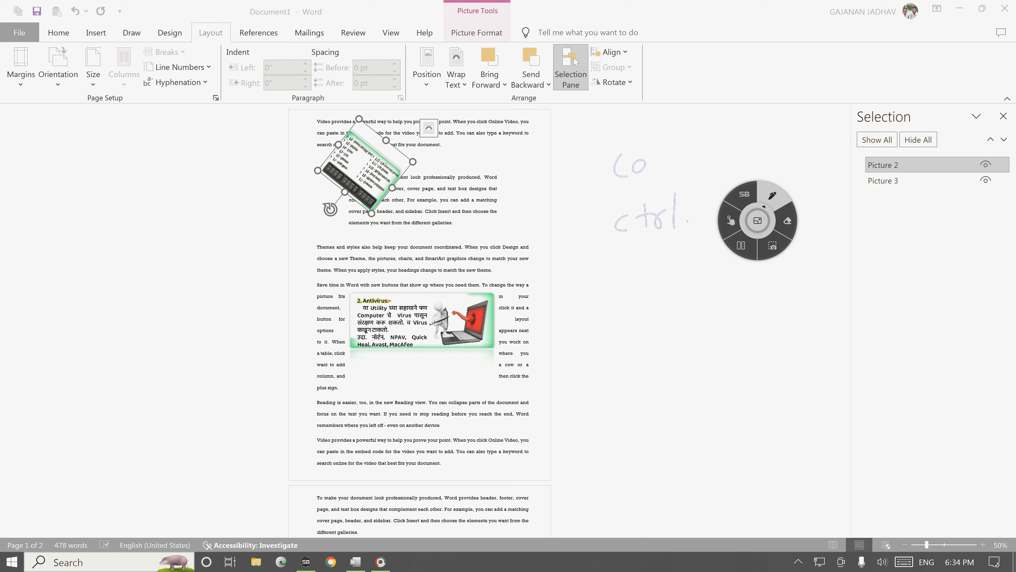
pyautogui.click(731, 220)
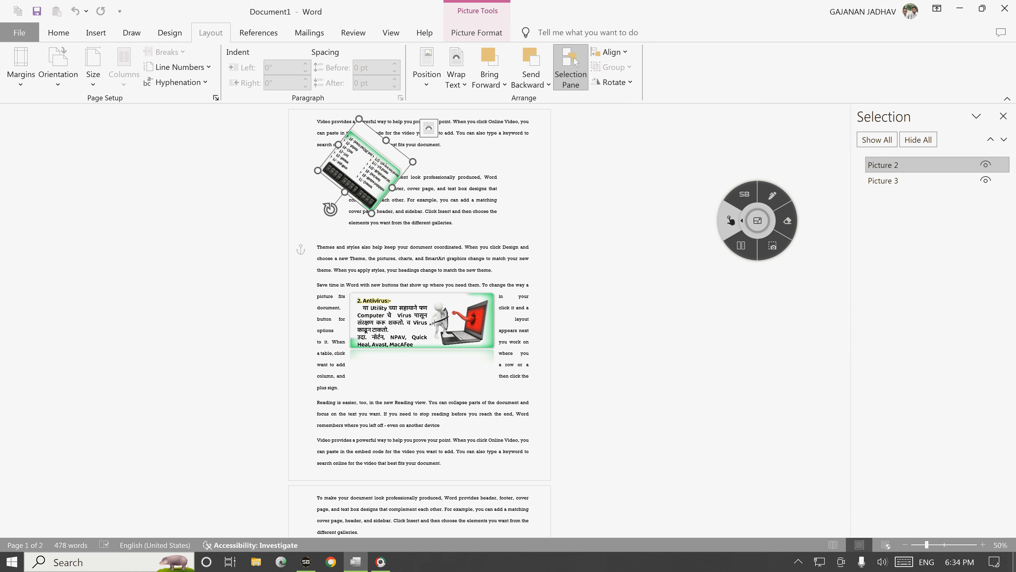
# Step: Circle the Group command with the screen pen, once with both pictures selected and once with neither selected, clearing each marking
pyautogui.keyDown('ctrl'); pyautogui.click(921, 181); pyautogui.keyUp('ctrl')
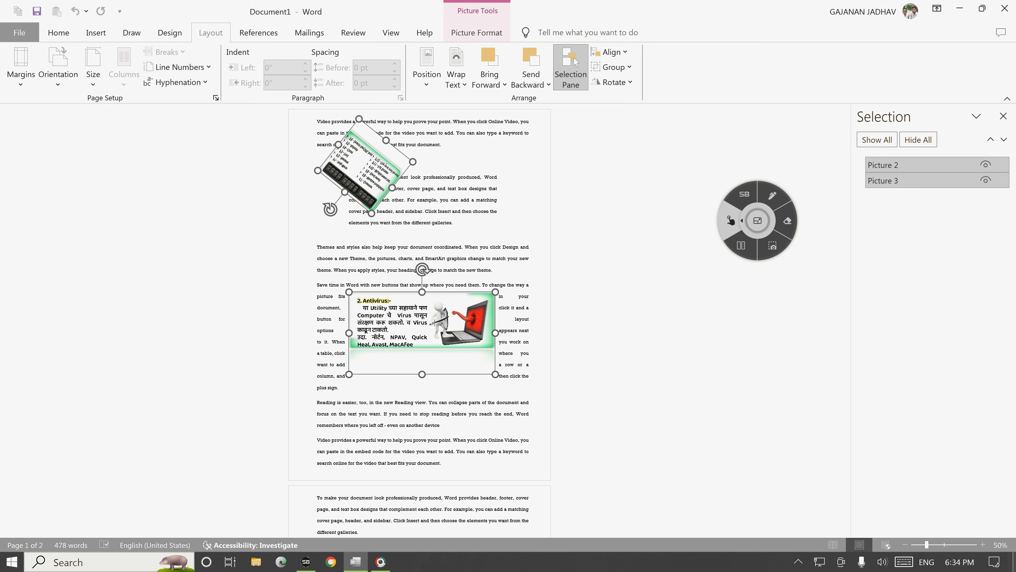
pyautogui.click(773, 195)
pyautogui.moveTo(623, 61)
pyautogui.mouseDown()
pyautogui.moveTo(626, 75)
pyautogui.moveTo(623, 59)
pyautogui.mouseUp()
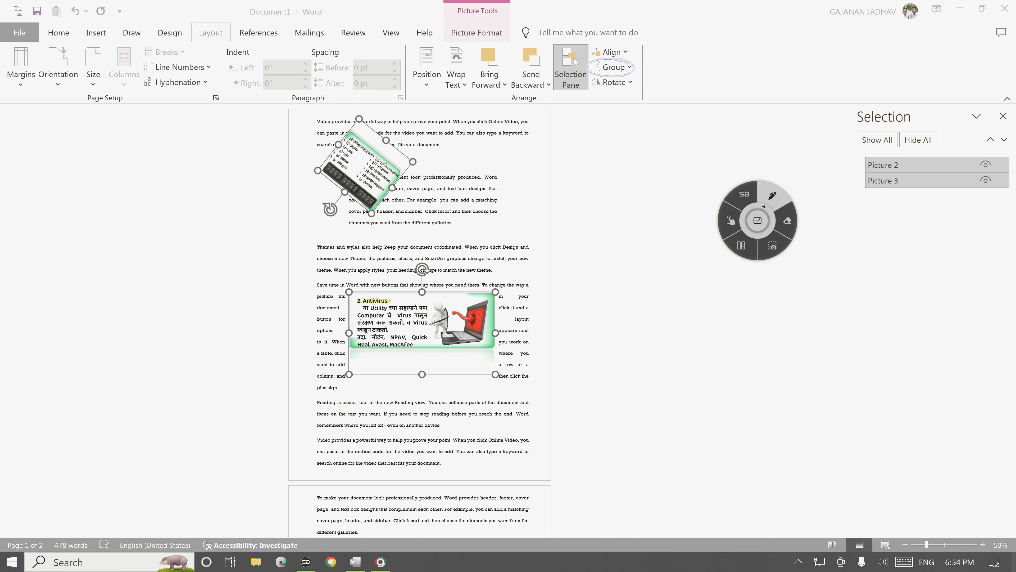
pyautogui.click(731, 221)
pyautogui.click(497, 178)
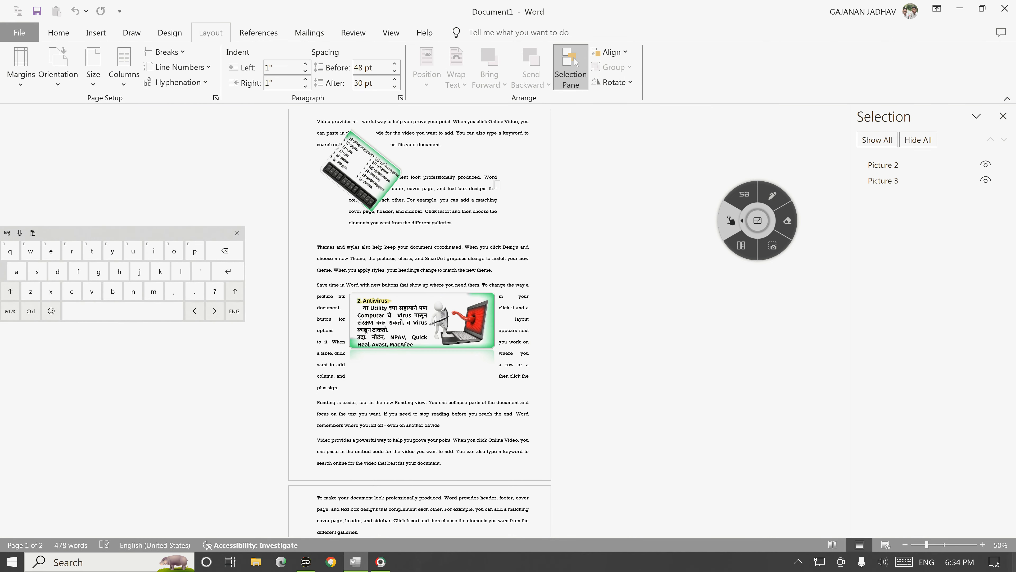
pyautogui.click(773, 195)
pyautogui.moveTo(624, 60); pyautogui.dragTo(621, 59)
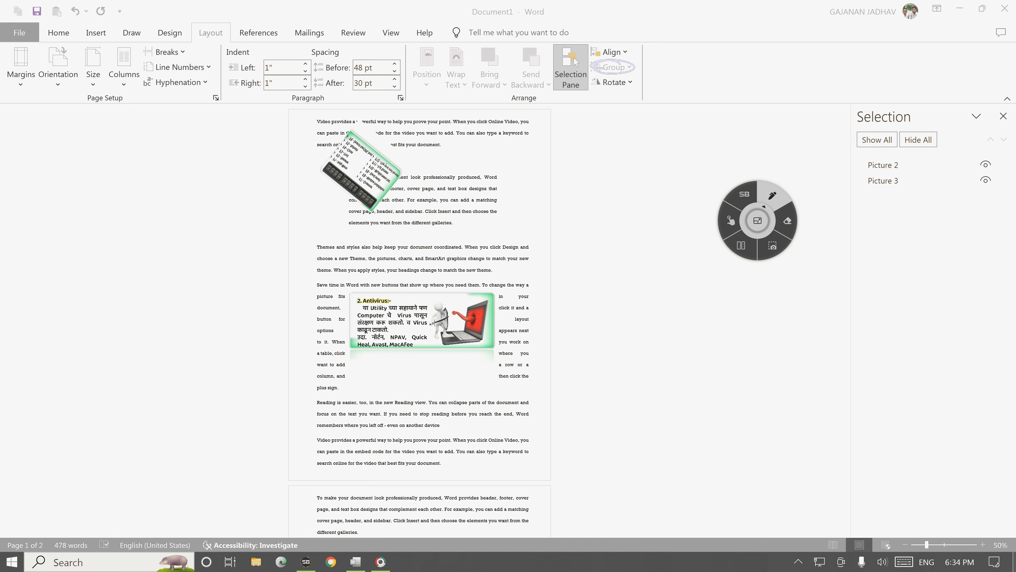
pyautogui.click(731, 221)
# Step: Select Picture 2 and Picture 3 together and group them
pyautogui.click(883, 165)
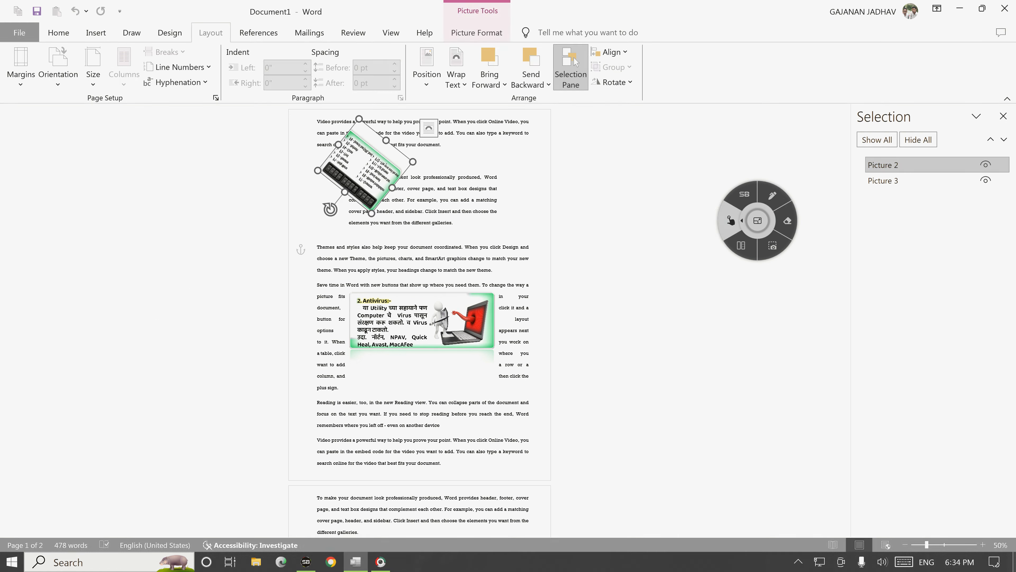
pyautogui.click(429, 128)
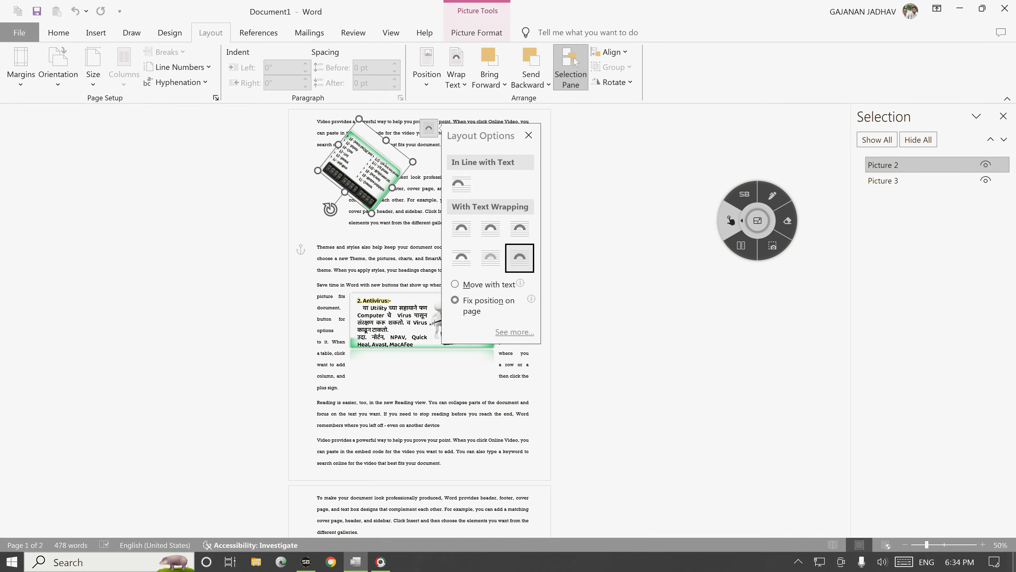
pyautogui.keyDown('ctrl'); pyautogui.click(884, 180); pyautogui.keyUp('ctrl')
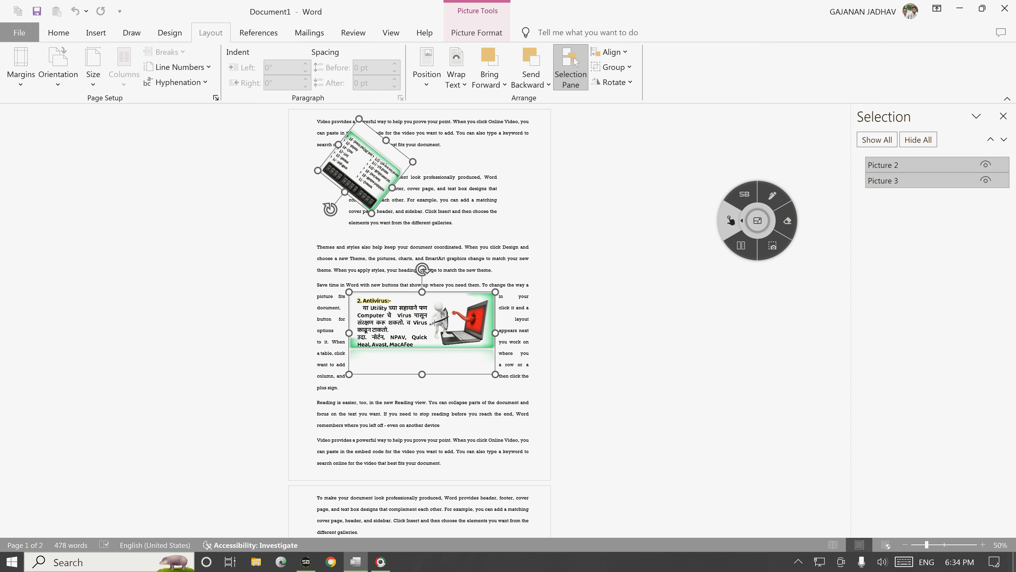
pyautogui.click(611, 67)
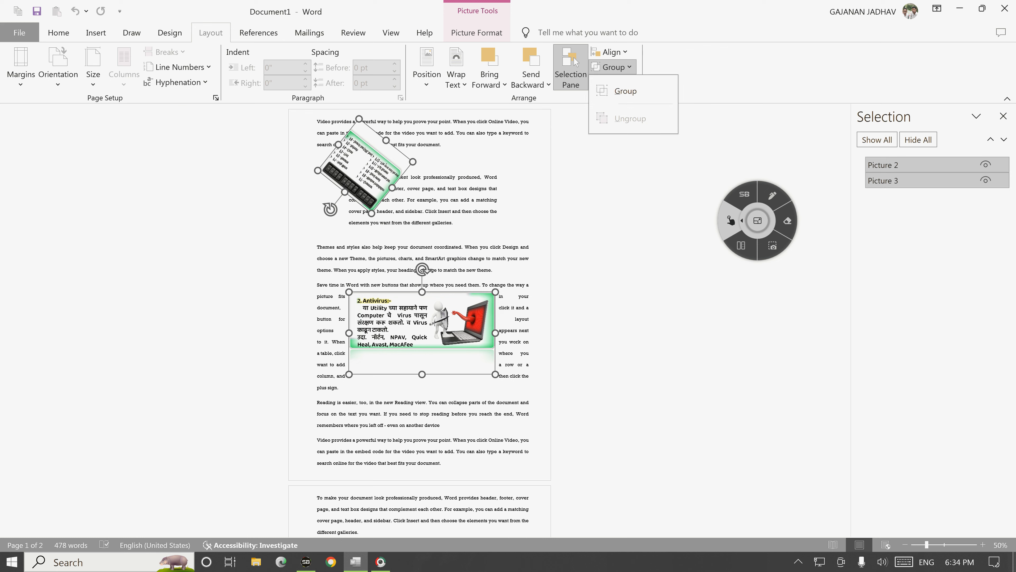
pyautogui.click(625, 91)
# Step: Resize the grouped pictures from opposite corners so the group sits lower on the first page
pyautogui.moveTo(498, 131); pyautogui.dragTo(520, 181)
pyautogui.moveTo(329, 376)
pyautogui.mouseDown()
pyautogui.moveTo(377, 316)
pyautogui.moveTo(317, 388)
pyautogui.mouseUp()
pyautogui.moveTo(520, 181); pyautogui.dragTo(488, 230)
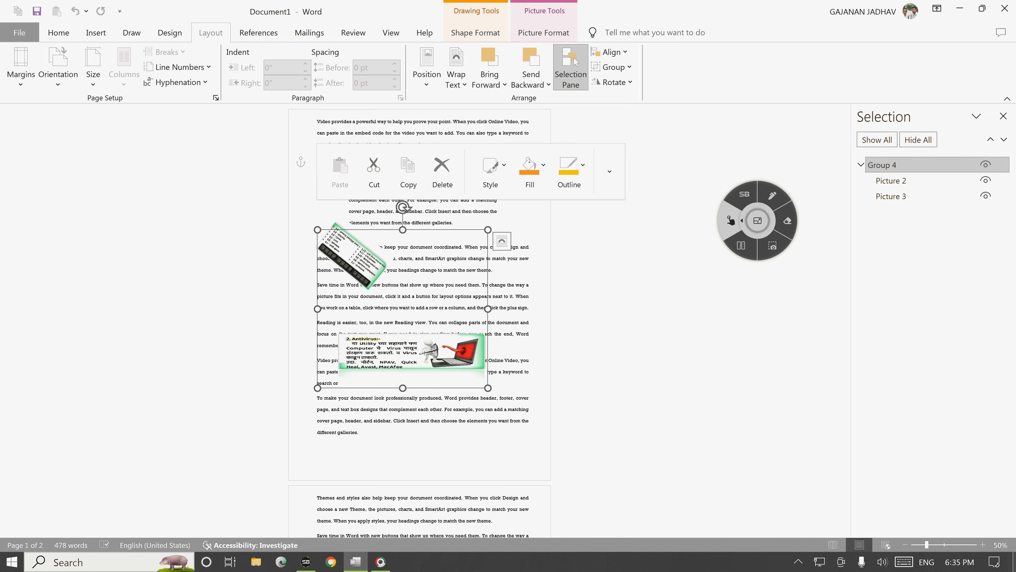
# Step: Mark the Group command with the screen pen, clear the marking, and ungroup the two pictures
pyautogui.click(772, 195)
pyautogui.moveTo(589, 59)
pyautogui.mouseDown()
pyautogui.moveTo(617, 75)
pyautogui.moveTo(634, 68)
pyautogui.mouseUp()
pyautogui.click(731, 221)
pyautogui.click(612, 67)
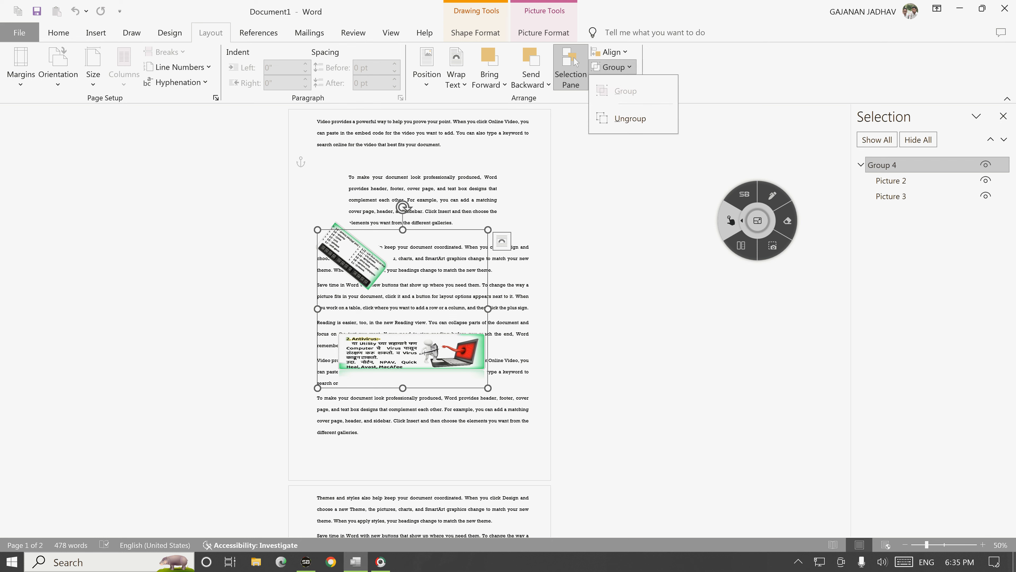
pyautogui.rightClick(628, 119)
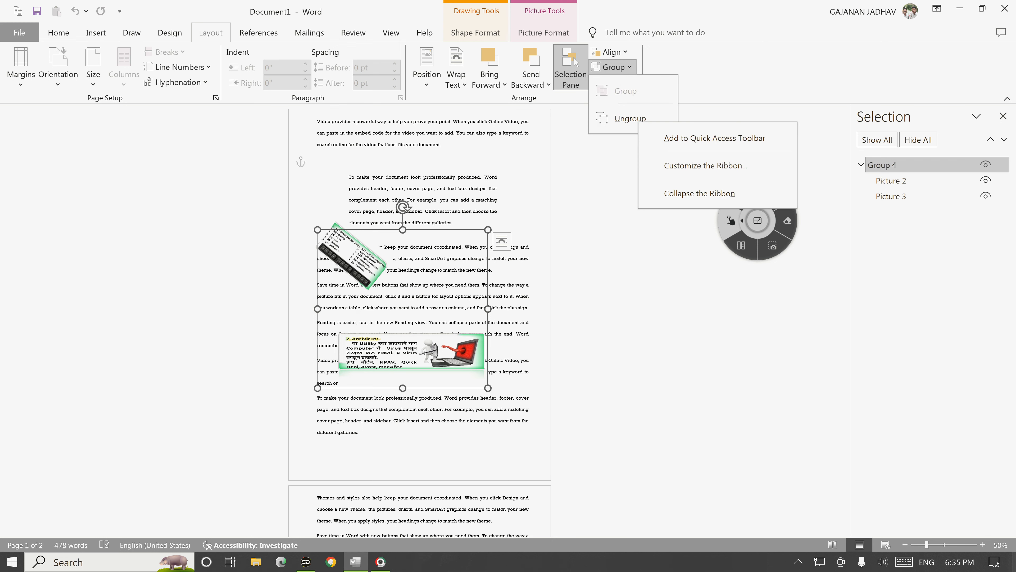
pyautogui.click(631, 118)
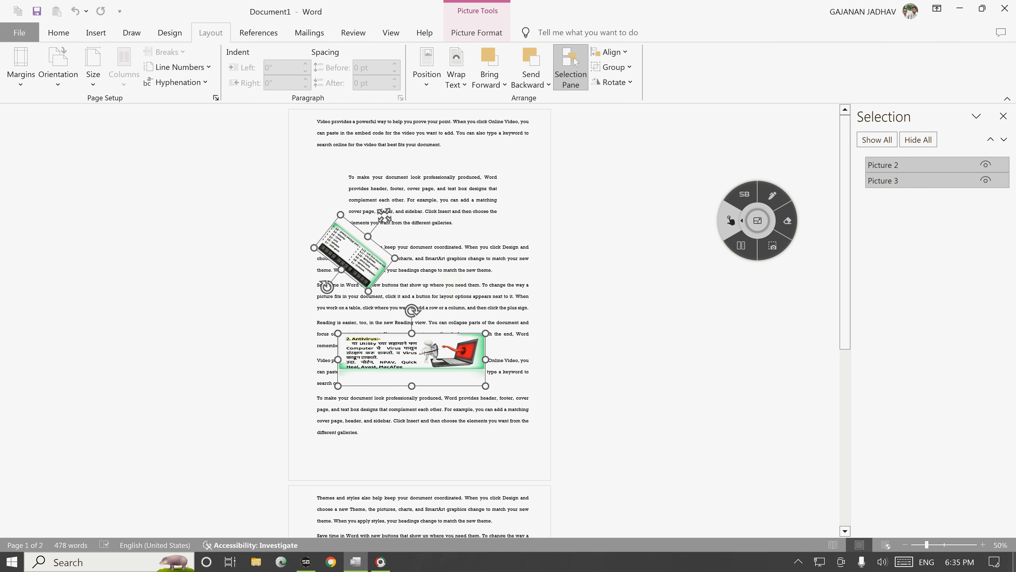
# Step: Move the antivirus picture on its own to the right edge of the first page
pyautogui.click(451, 278)
pyautogui.scroll(-2, 451, 313)
pyautogui.click(440, 282)
pyautogui.moveTo(426, 276); pyautogui.dragTo(581, 218)
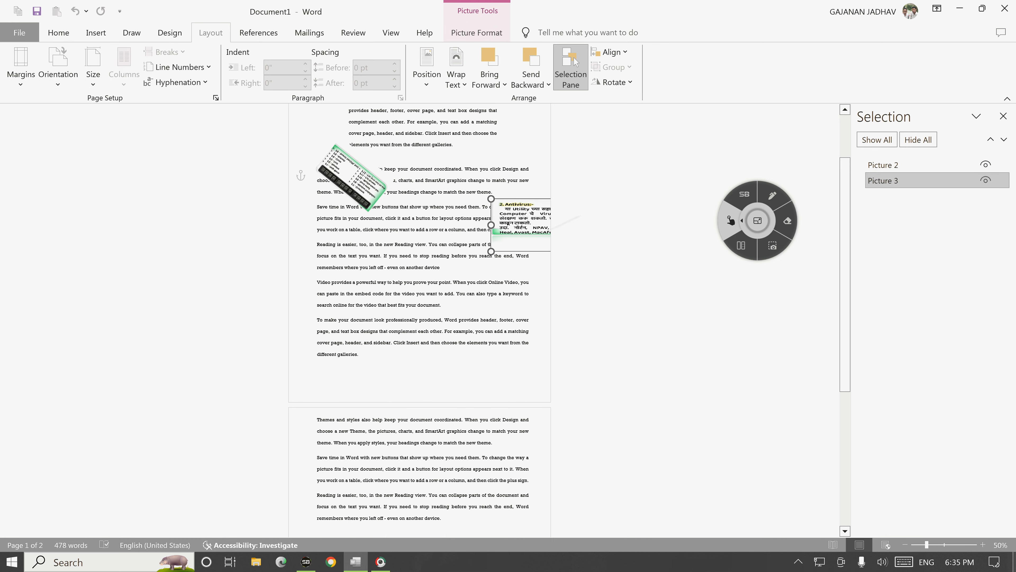
# Step: Rotate the function-keys picture right by 90°
pyautogui.scroll(2, 420, 280)
pyautogui.click(376, 198)
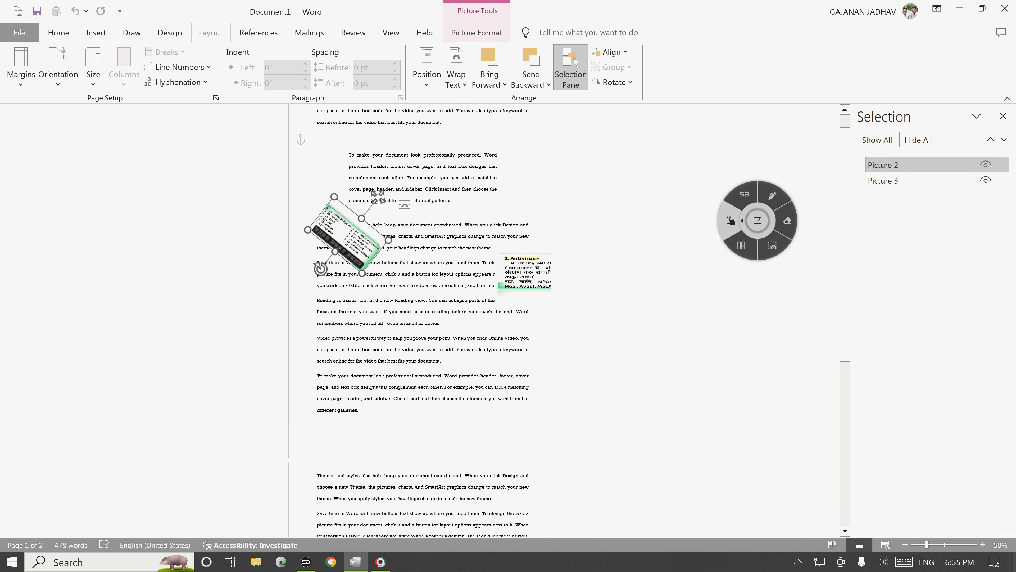
pyautogui.click(612, 82)
pyautogui.click(672, 102)
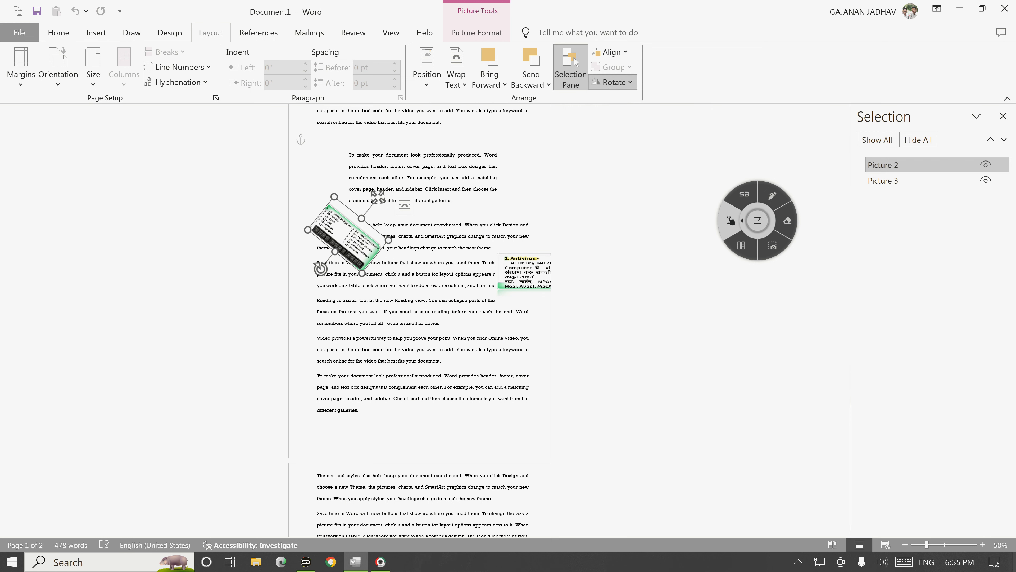
# Step: Flip the function-keys picture vertically and horizontally
pyautogui.click(612, 82)
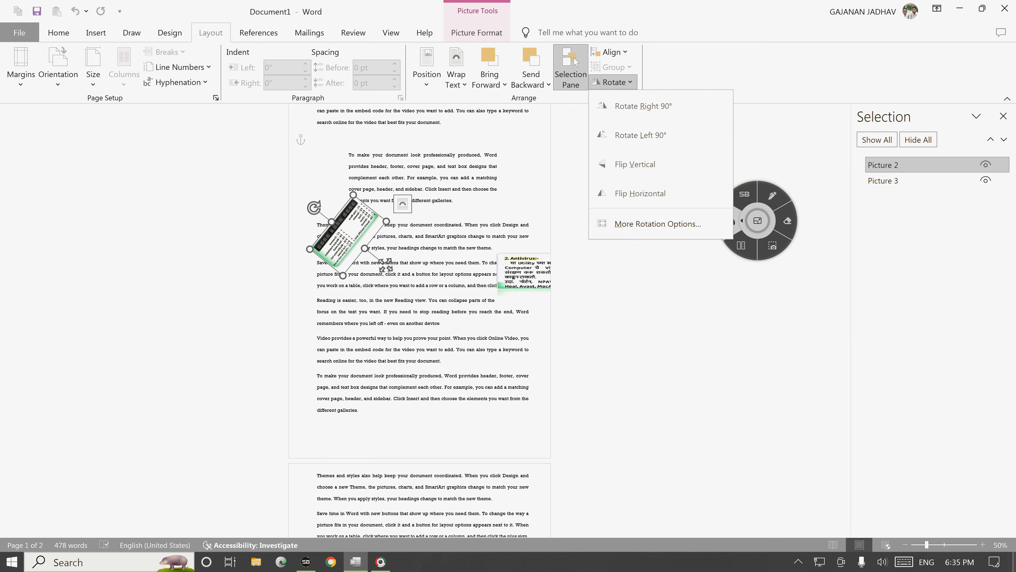
pyautogui.click(635, 164)
pyautogui.click(612, 82)
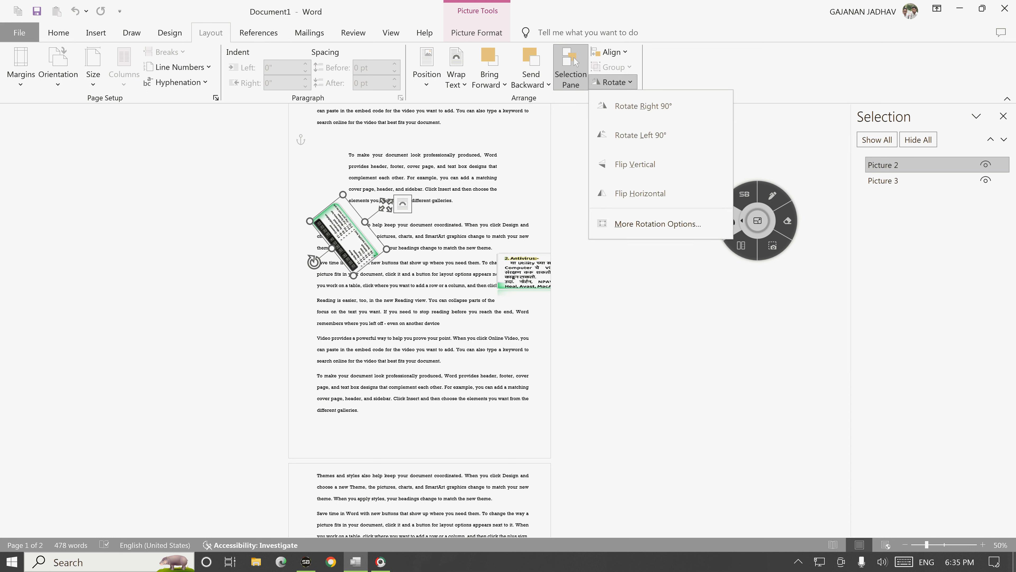
pyautogui.click(640, 193)
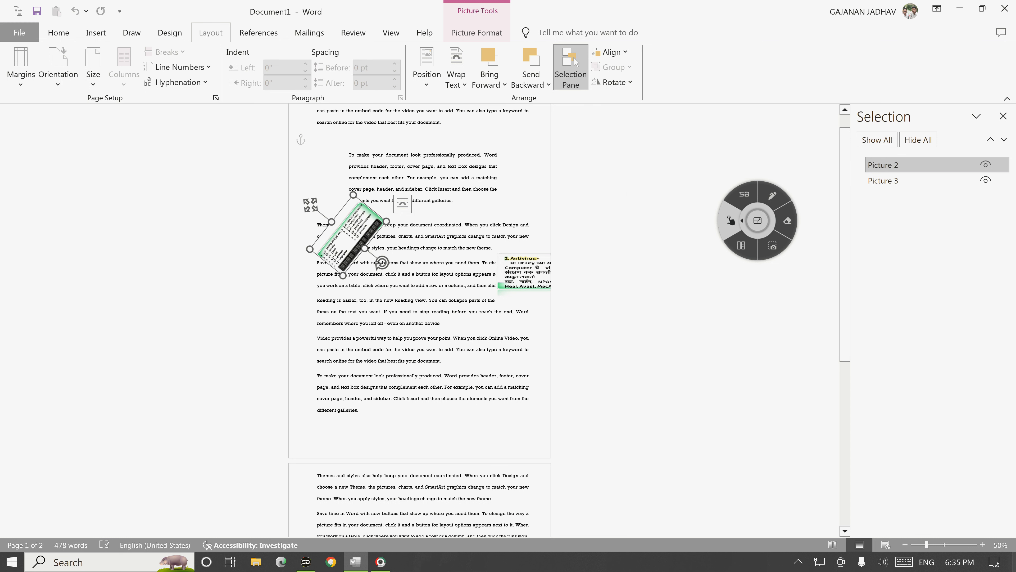
pyautogui.click(612, 83)
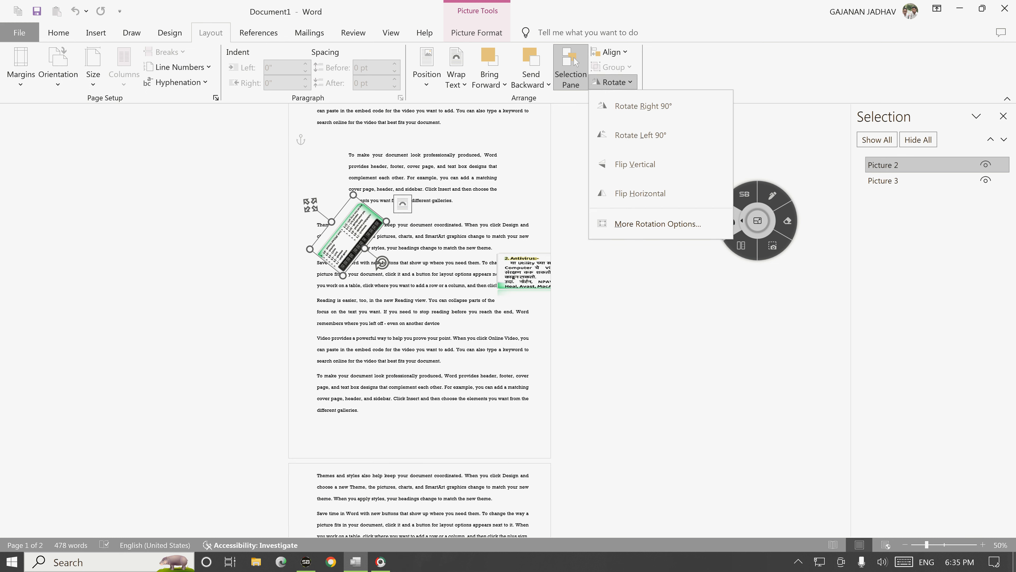
pyautogui.click(731, 220)
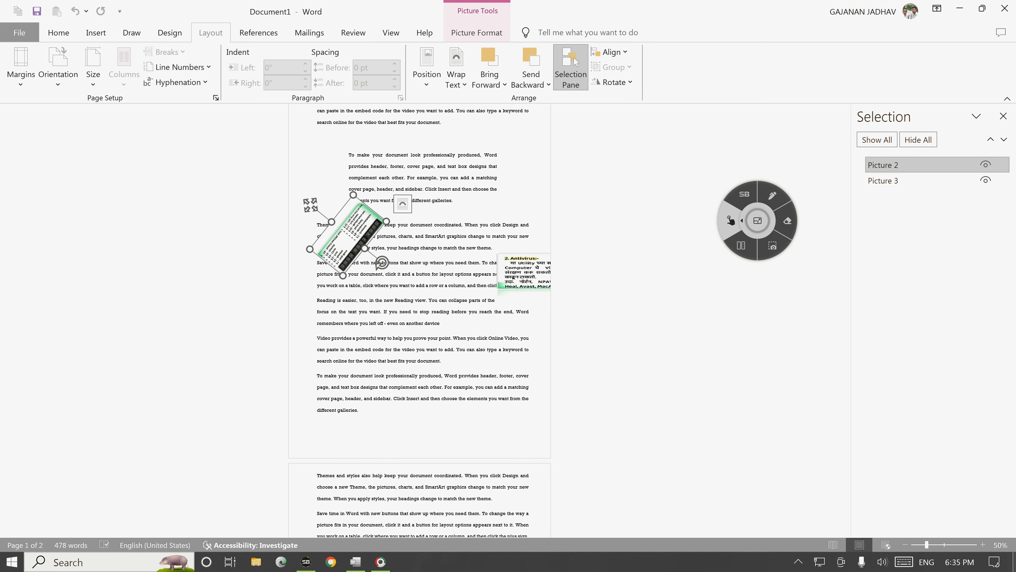
# Step: Circle the Layout heading in the ribbon with the screen pen
pyautogui.click(772, 195)
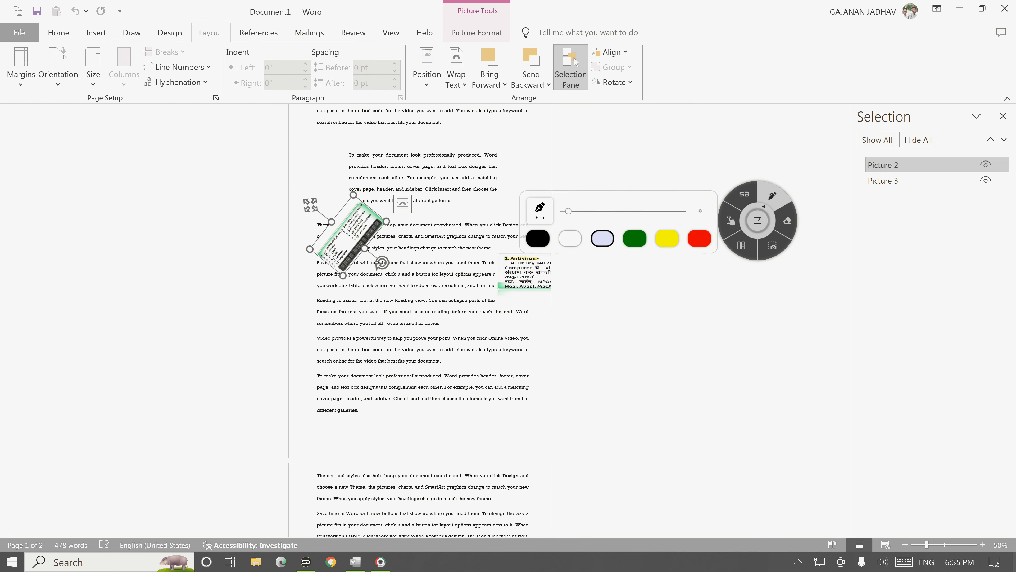
pyautogui.moveTo(205, 22)
pyautogui.mouseDown()
pyautogui.moveTo(199, 47)
pyautogui.moveTo(228, 25)
pyautogui.mouseUp()
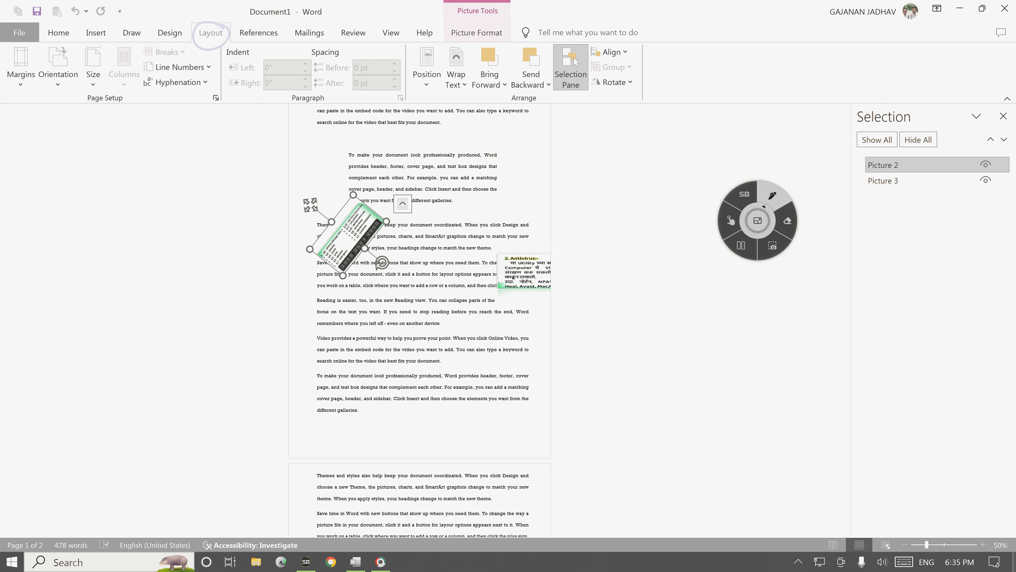